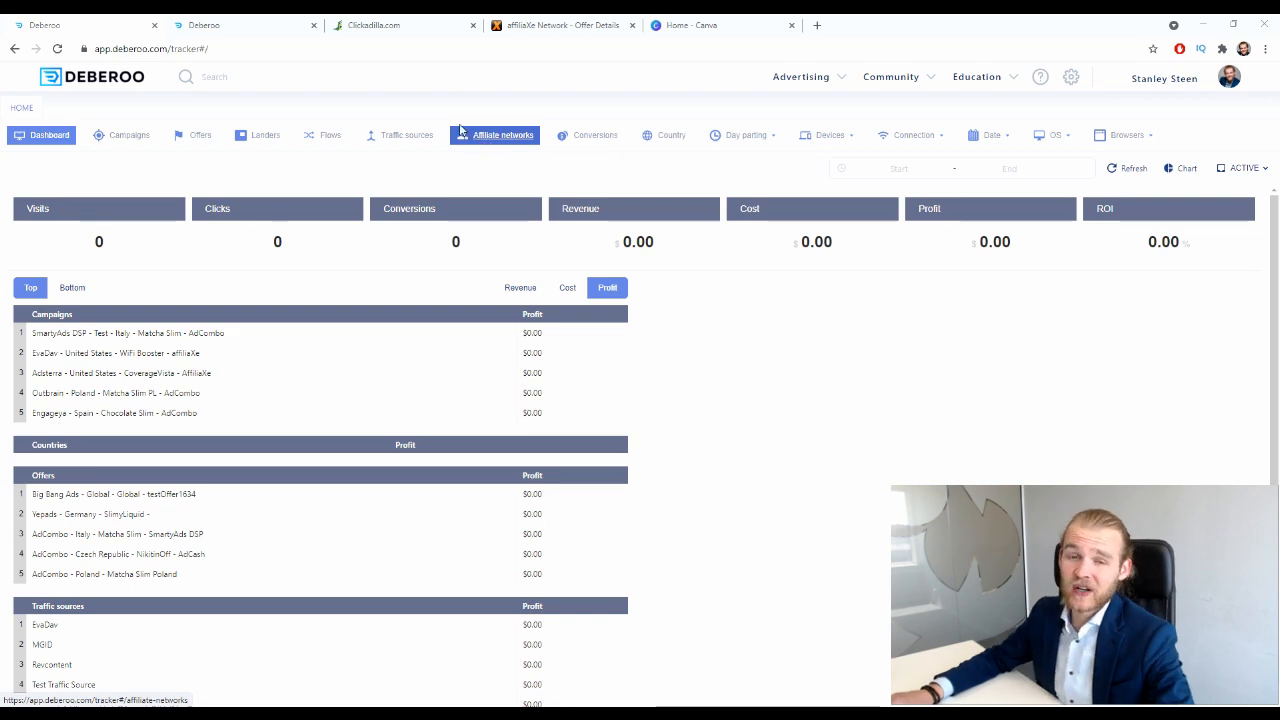
- Switch to the affiliaXe offer page and examine the title of the HealthInsurance.net - Health Insurance - SOI - [US] offer
click(459, 19)
click(547, 20)
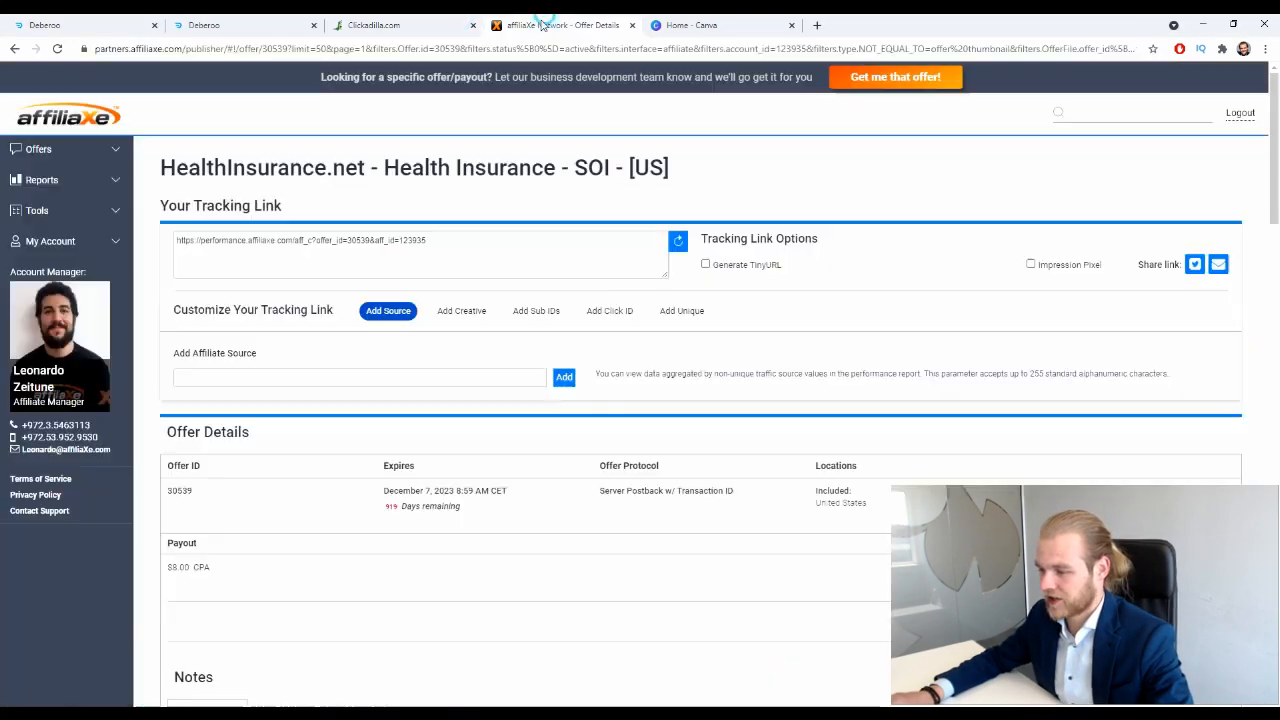
scroll(229, 170, down, 2)
scroll(229, 178, up, 2)
drag(161, 167, 358, 168)
click(443, 170)
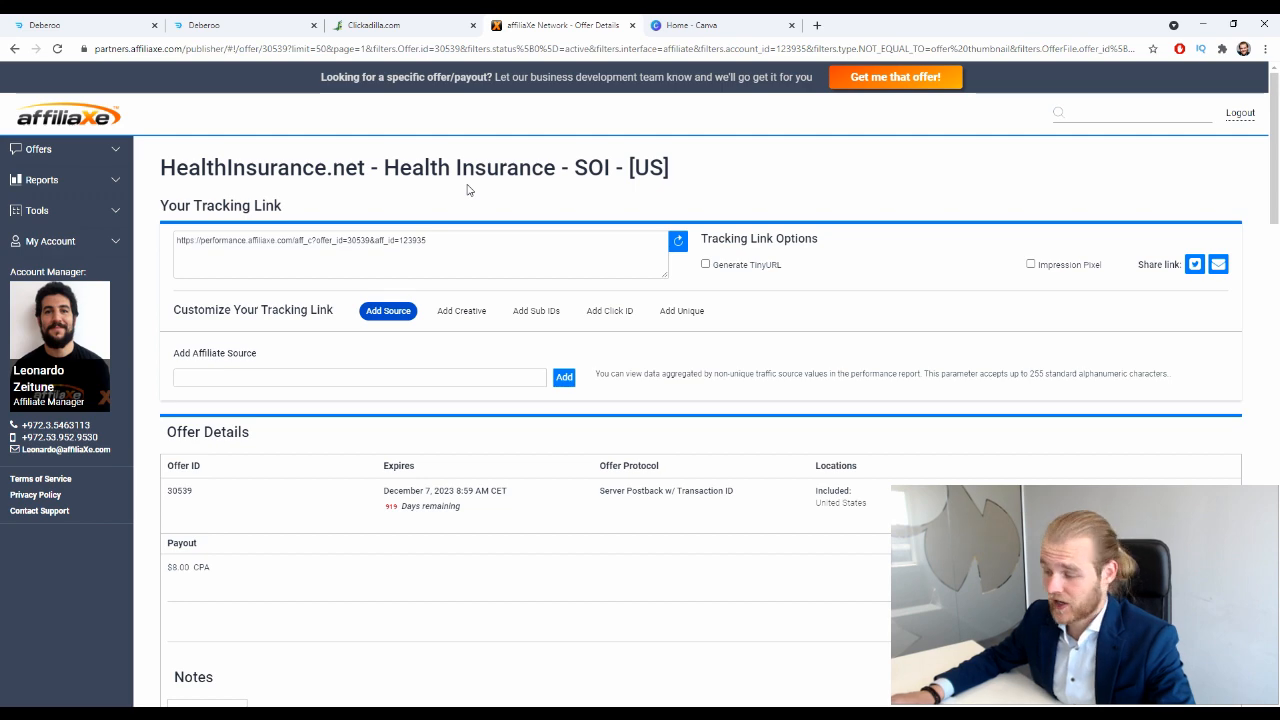
double_click(592, 167)
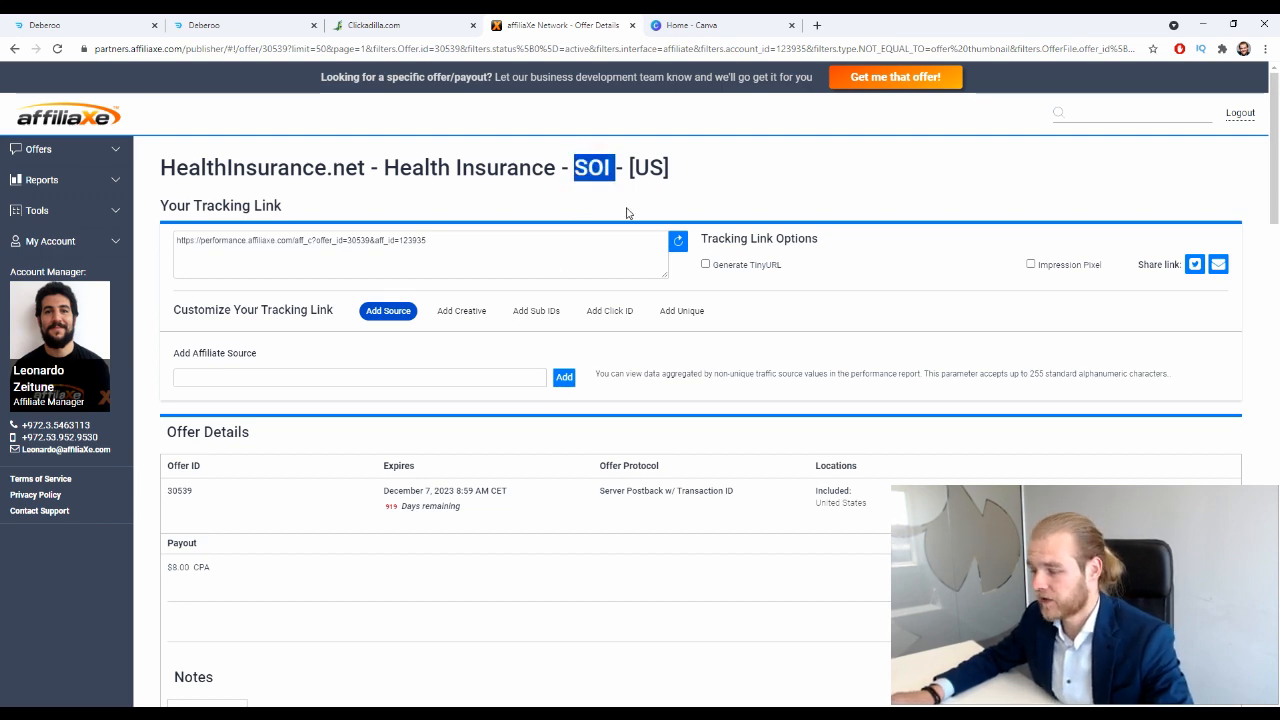
double_click(692, 163)
click(718, 185)
- Review the health insurance offer's notes, promotion restrictions and three-step conversion form
scroll(714, 212, down, 4)
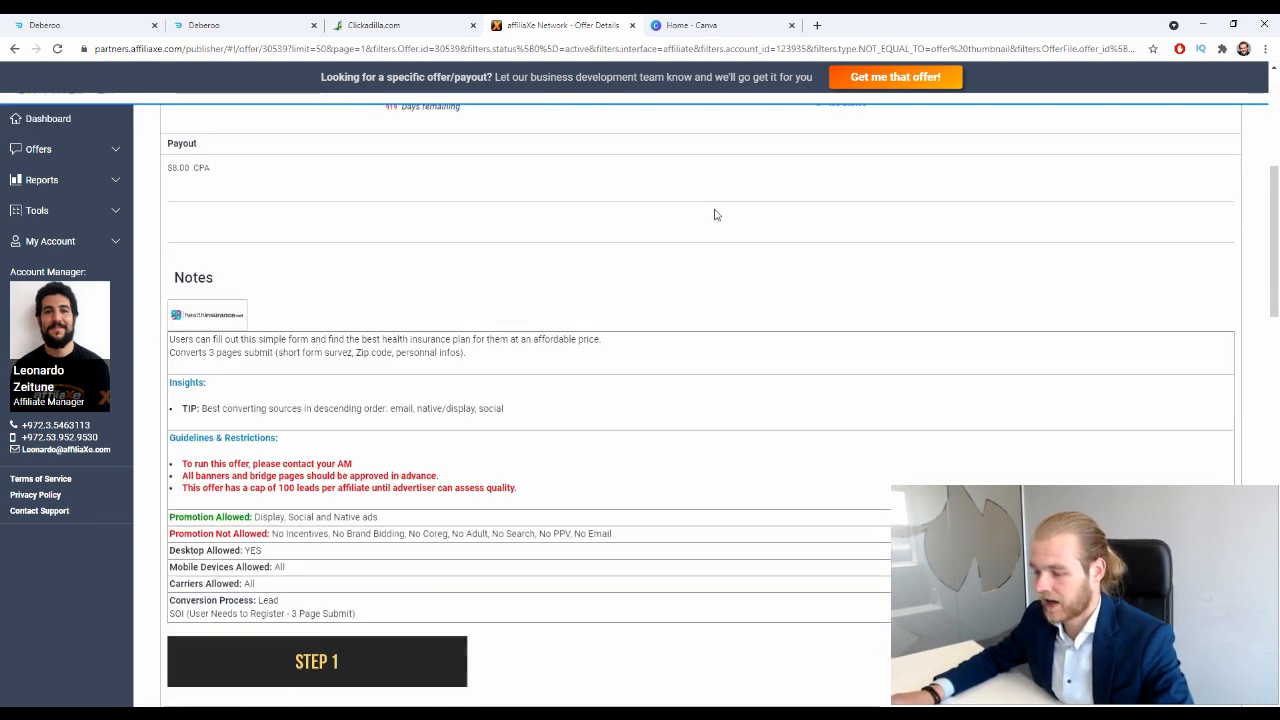
scroll(714, 216, down, 15)
scroll(633, 220, up, 10)
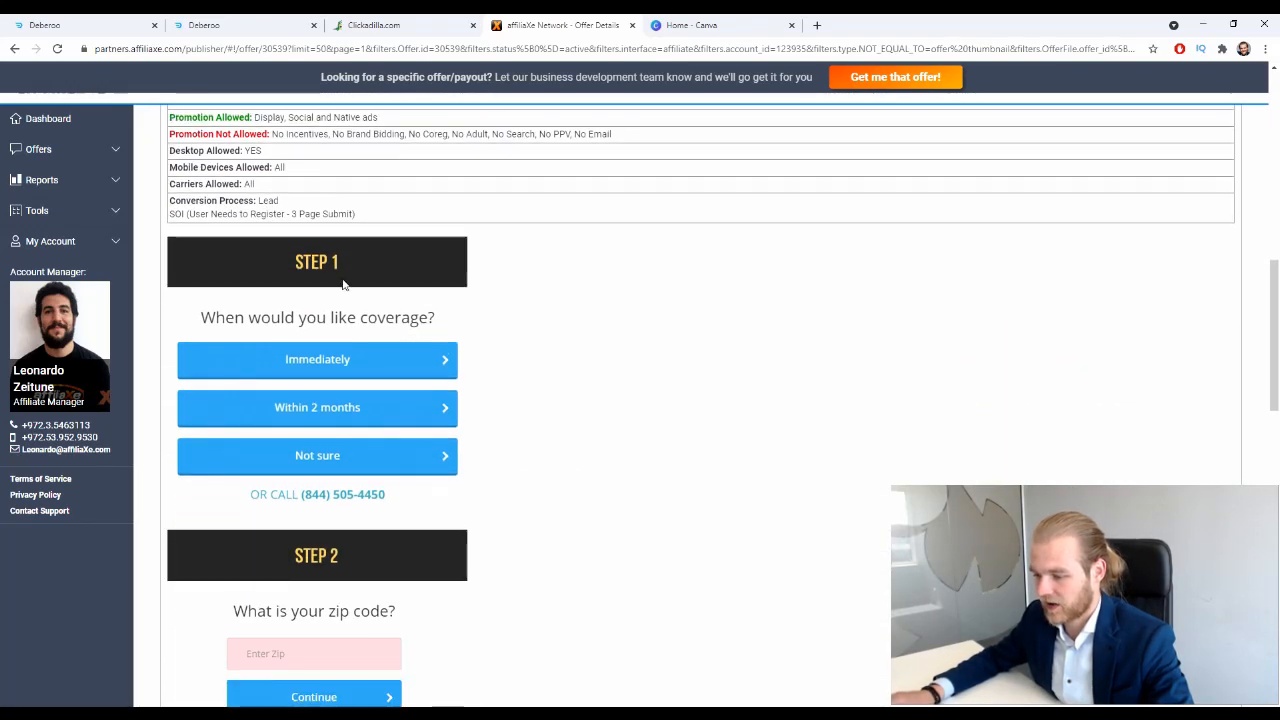
scroll(268, 308, down, 1)
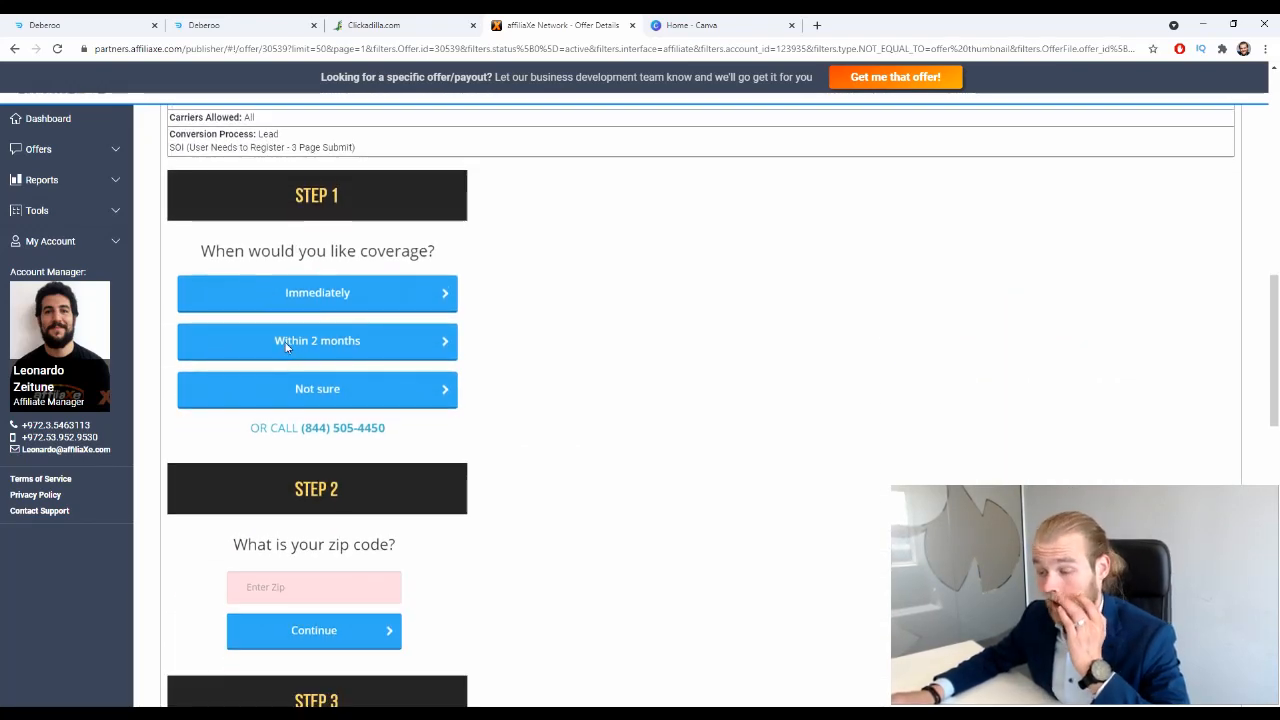
scroll(545, 275, down, 3)
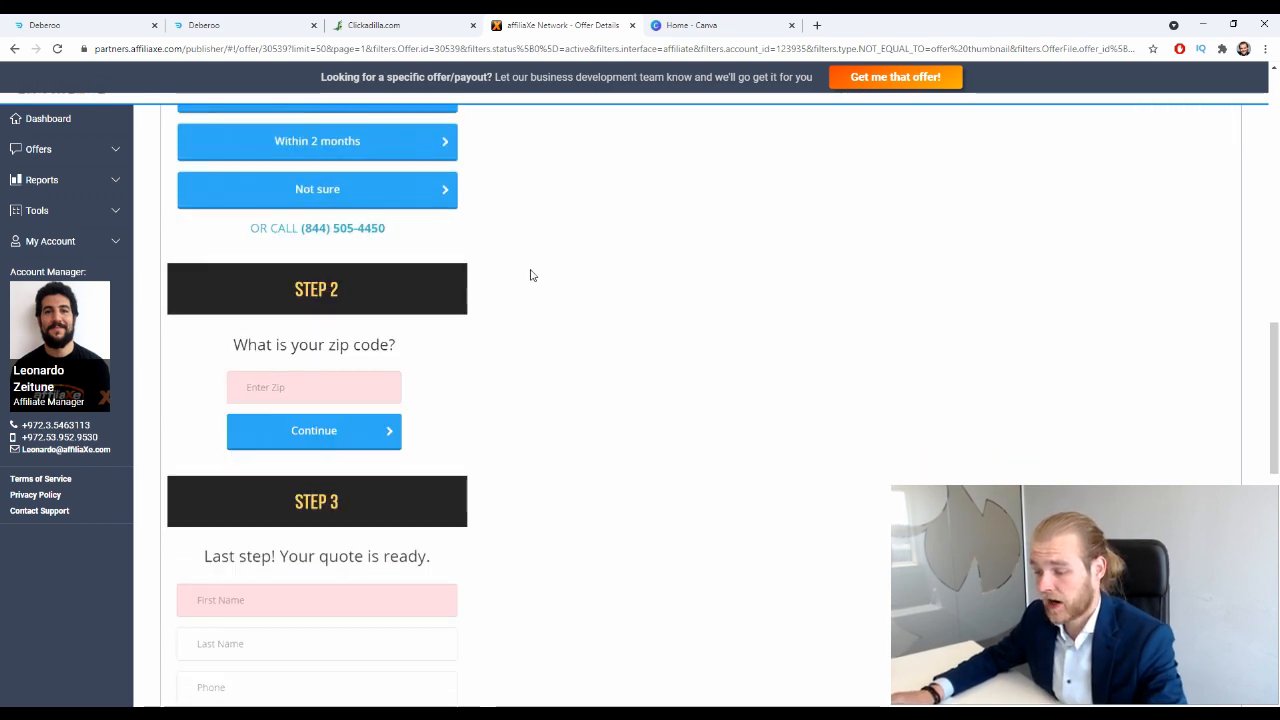
scroll(250, 367, down, 3)
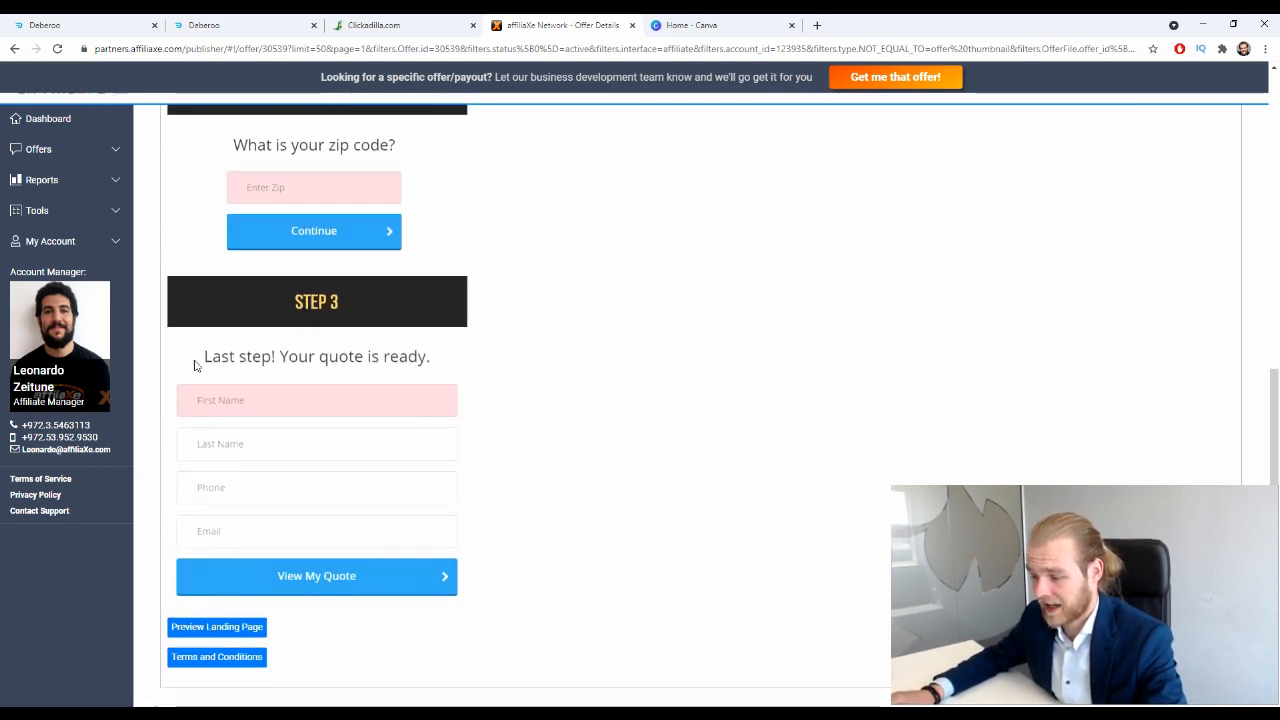
scroll(563, 320, down, 3)
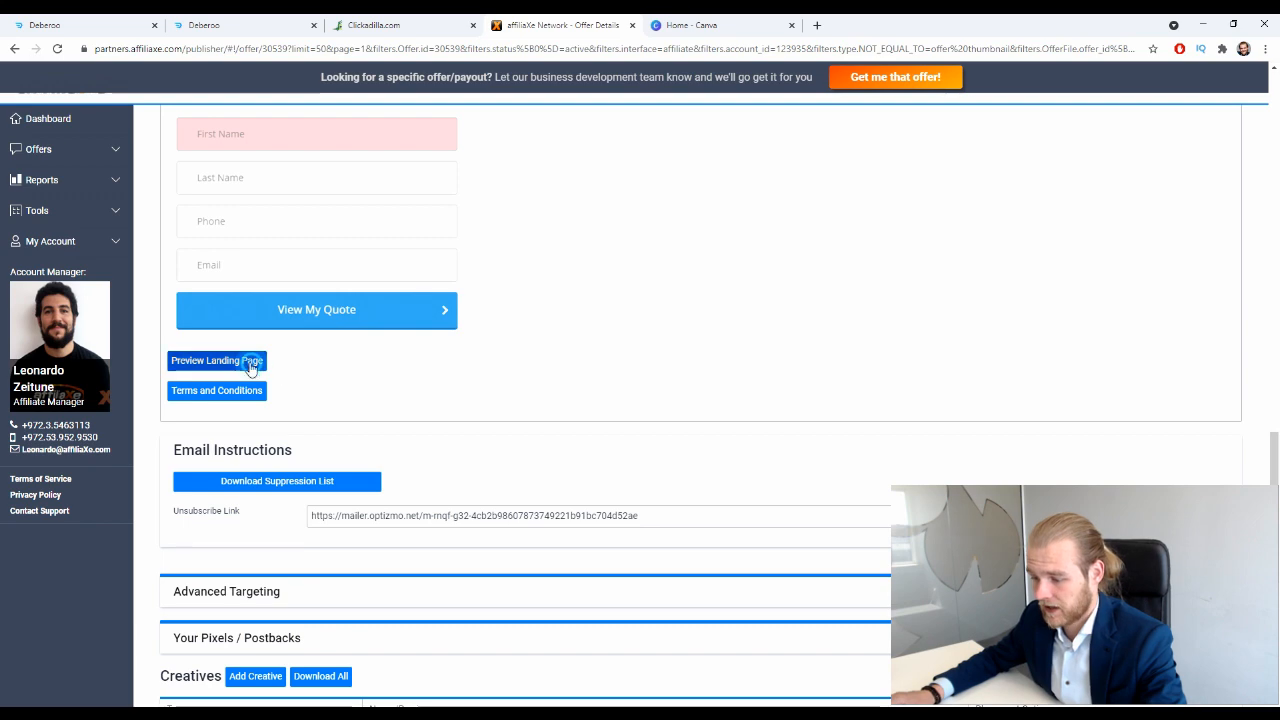
- Preview the offer's landing page, look over its coverage question, and close the preview to return to the offer details
click(251, 363)
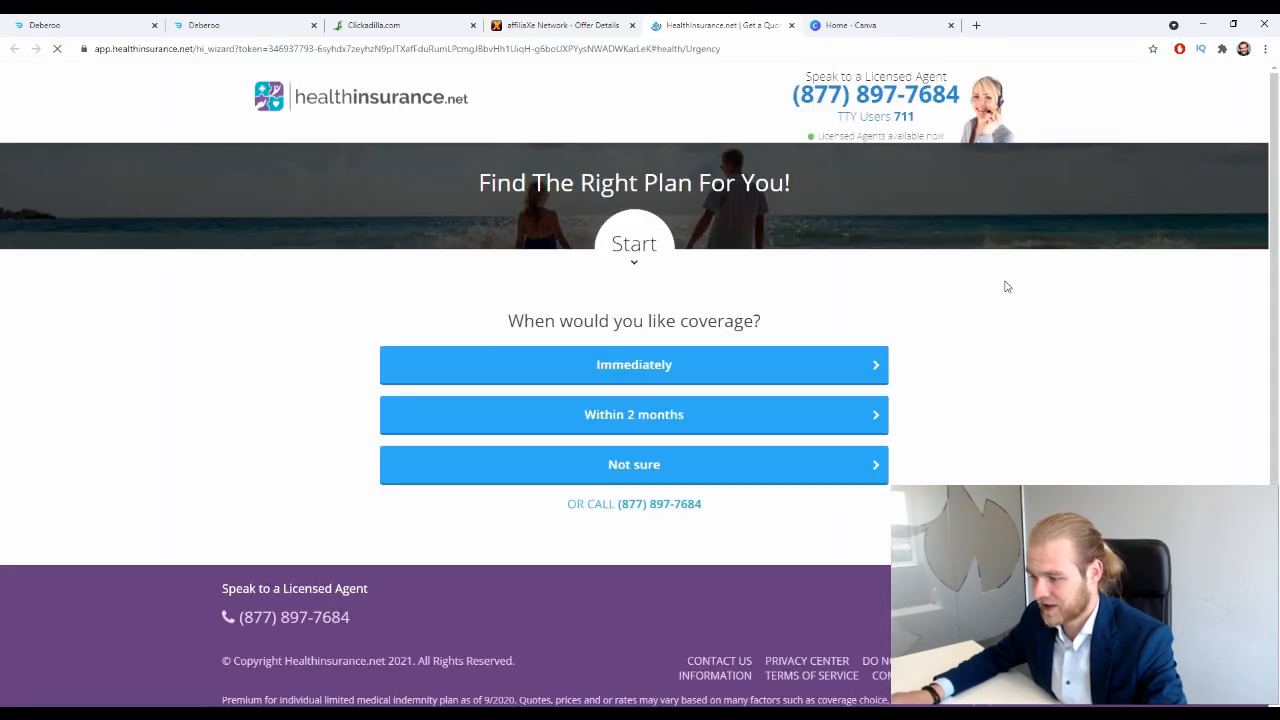
scroll(1006, 287, down, 2)
scroll(1000, 309, up, 2)
scroll(946, 277, down, 3)
scroll(881, 296, up, 3)
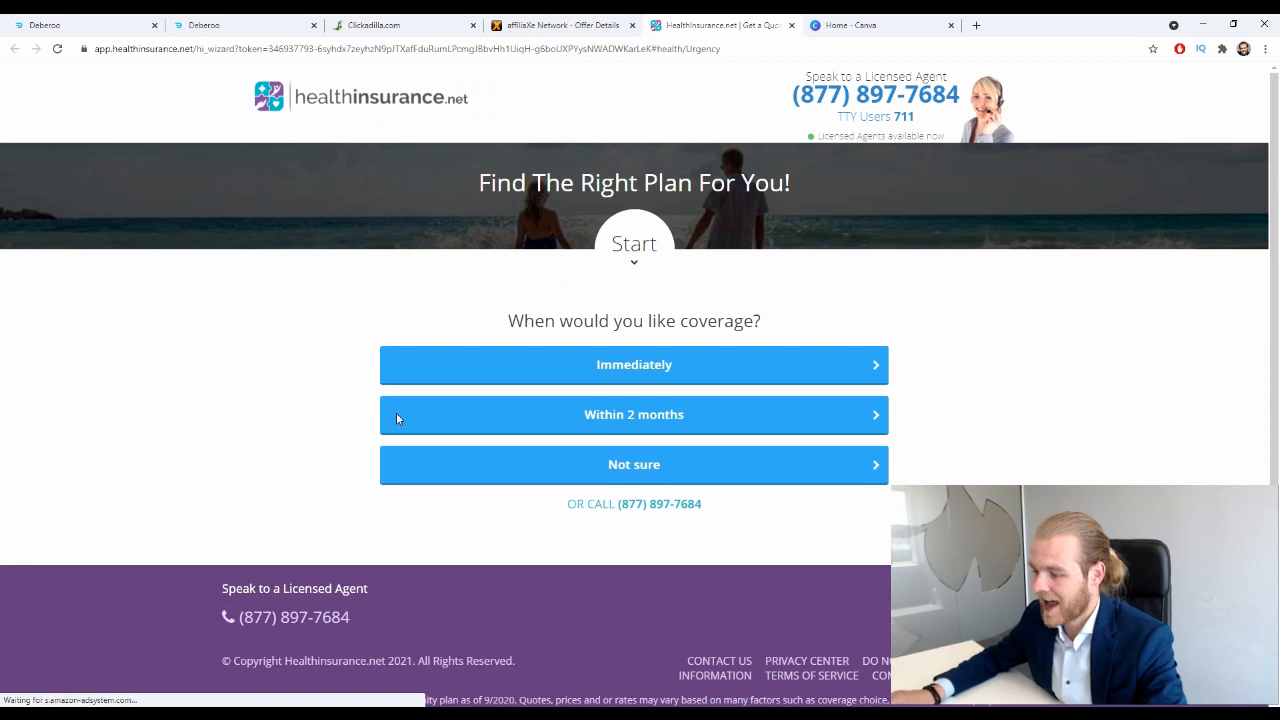
click(791, 25)
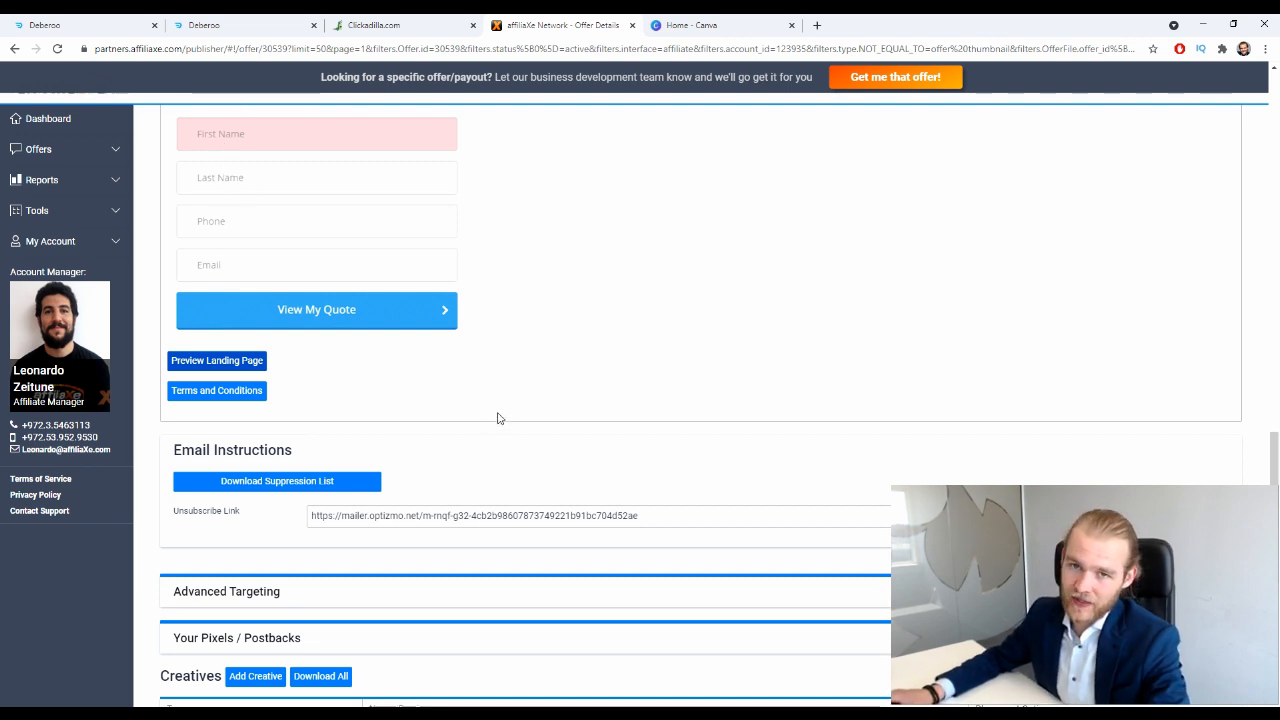
middle_click(614, 303)
scroll(575, 287, up, 20)
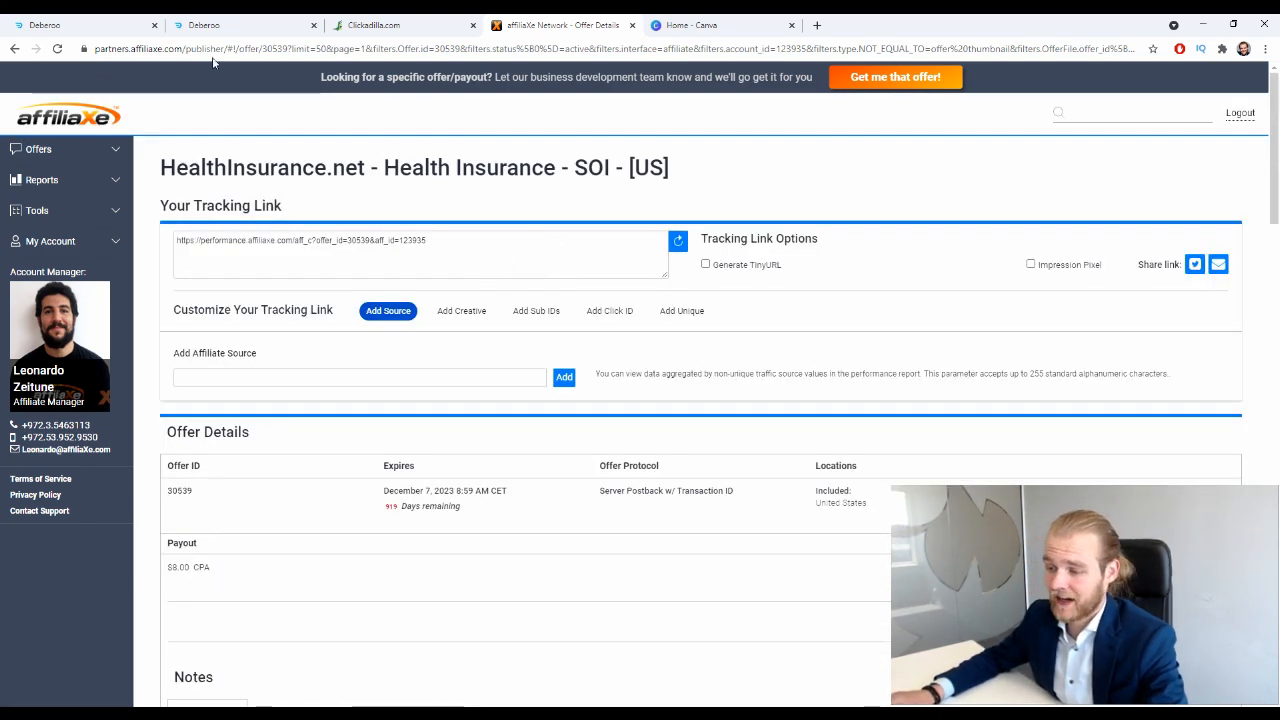
- Switch to the Deberoo tracker and check the affiliate networks list for affiliaXe
click(60, 25)
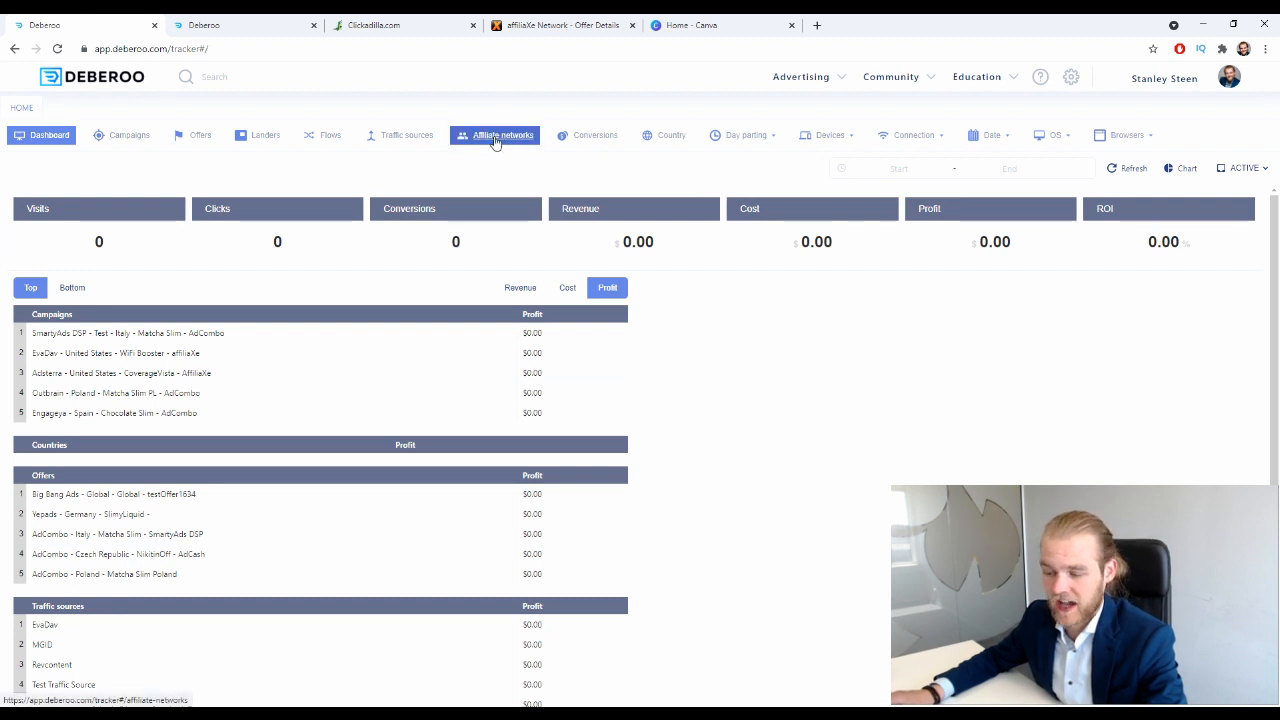
click(503, 138)
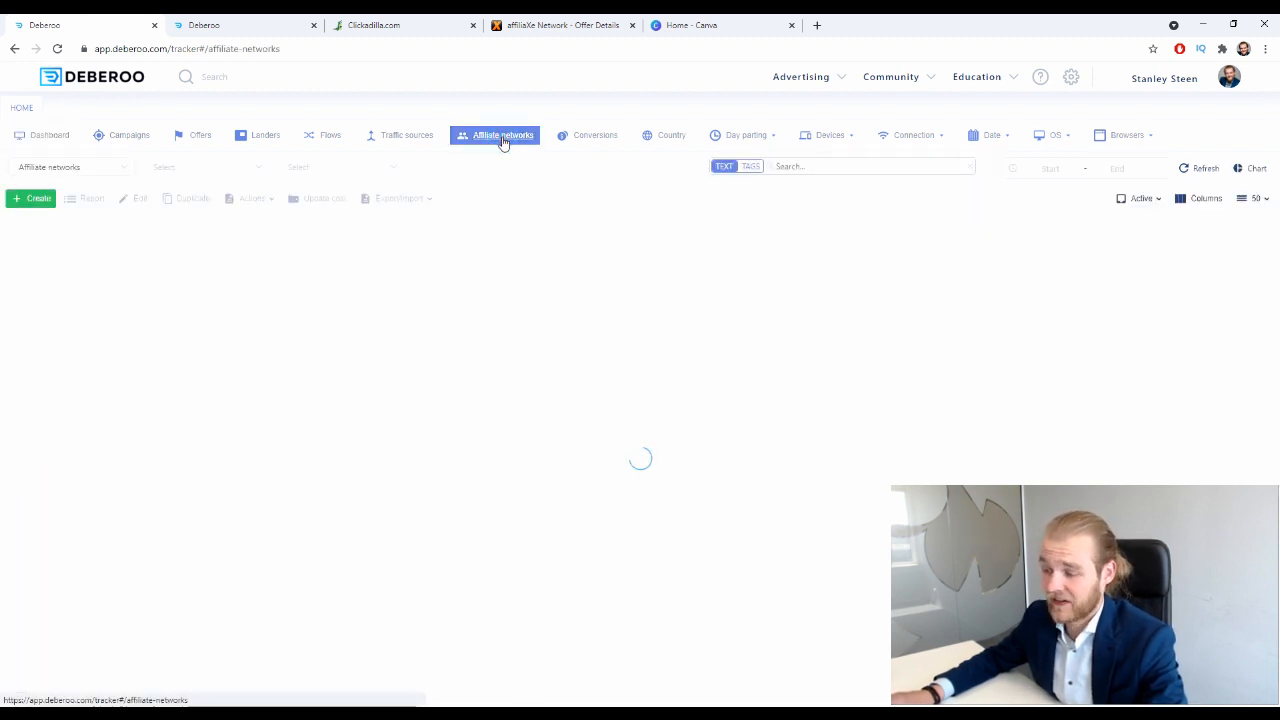
double_click(92, 409)
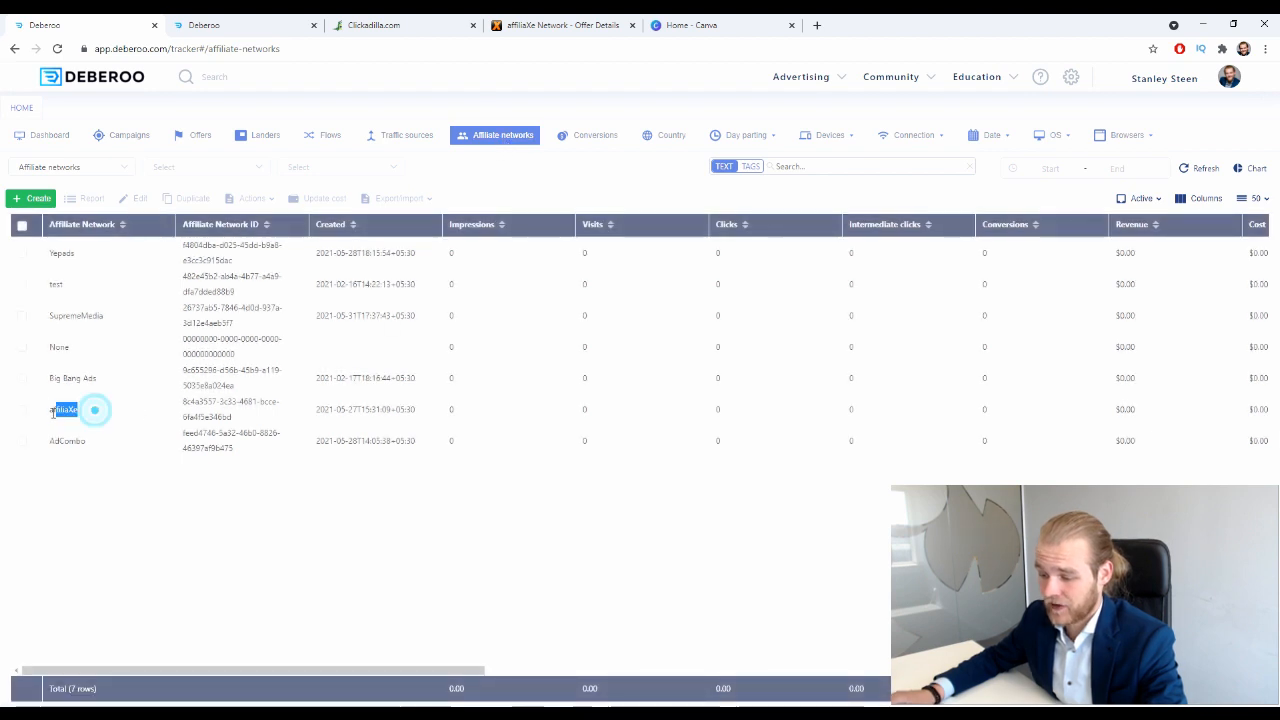
click(110, 514)
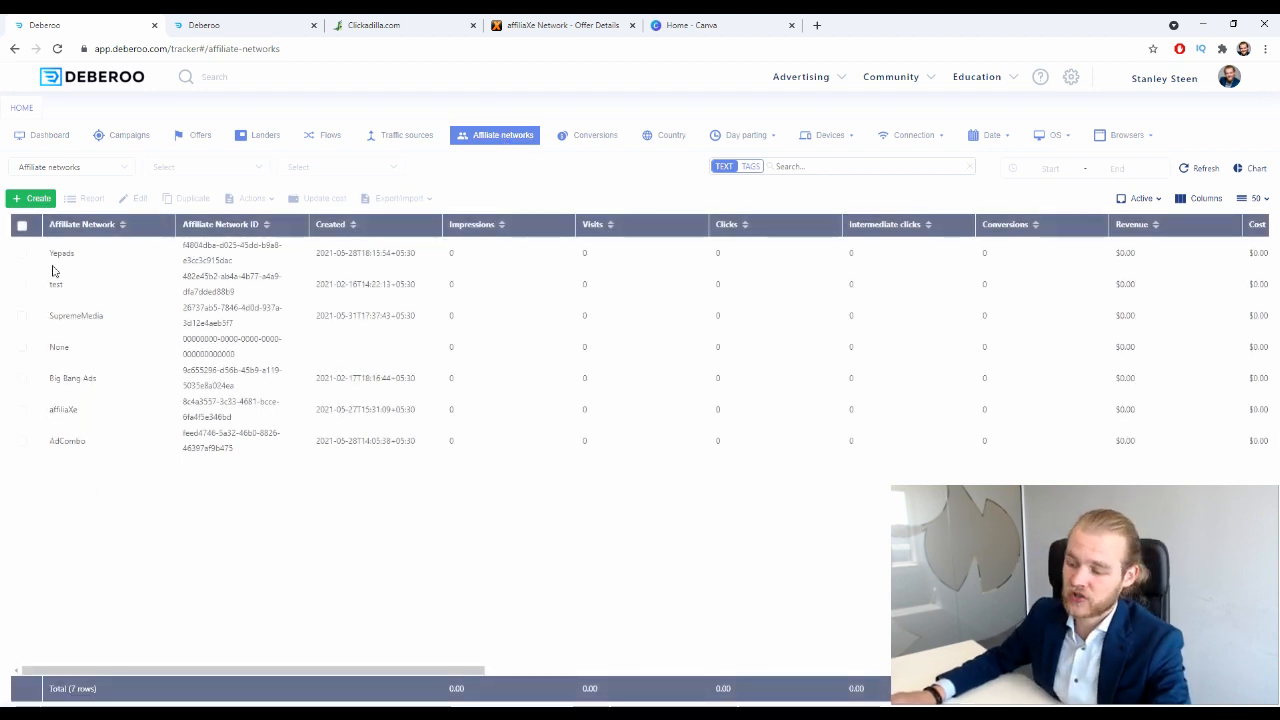
- Open the affiliaXe template for a new affiliate network, review its parameters and postback URL, and close the form
click(35, 200)
click(40, 217)
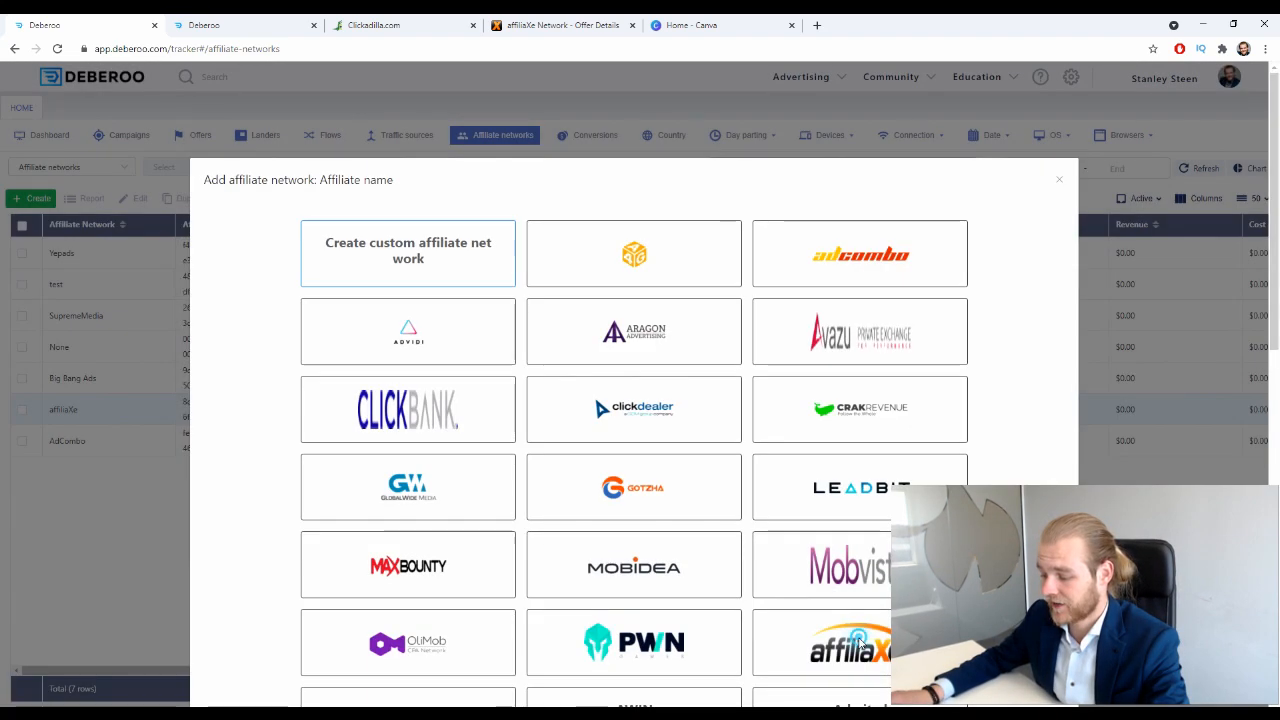
scroll(1010, 355, down, 8)
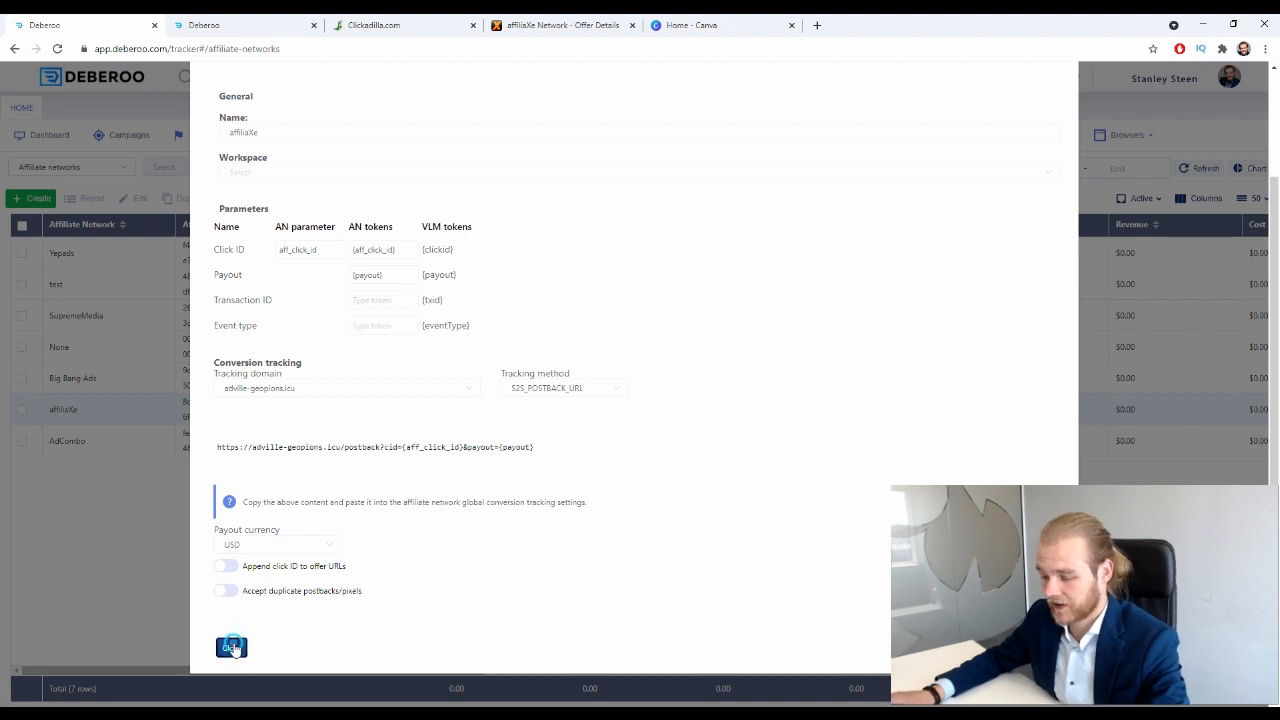
click(231, 647)
drag(113, 415, 234, 566)
click(236, 552)
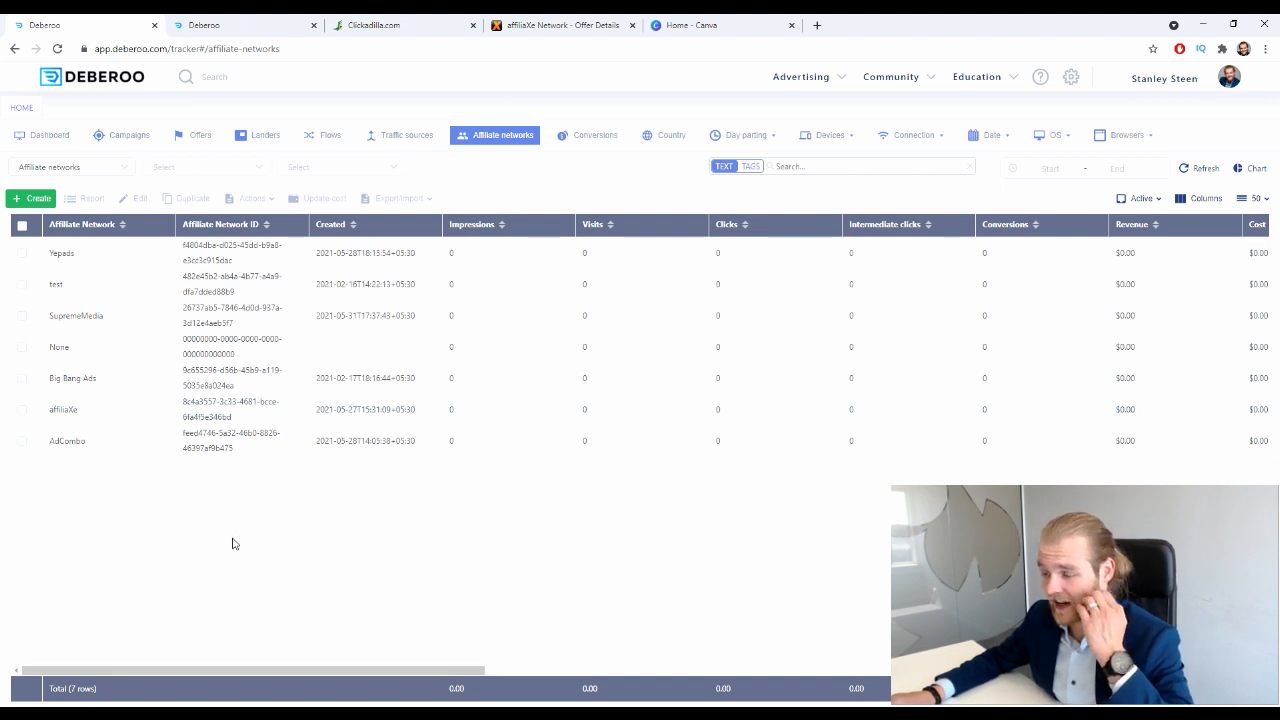
- Start a new traffic source in the tracker using the ClickAdilla template
click(405, 135)
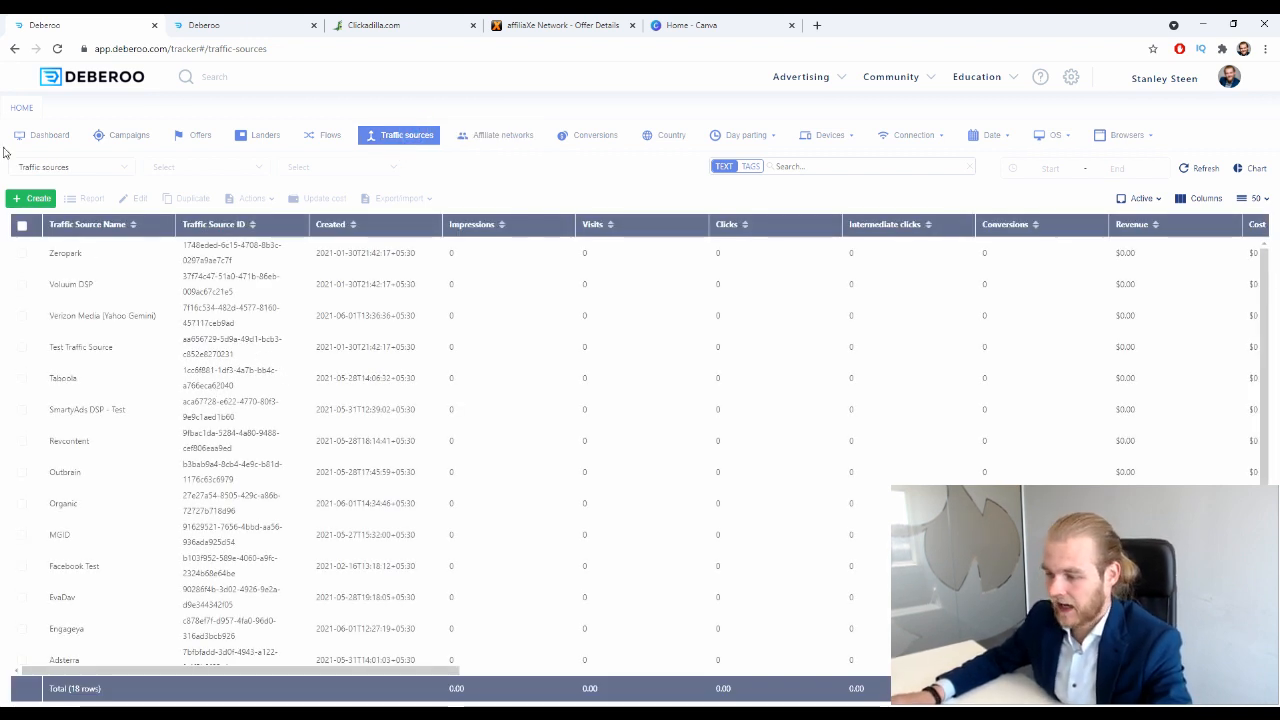
click(31, 198)
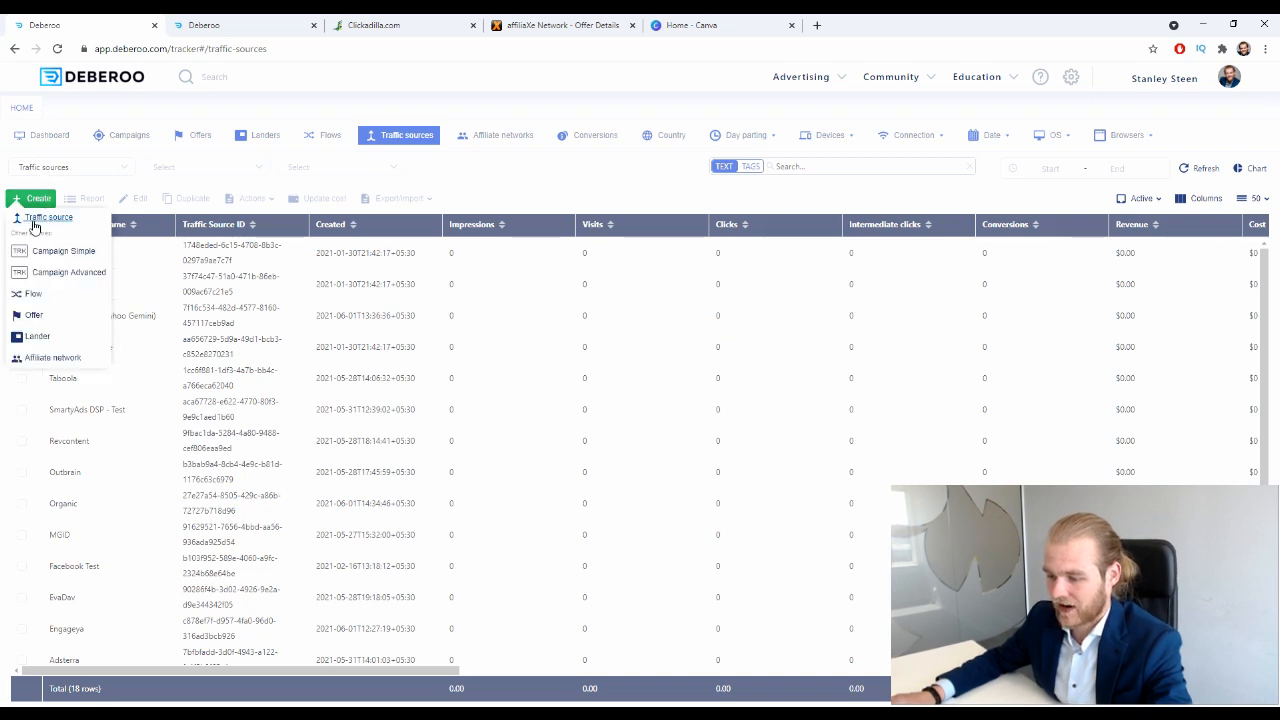
click(40, 216)
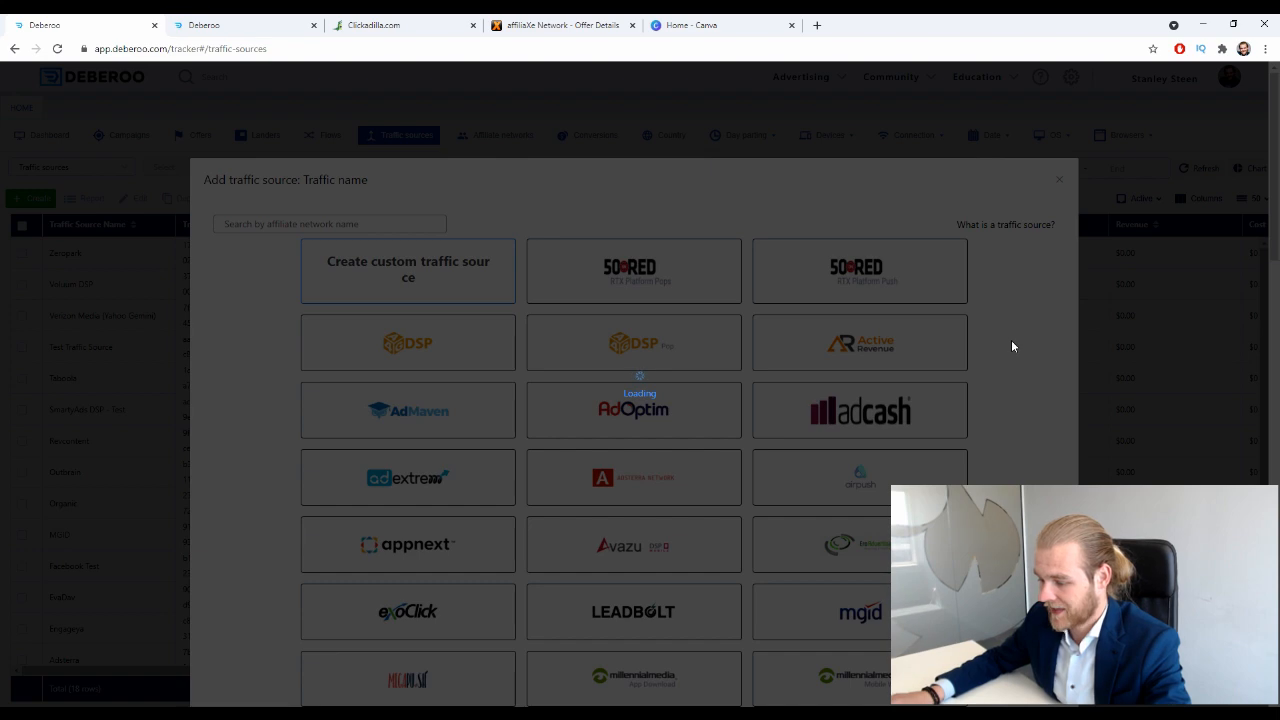
scroll(1028, 349, down, 3)
scroll(1045, 352, down, 8)
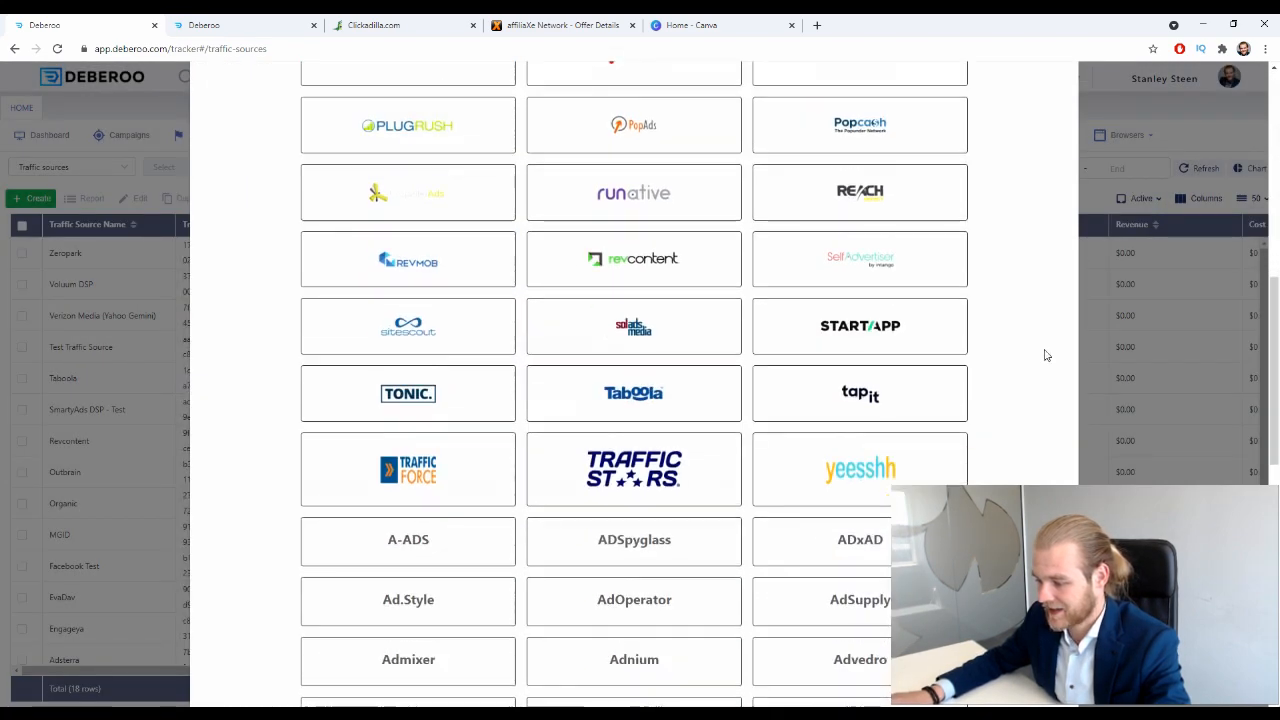
click(612, 352)
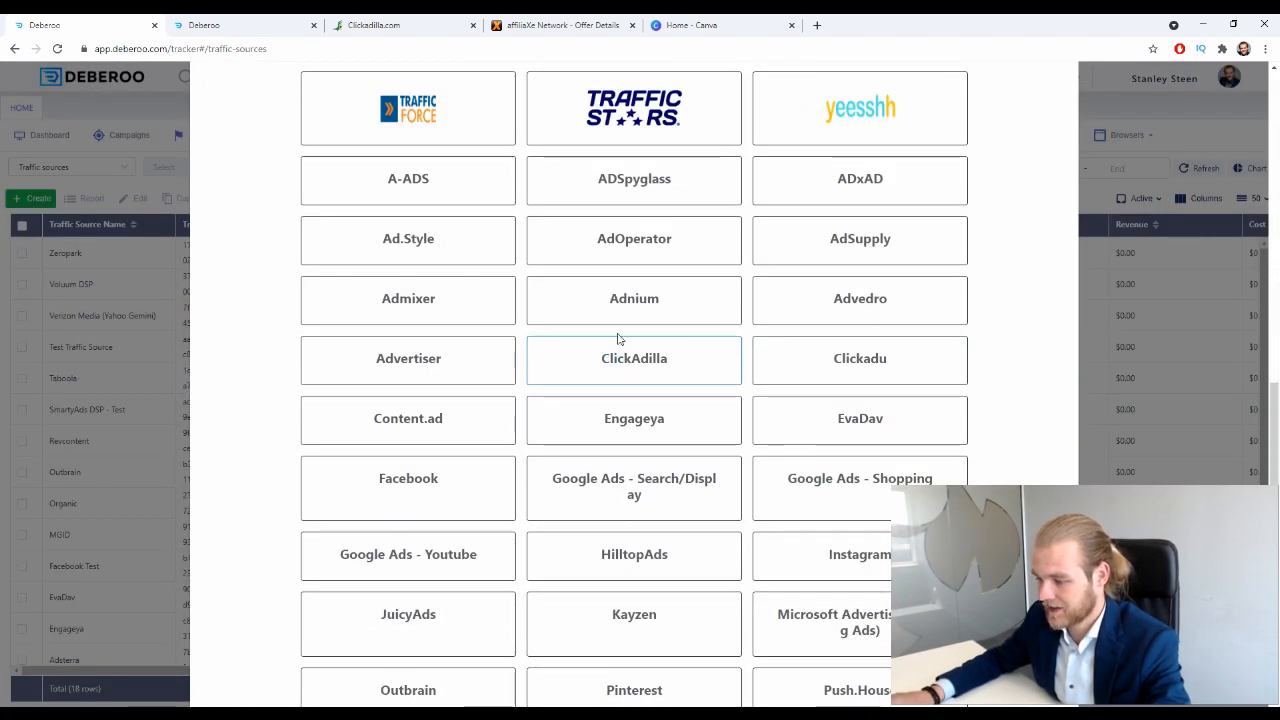
- Check the ClickAdilla traffic source's name, parameters and postback URL, and finish creating it
scroll(1031, 295, down, 5)
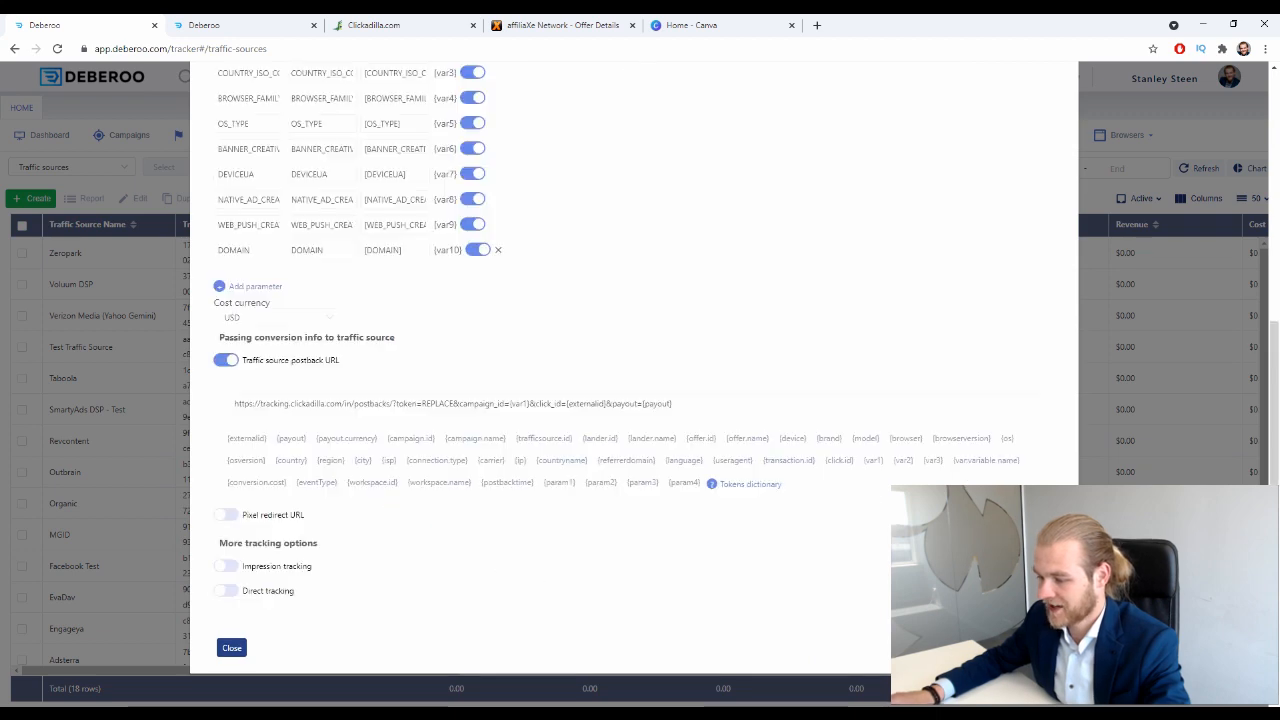
scroll(586, 329, up, 4)
scroll(307, 374, down, 1)
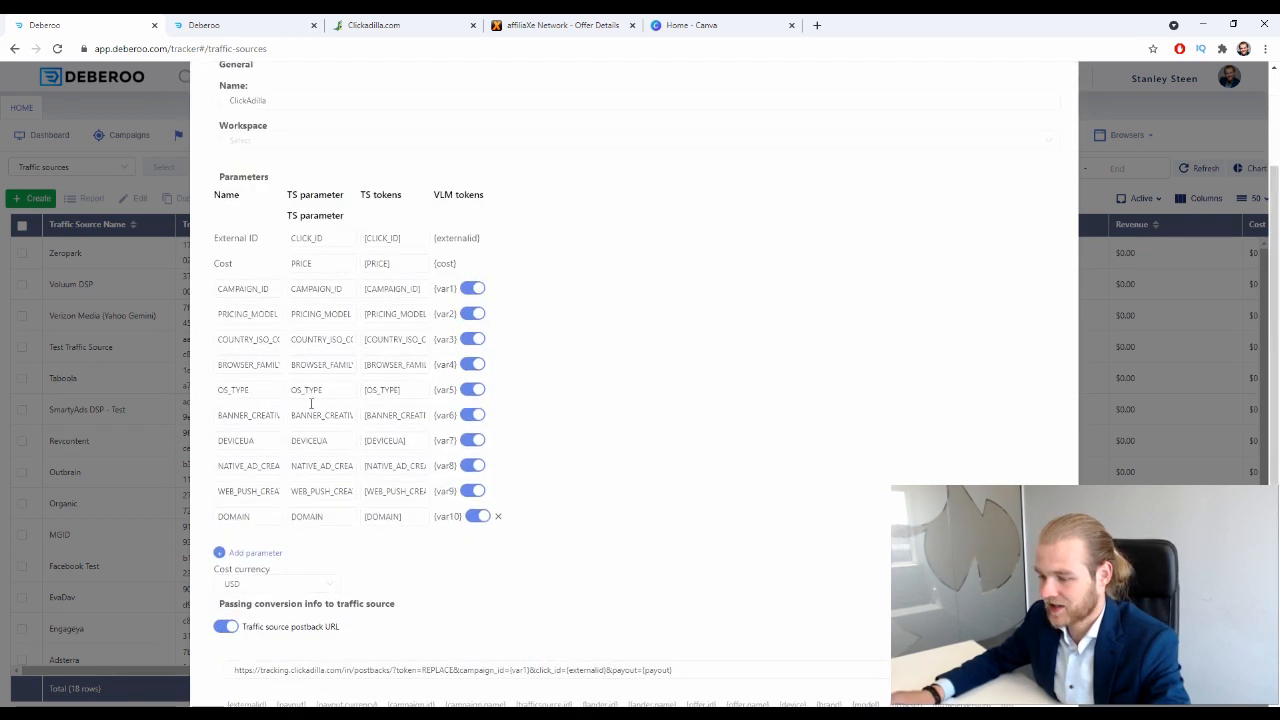
scroll(314, 286, up, 2)
click(292, 301)
click(244, 337)
scroll(455, 310, down, 5)
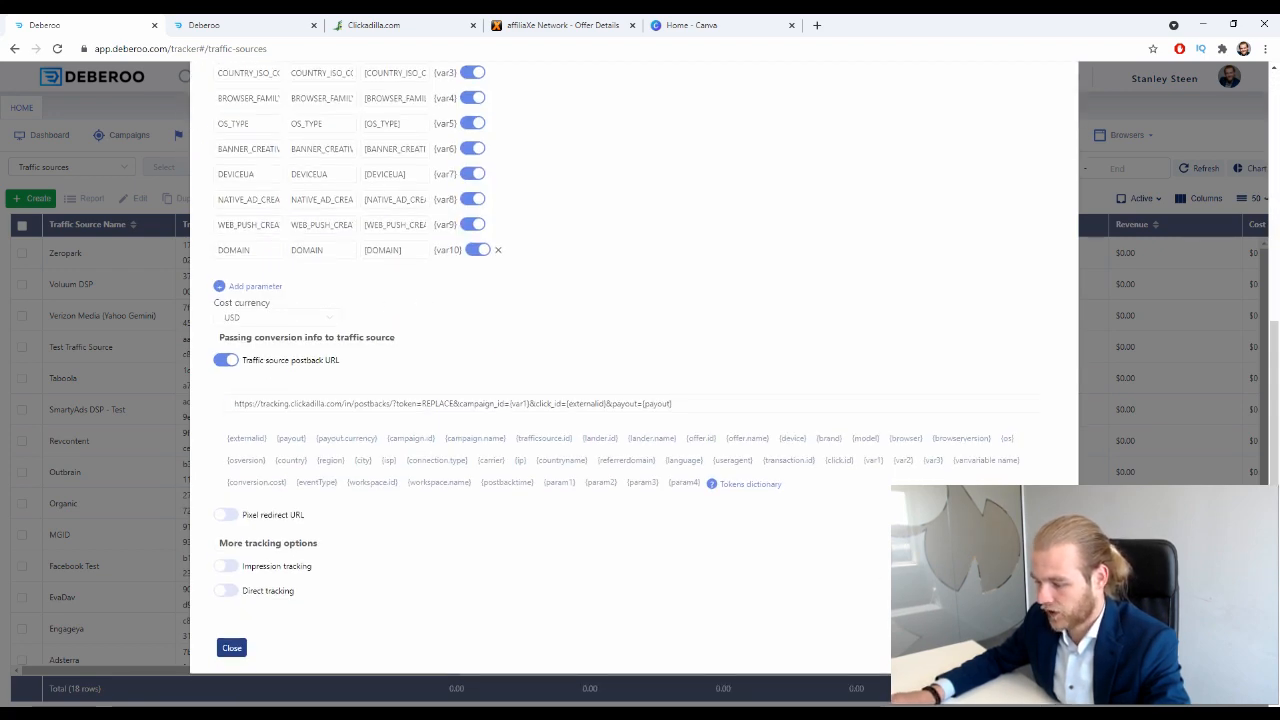
click(232, 648)
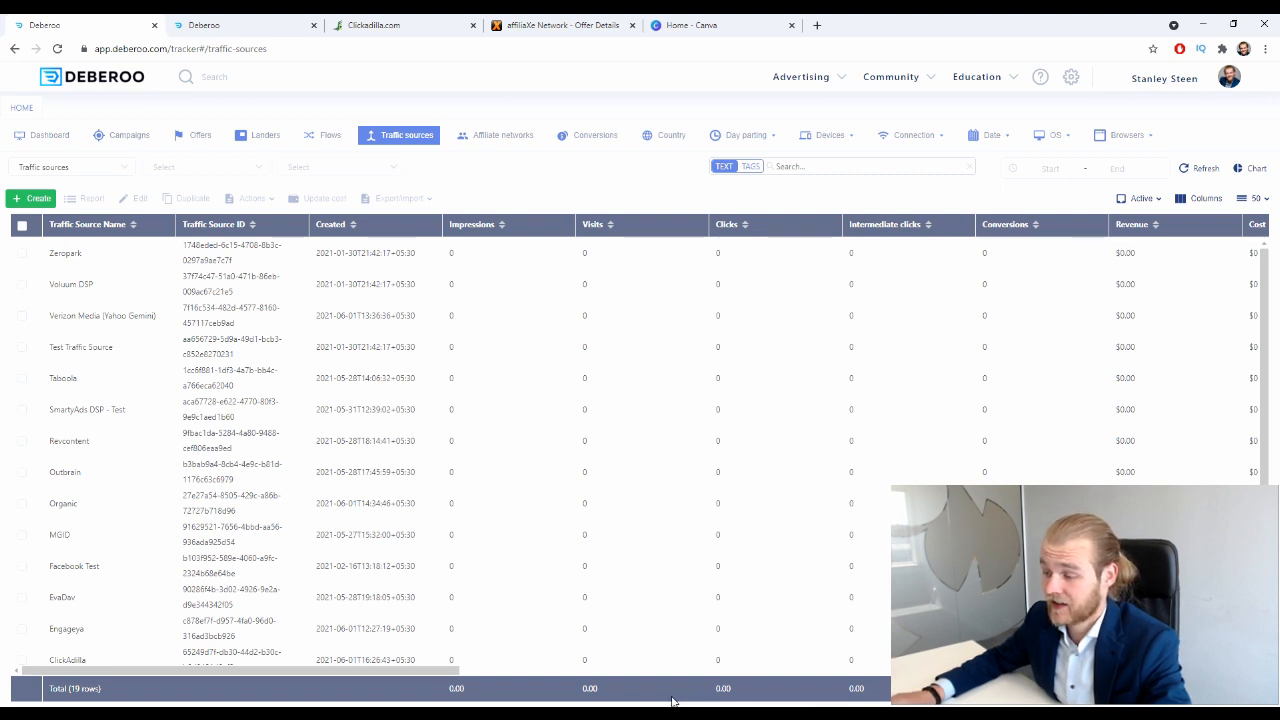
- Start a new offer with the workspace set to Initial and the affiliate network set to affiliaXe
click(200, 135)
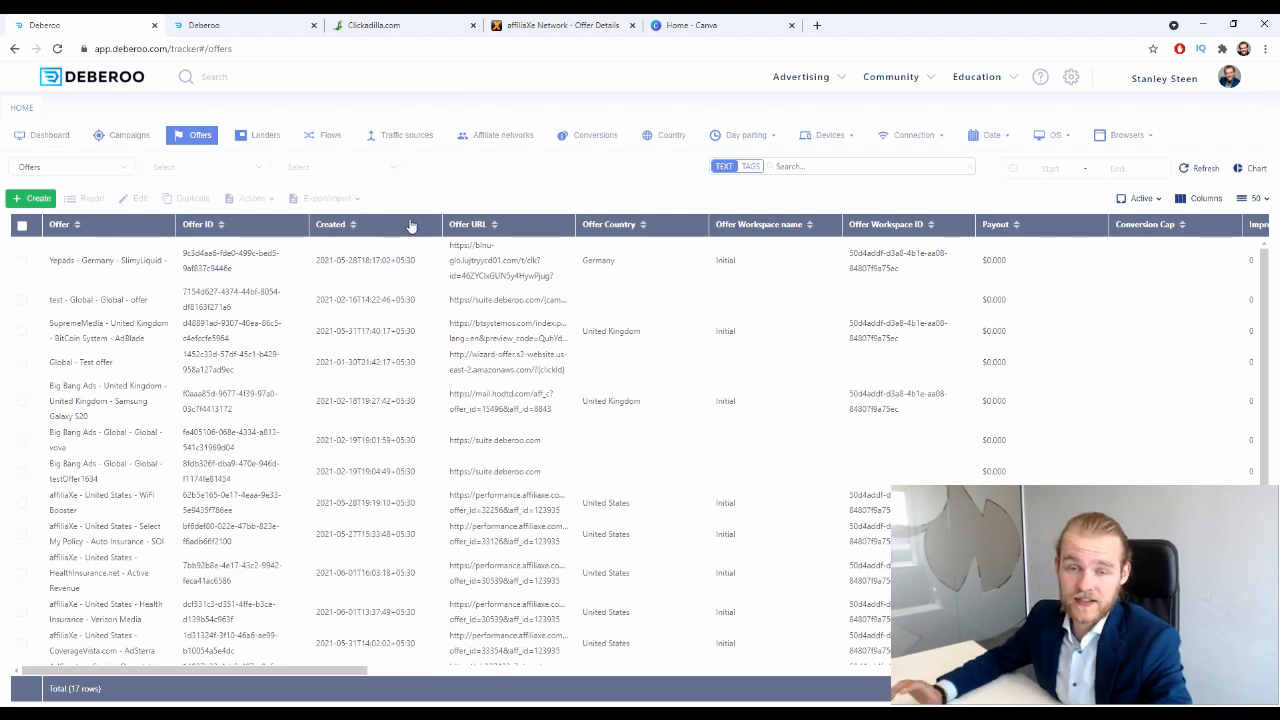
click(31, 204)
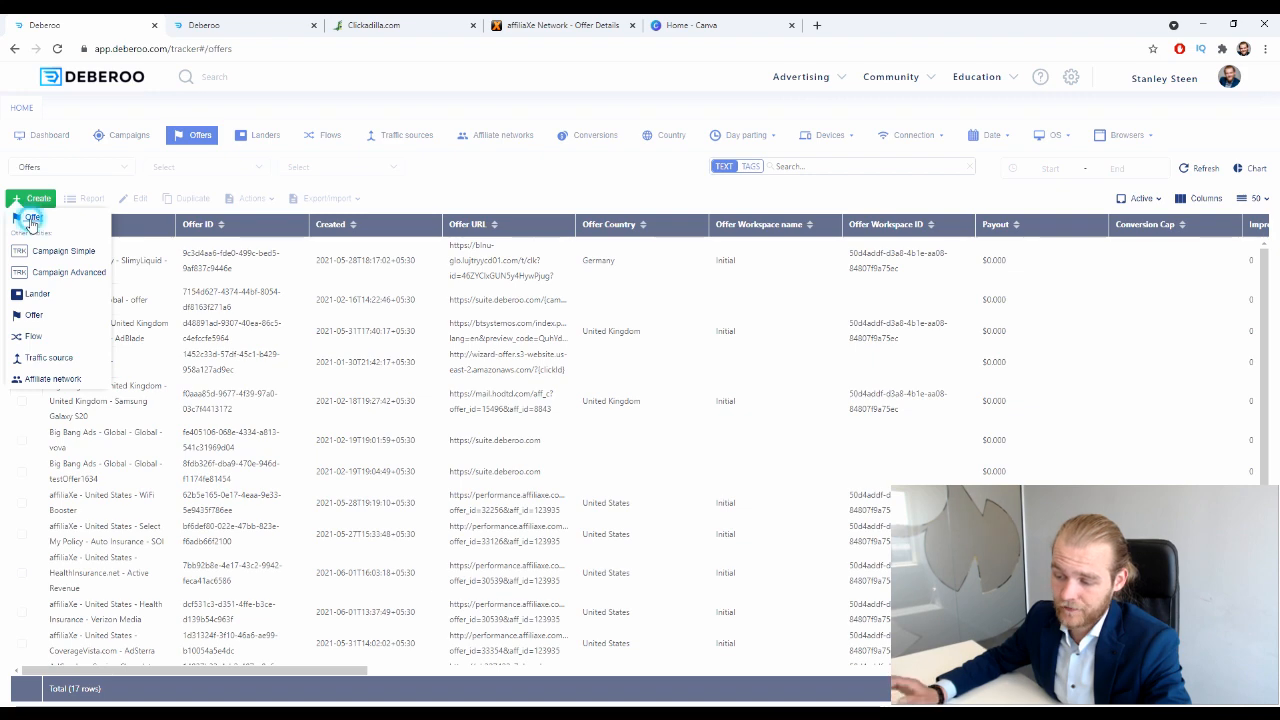
click(32, 219)
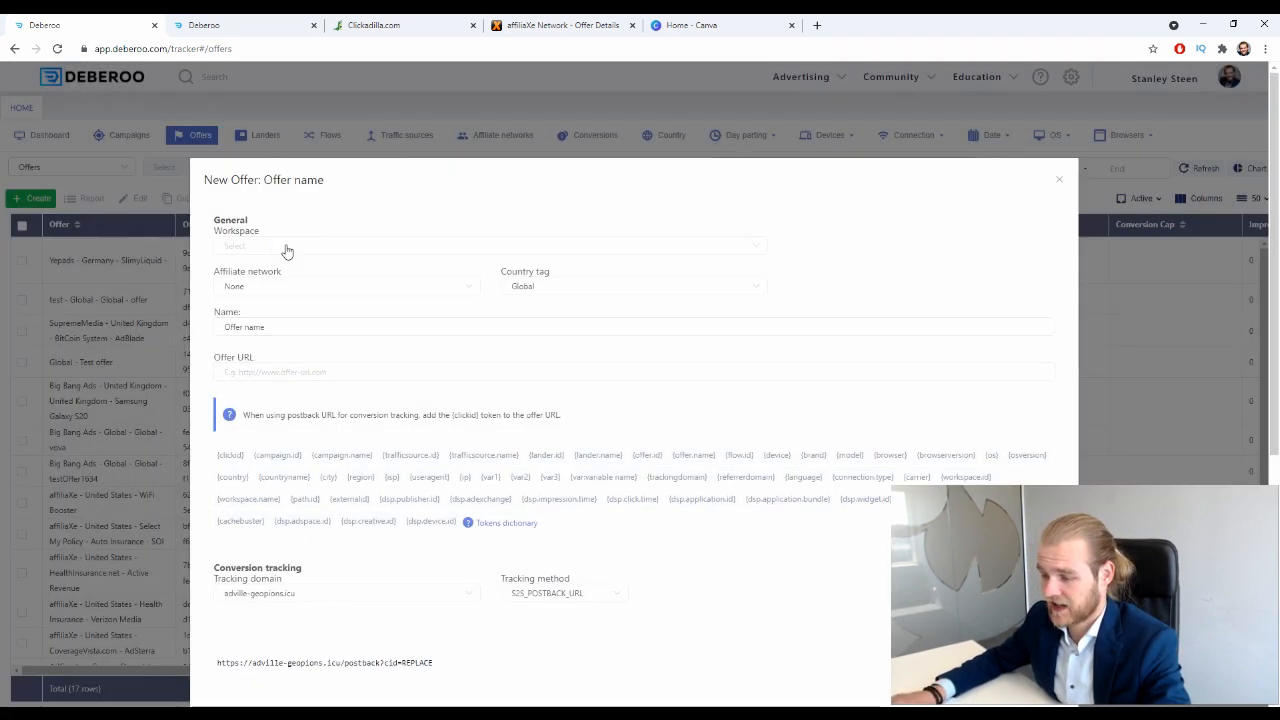
click(285, 247)
click(258, 281)
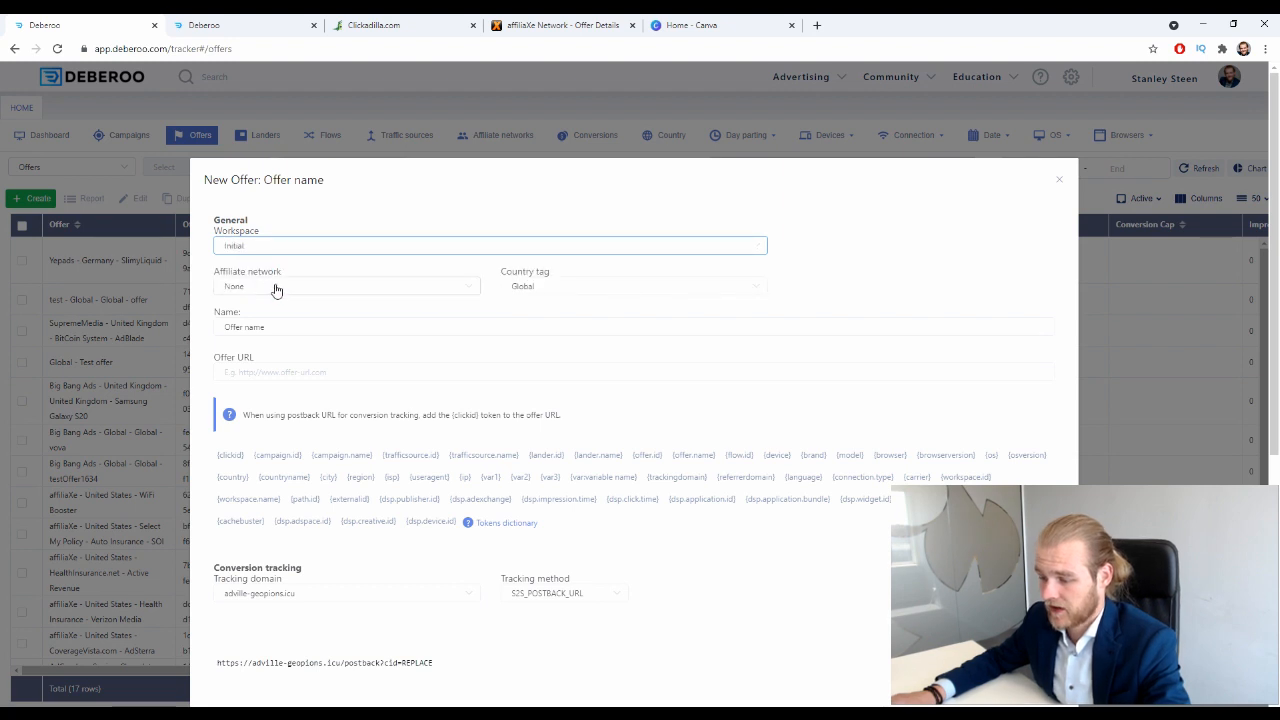
click(267, 294)
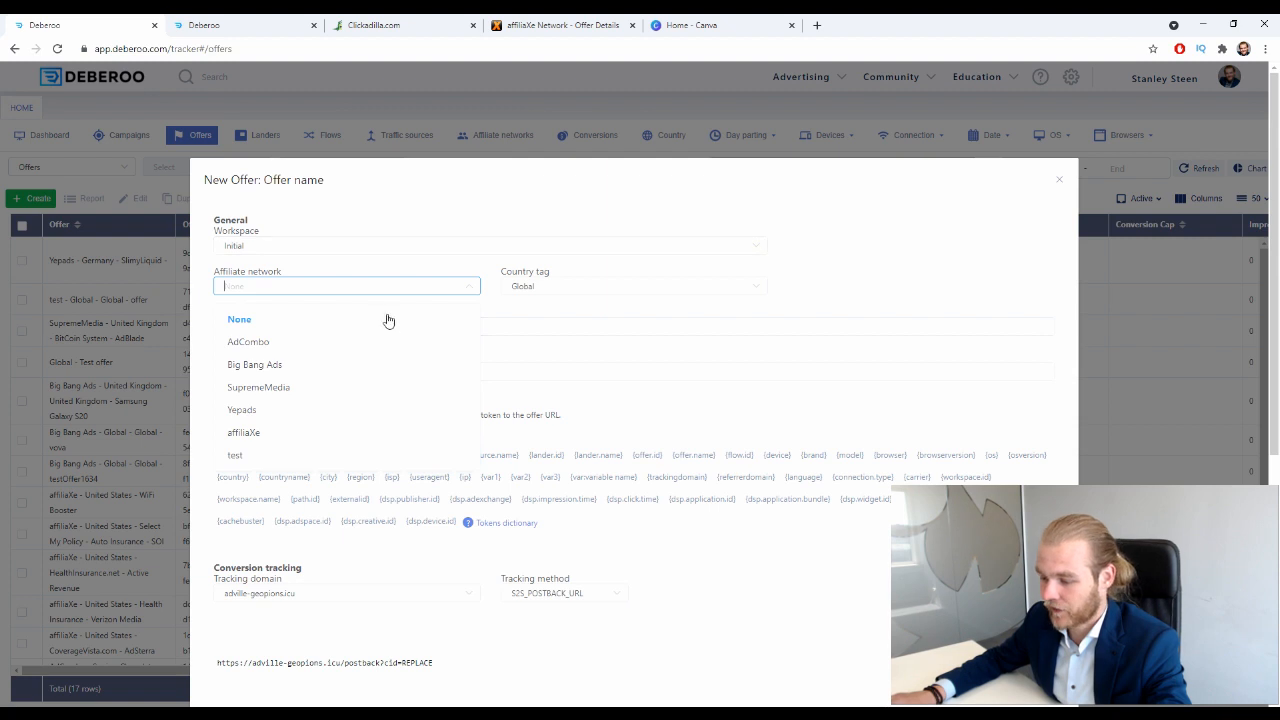
click(300, 436)
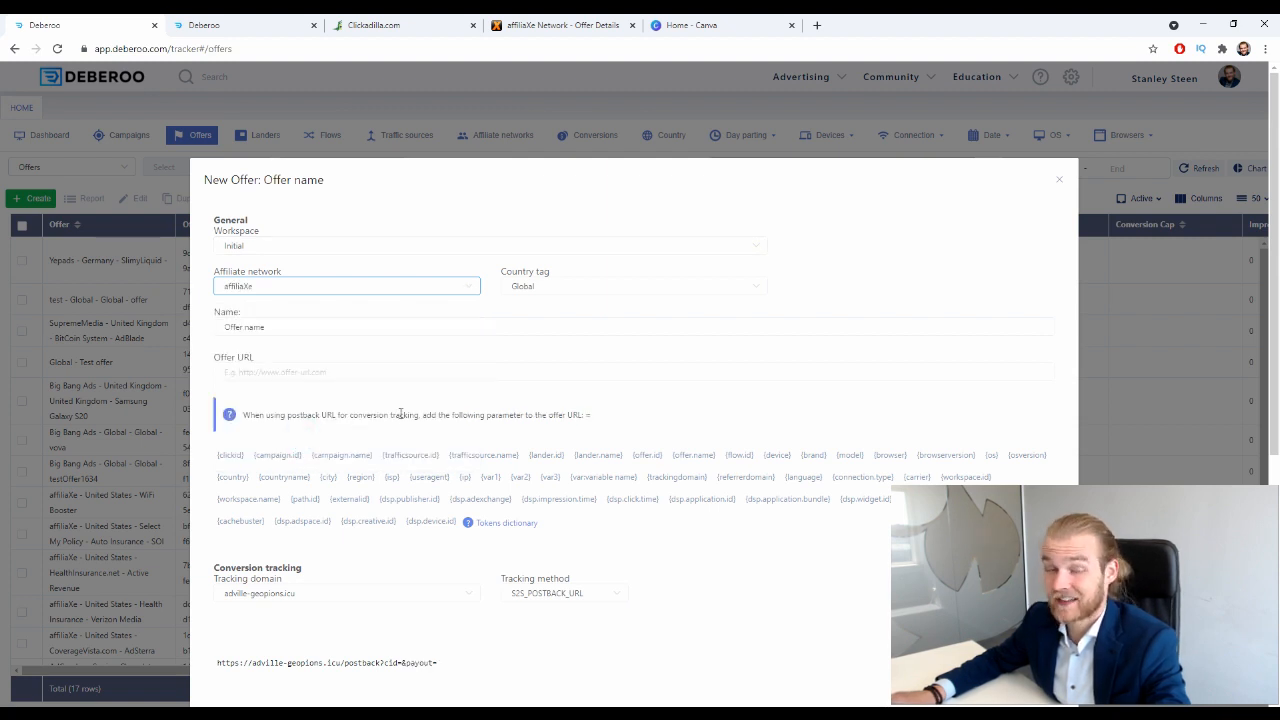
- Set the new offer's country tag to United States and name it "HealthInsurance.net - ClickAdilla"
click(578, 287)
text(unit)
click(542, 388)
triple_click(360, 328)
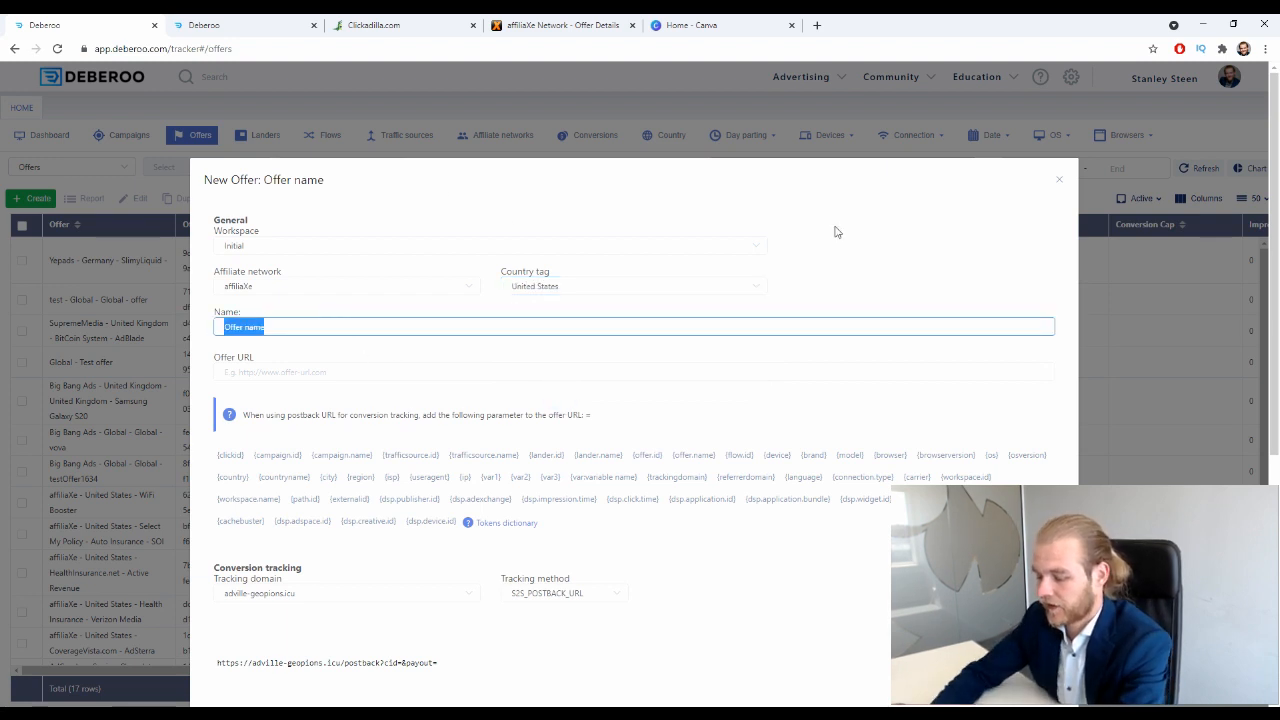
text(HealthInsurance.net - Clicka)
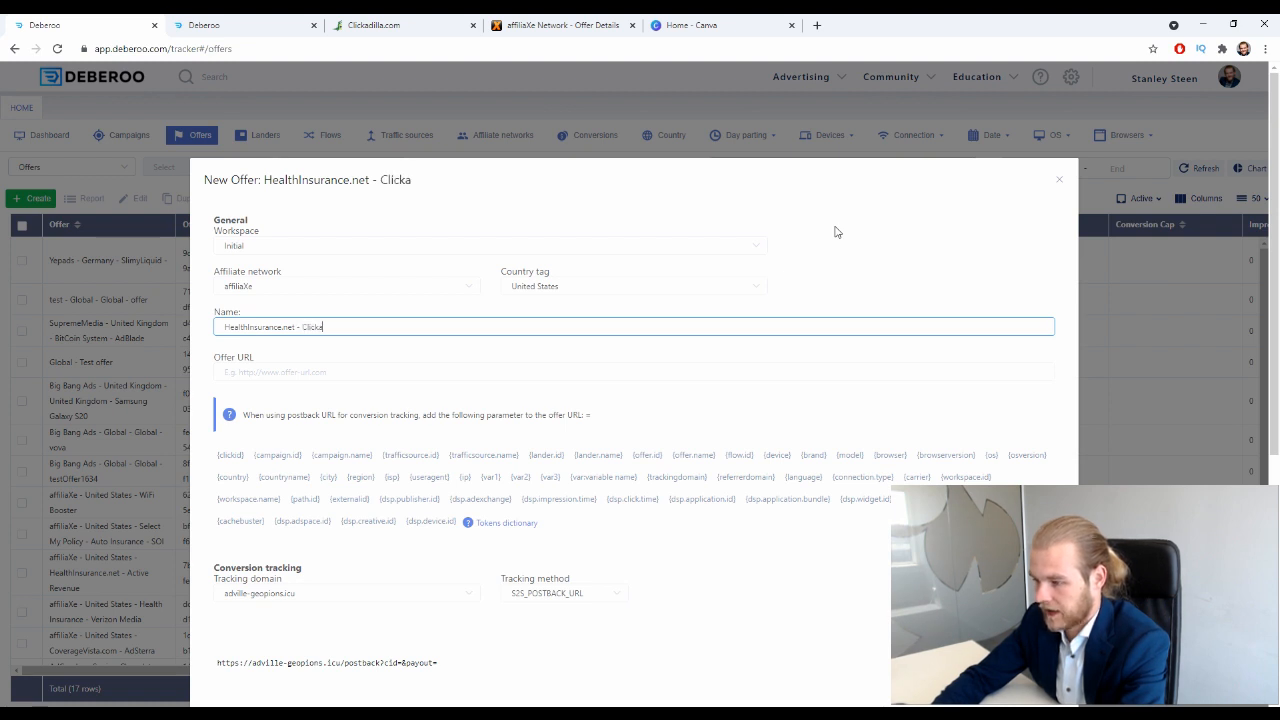
text(il)
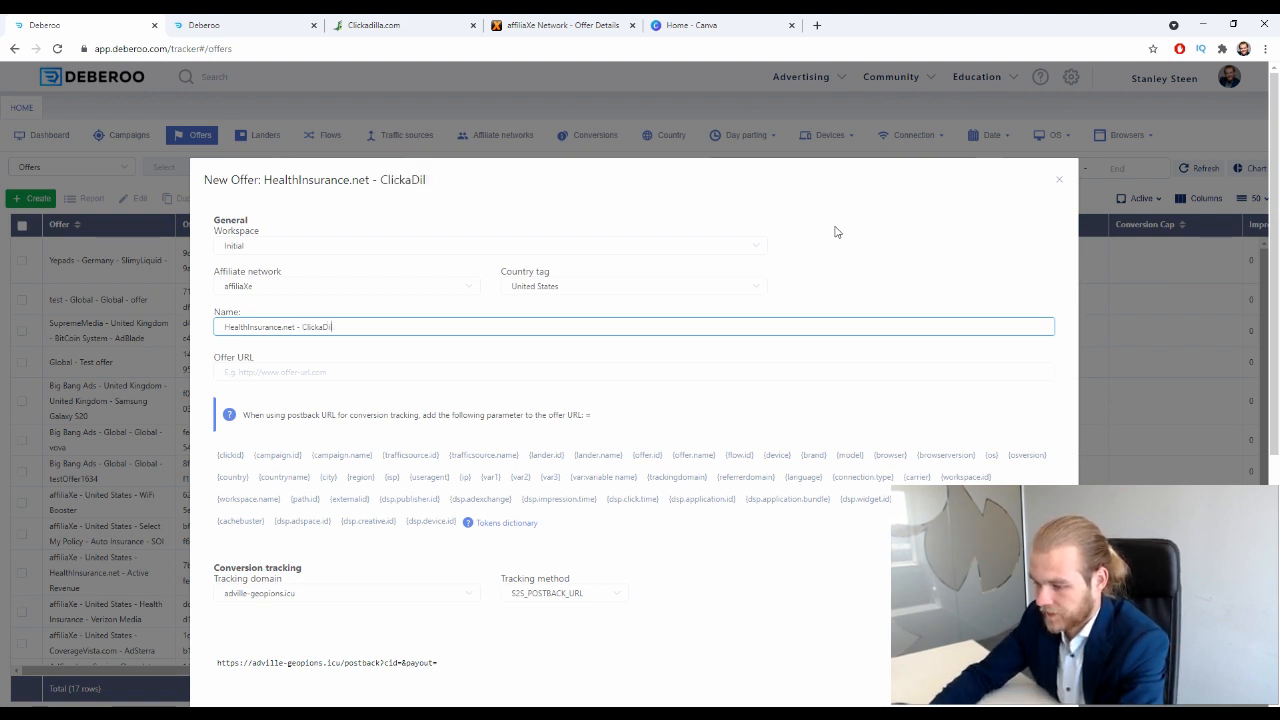
key(BackSpace)
text(Adilla)
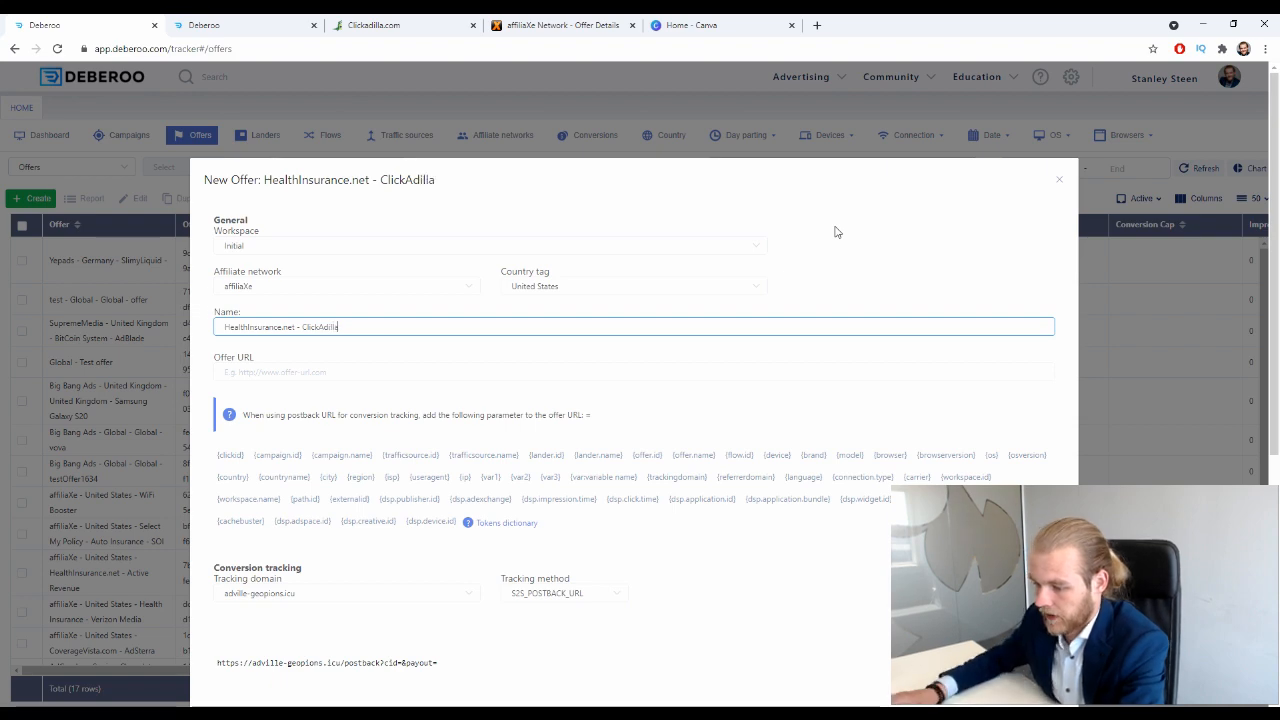
- Copy the HealthInsurance.net tracking link from the affiliaXe offer page and paste it as the new offer's URL in the tracker
click(366, 372)
click(560, 25)
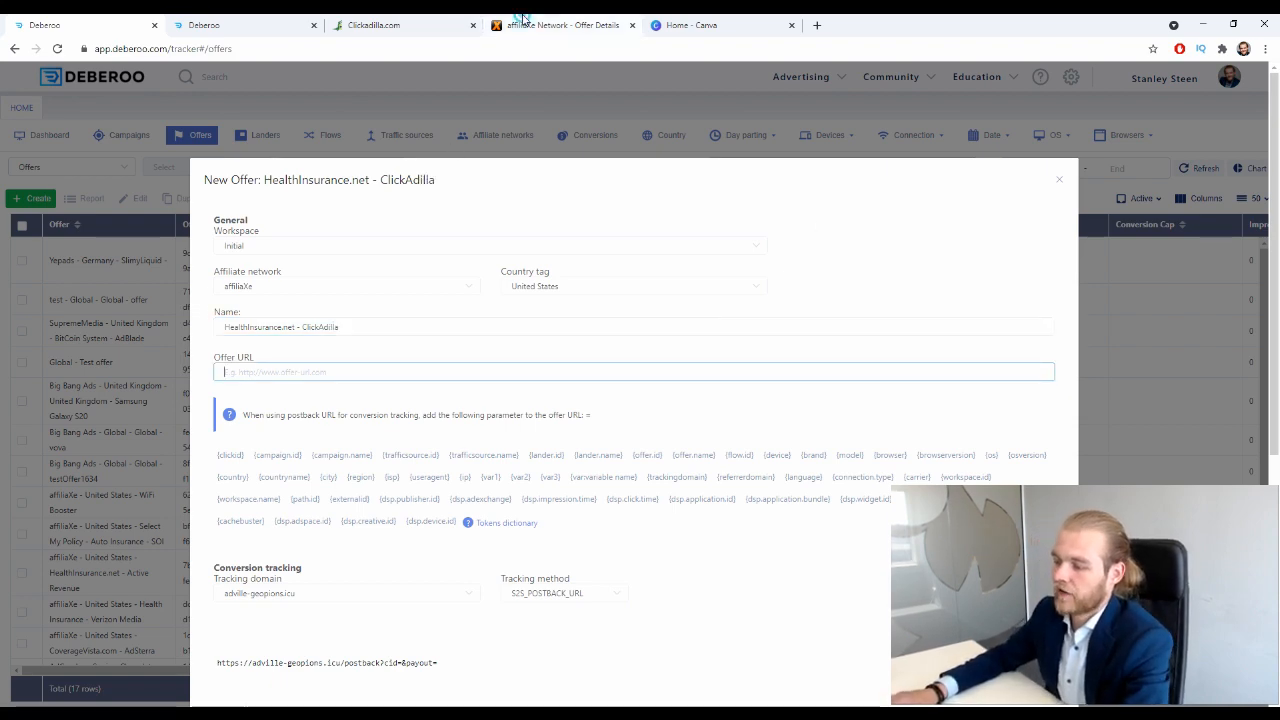
click(443, 250)
key(ctrl+a)
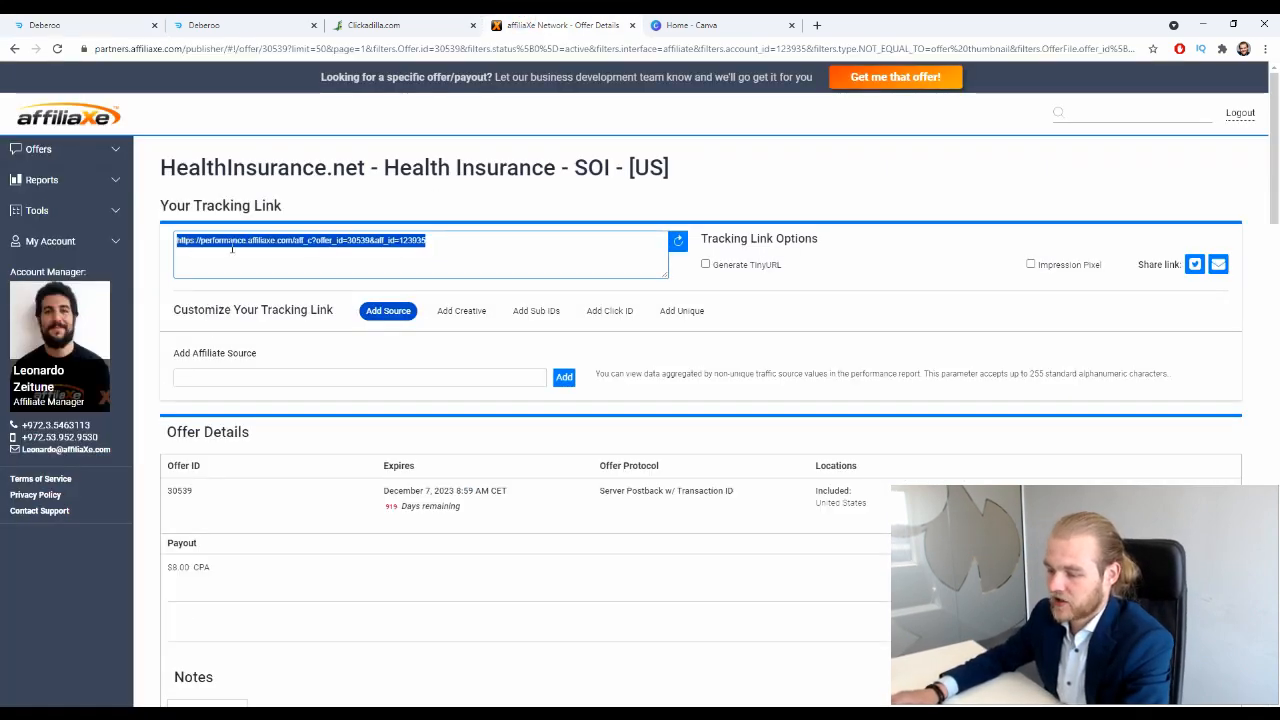
key(ctrl+c)
click(60, 25)
key(ctrl+v)
click(534, 371)
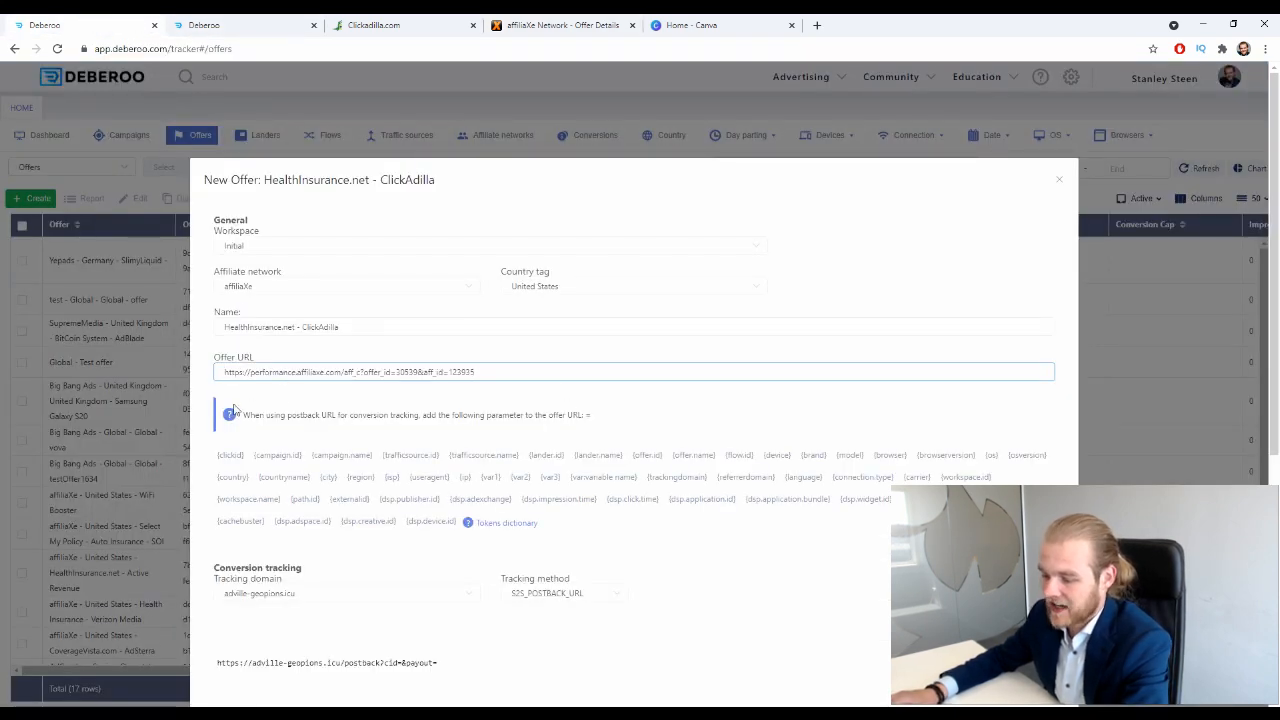
- Check the postback parameter note for the offer URL and save the new offer
drag(224, 414, 548, 414)
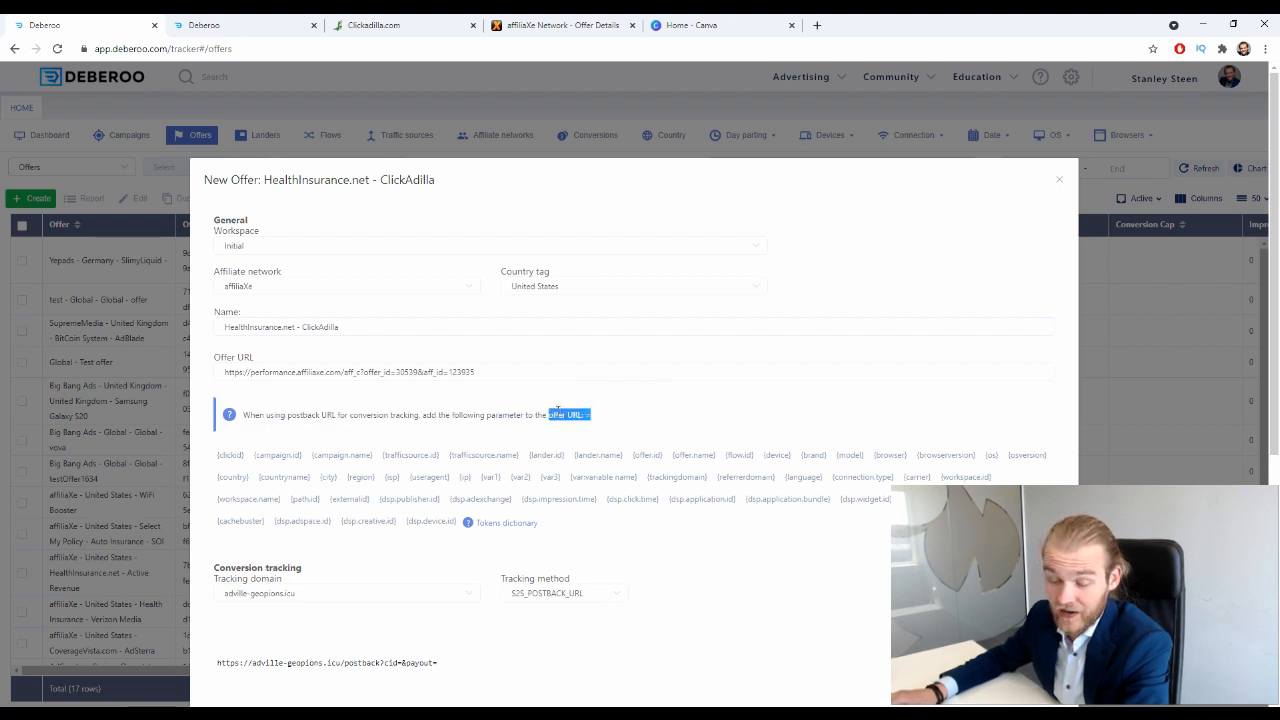
click(509, 371)
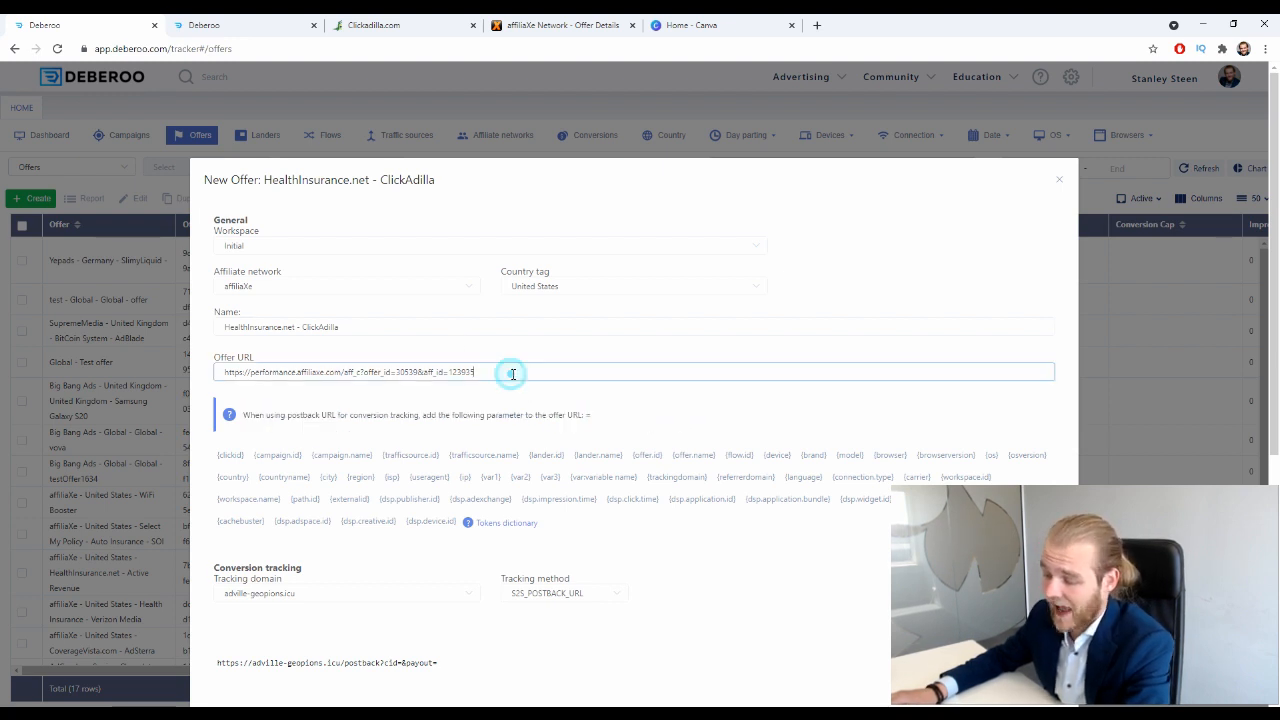
scroll(669, 257, down, 2)
scroll(470, 195, down, 2)
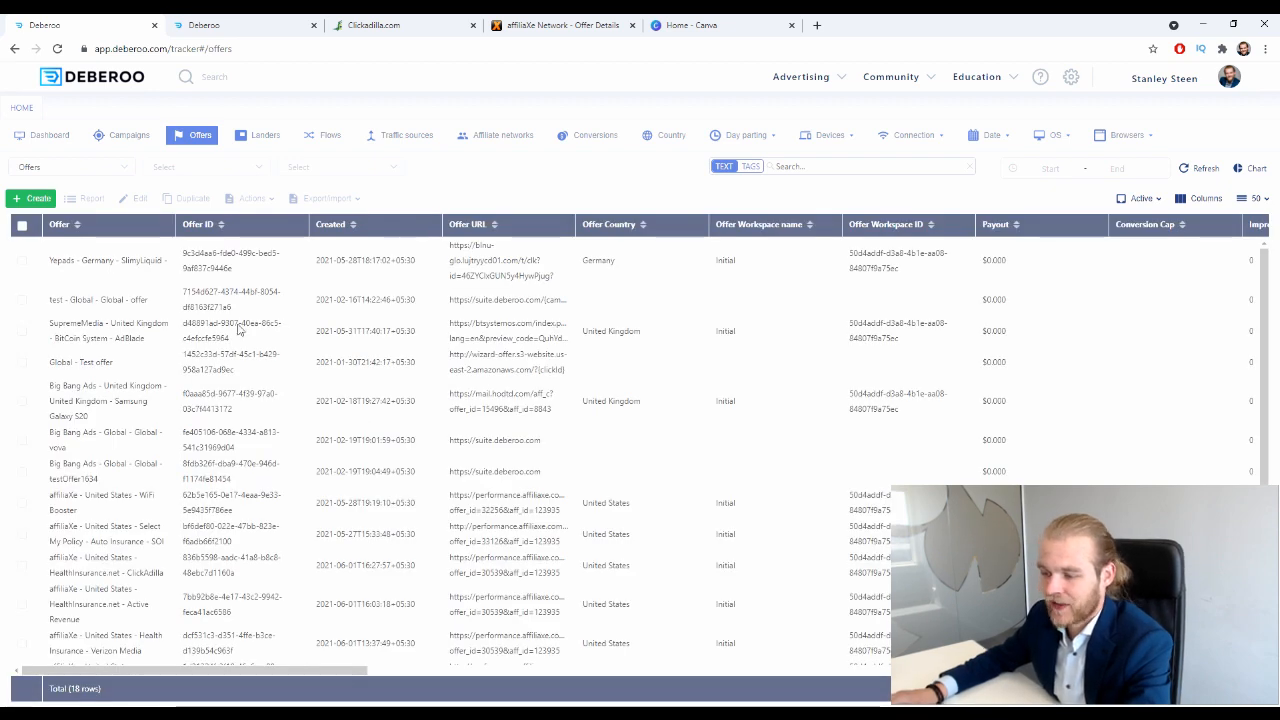
- View the tracker's landers, switch to the Deberoo landing page builder and open its landing page templates
click(265, 136)
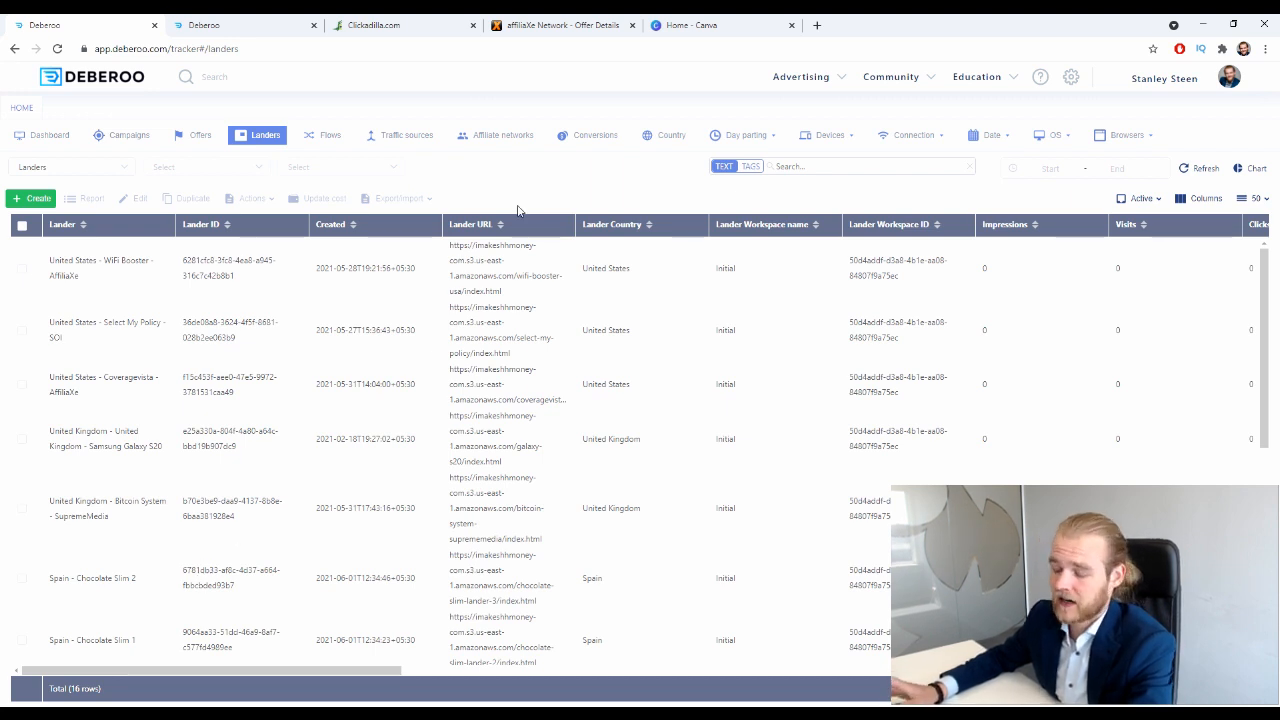
click(296, 19)
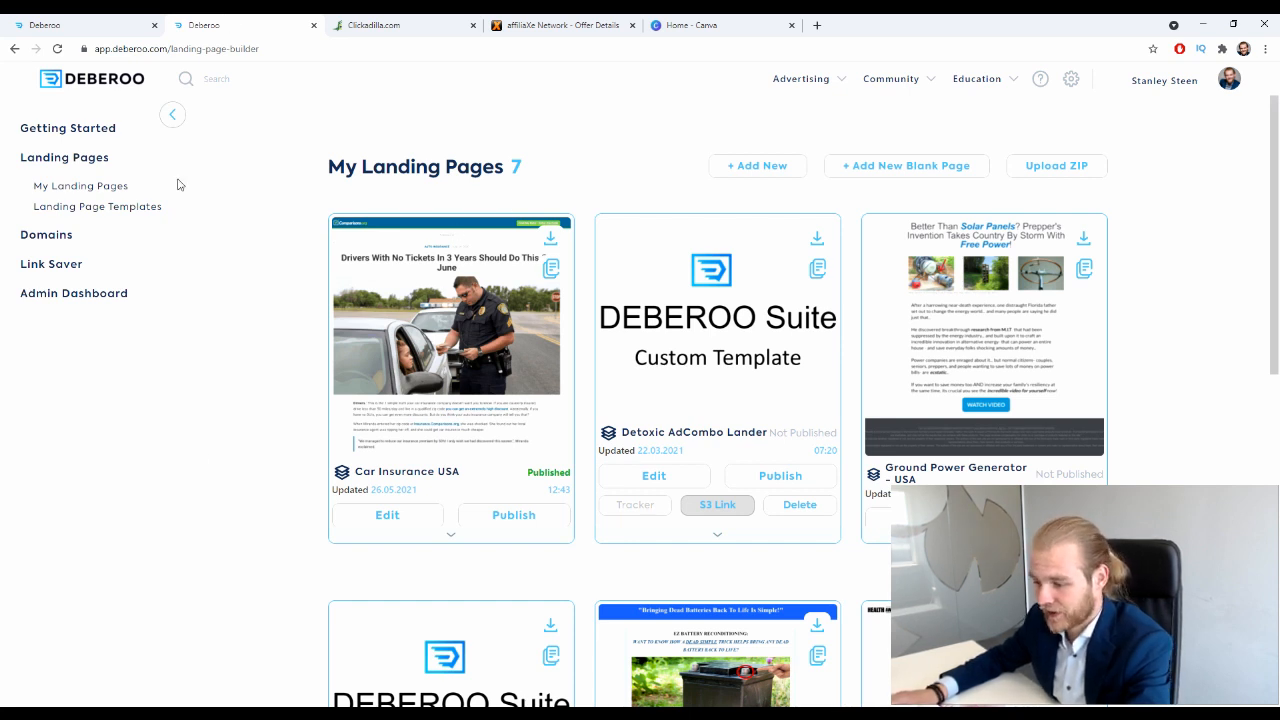
click(86, 208)
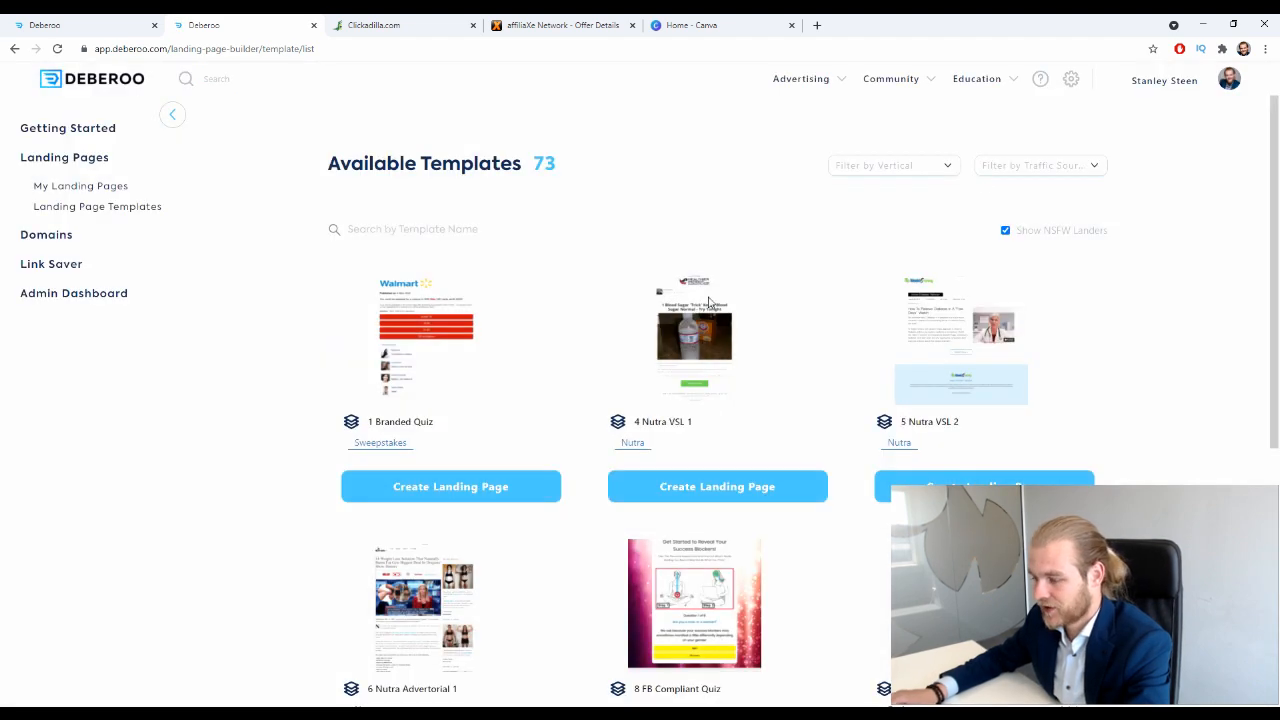
- Look through the vertical and traffic source filters and filter the landing page templates by the Insurance vertical
click(908, 163)
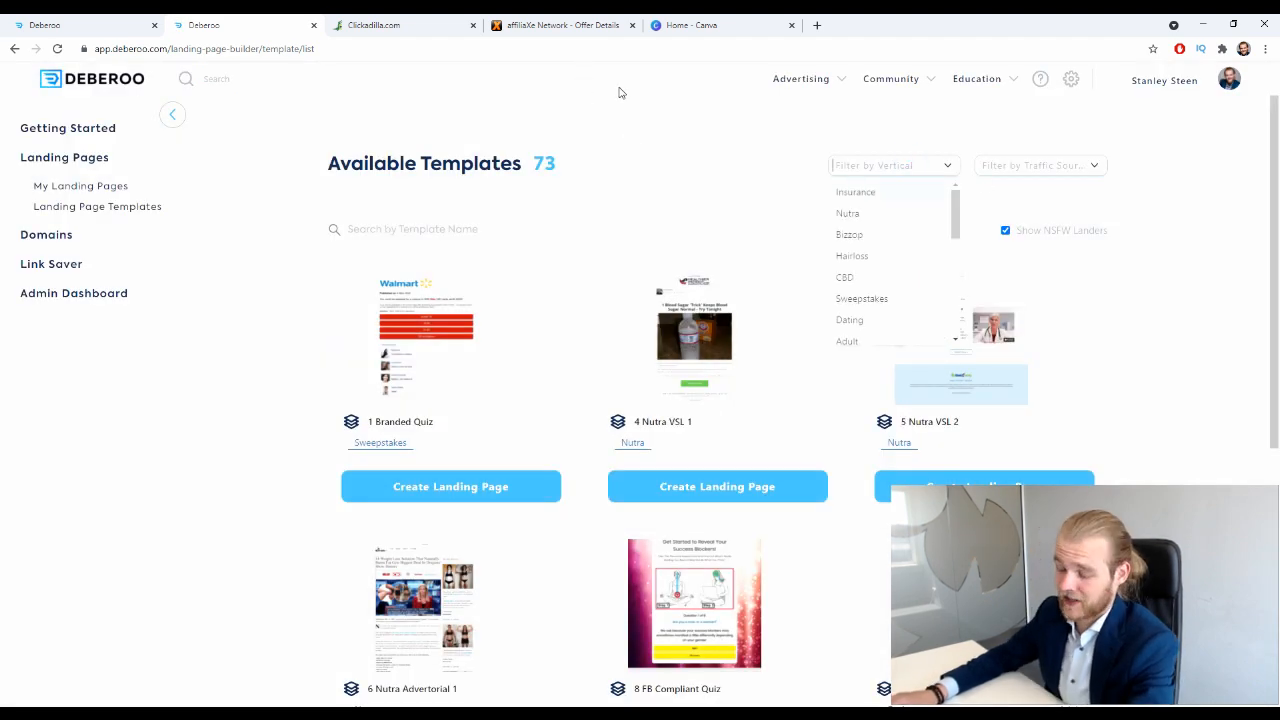
click(1007, 172)
click(771, 169)
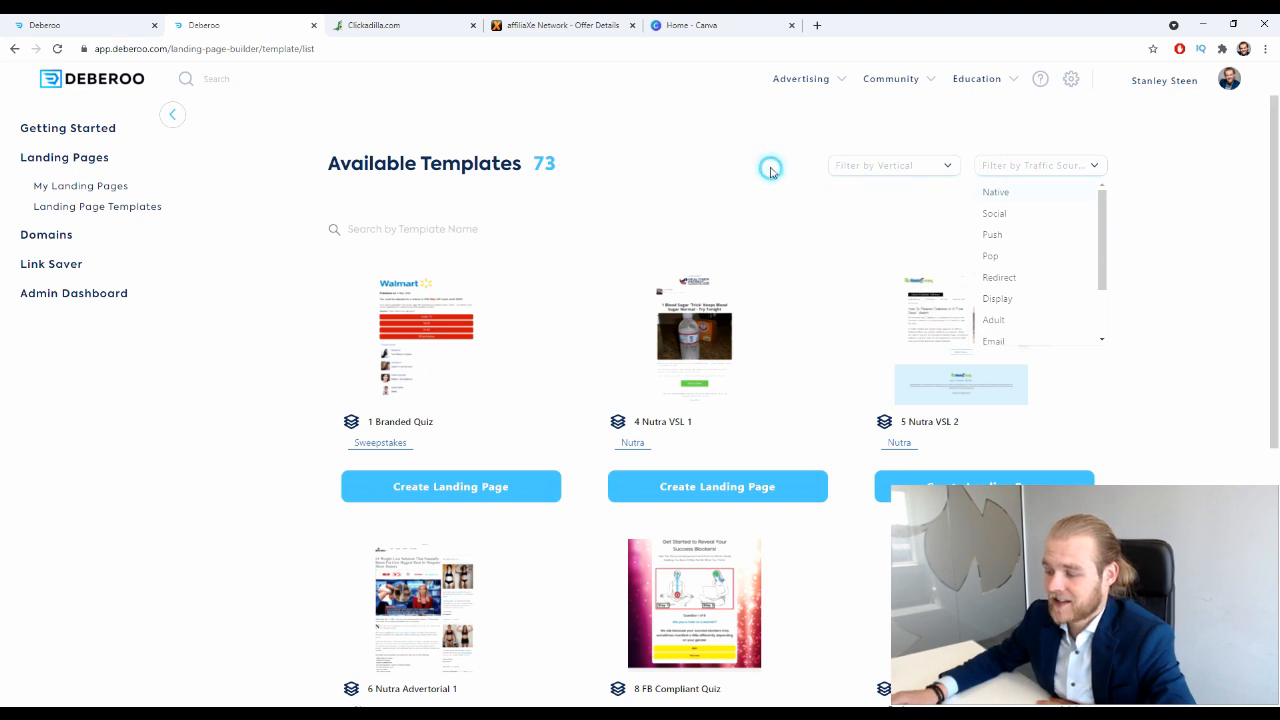
drag(310, 157, 568, 168)
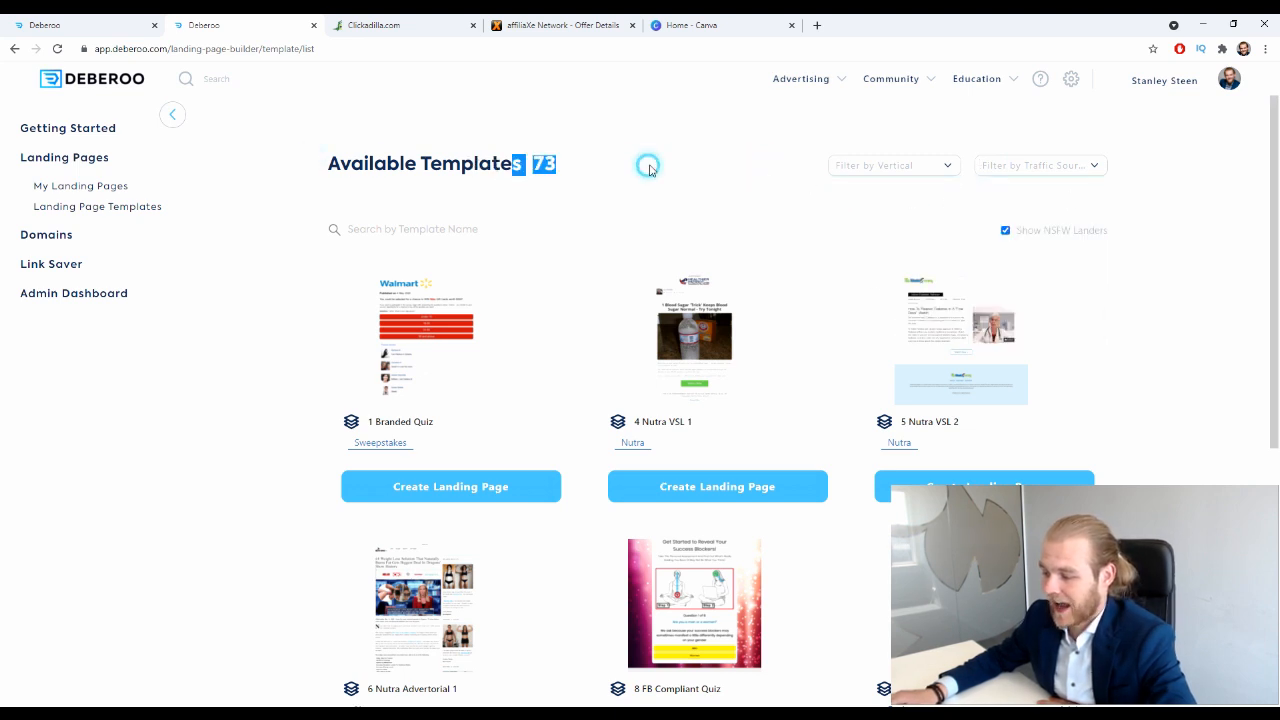
click(853, 165)
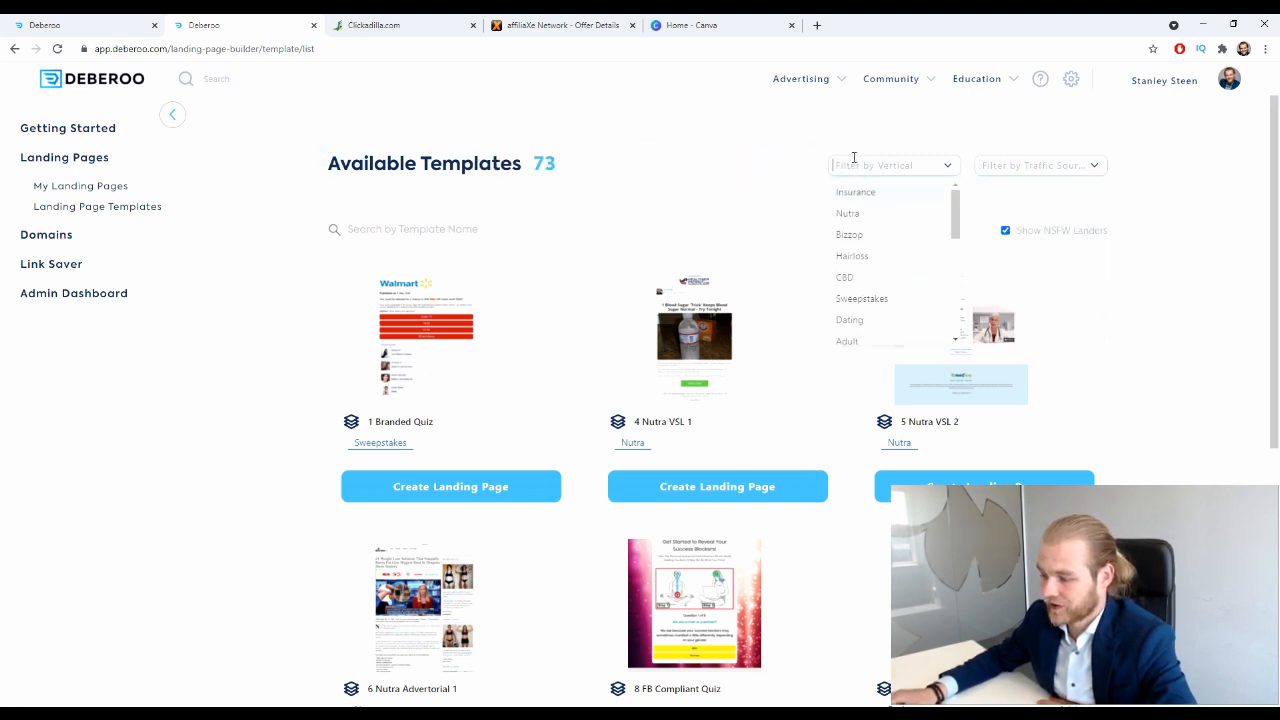
click(1041, 167)
click(874, 160)
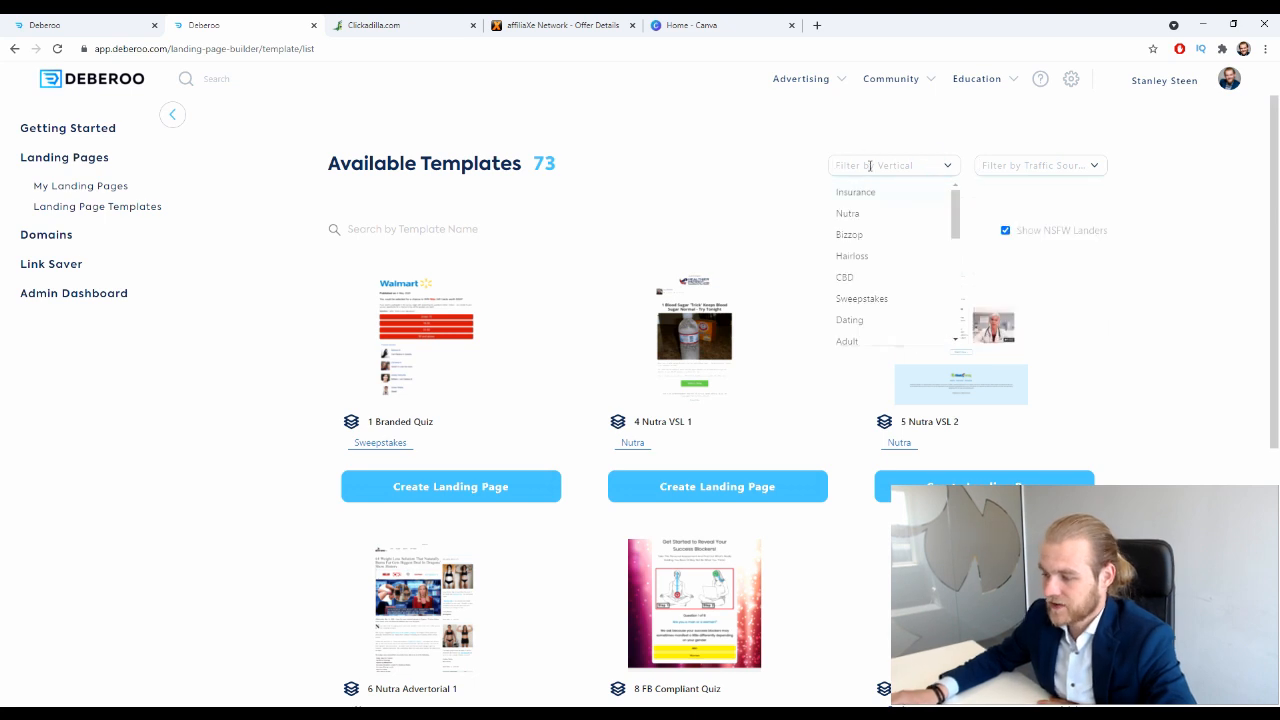
click(874, 195)
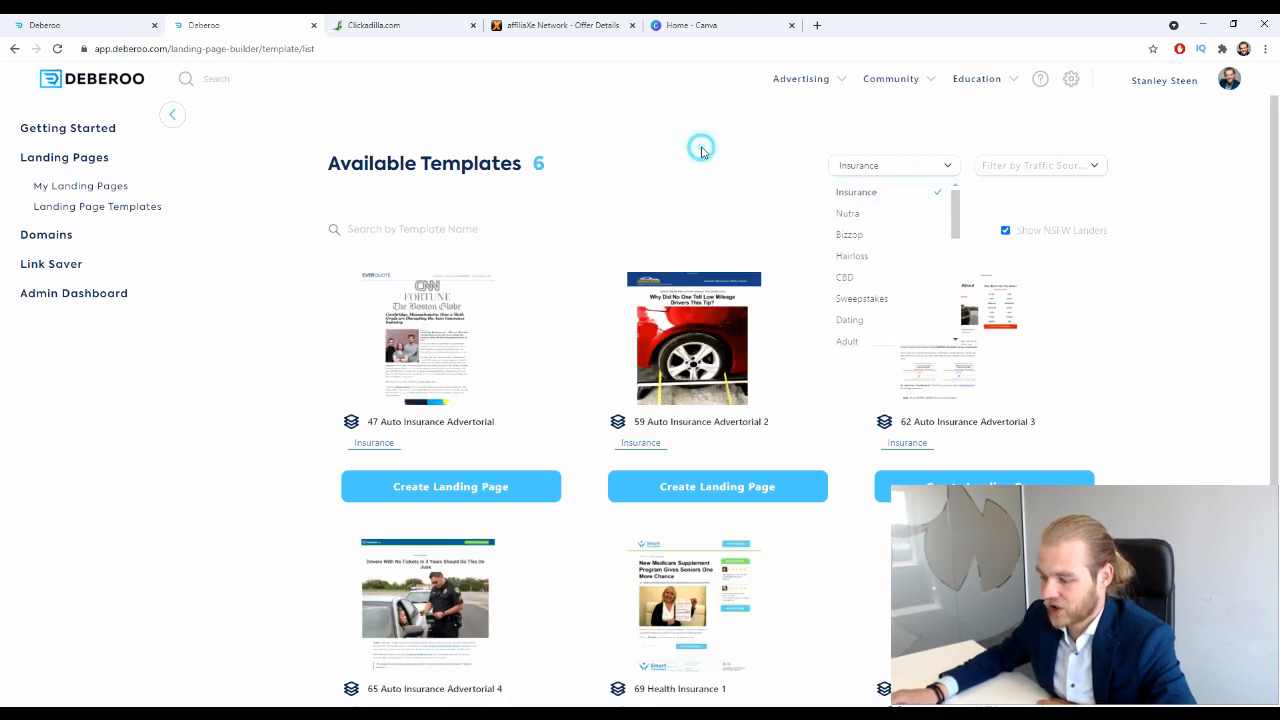
- Create a landing page named "USA - HealthInsurance.net" from the "69 Health Insurance 1" template
scroll(718, 155, down, 2)
drag(640, 540, 727, 559)
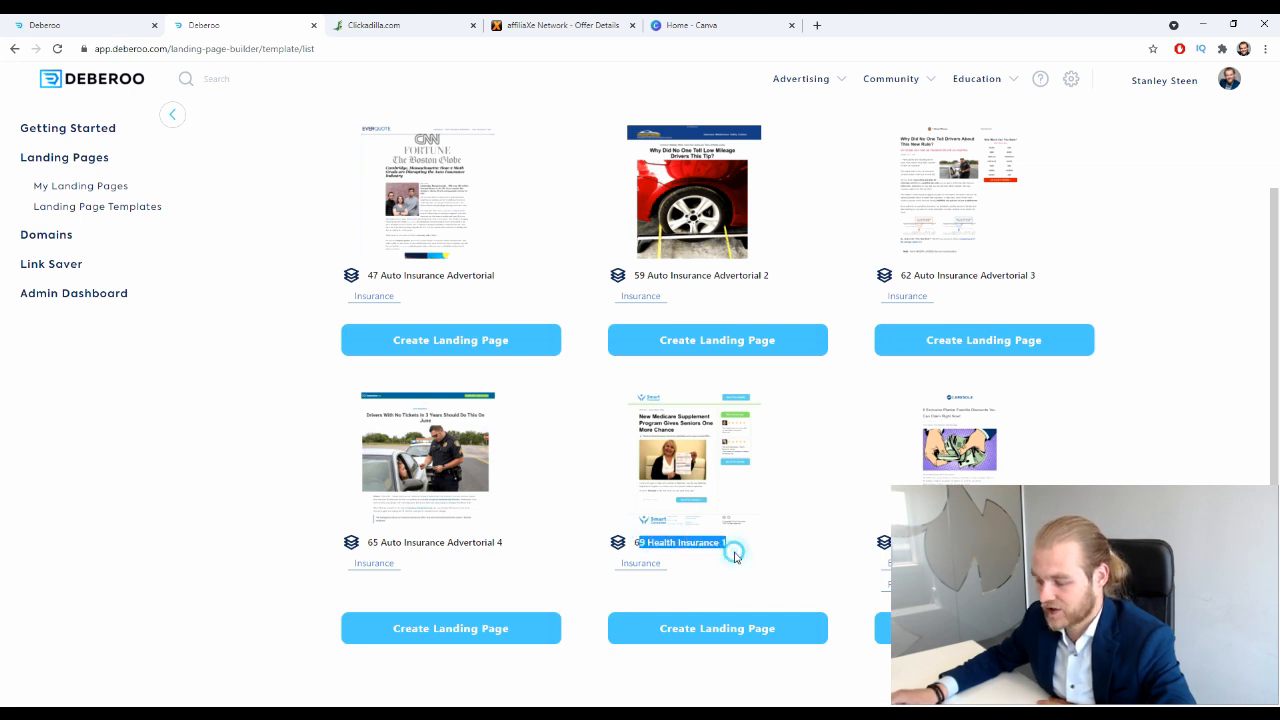
click(738, 556)
click(744, 622)
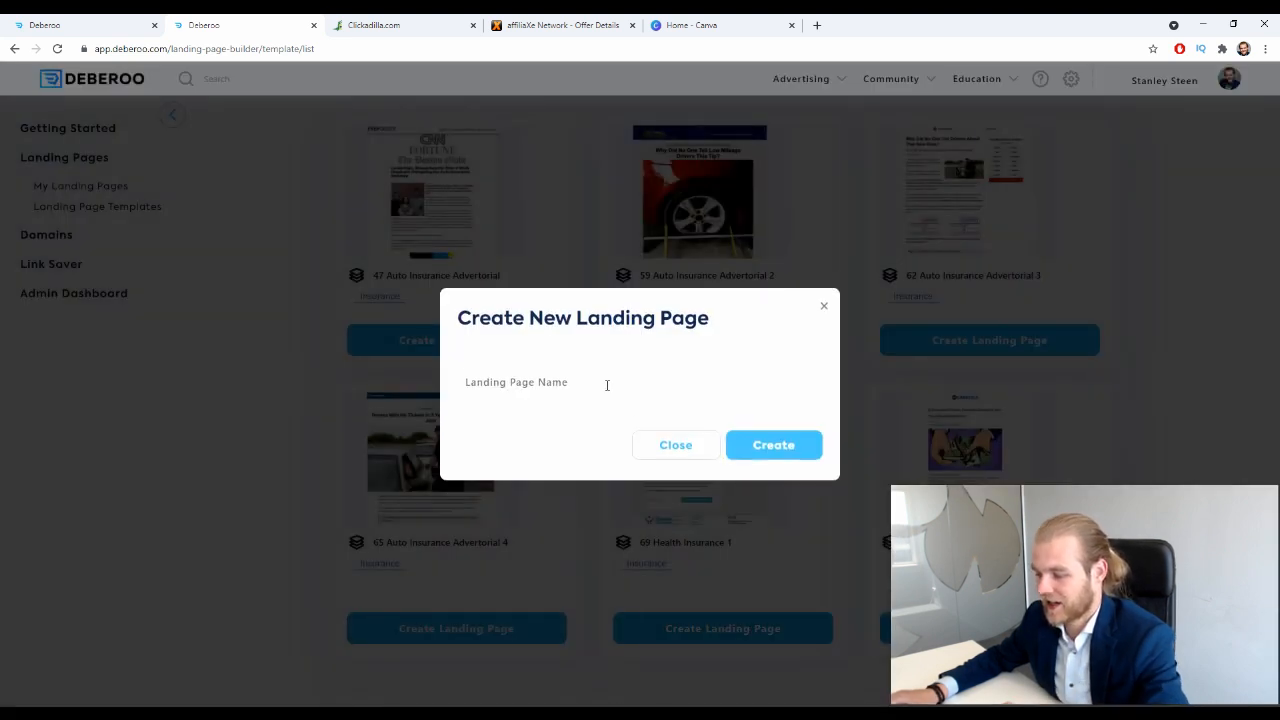
click(606, 385)
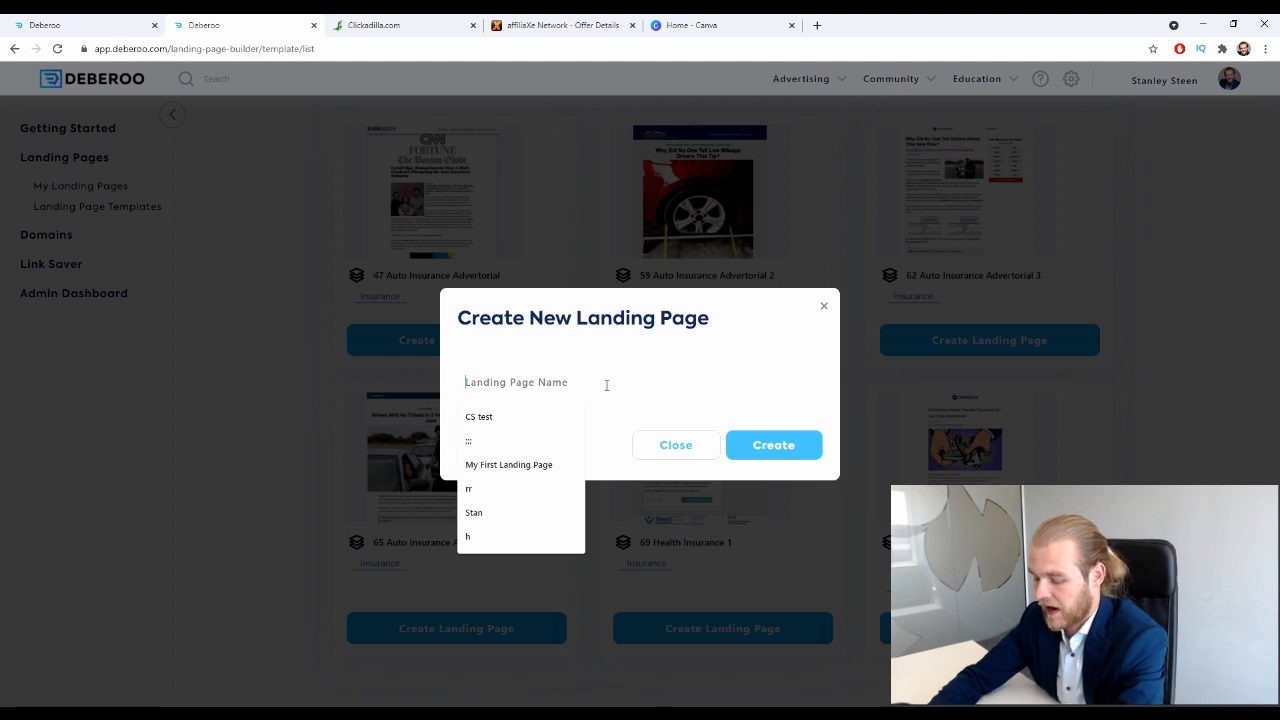
text(USA - )
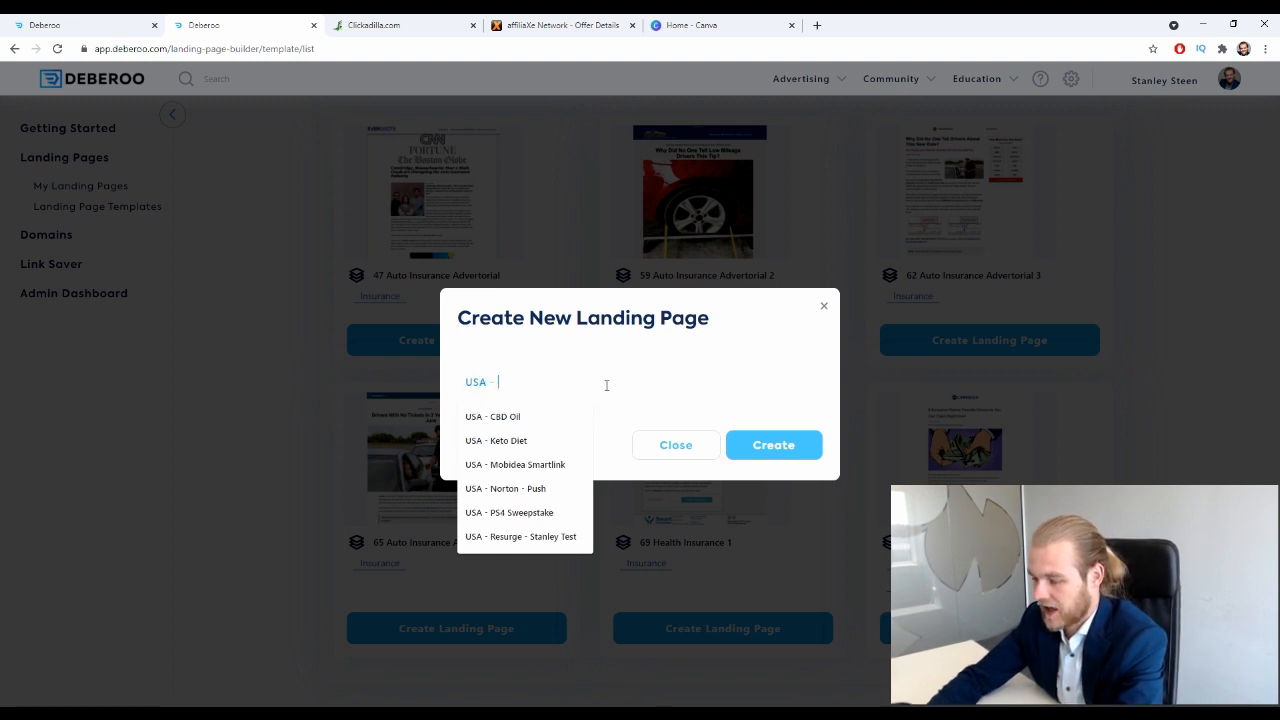
text(HealthInsur)
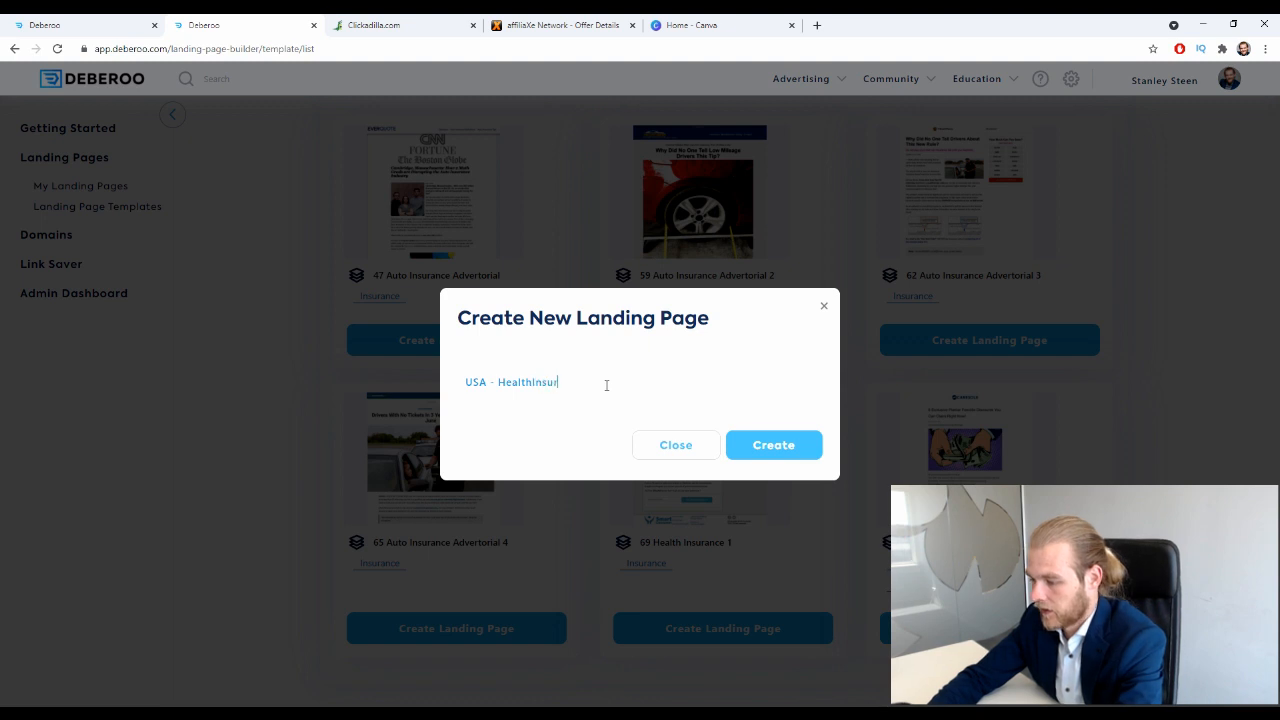
text(ance.net)
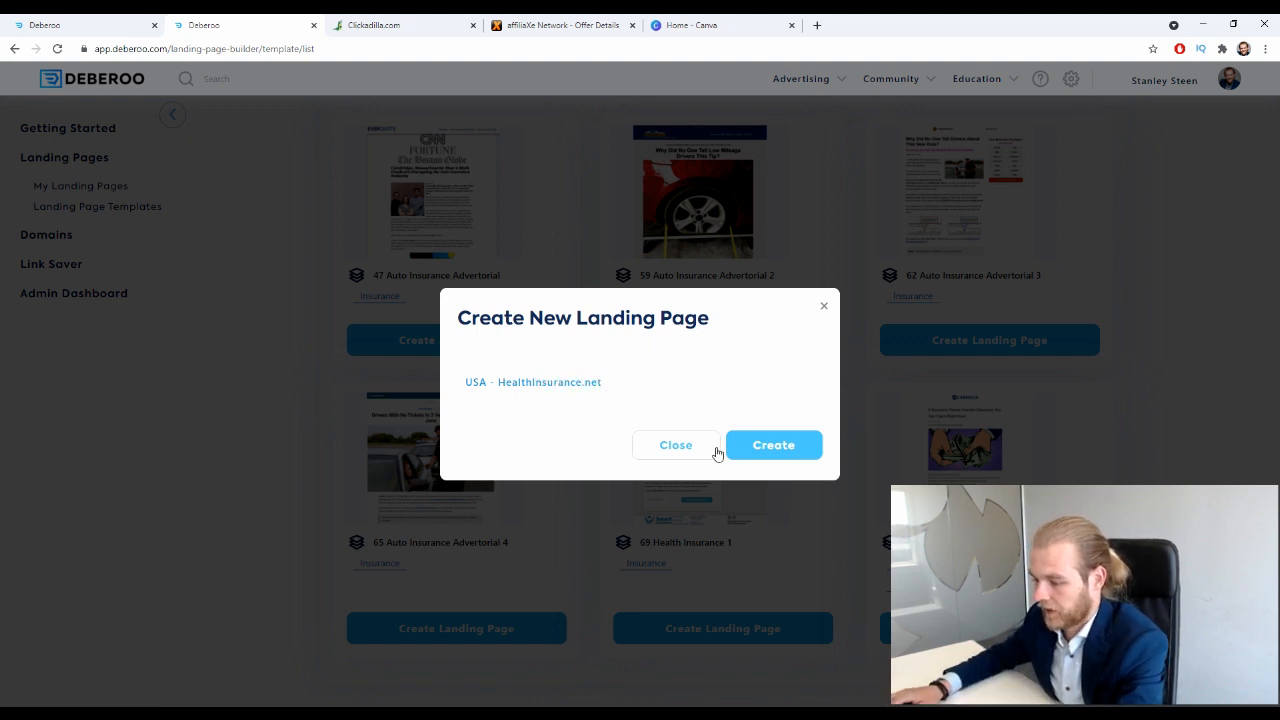
click(751, 448)
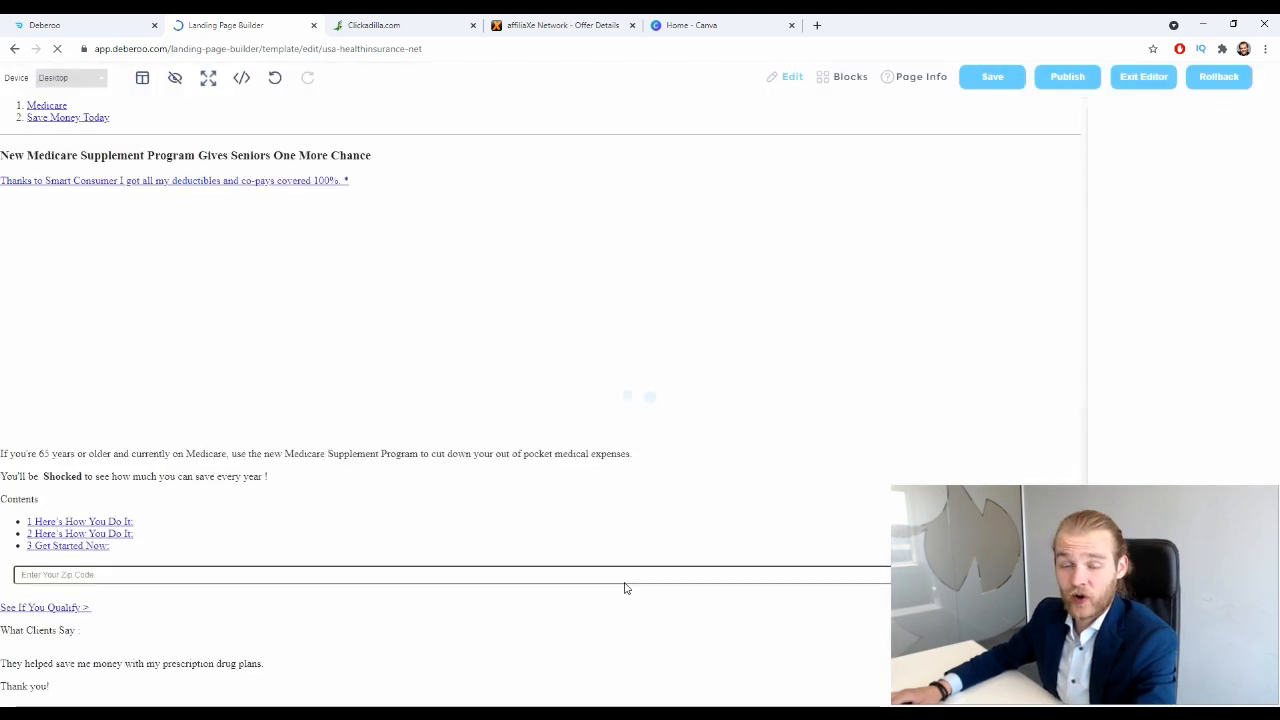
- Review the new landing page's content and open its page info to inspect the destination URL setting
scroll(743, 215, down, 5)
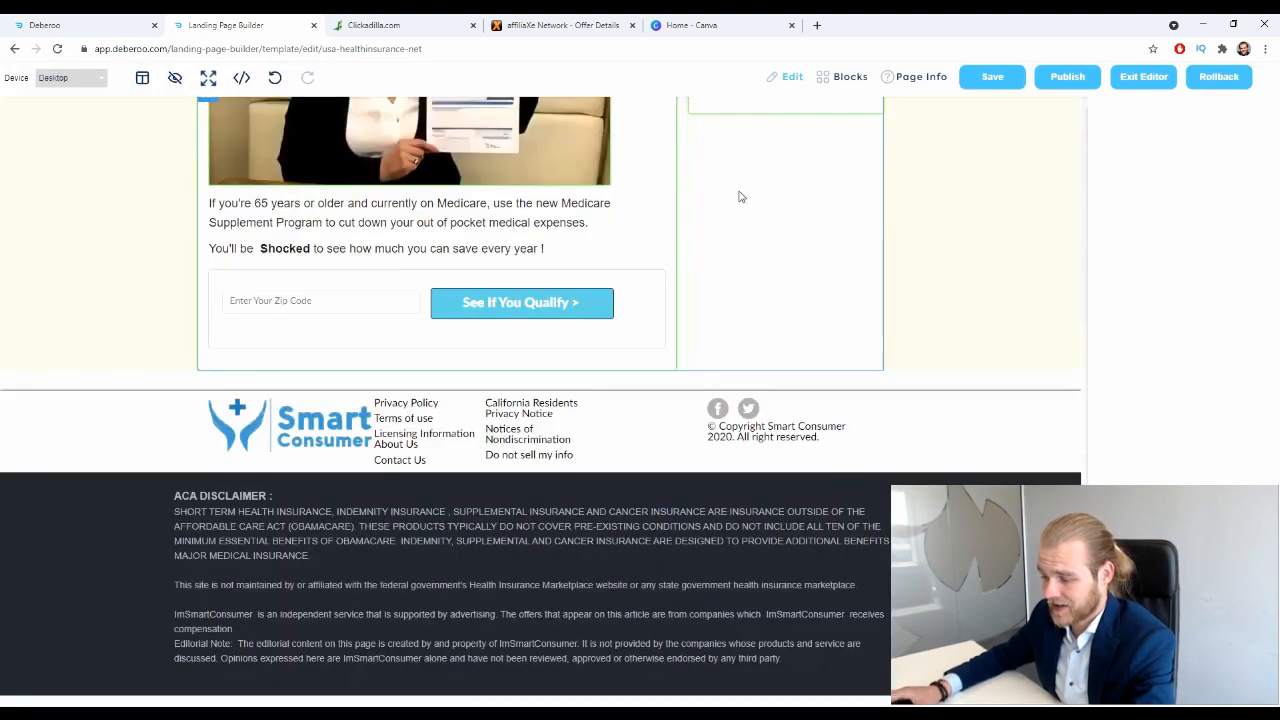
scroll(374, 231, up, 5)
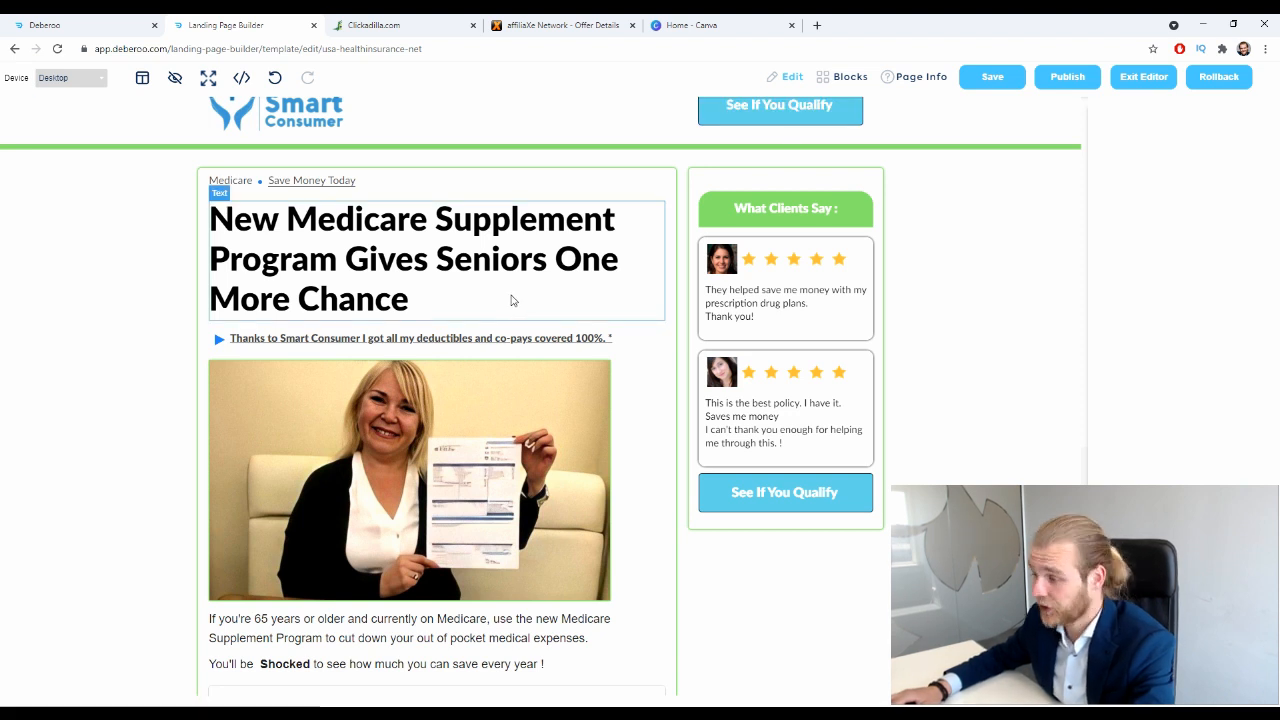
click(910, 77)
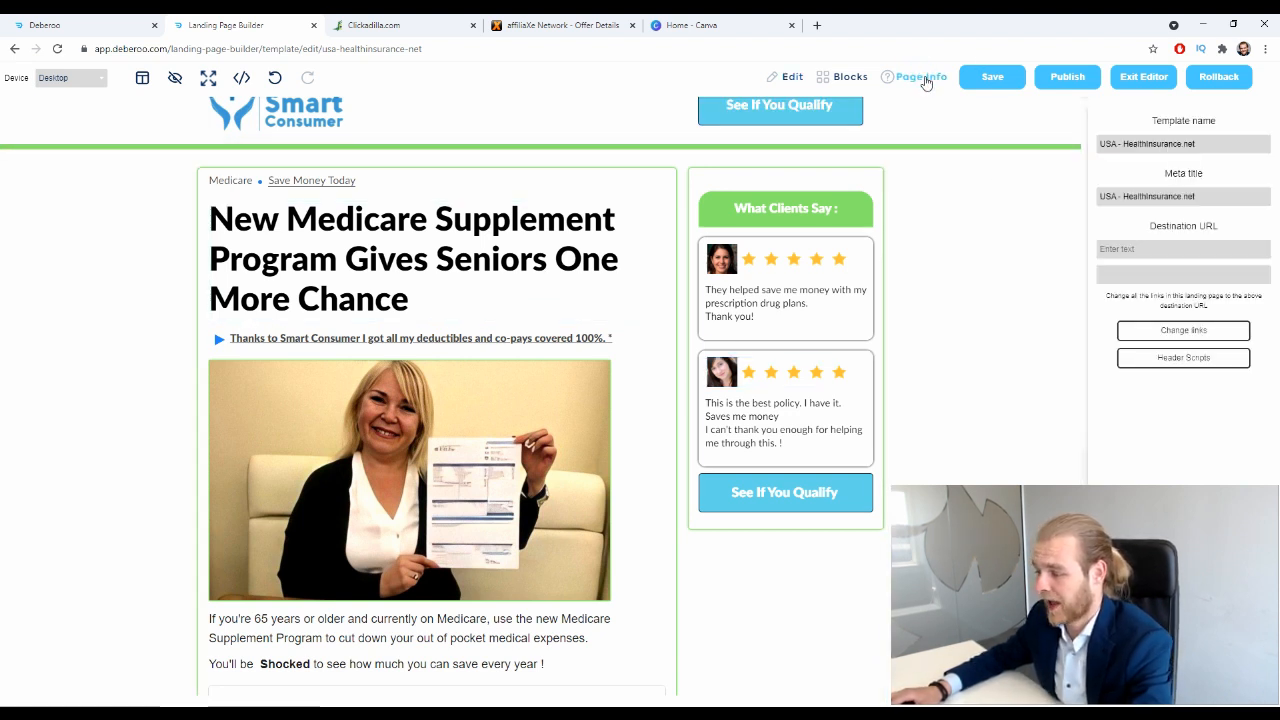
click(1151, 248)
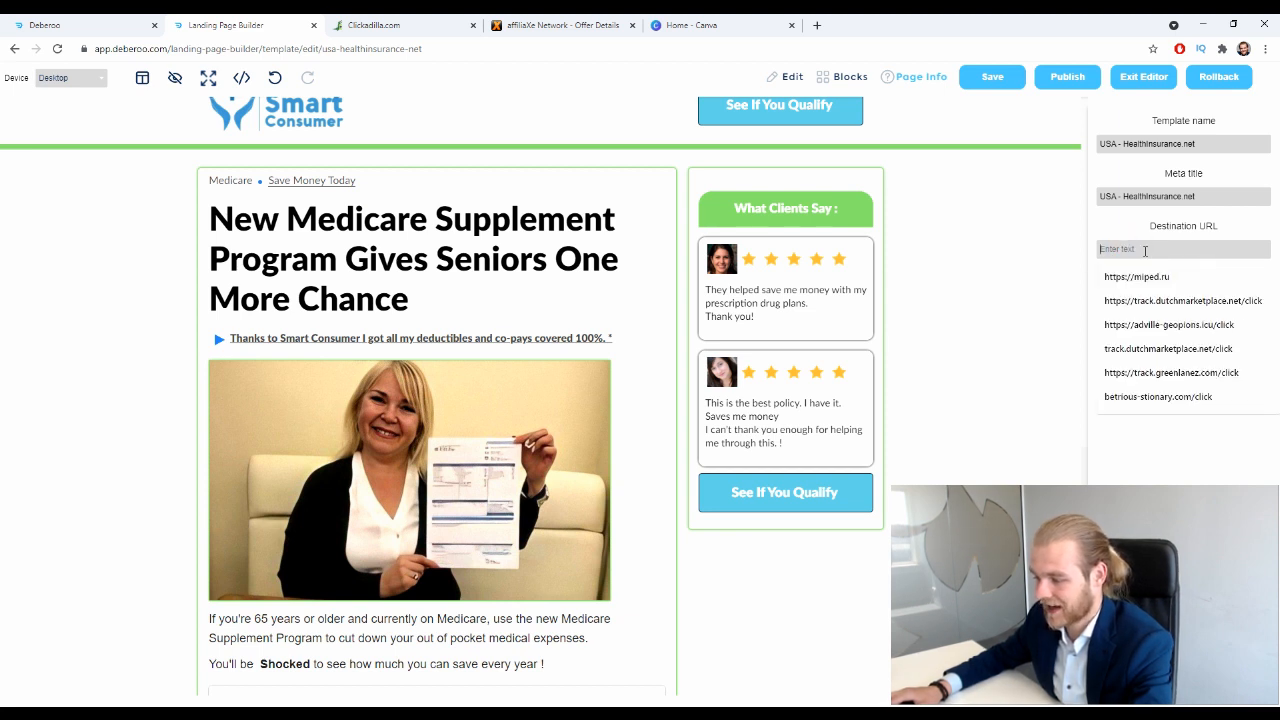
key(Escape)
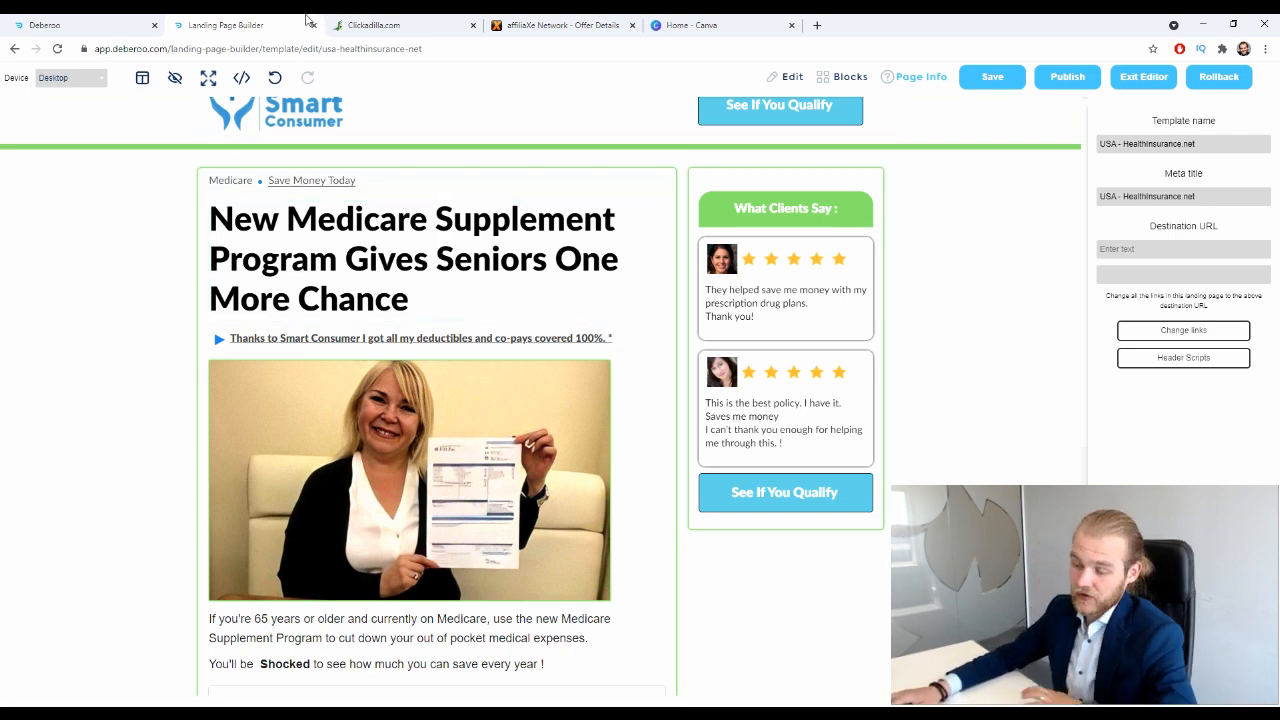
- Switch to the tracker, open the tracking URLs in its settings and copy the click URL
click(82, 22)
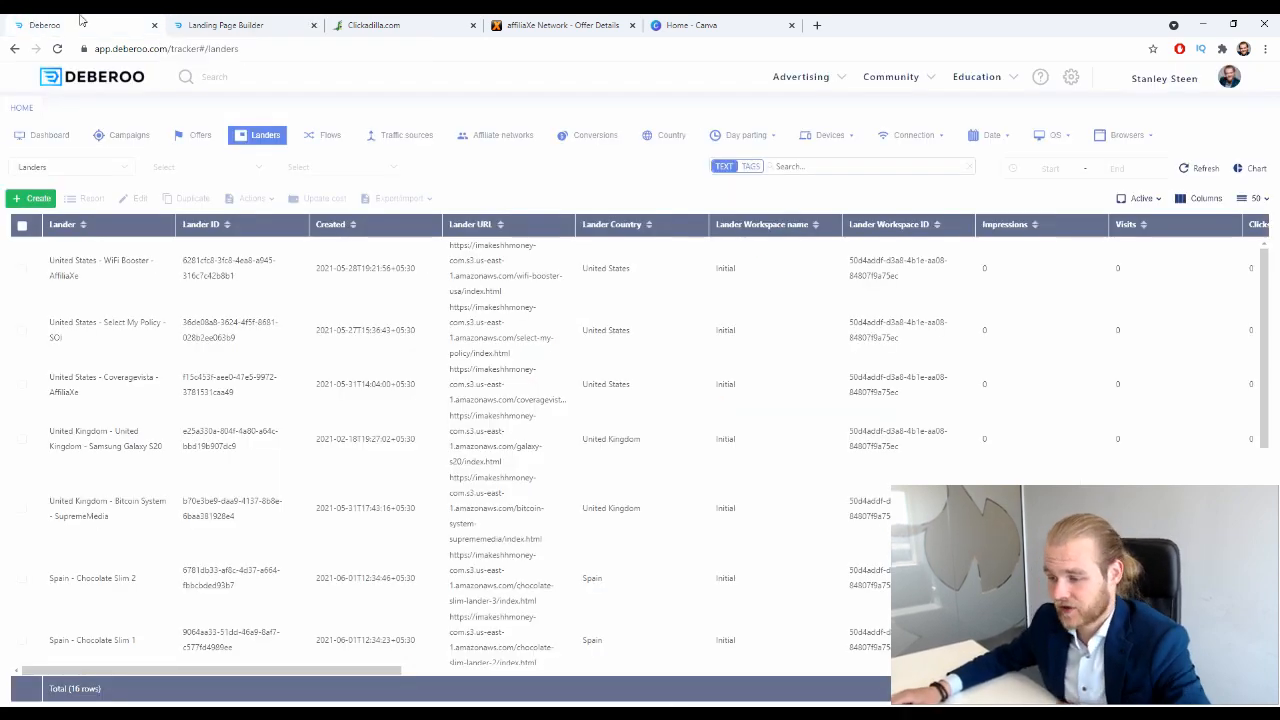
click(1180, 80)
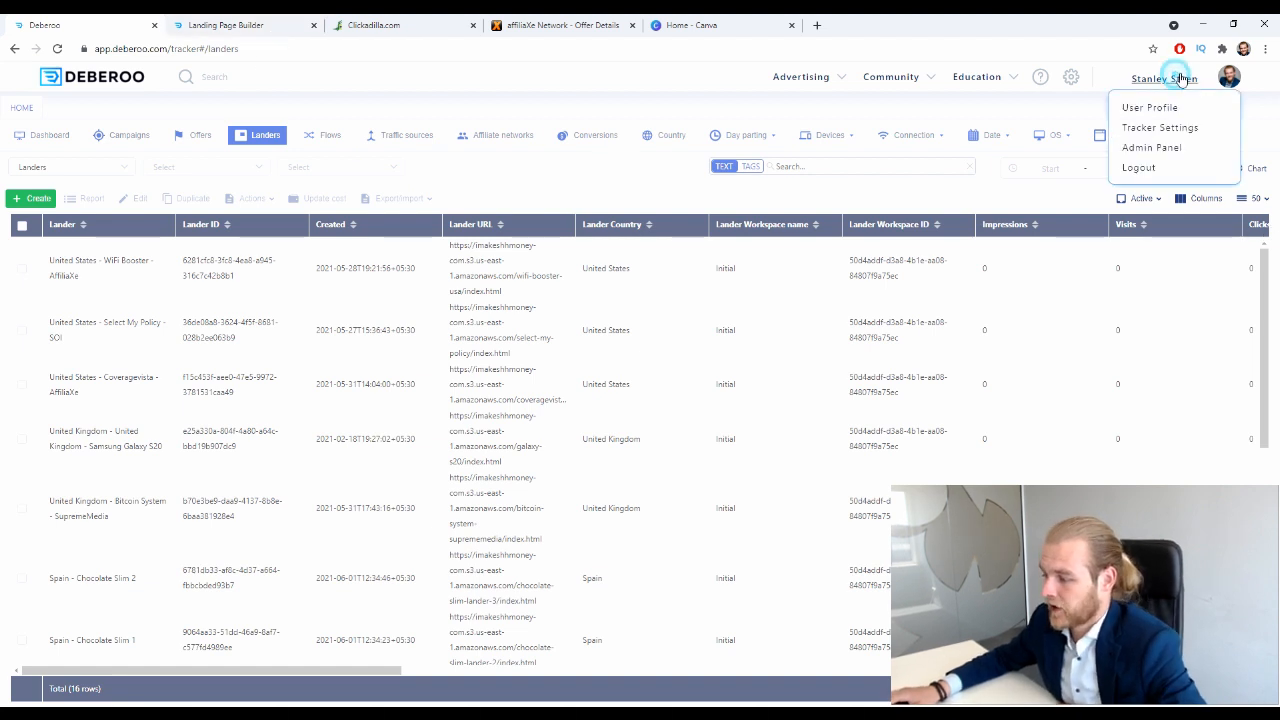
click(1176, 133)
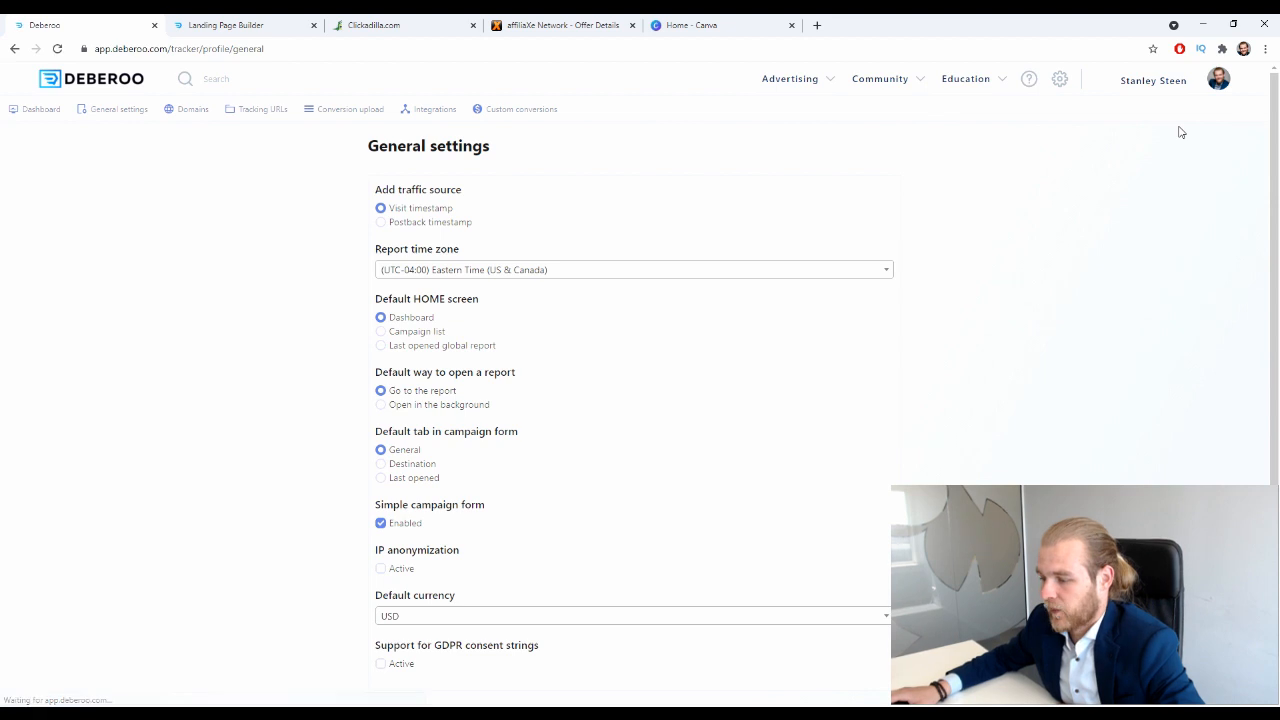
click(249, 117)
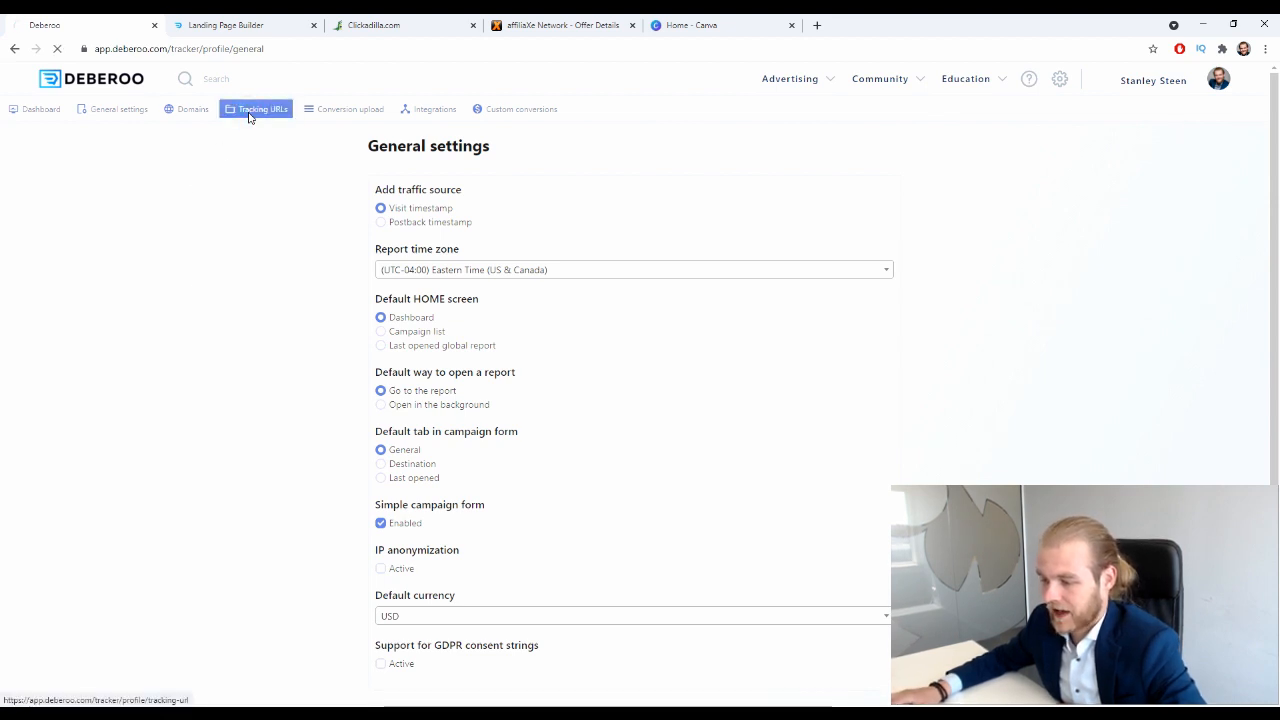
drag(519, 347, 346, 341)
key(ctrl+c)
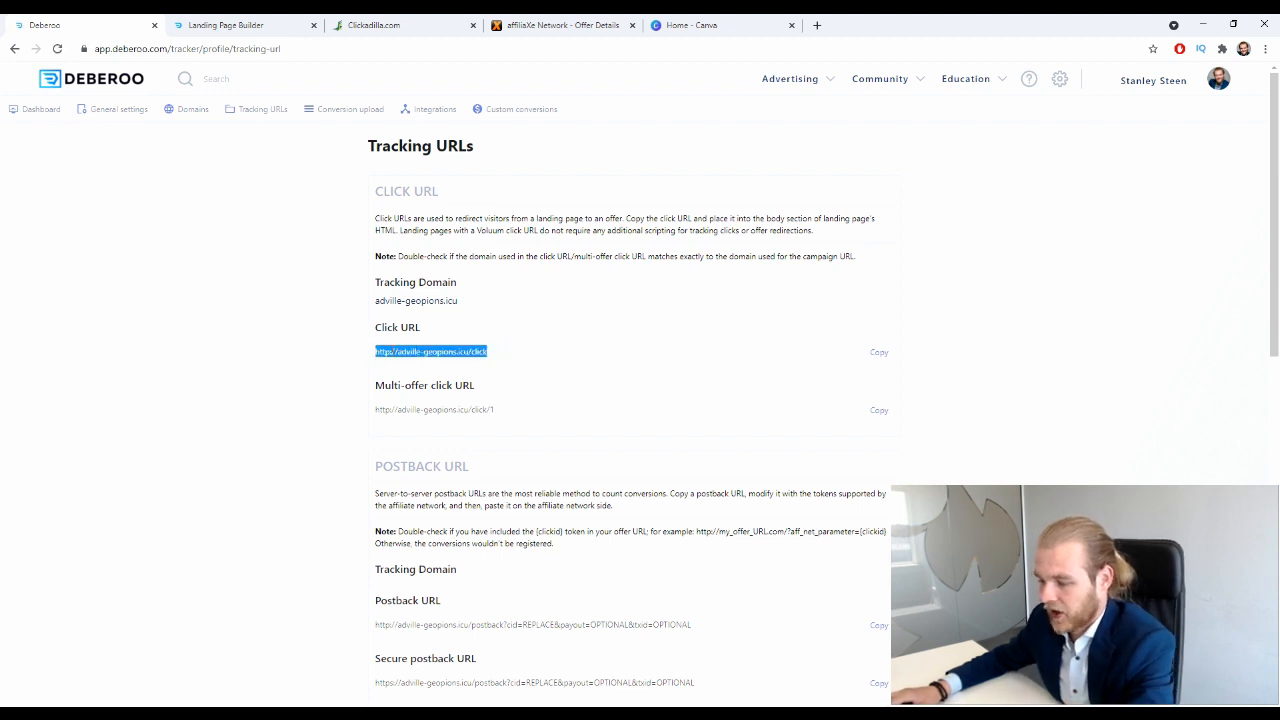
click(229, 22)
click(1178, 250)
key(ctrl+v)
click(1113, 249)
text(s)
click(1150, 333)
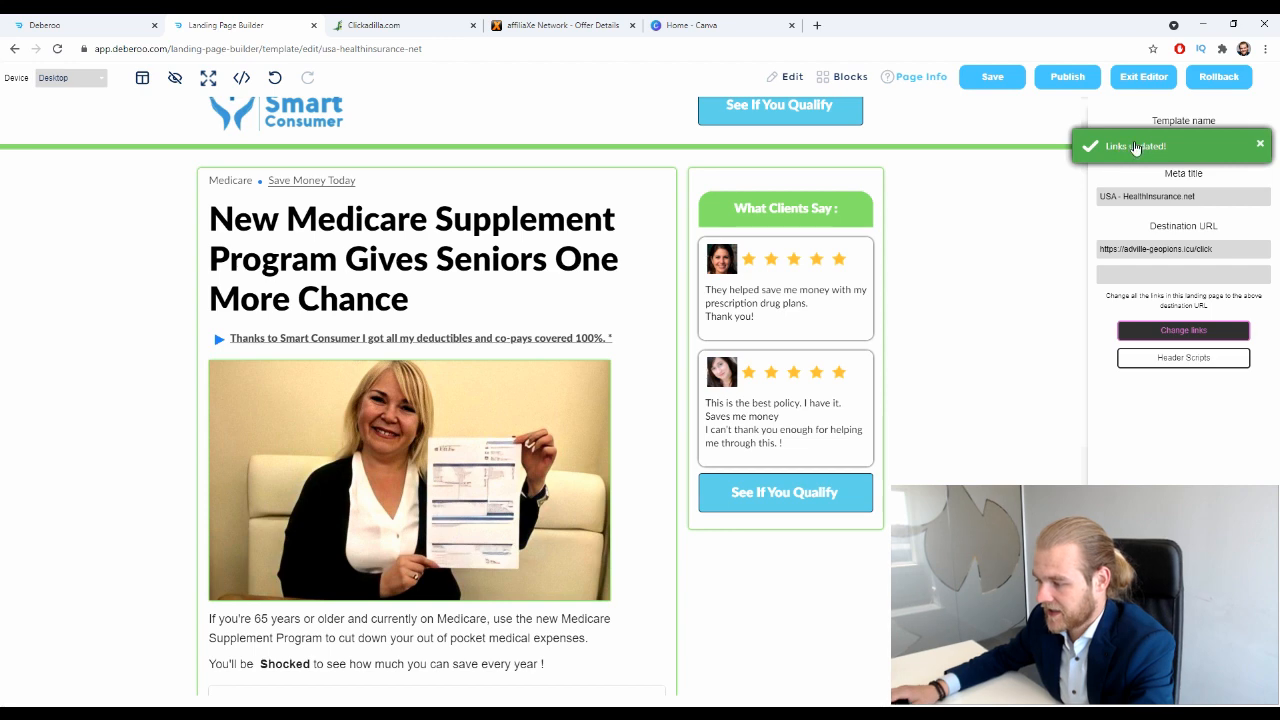
- Publish the landing page, open the published page to copy its URL, and close it again
click(1064, 80)
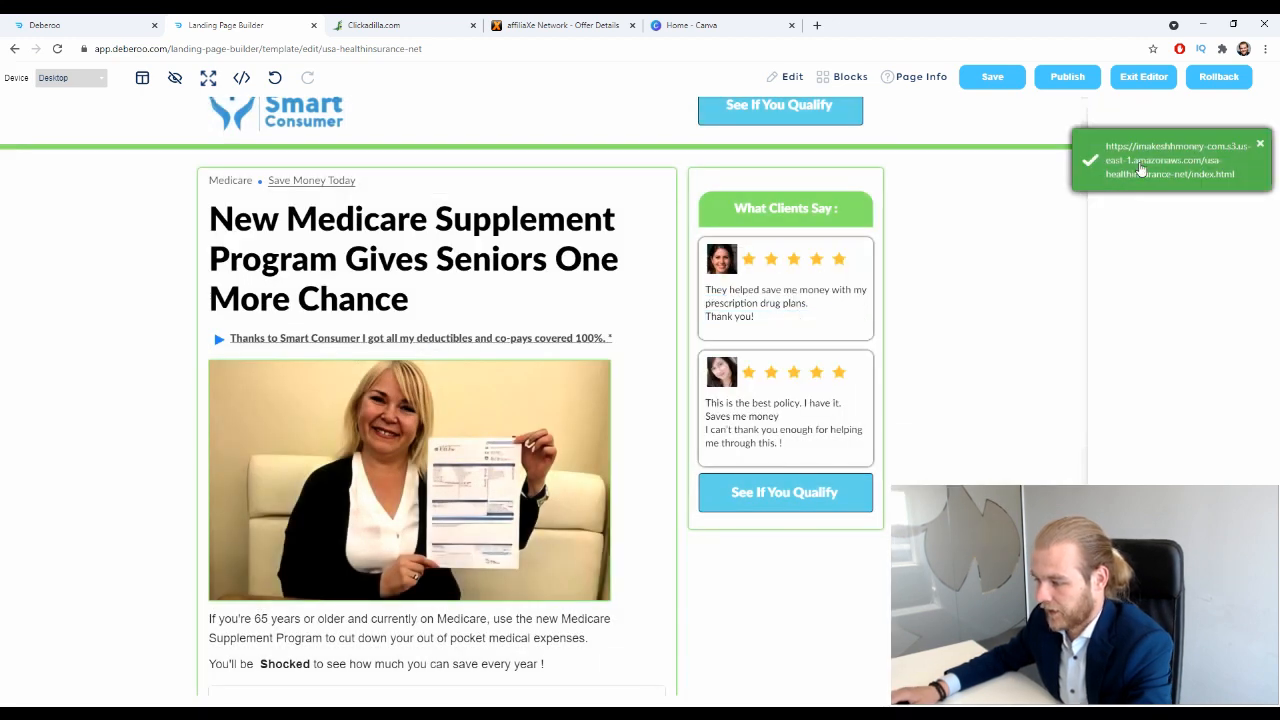
click(1143, 147)
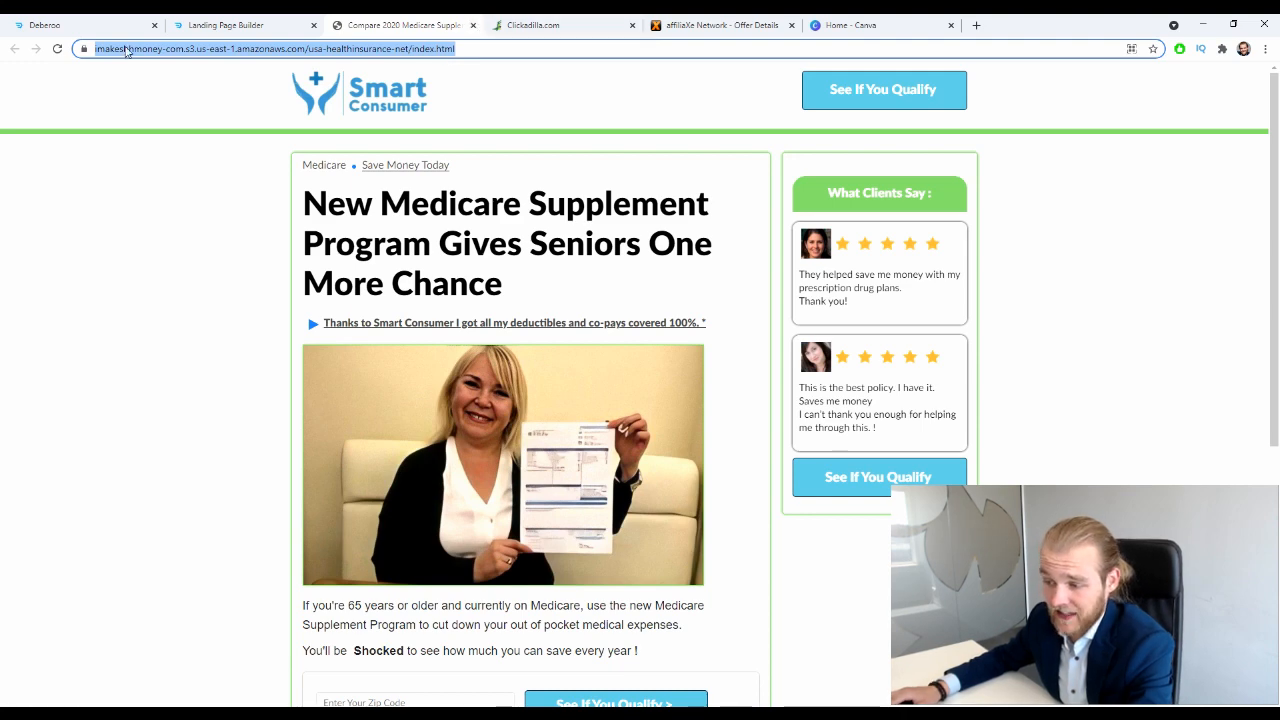
click(473, 25)
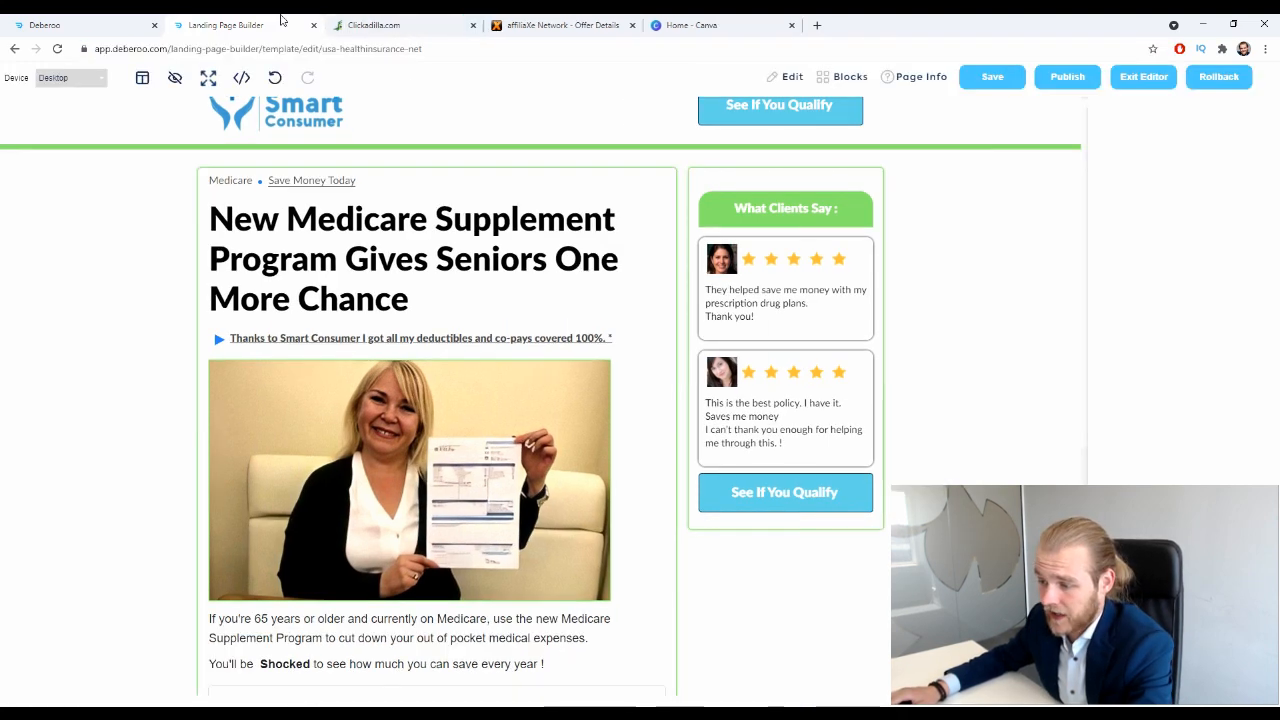
- Return to the tracker's landers and start a new lander with workspace Initial and country tag United States
click(60, 25)
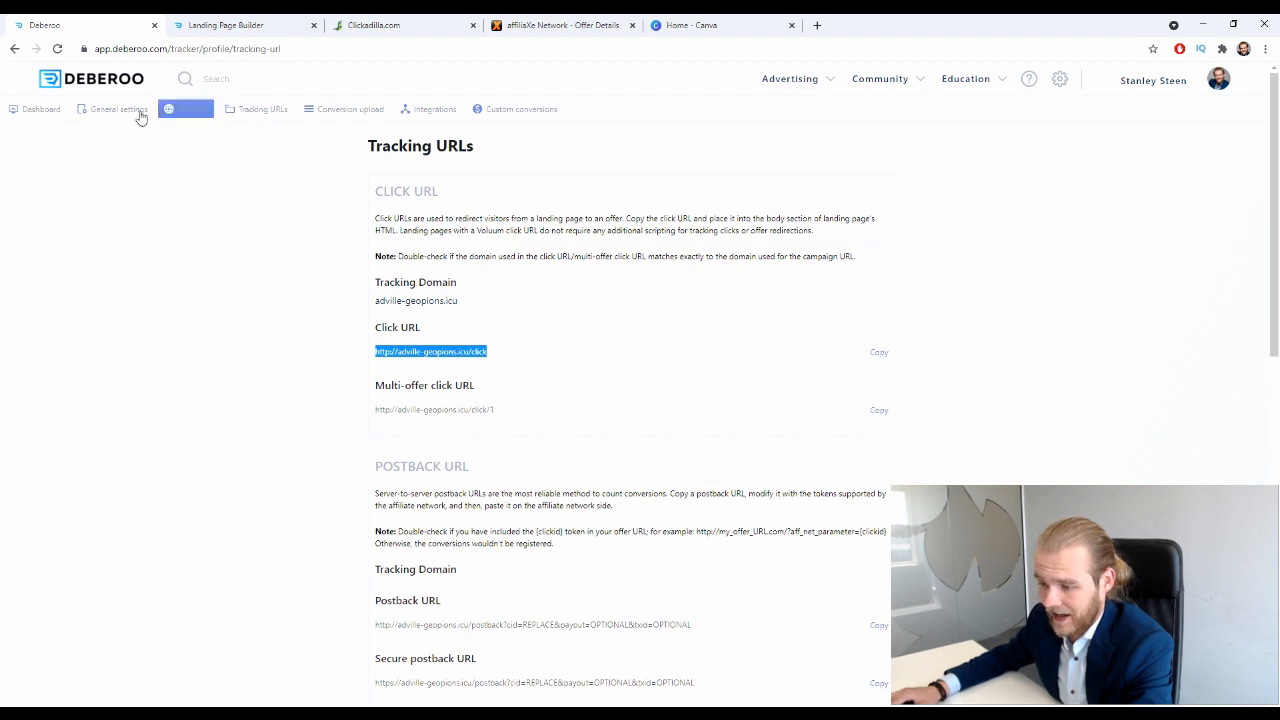
click(40, 109)
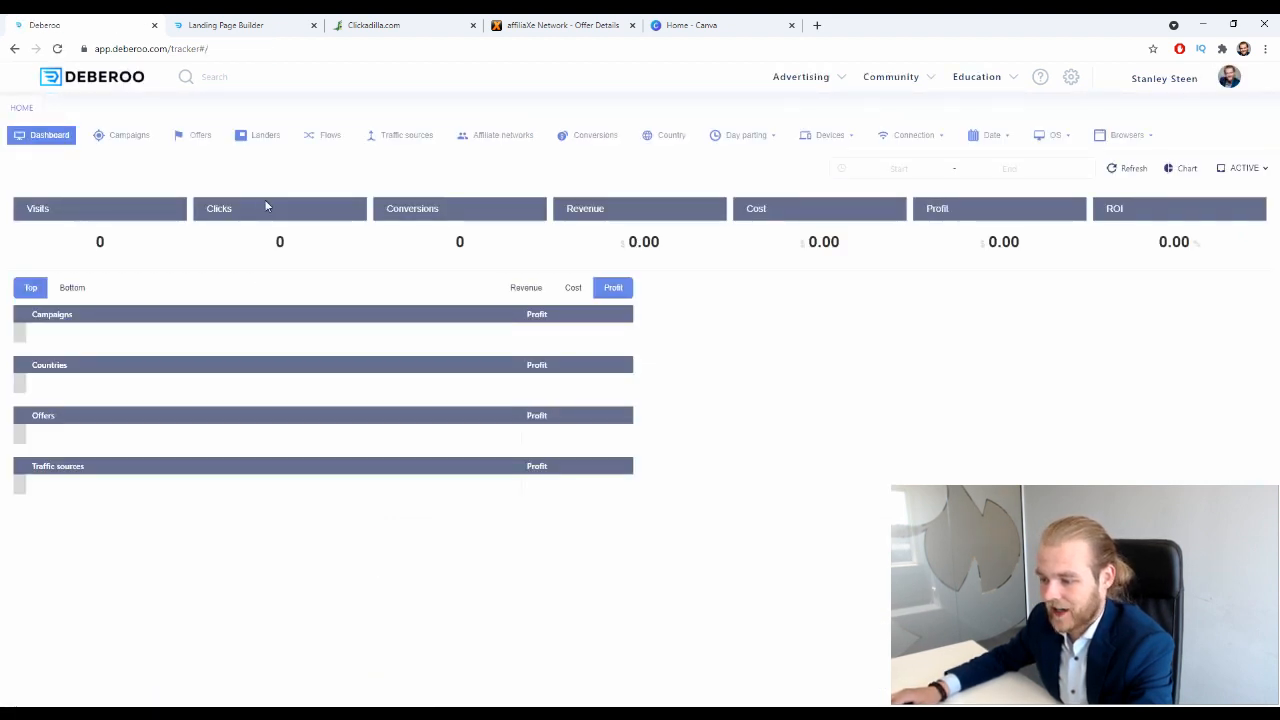
click(245, 134)
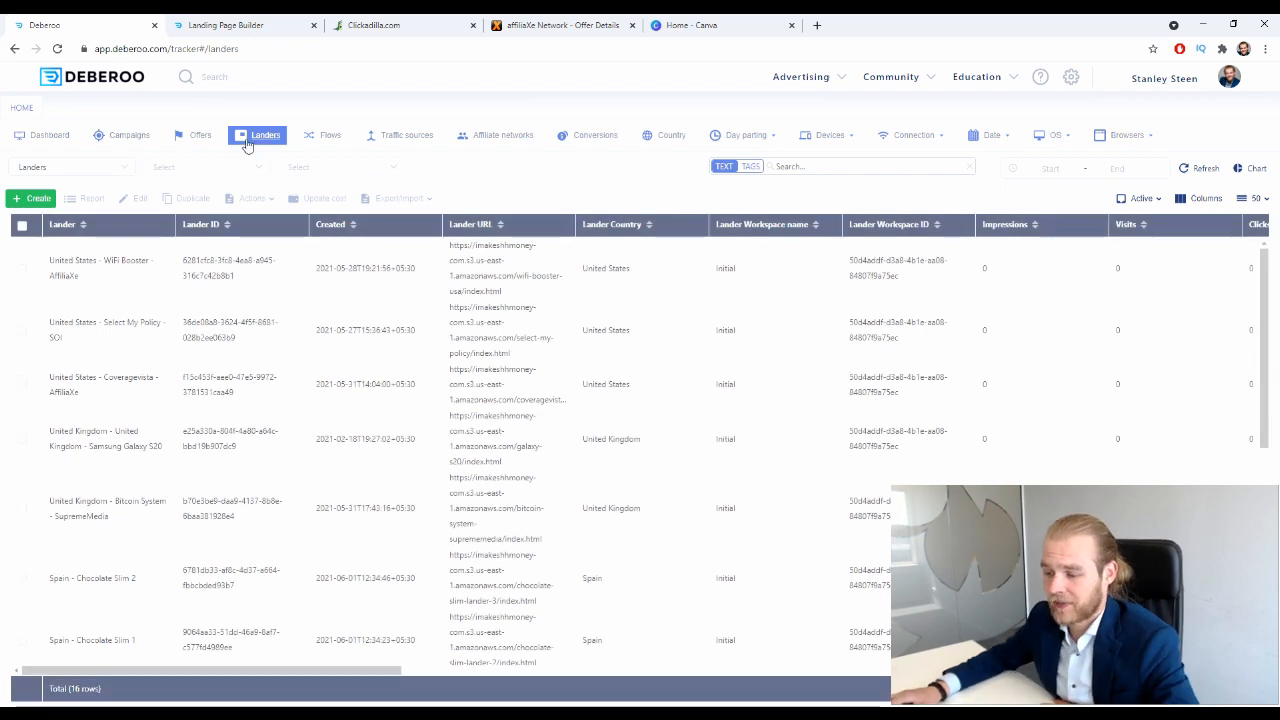
click(30, 198)
click(41, 214)
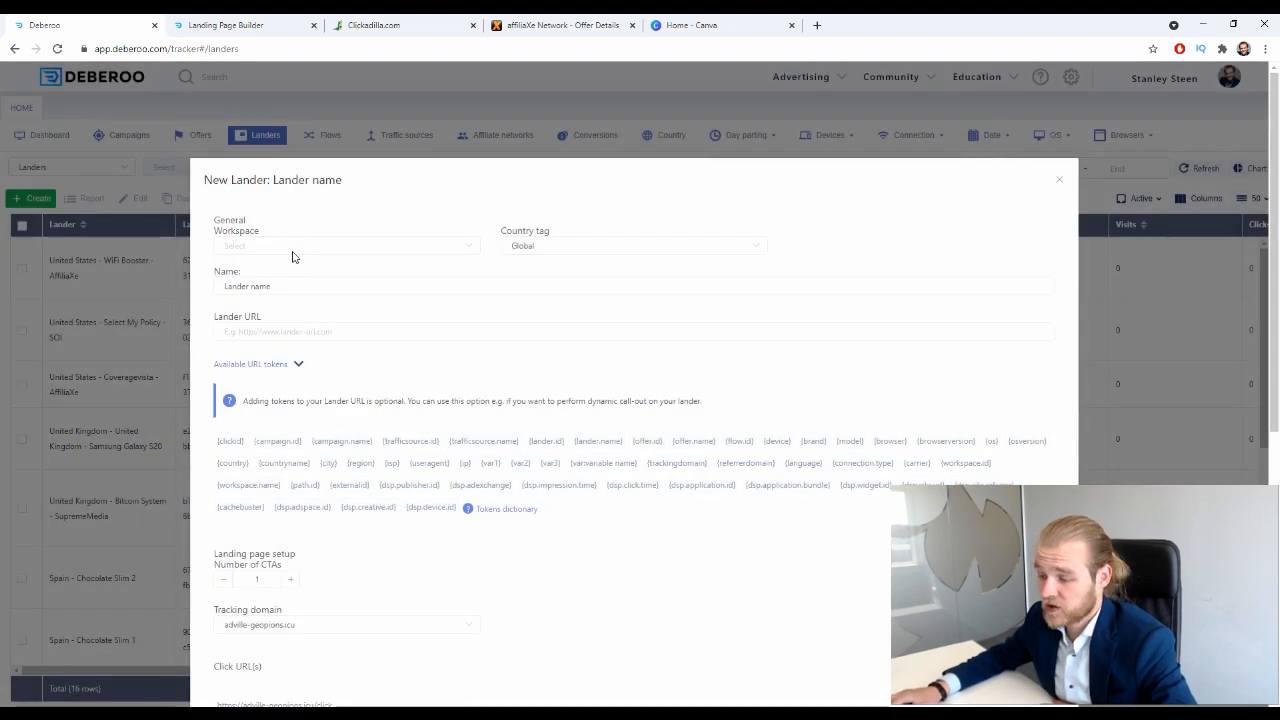
click(291, 251)
click(265, 262)
click(516, 249)
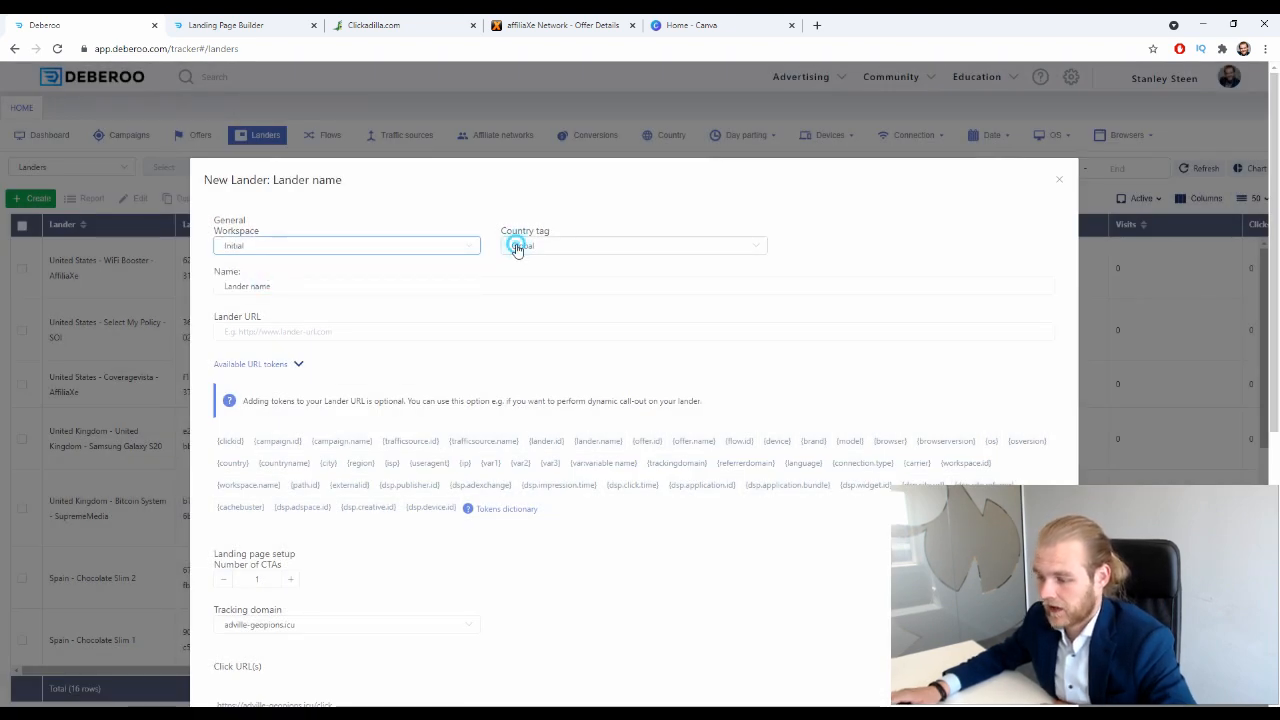
text(unit)
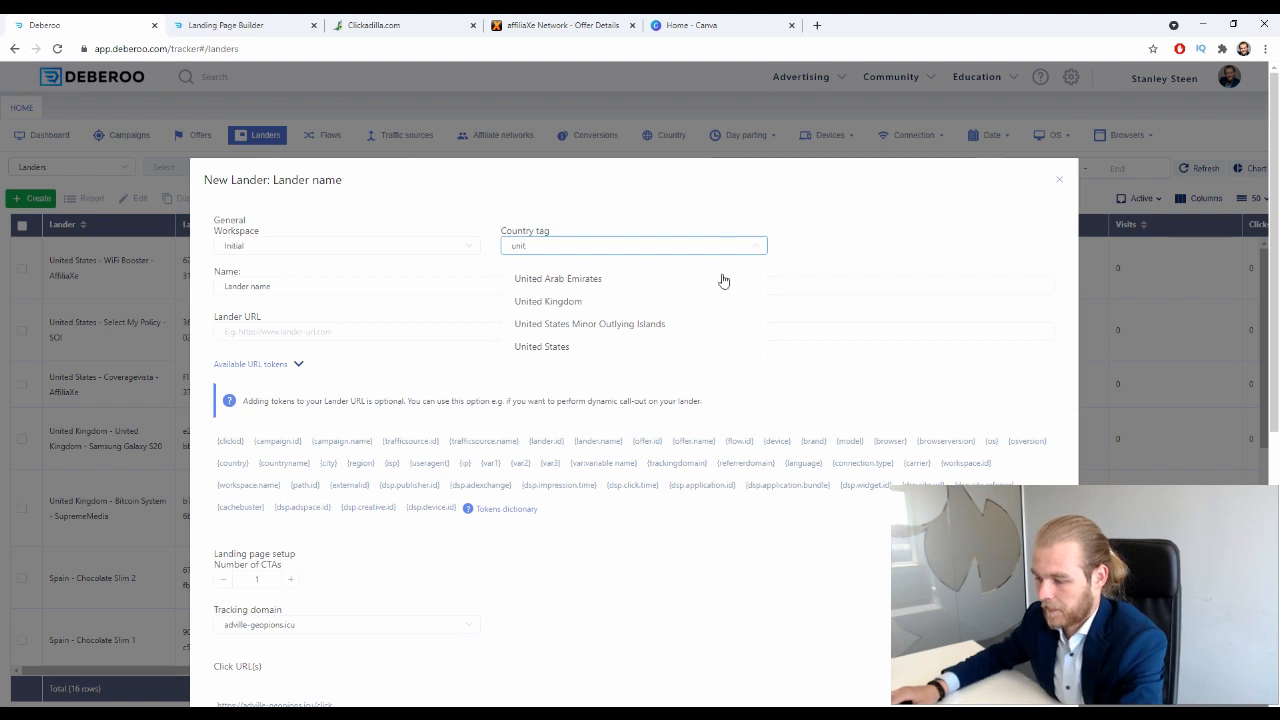
click(574, 340)
triple_click(317, 286)
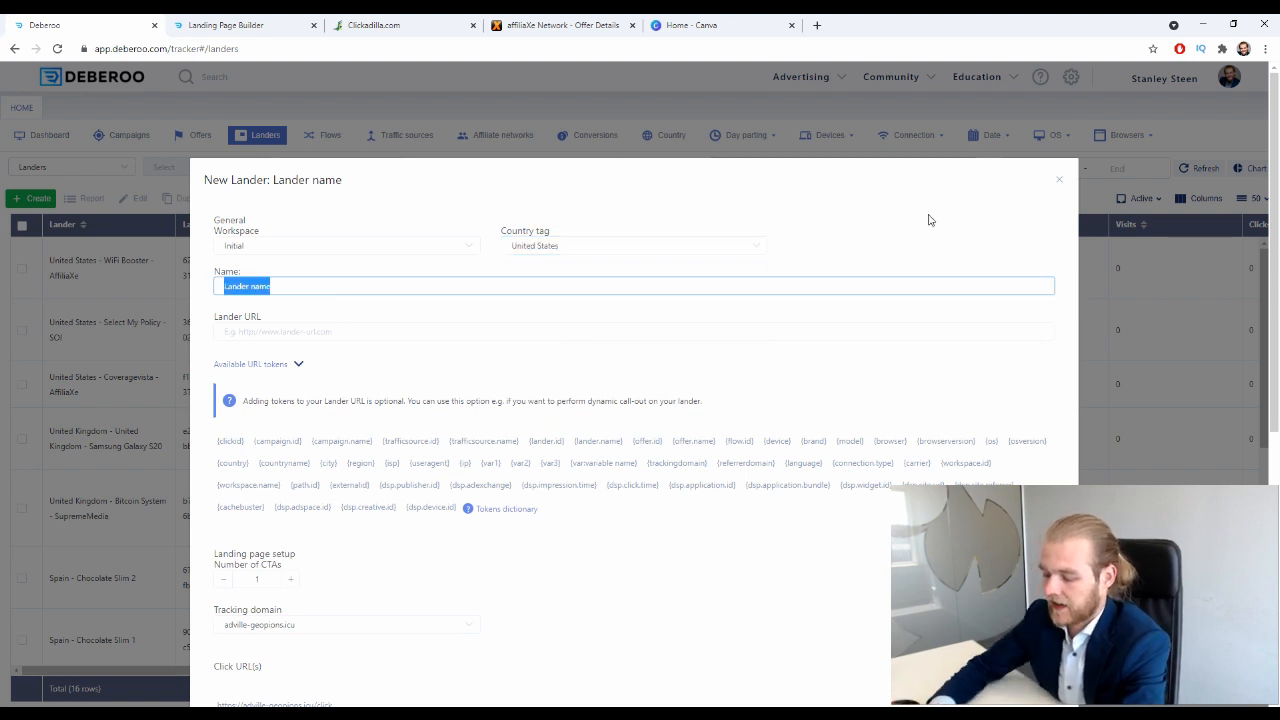
text(HealthInsurance.net)
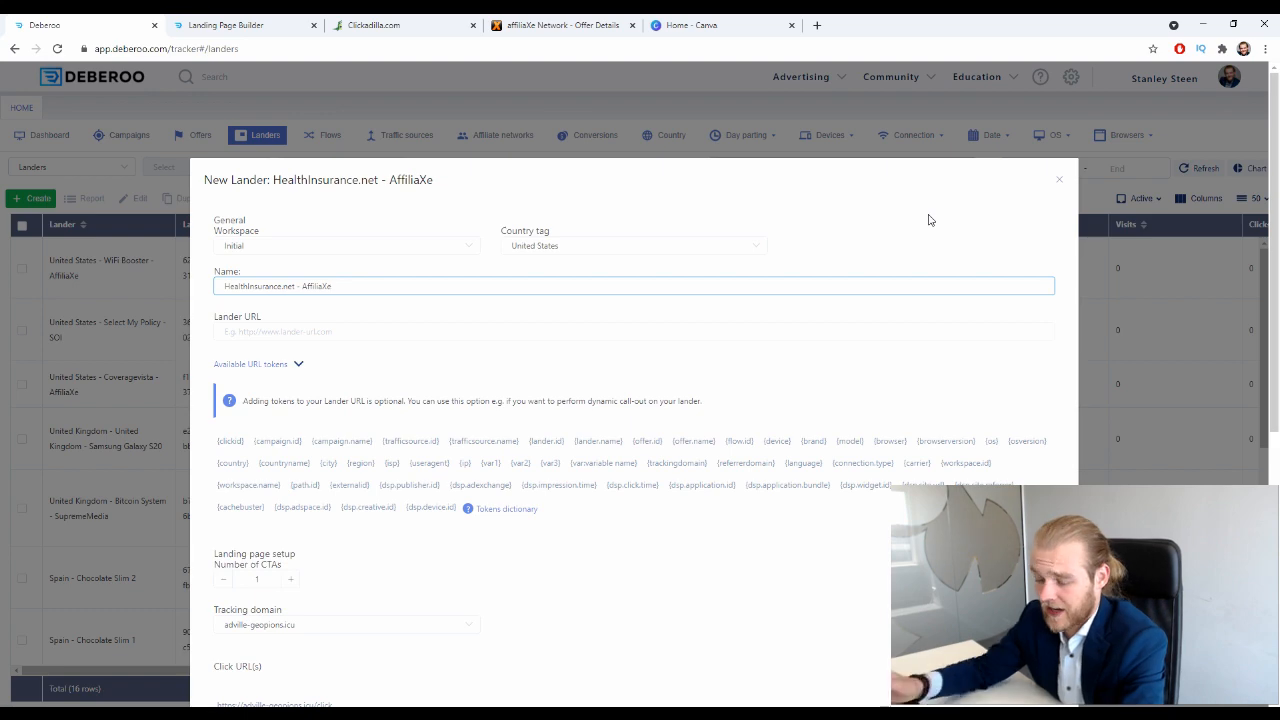
click(300, 336)
text(https://imakeshhmoney-com.s3.us-east-1.amazonaws.com/usa-healthinsurance-net/index.html)
scroll(663, 334, down, 5)
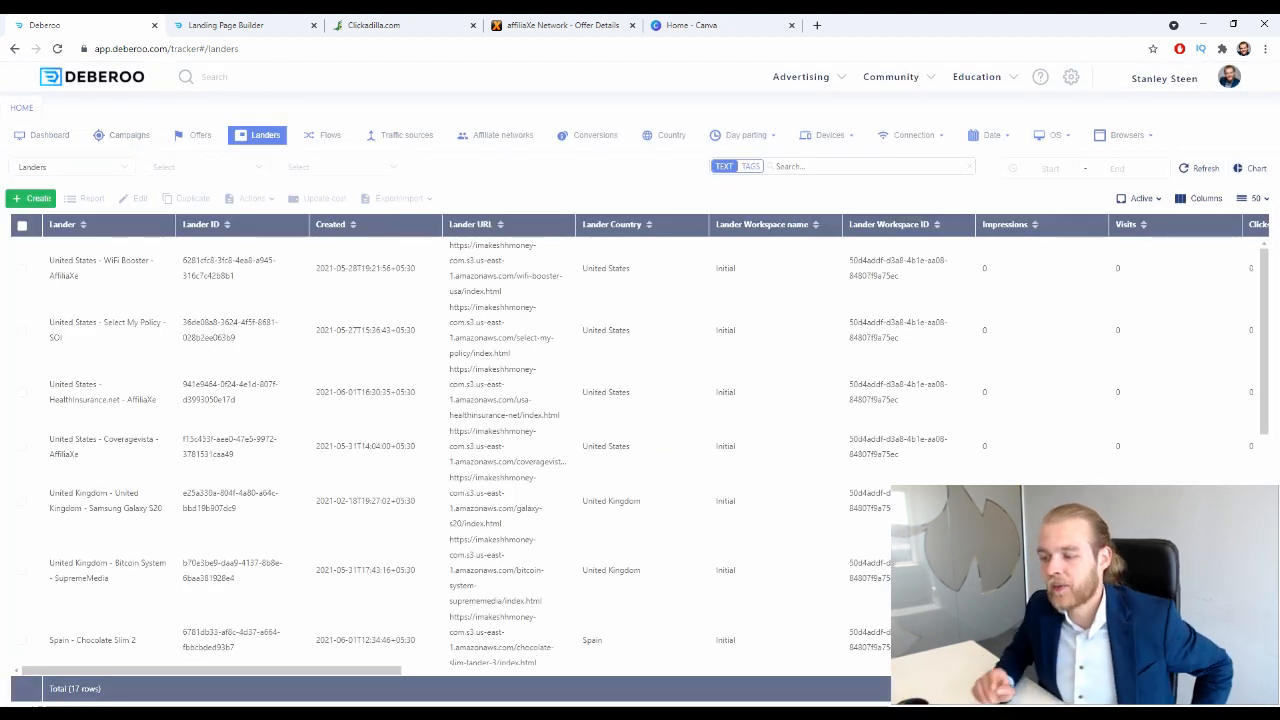
- Start a new simple campaign in the tracker with workspace Initial, traffic source ClickAdilla and country tag United States
mouse_move(374, 714)
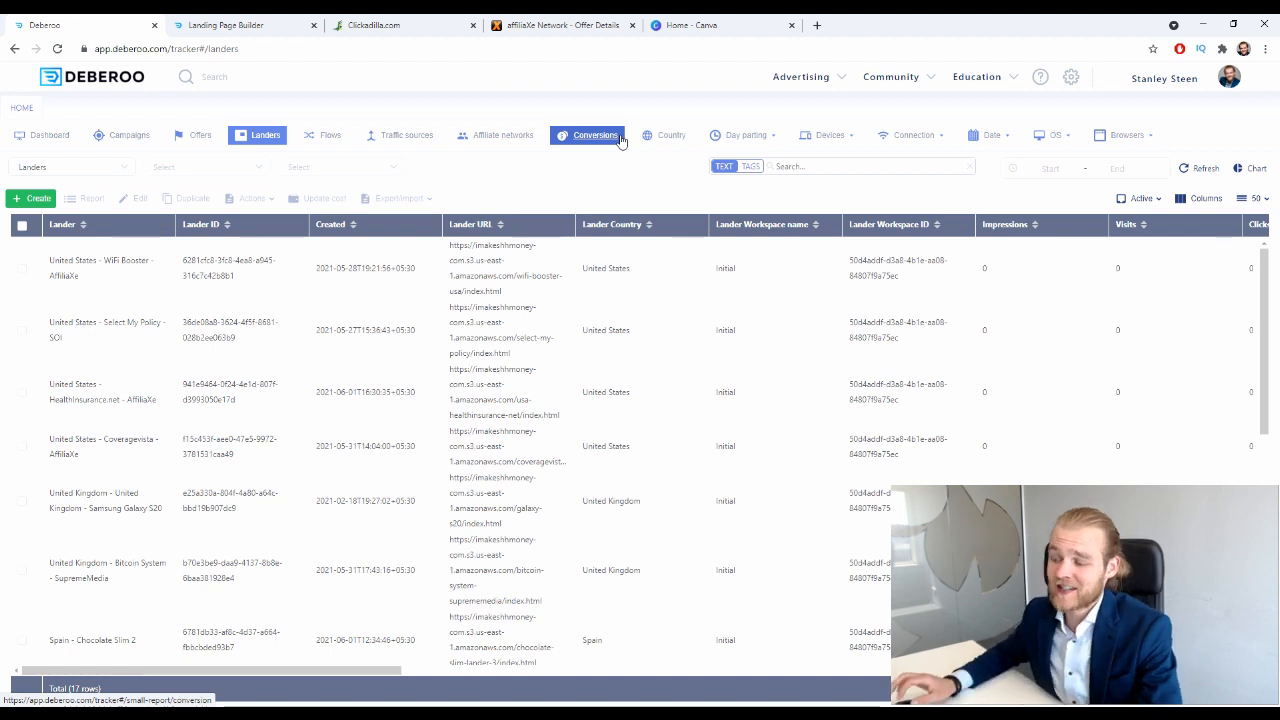
click(140, 143)
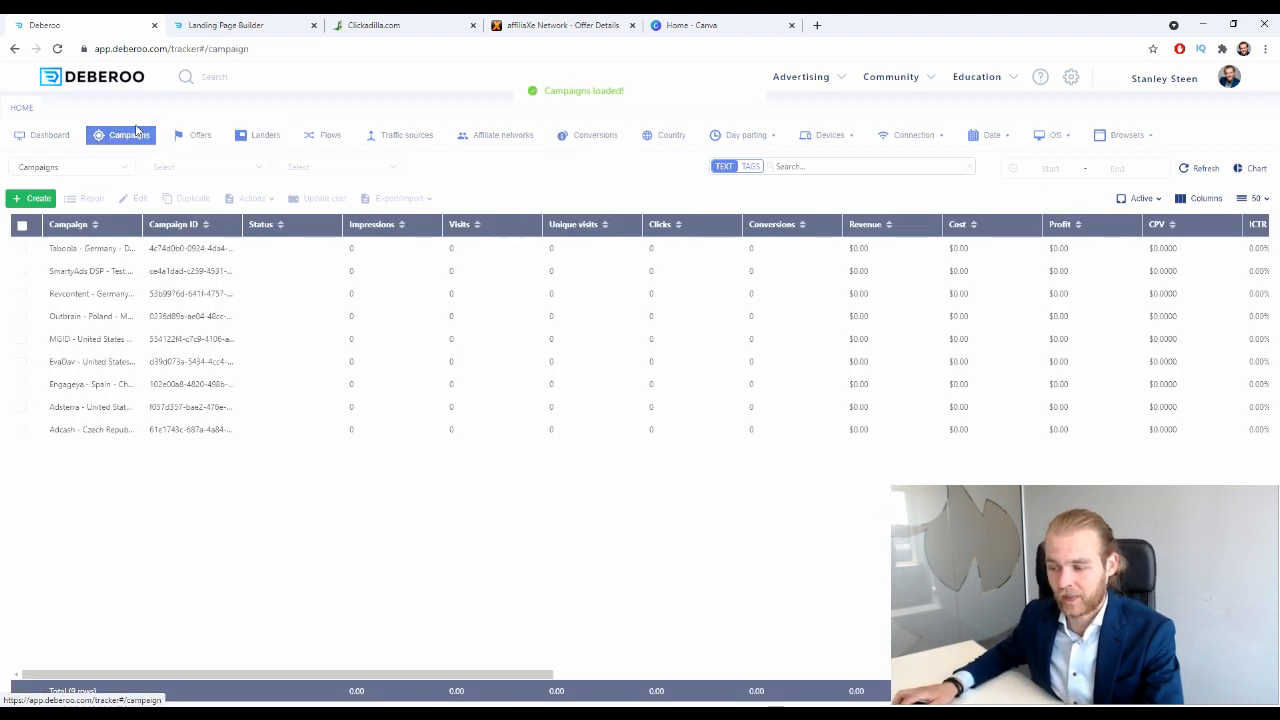
click(30, 198)
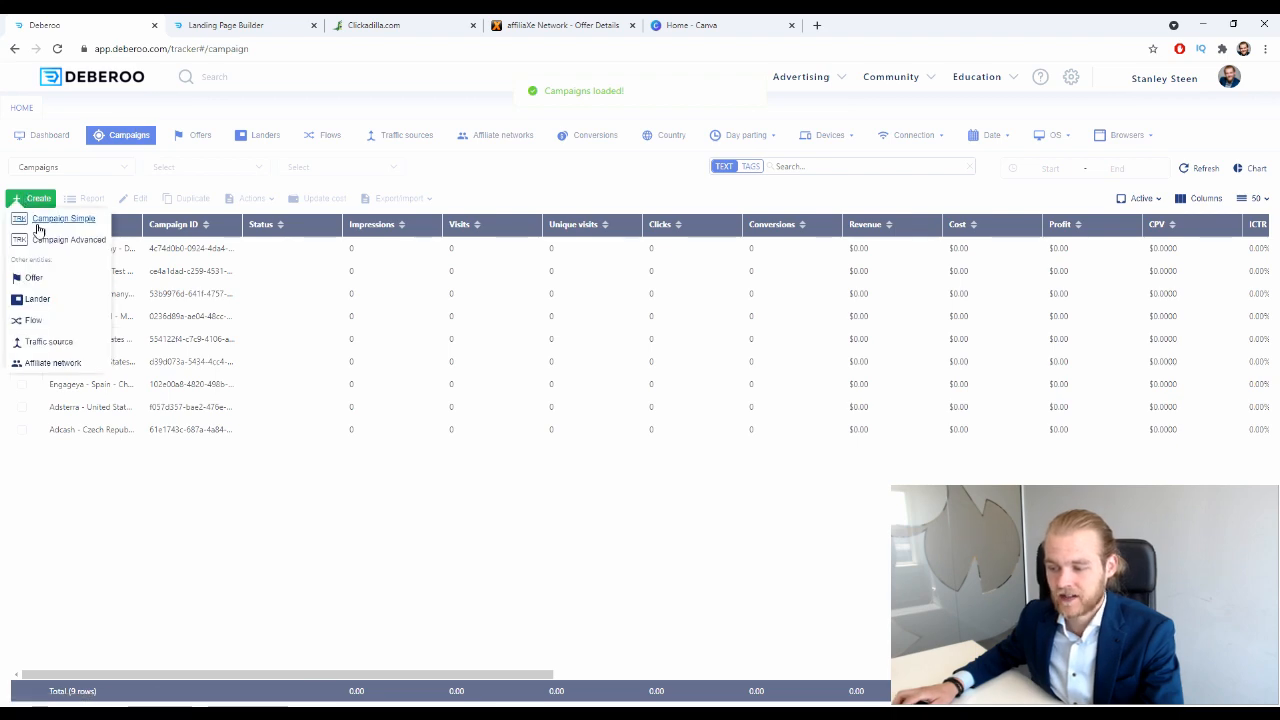
click(44, 228)
click(268, 288)
click(257, 320)
click(306, 325)
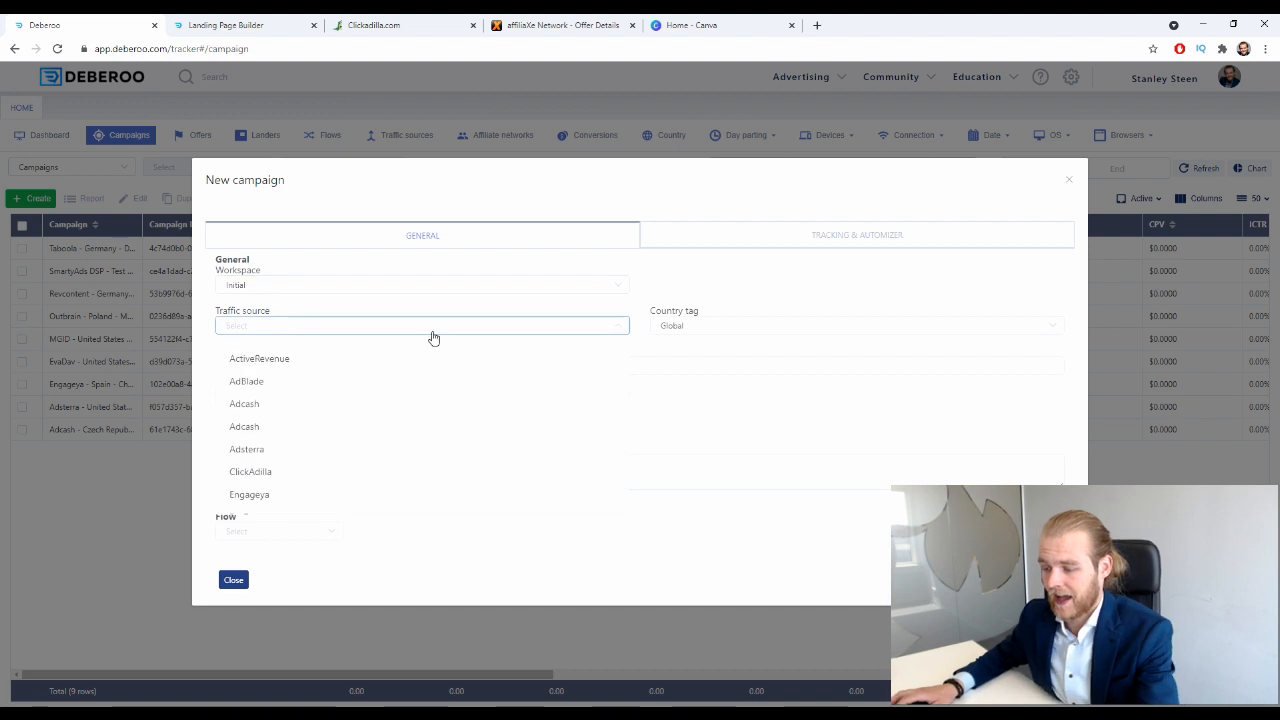
text(c)
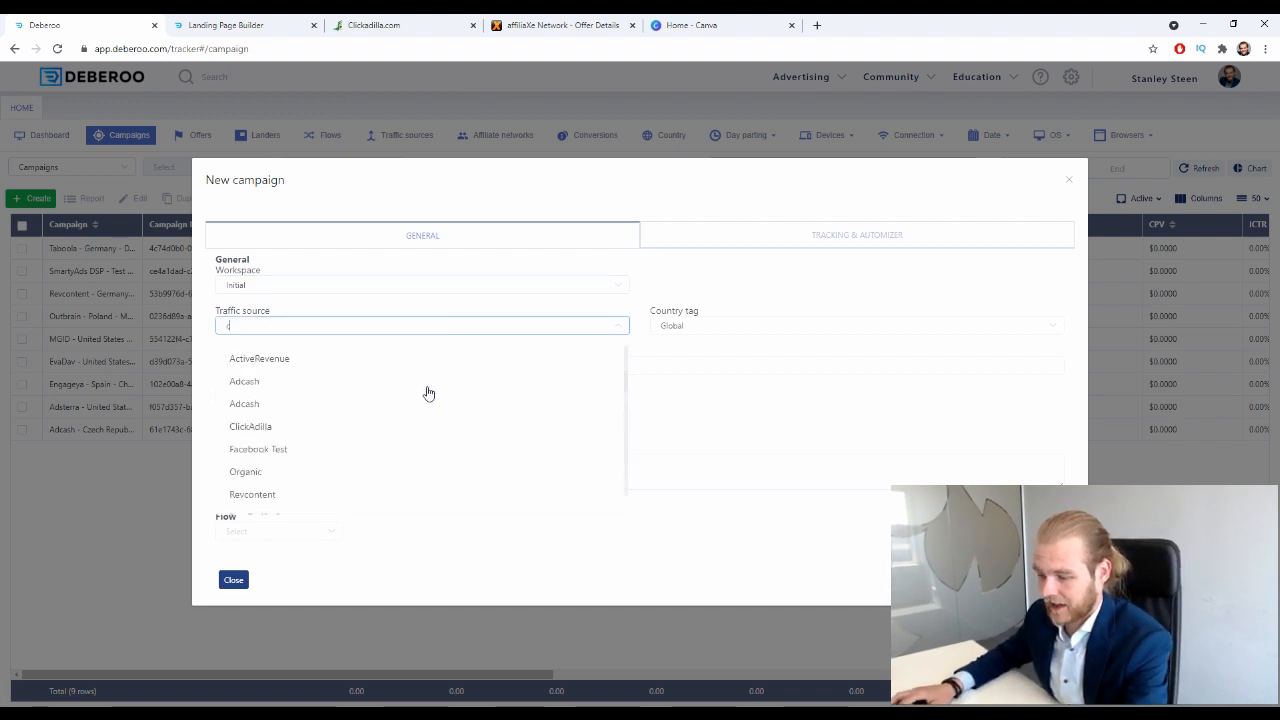
click(326, 428)
click(786, 325)
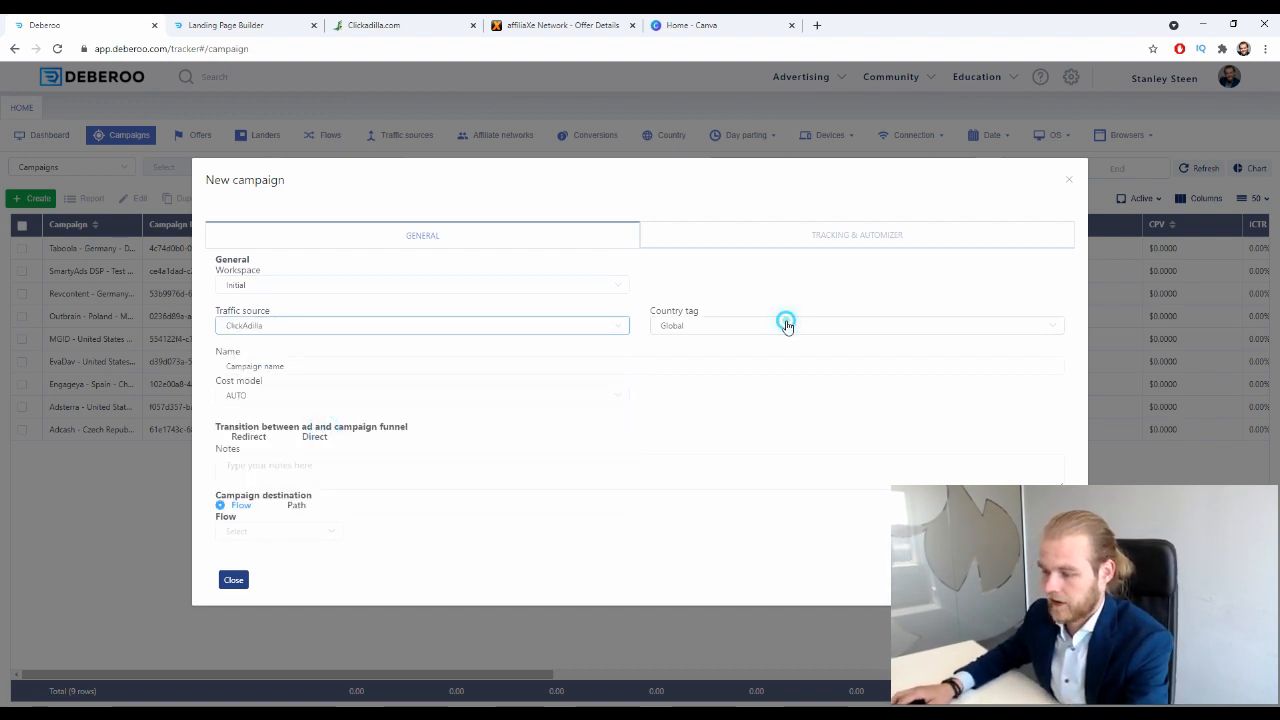
text(unite)
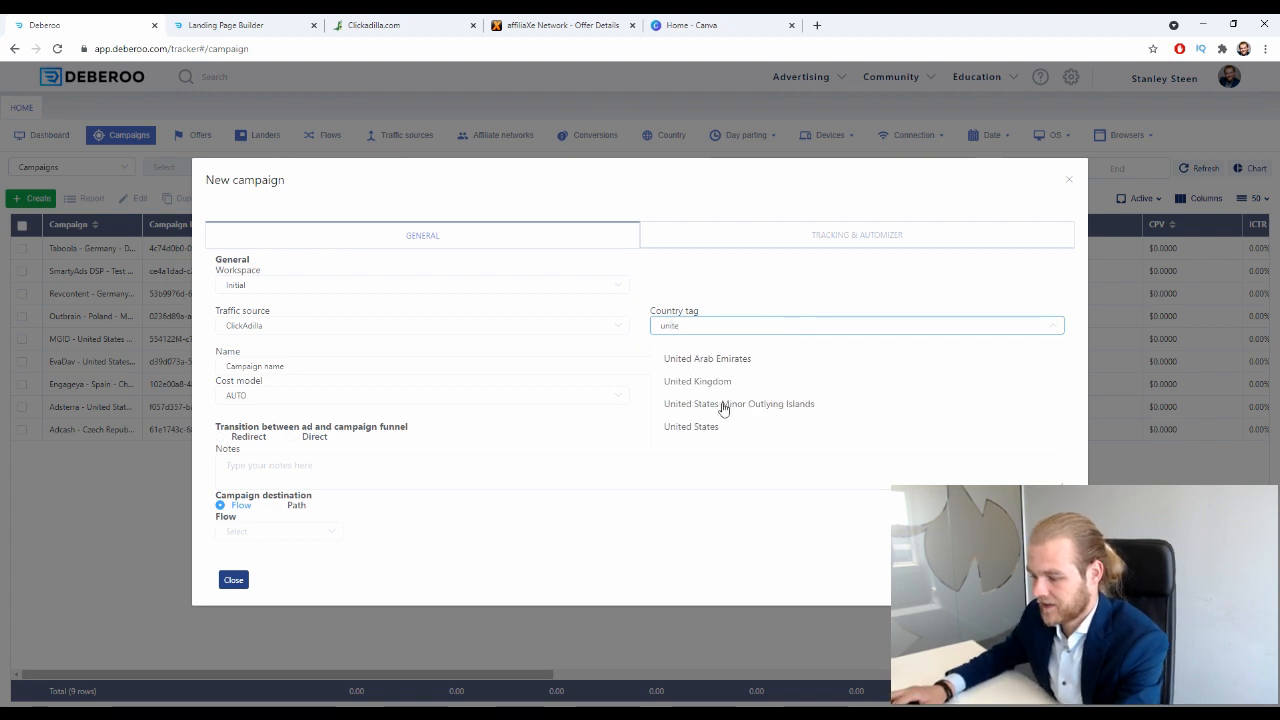
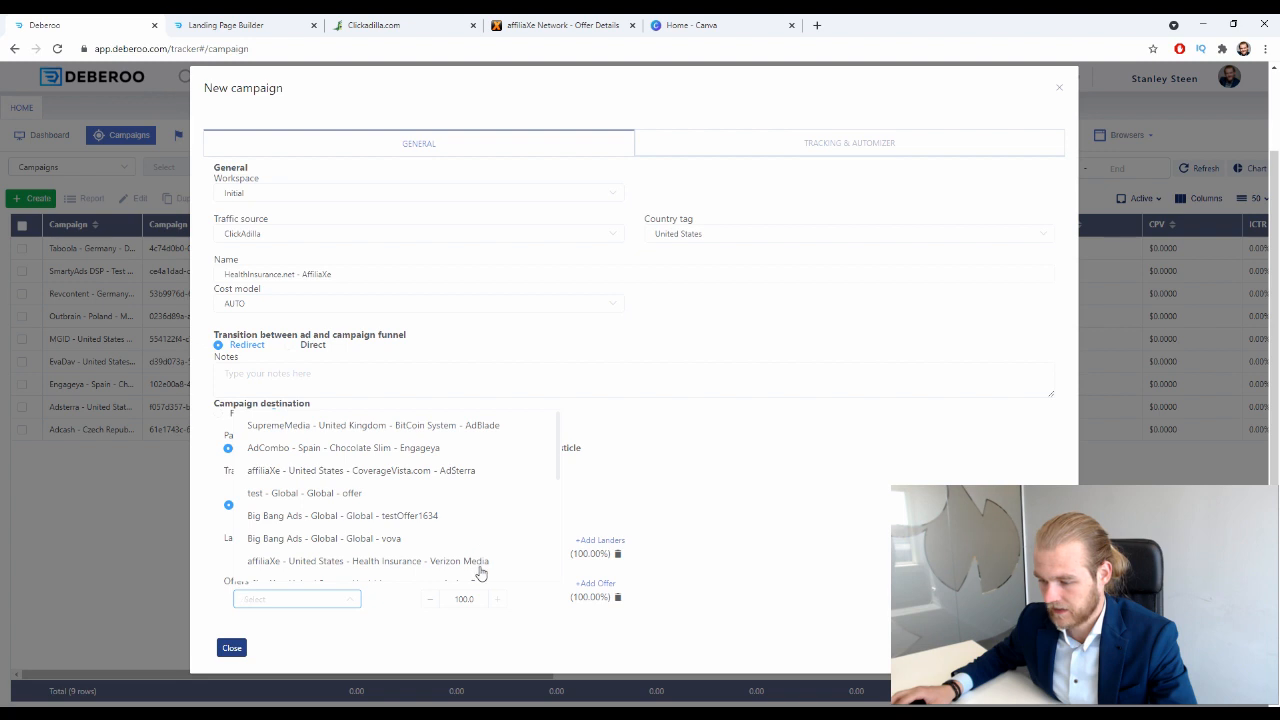
- Assign the offer "affiliaXe - United States - HealthInsurance.net - ClickAdilla" to the campaign path and copy the saved campaign's URL
scroll(467, 463, down, 5)
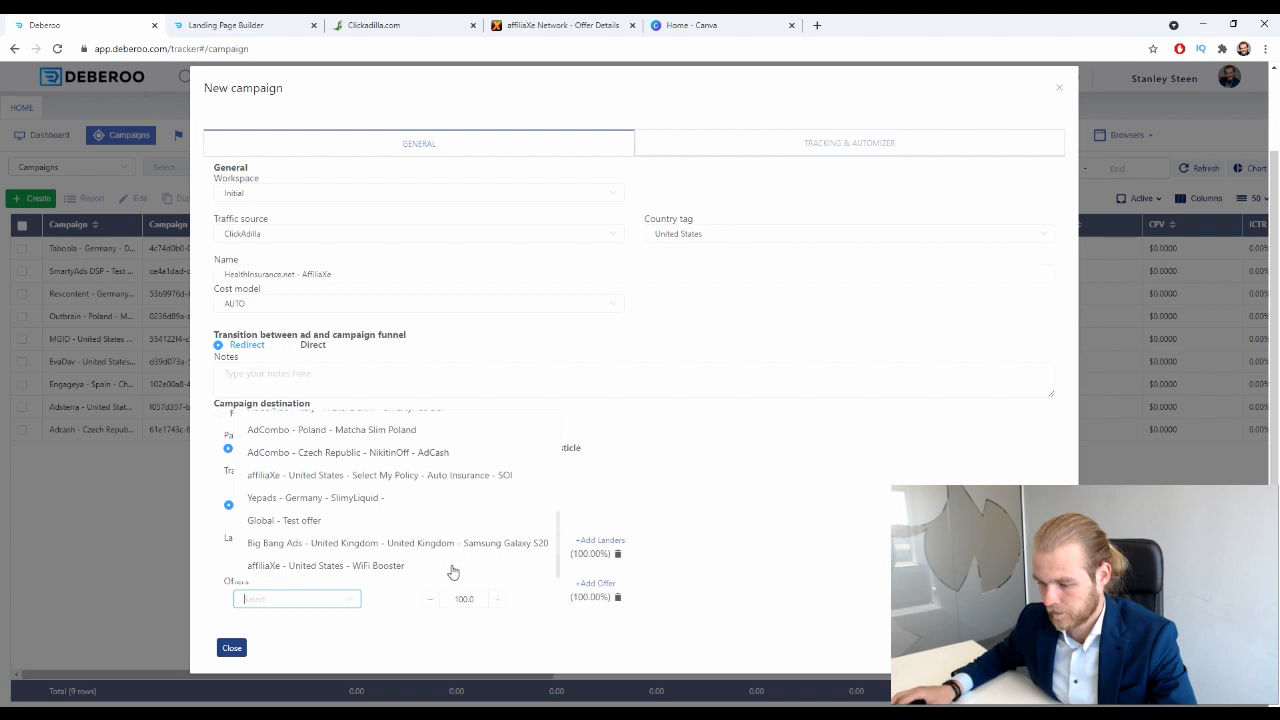
scroll(436, 553, up, 3)
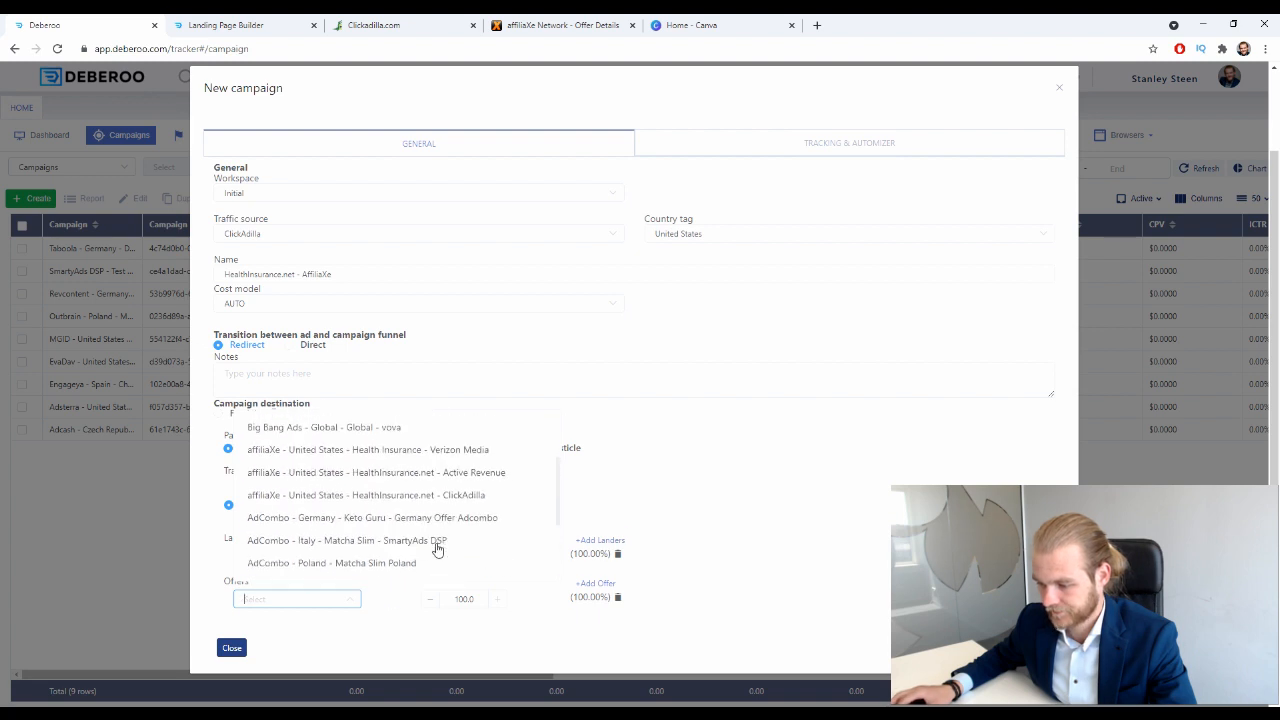
click(351, 478)
click(349, 599)
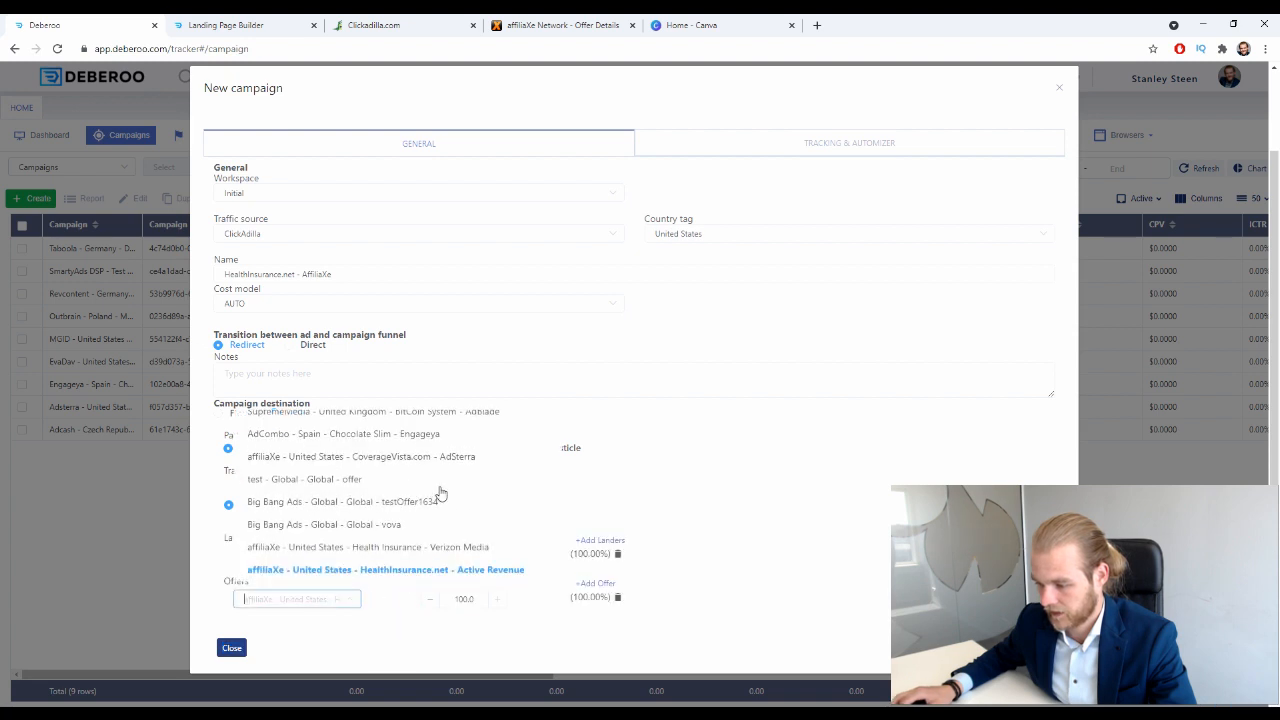
scroll(480, 543, down, 2)
click(480, 526)
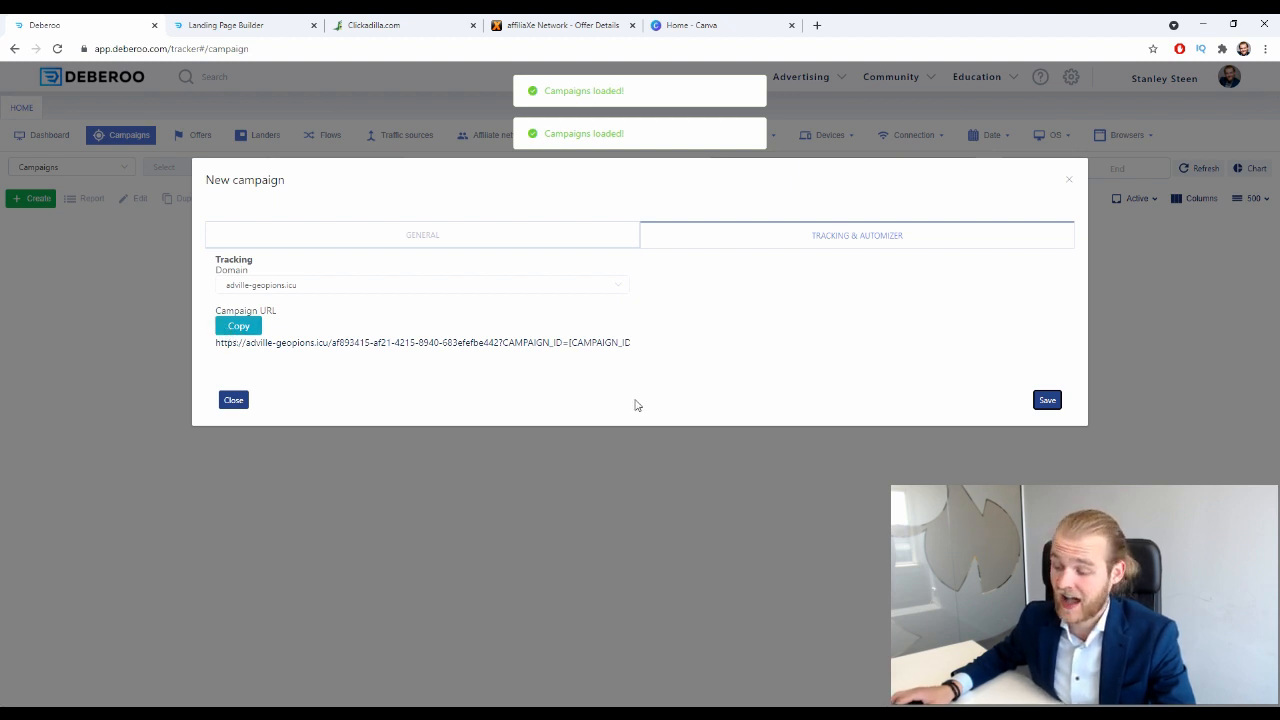
click(246, 327)
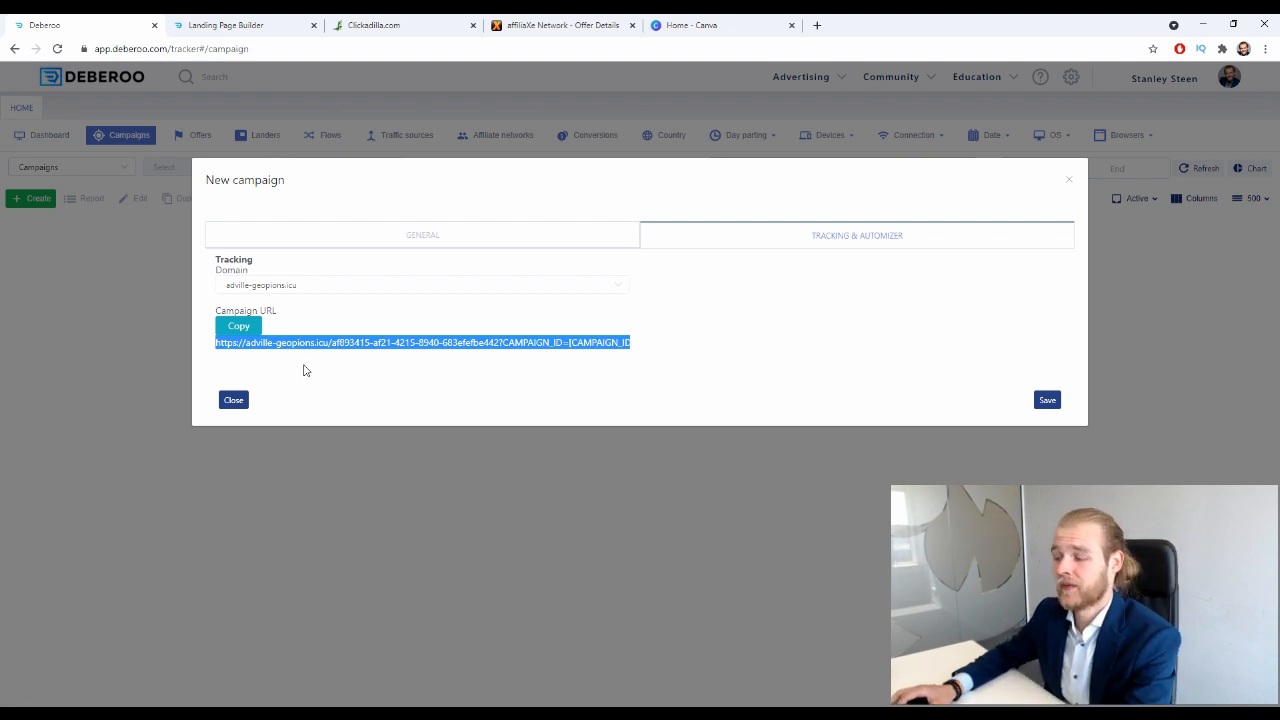
- Switch to ClickAdilla and start a new campaign named "USA - HealthInsurance.net - AffiliaXe"
click(405, 25)
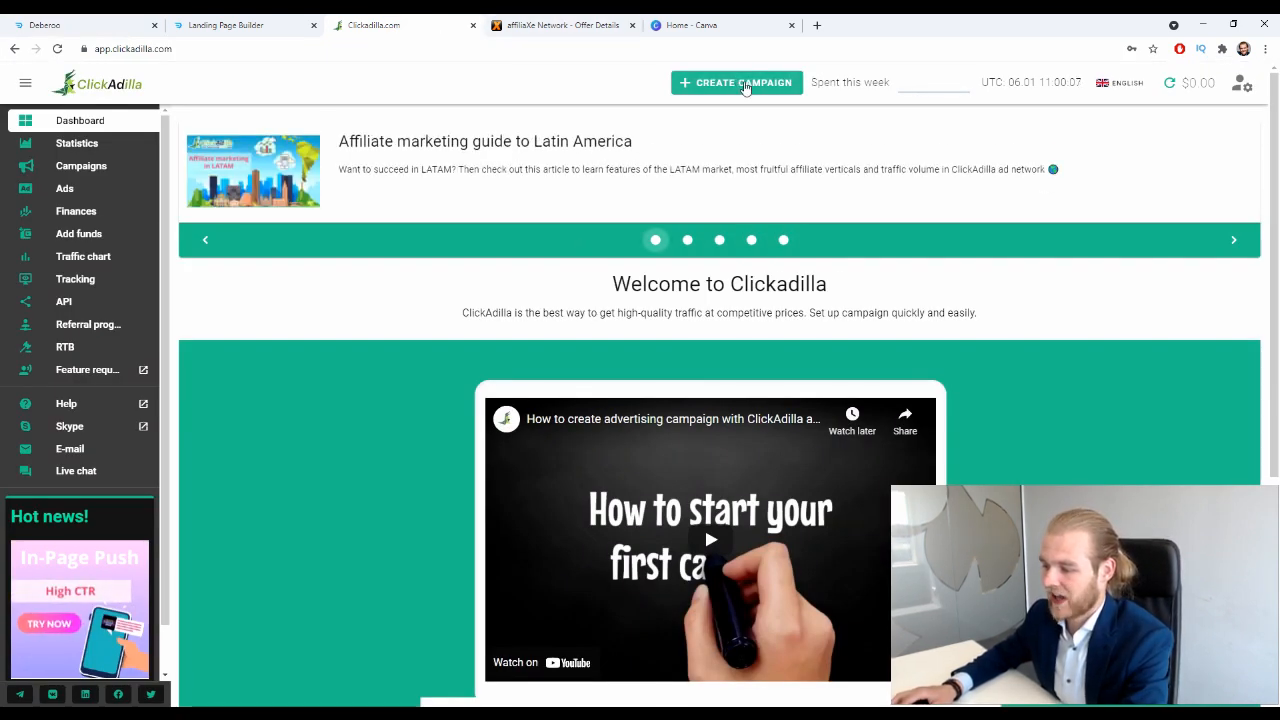
click(740, 82)
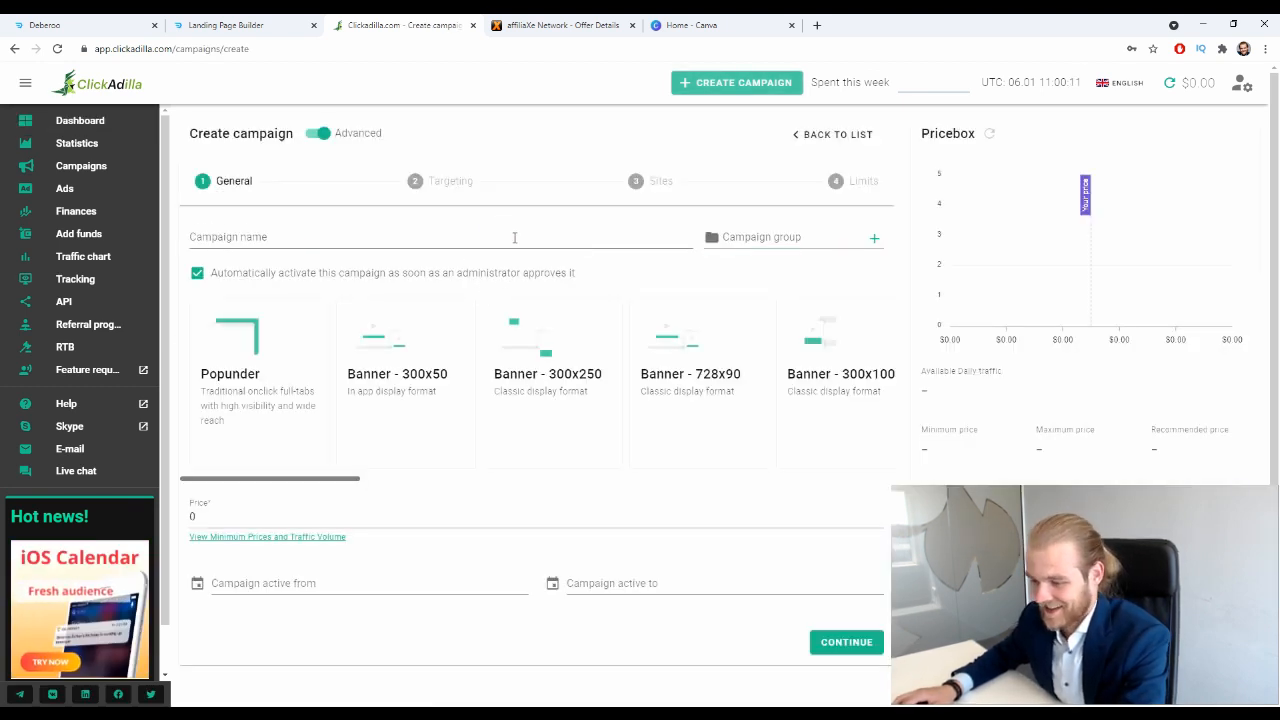
click(514, 237)
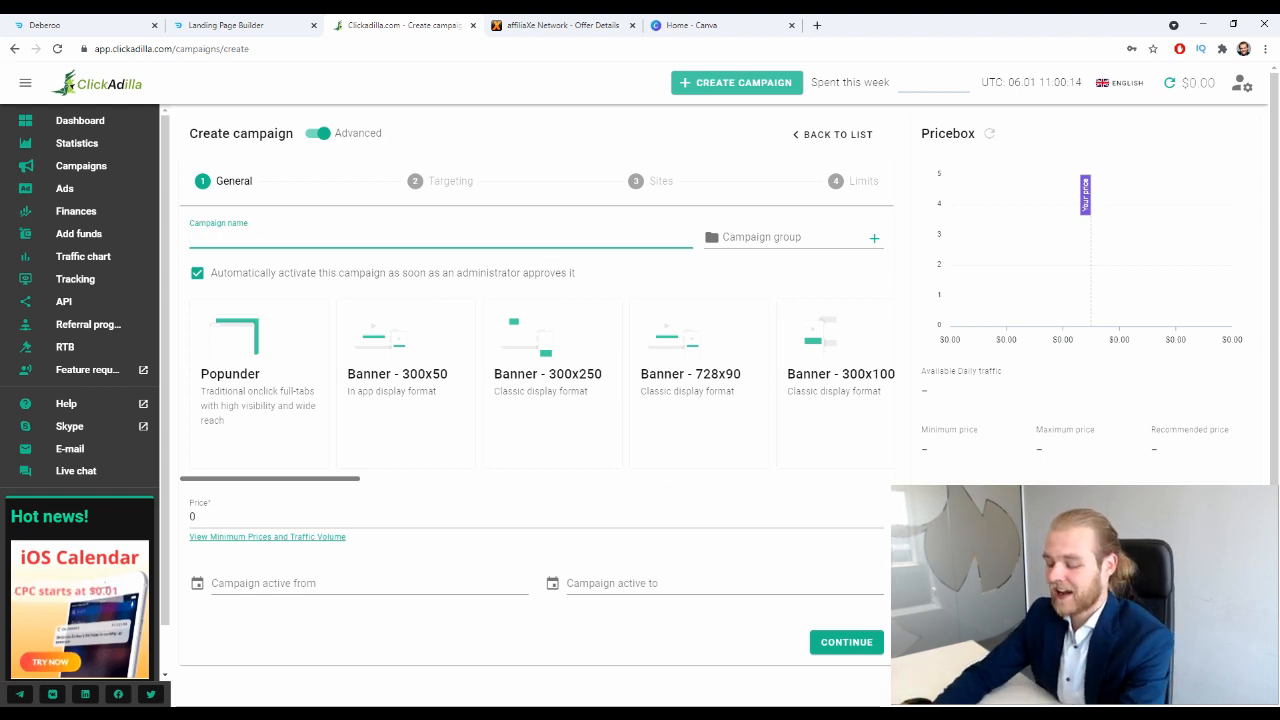
text(USA)
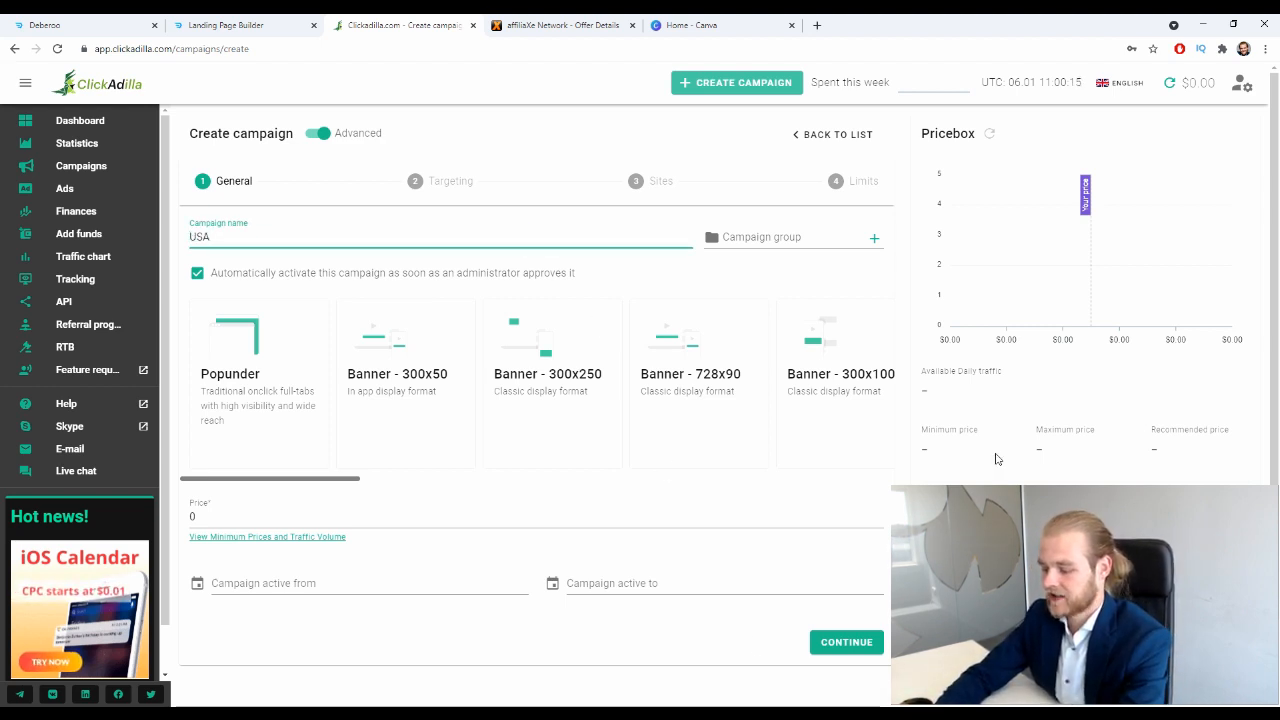
text( -b)
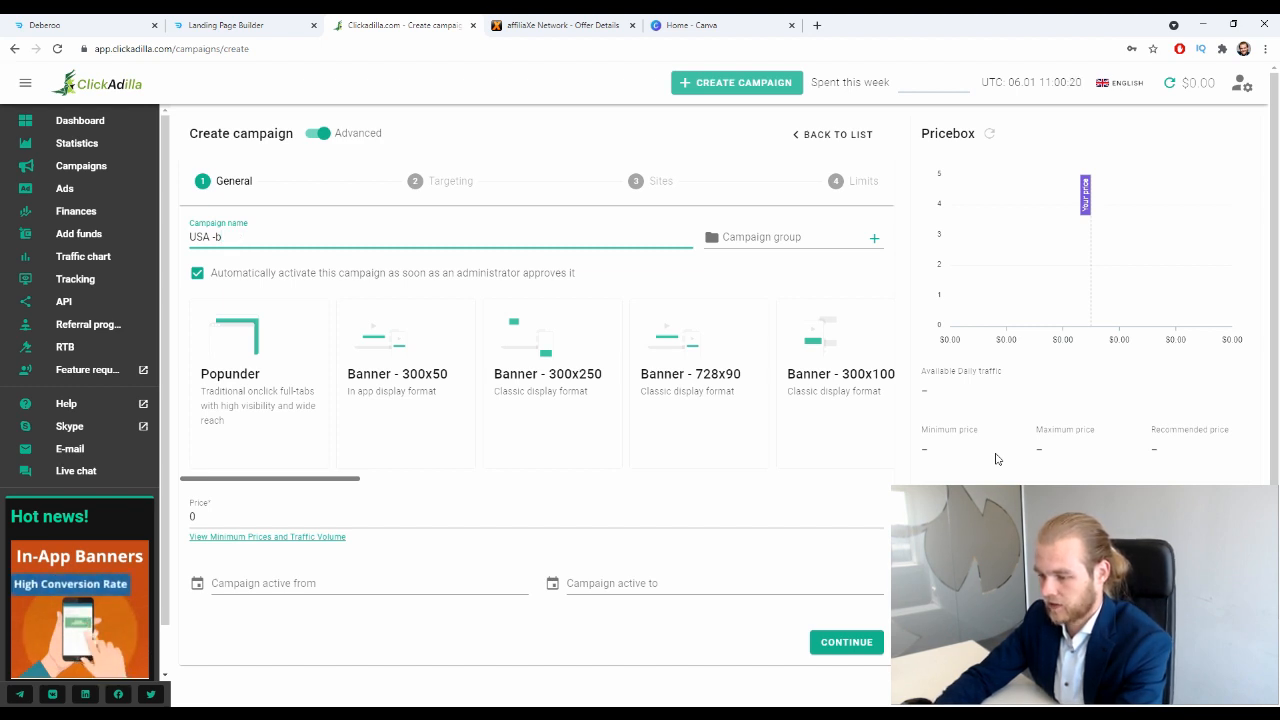
key(BackSpace)
text(He)
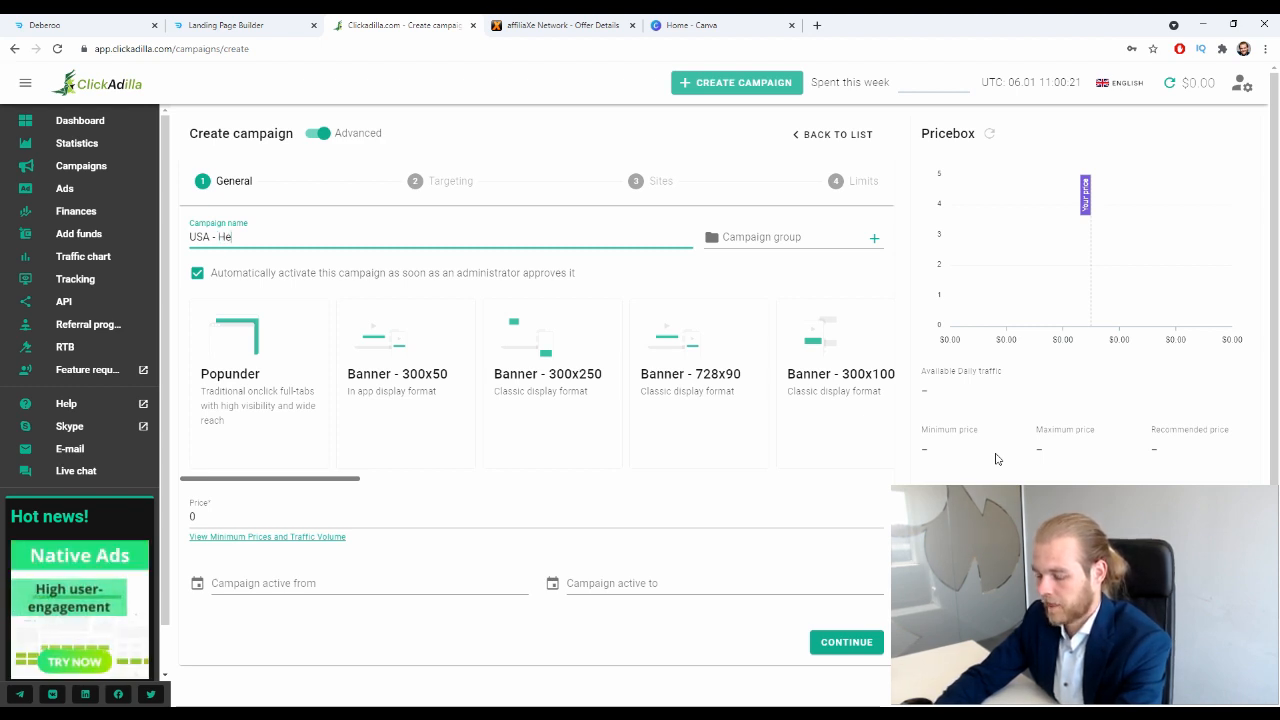
text(althInsurance.net - AffiliaXe)
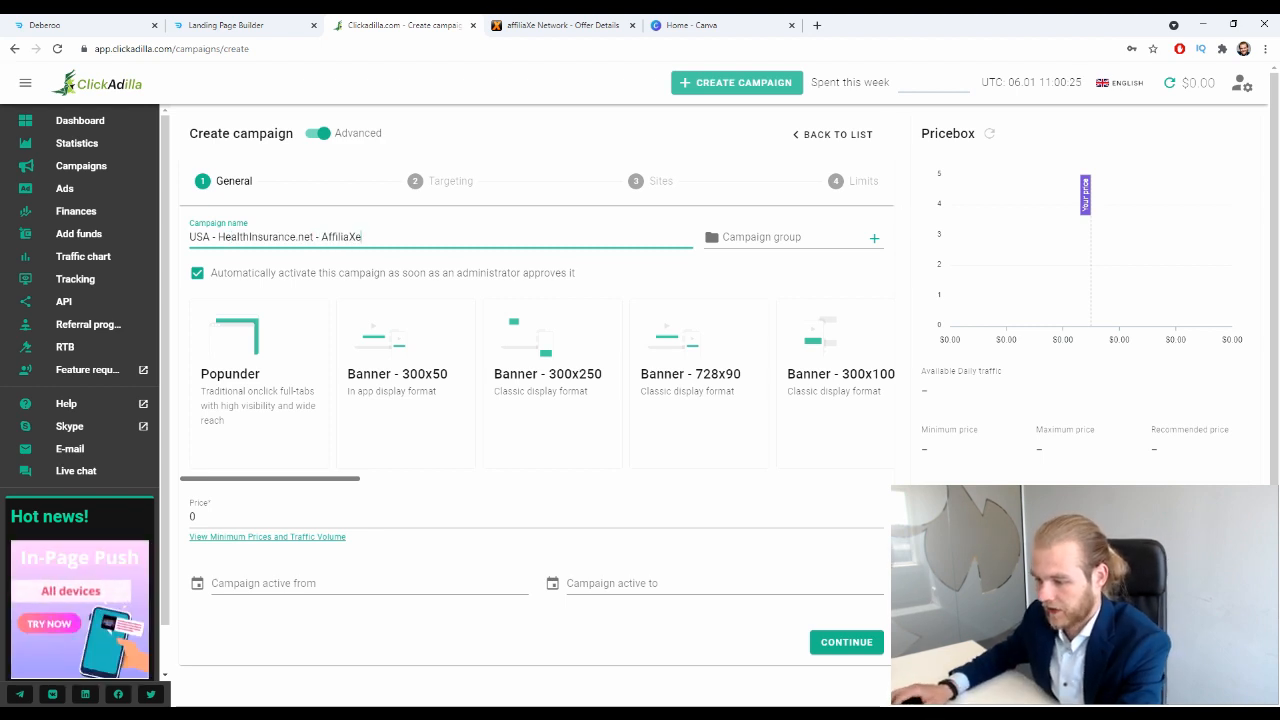
- Turn off automatic activation of the campaign upon administrator approval and leave the campaign group empty
click(420, 274)
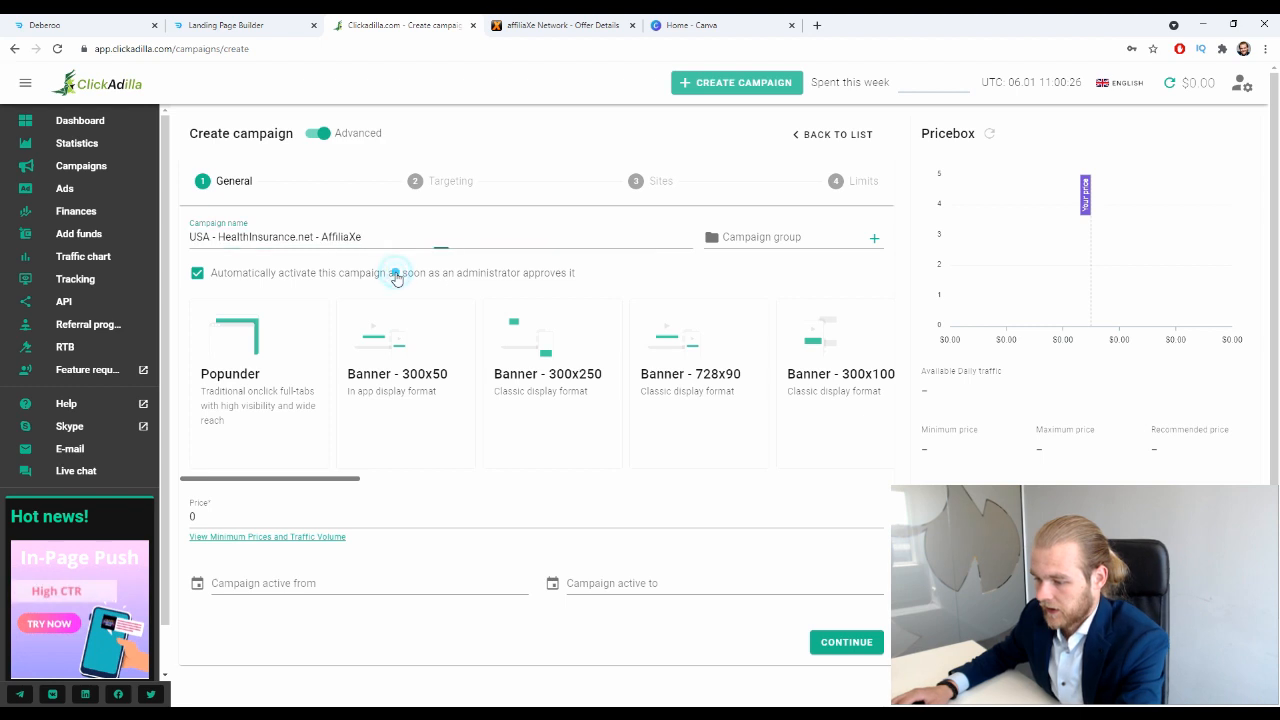
click(791, 236)
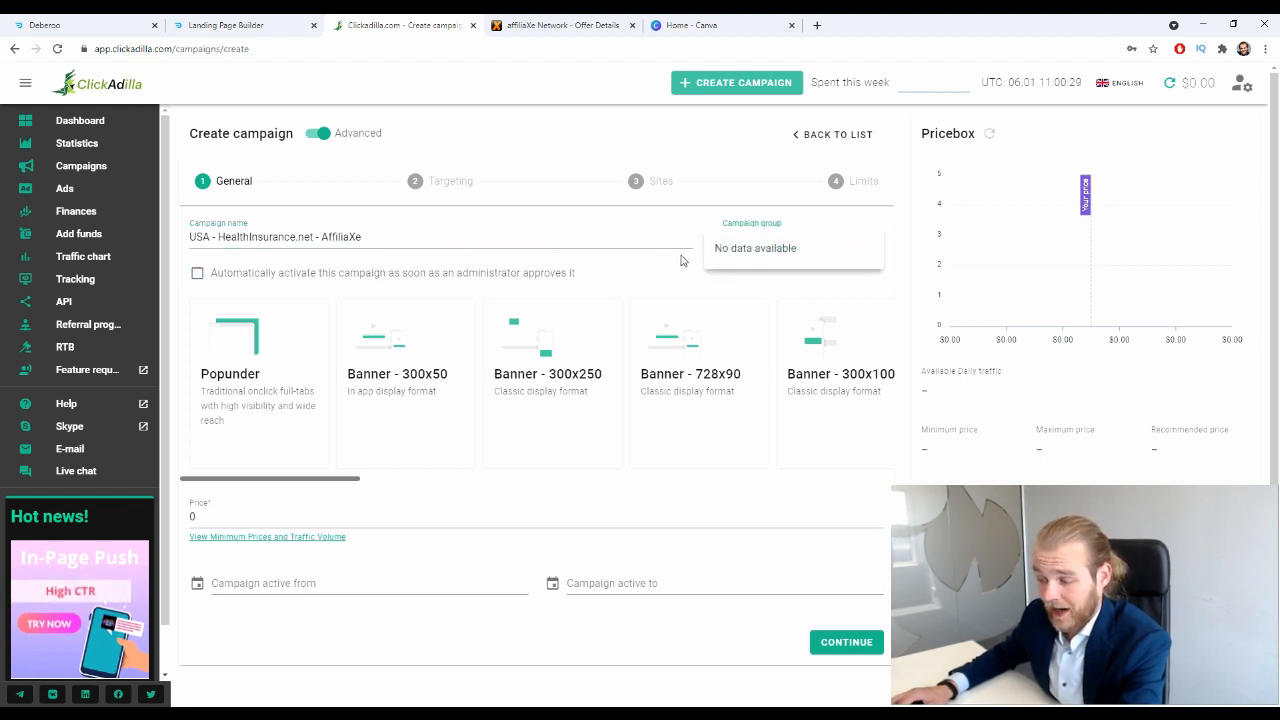
click(722, 268)
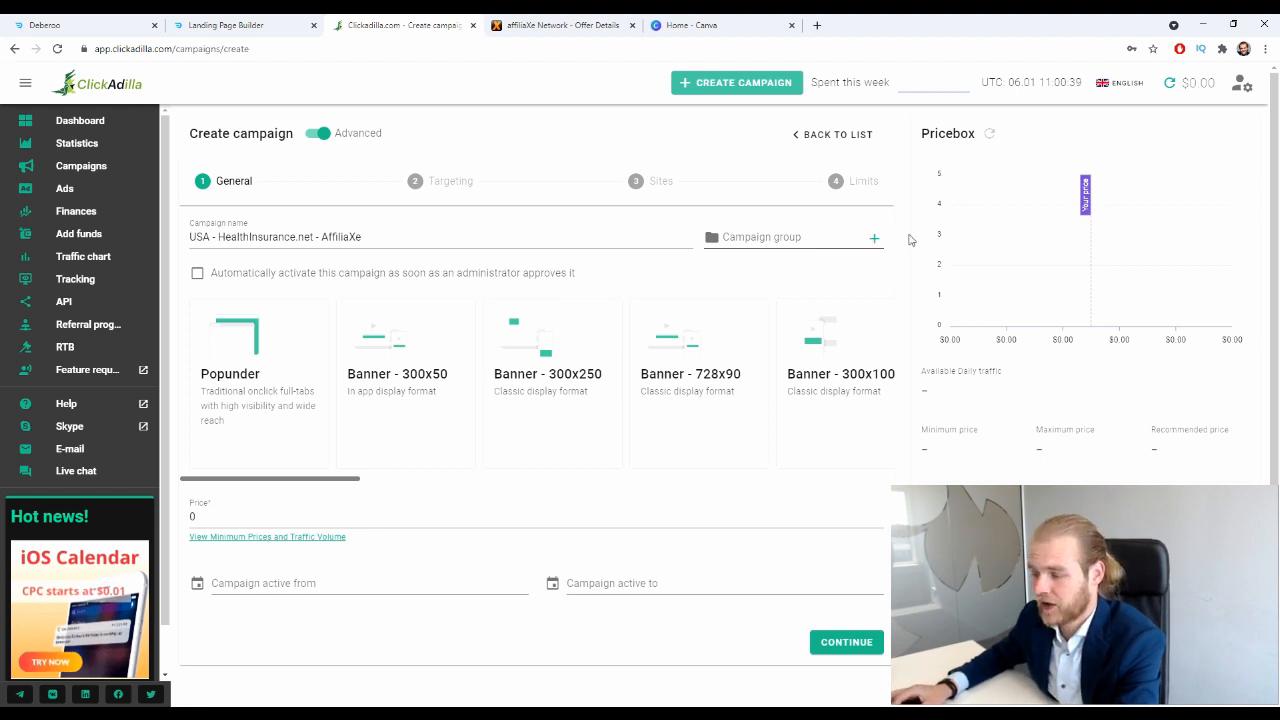
click(196, 275)
click(196, 275)
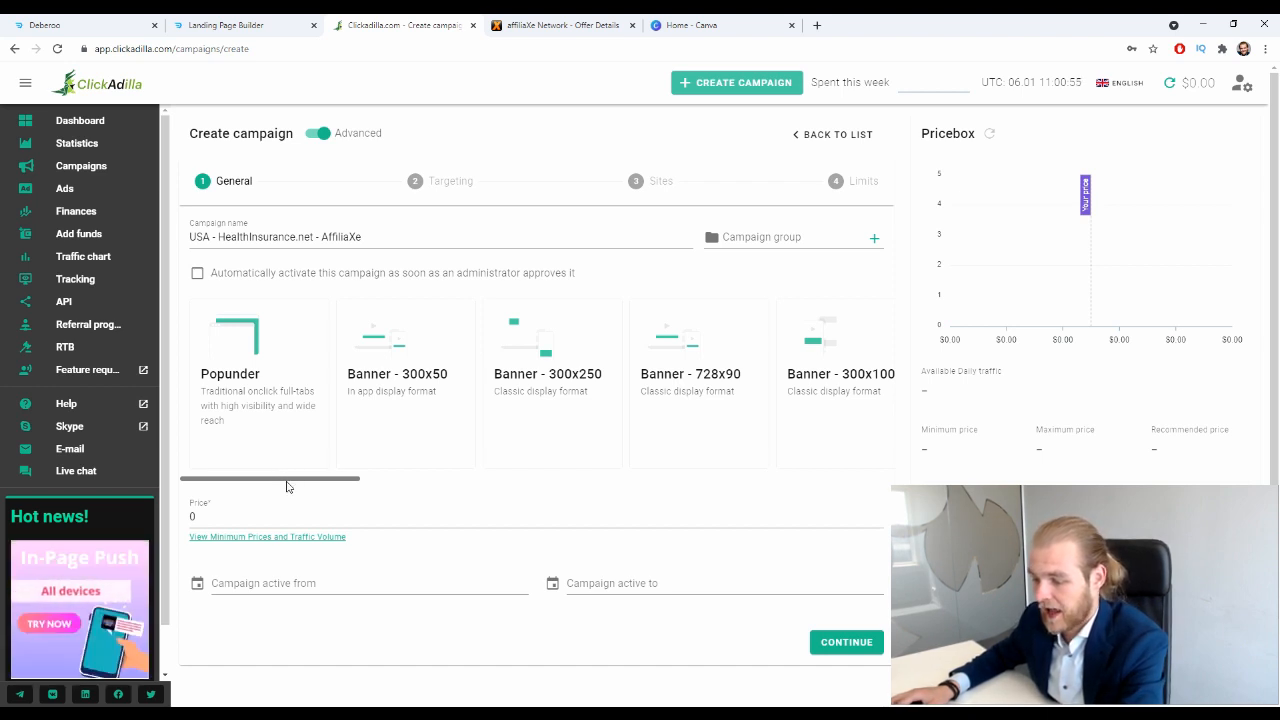
- Choose the Native Ad format for the campaign and select Native ad as its ad placement
drag(286, 486, 690, 491)
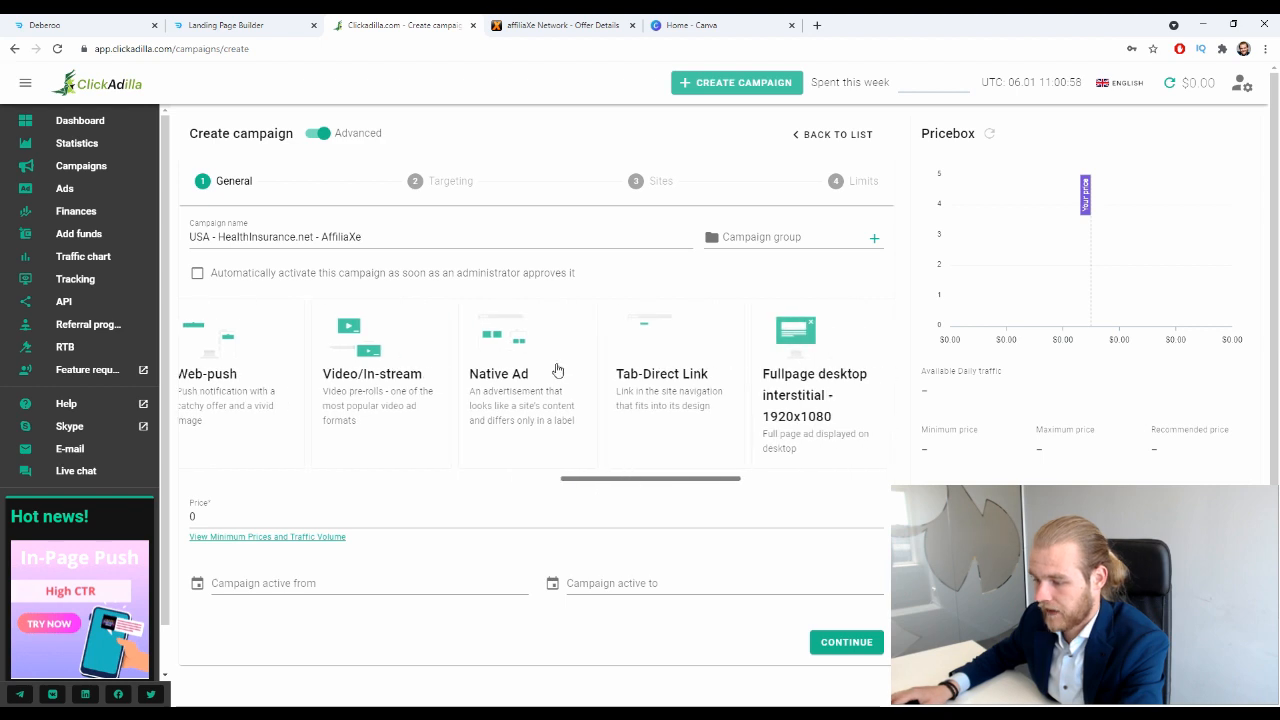
click(557, 366)
scroll(550, 352, down, 2)
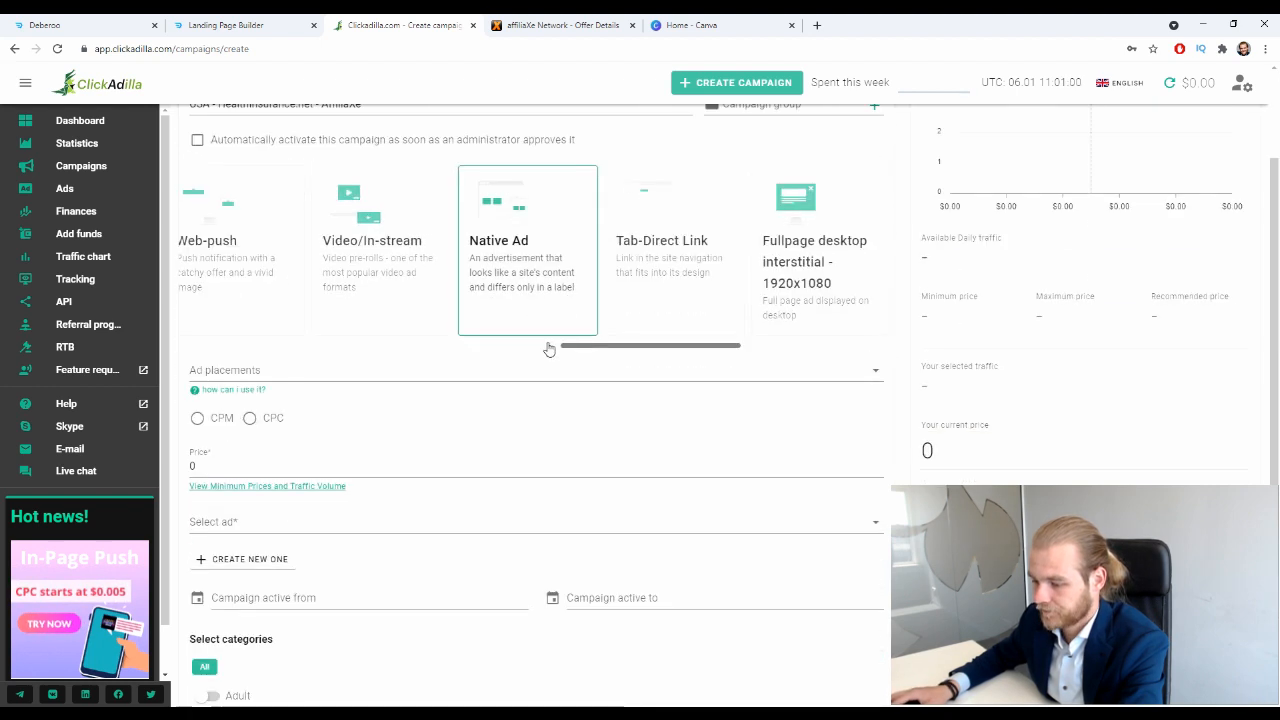
click(281, 364)
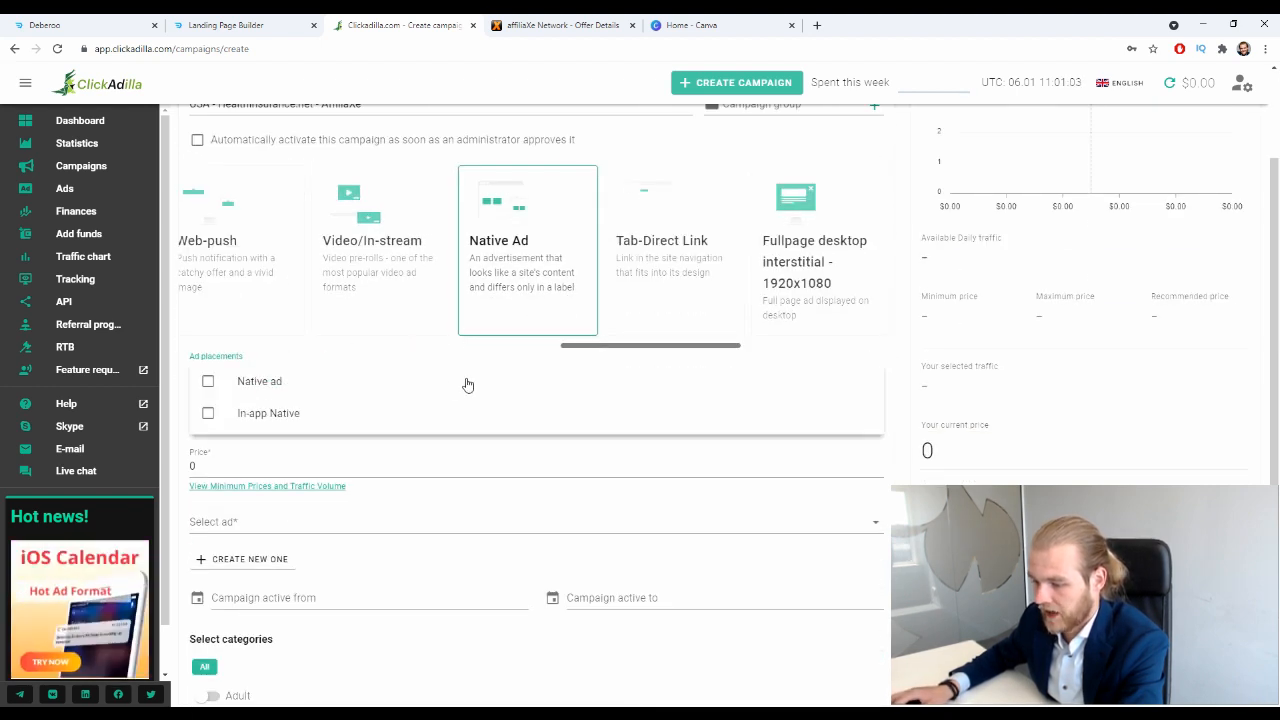
click(310, 380)
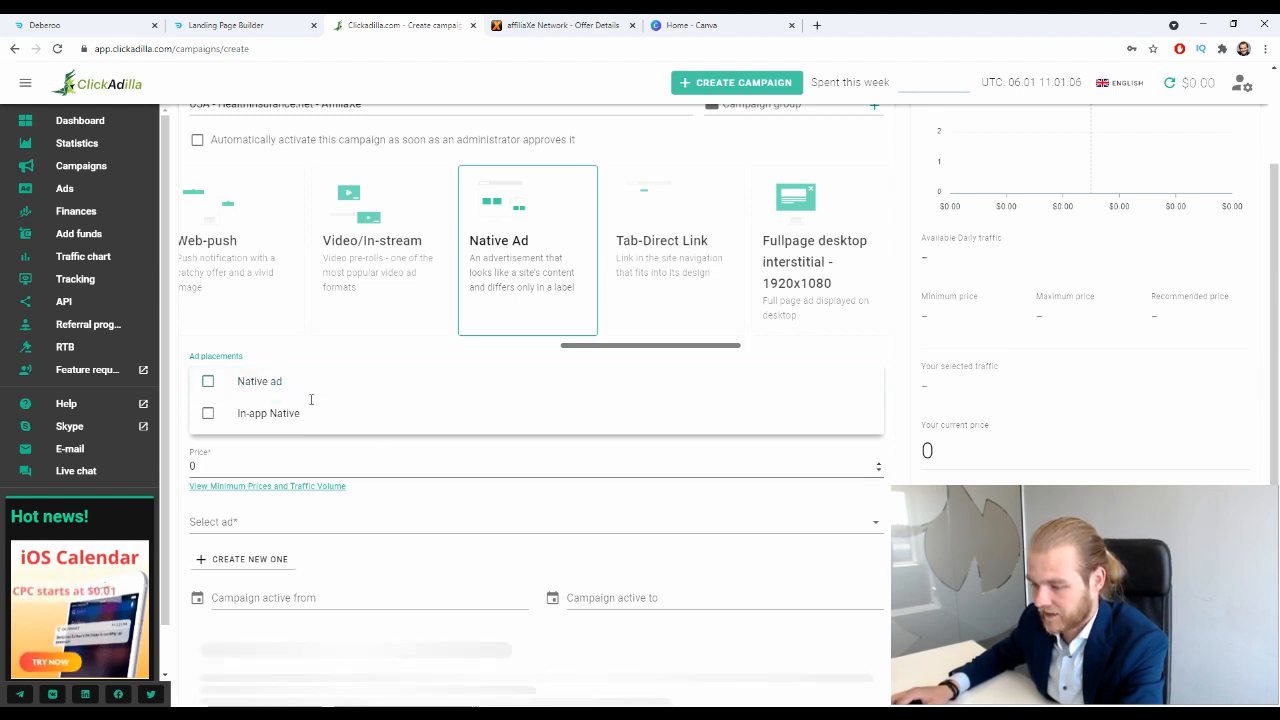
click(326, 350)
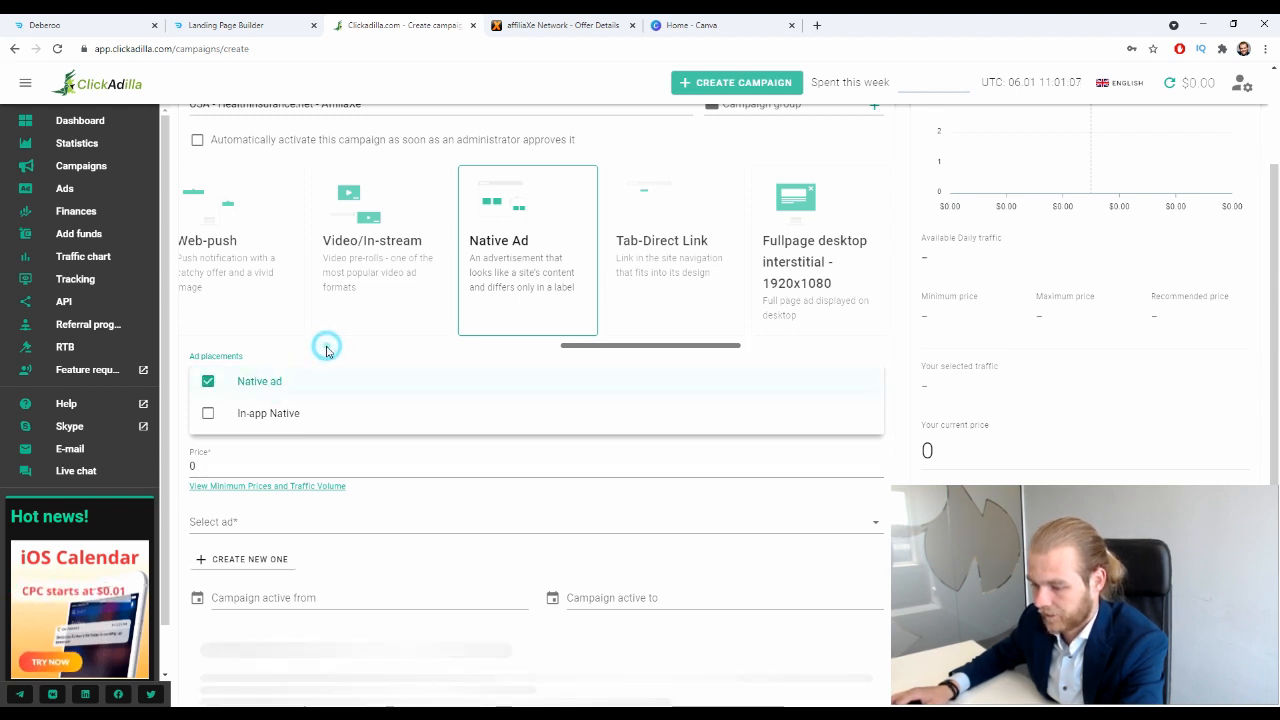
click(577, 477)
scroll(313, 430, down, 1)
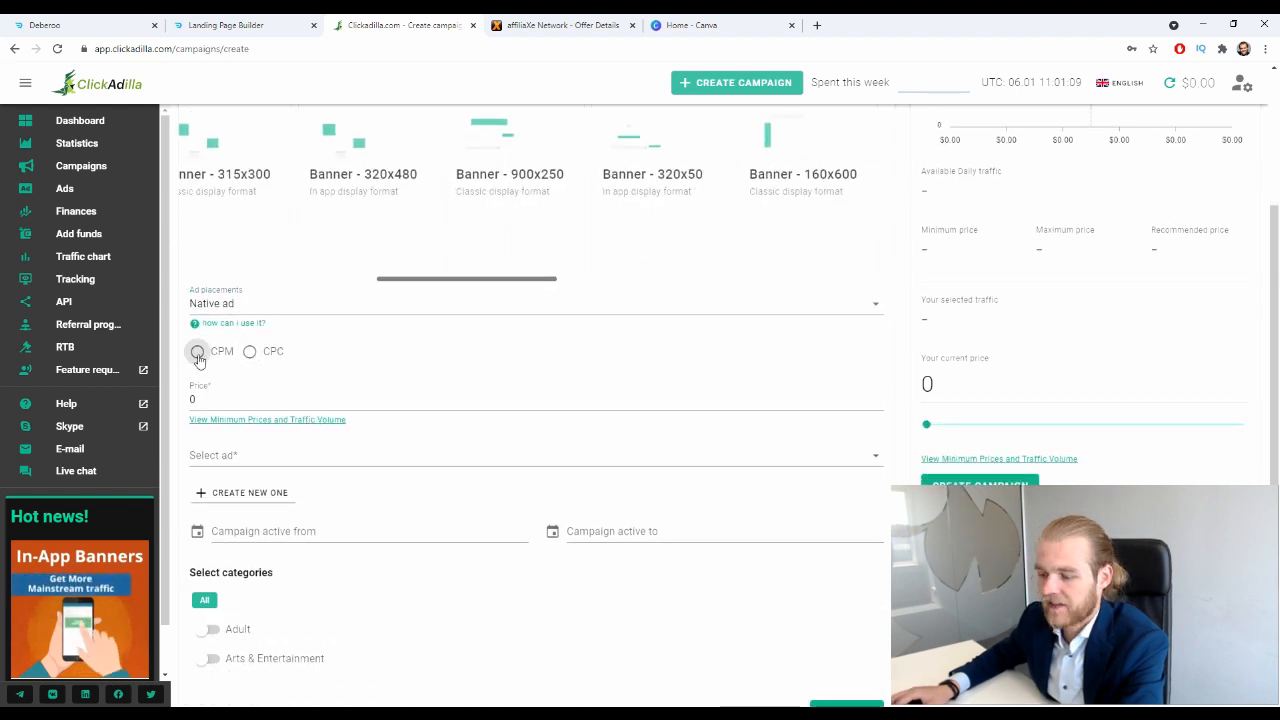
- Set the campaign's pricing model to CPM and apply the recommended price of 0.001
click(222, 354)
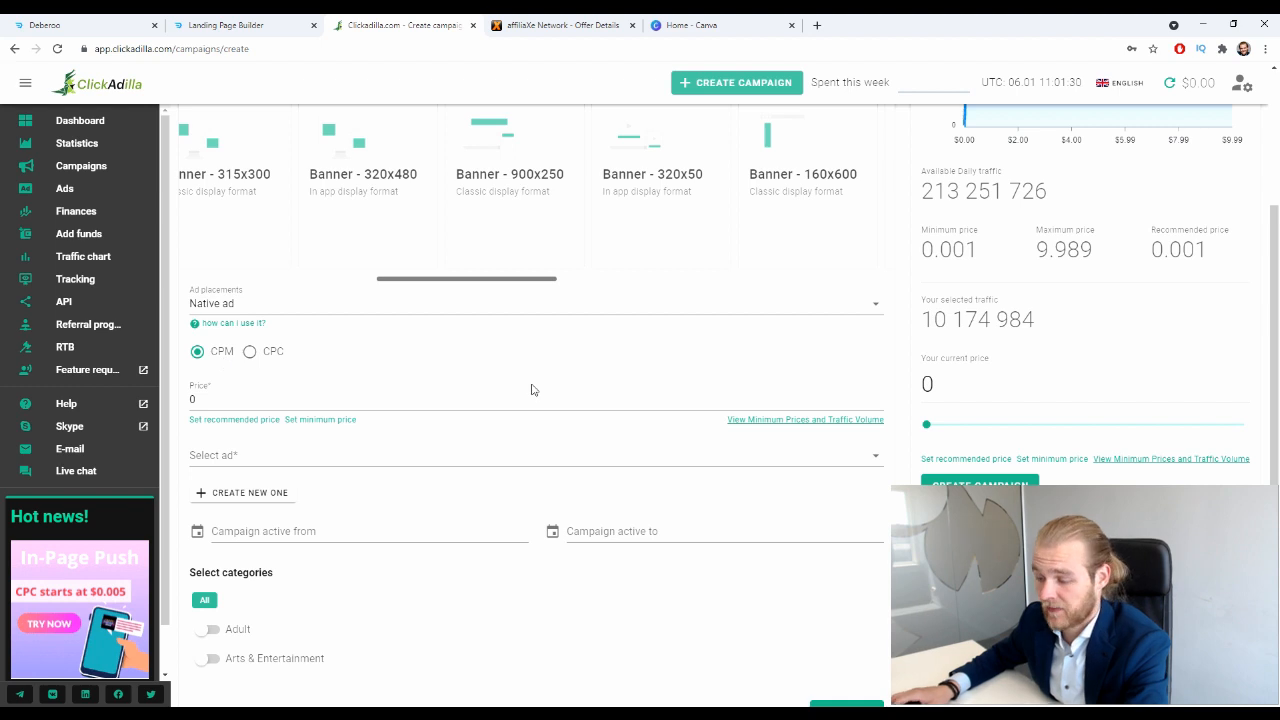
scroll(531, 398, down, 2)
scroll(531, 400, up, 1)
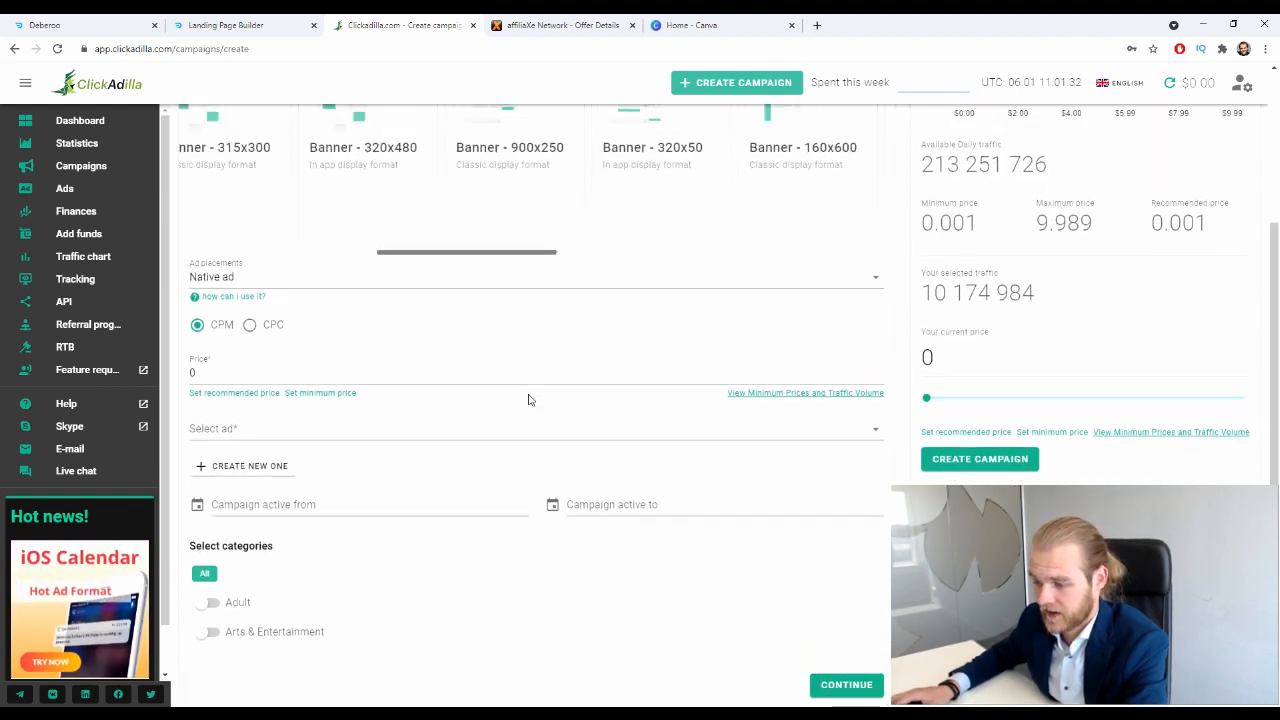
click(229, 374)
click(455, 418)
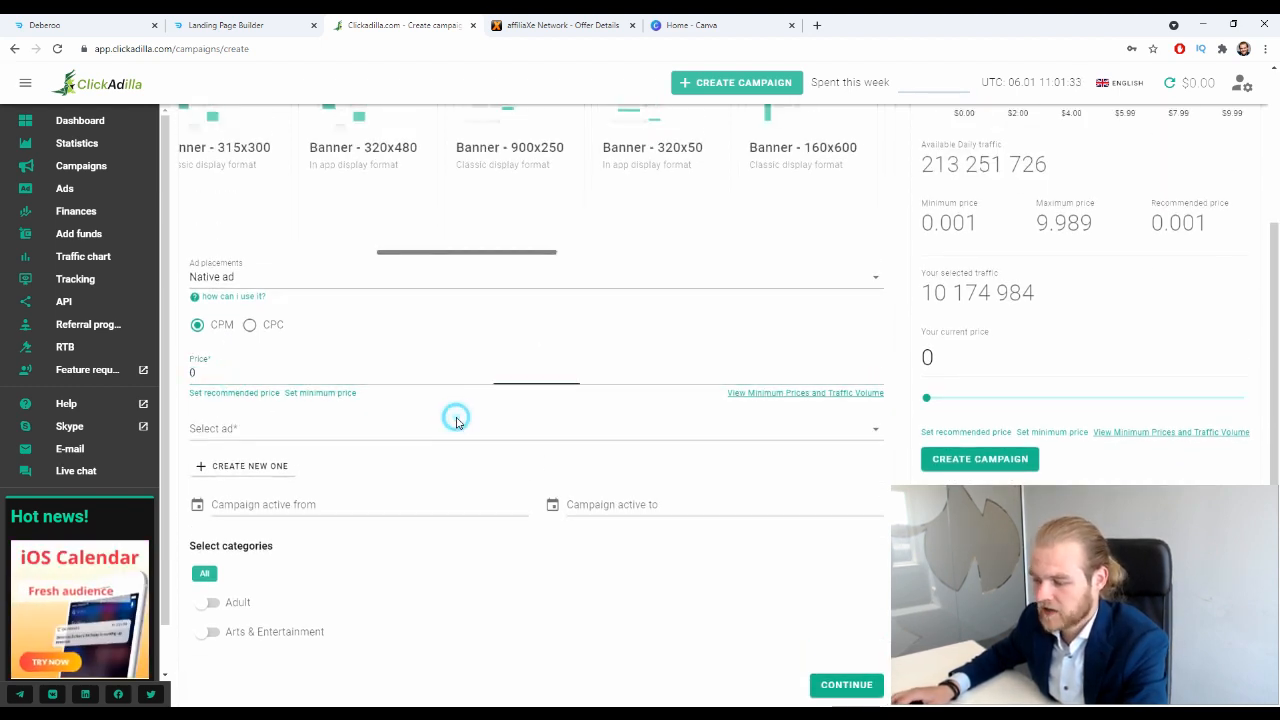
scroll(455, 418, down, 1)
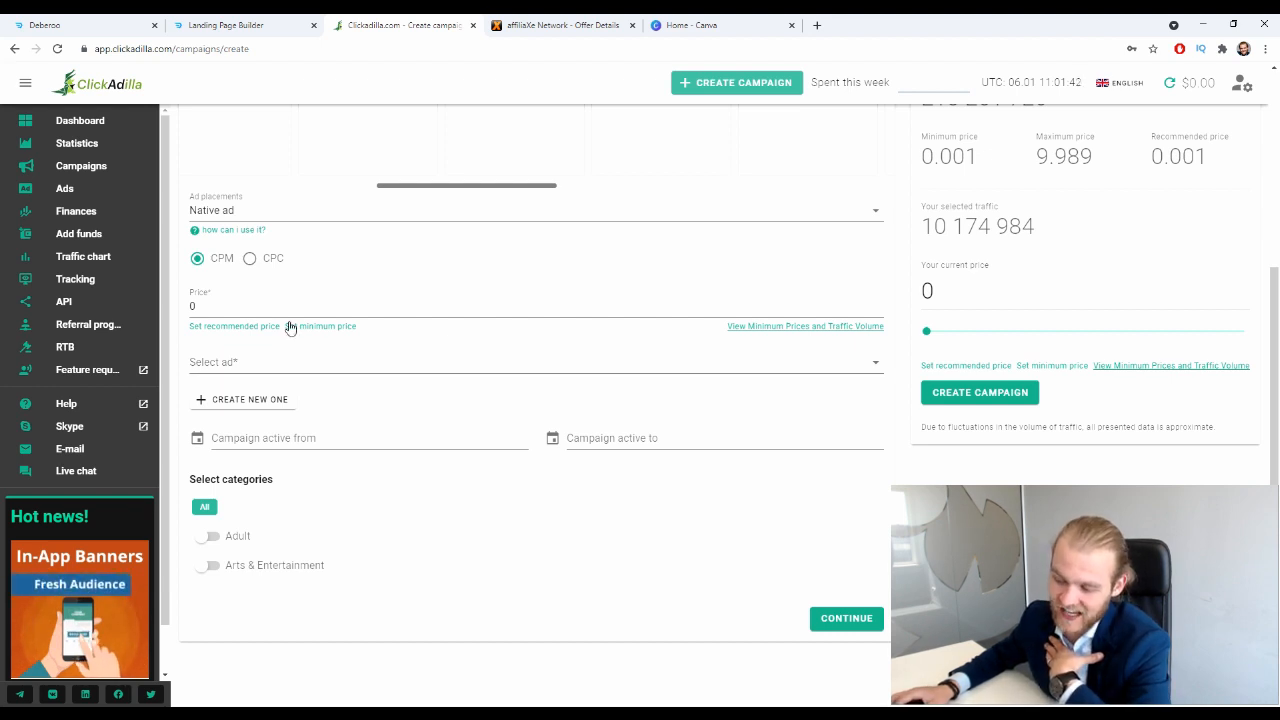
double_click(209, 306)
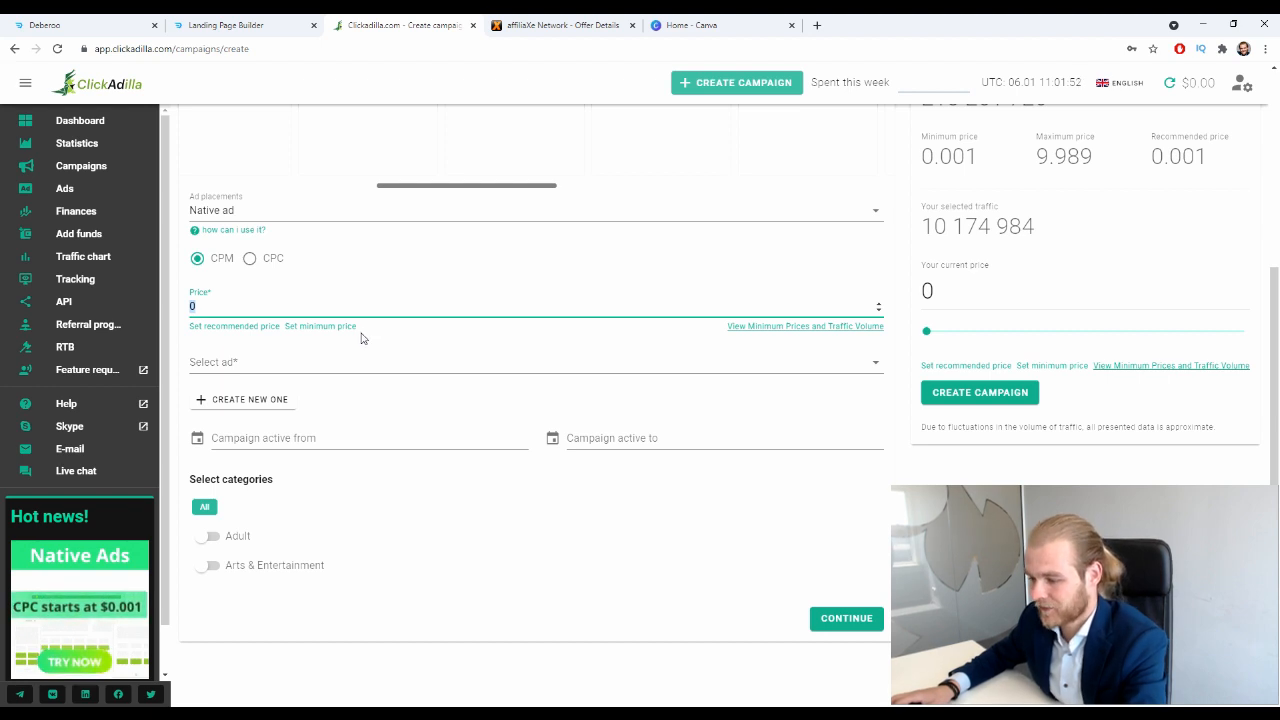
click(262, 330)
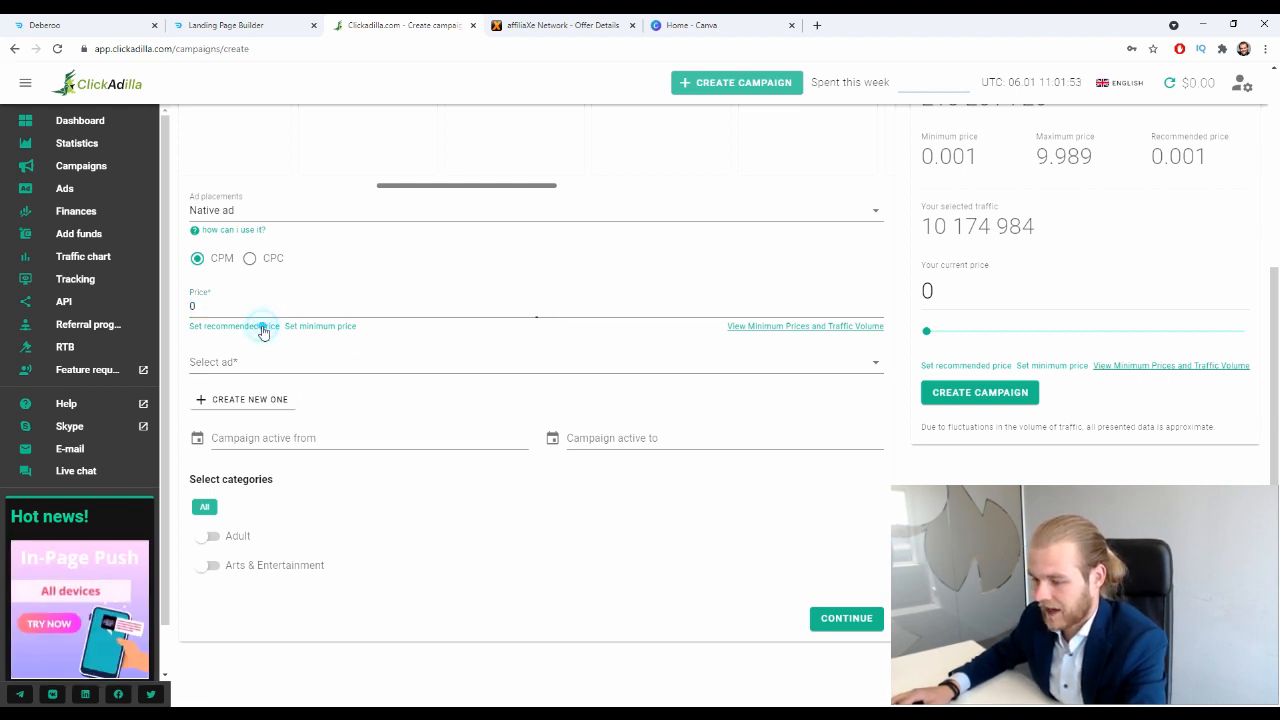
click(212, 306)
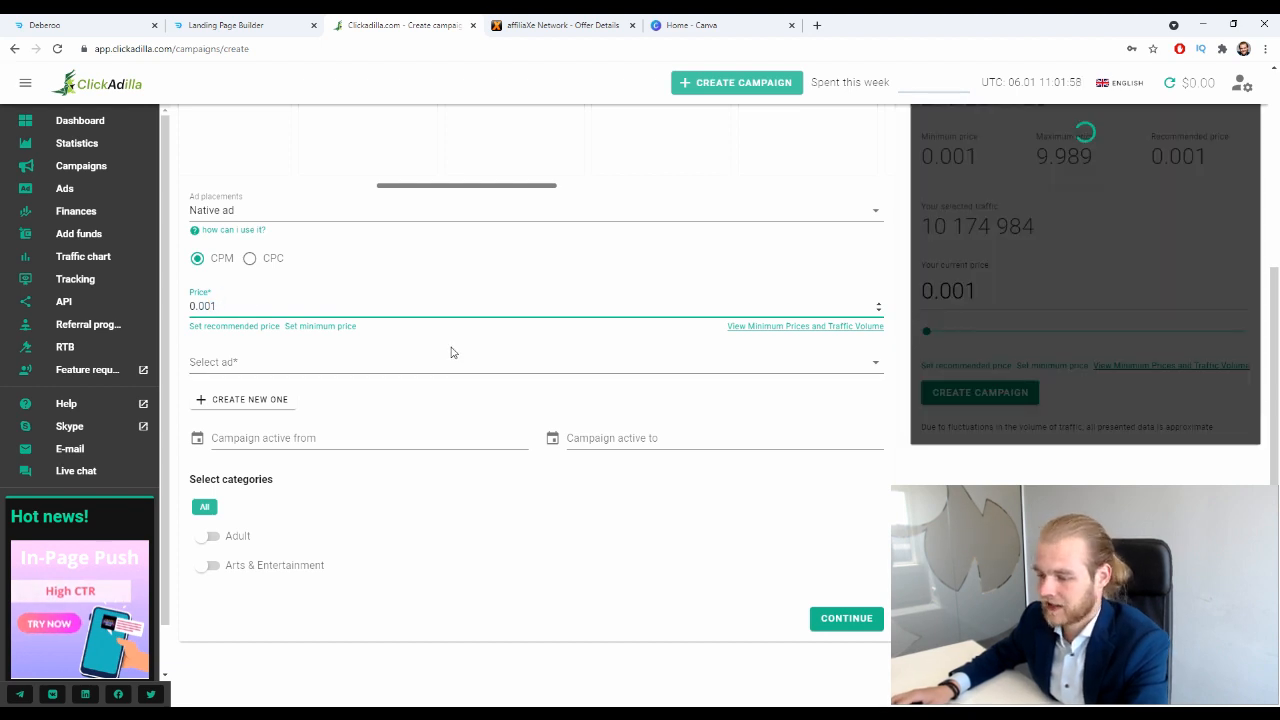
click(450, 348)
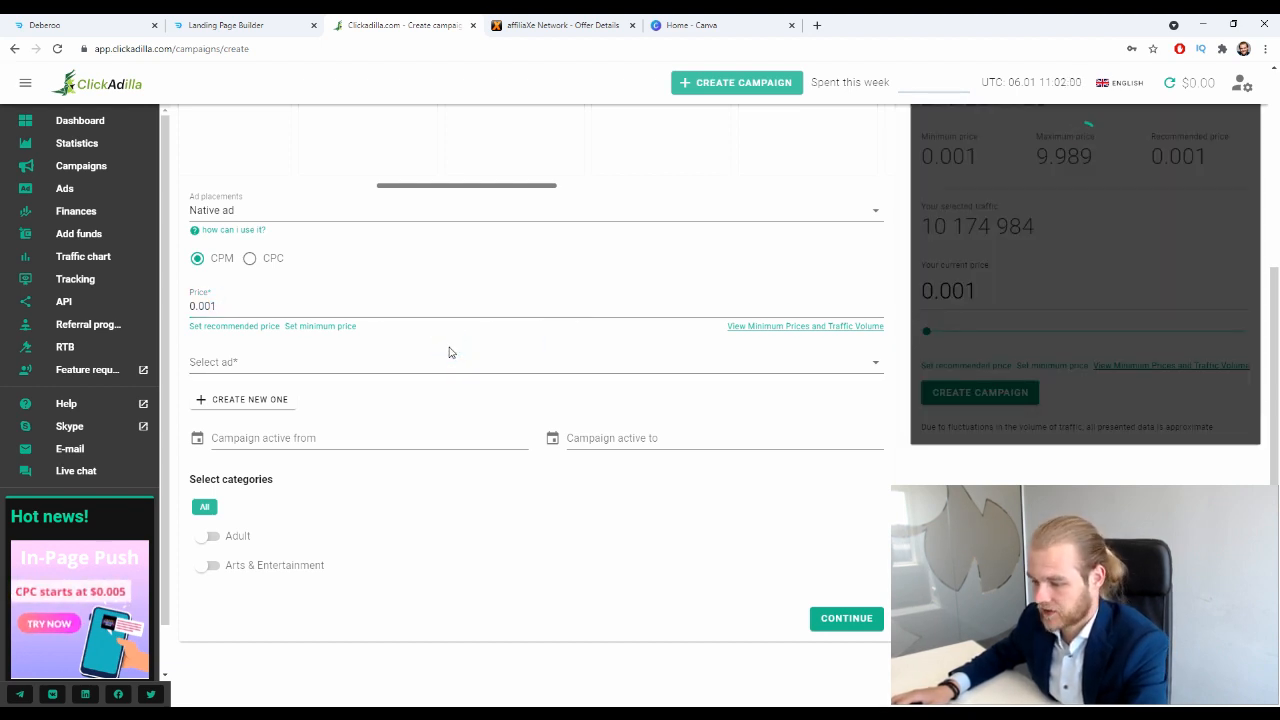
- Start a new native ad for the campaign and name it "Health Insurance"
click(360, 374)
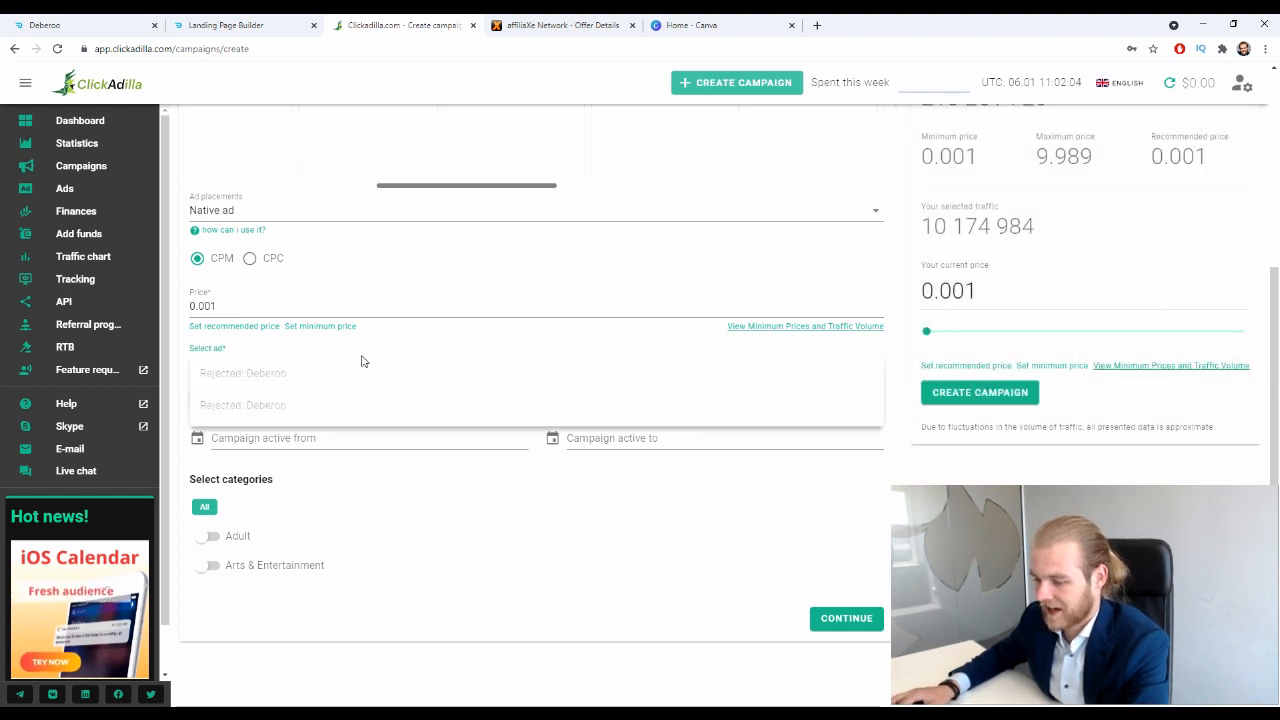
click(363, 361)
click(253, 406)
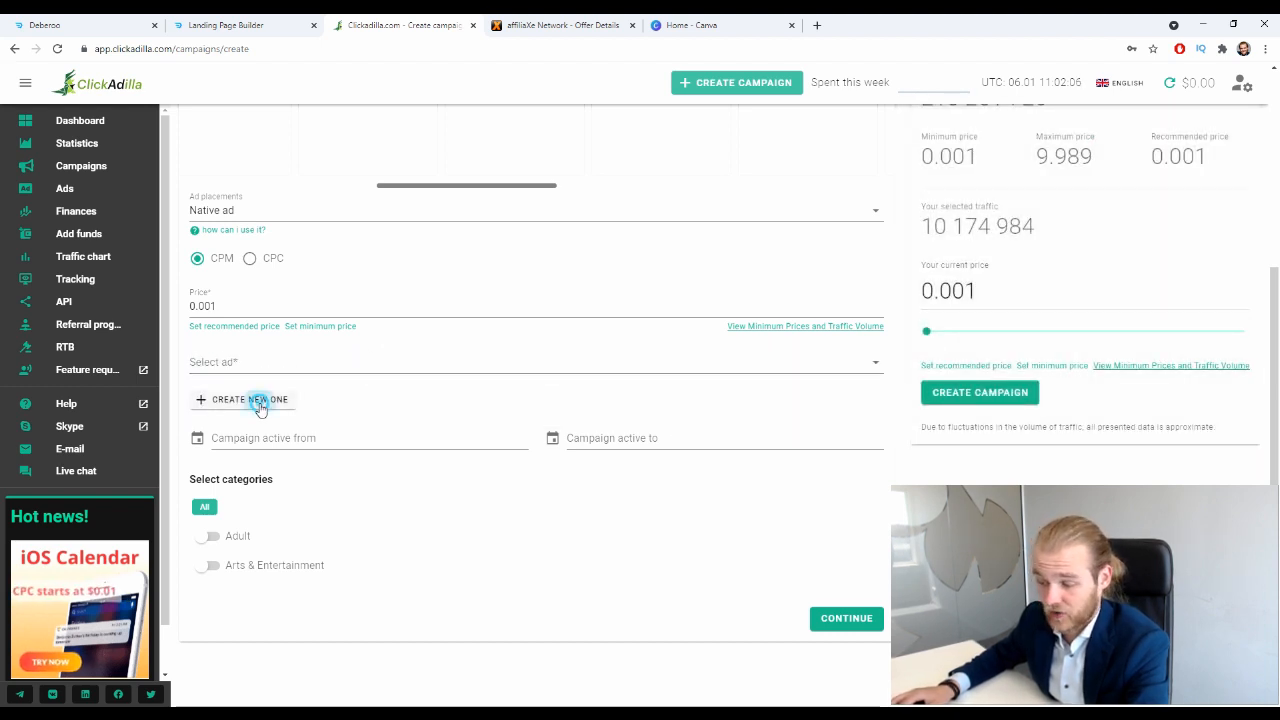
scroll(300, 375, down, 1)
click(290, 313)
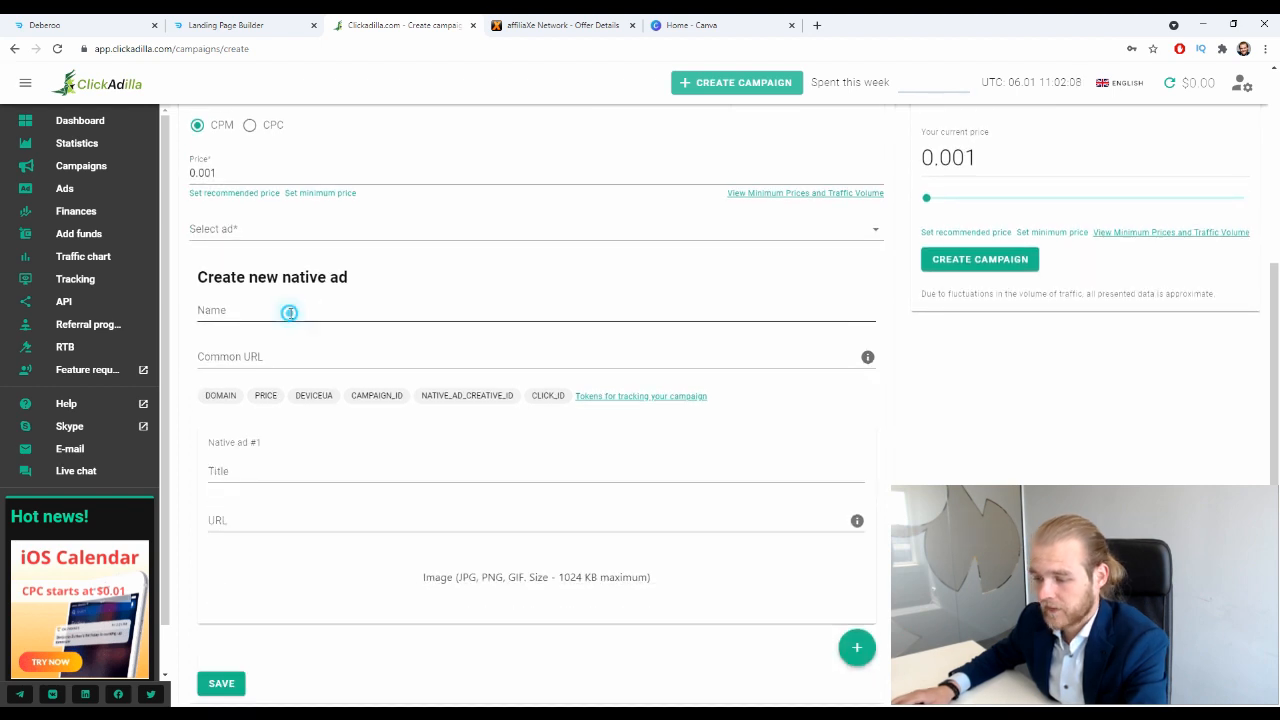
text(Health)
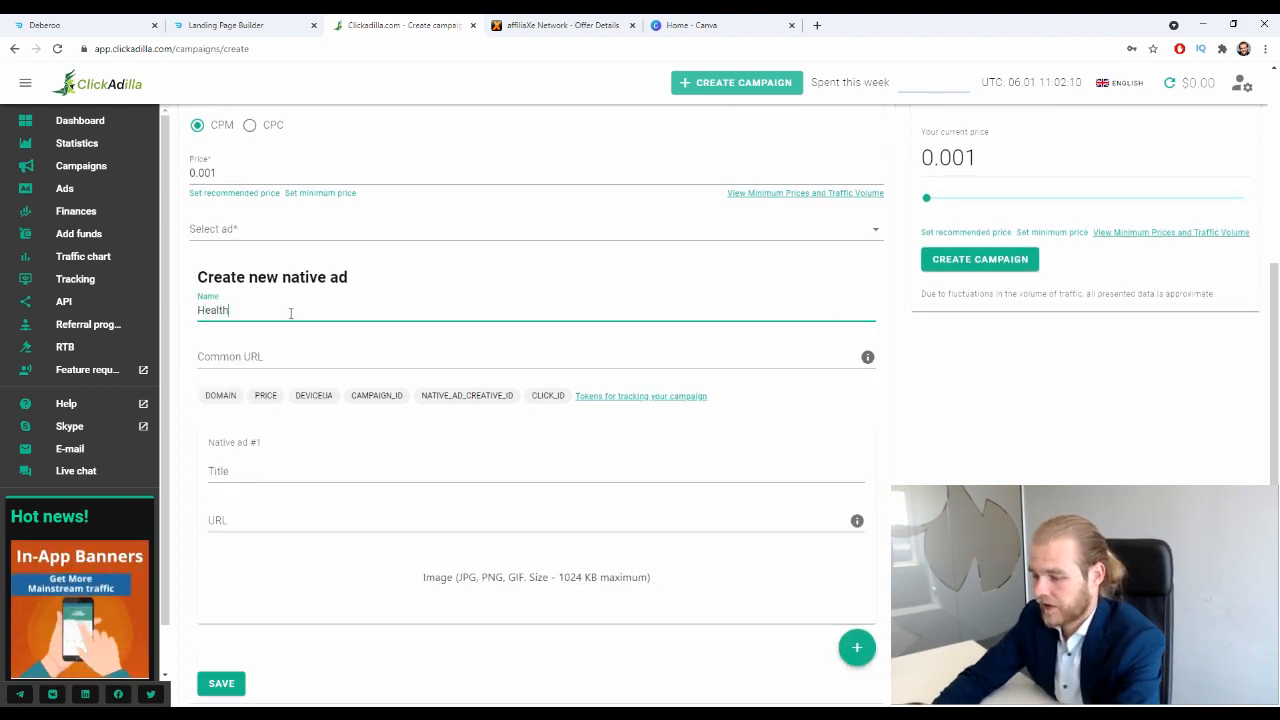
text( Insurance)
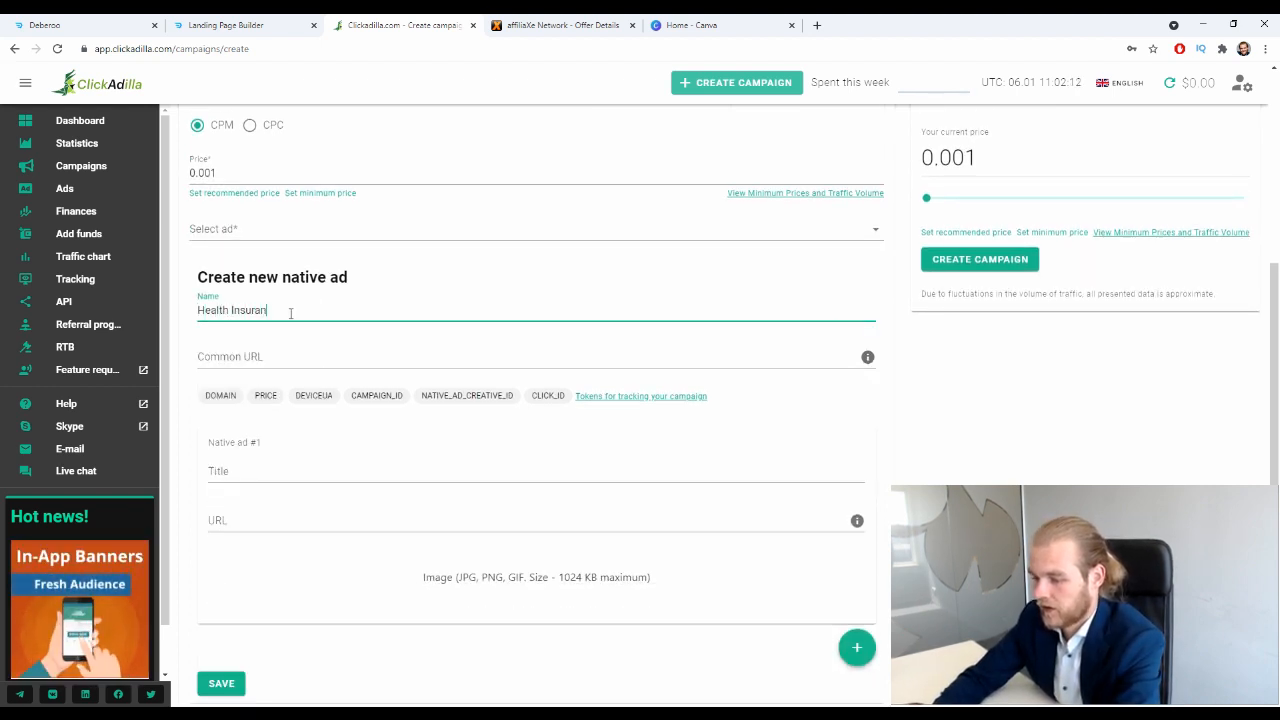
- Paste the copied tracker campaign URL as the native ad's common URL and check its beginning
click(279, 357)
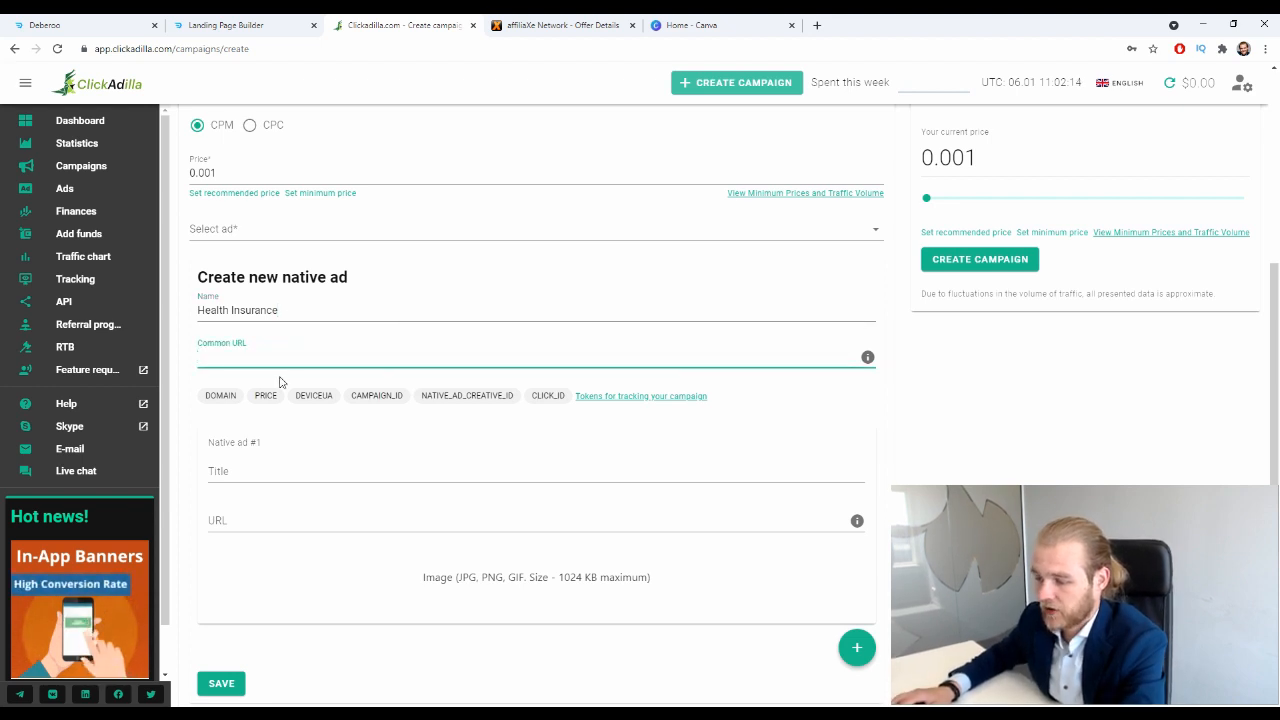
key(ctrl+v)
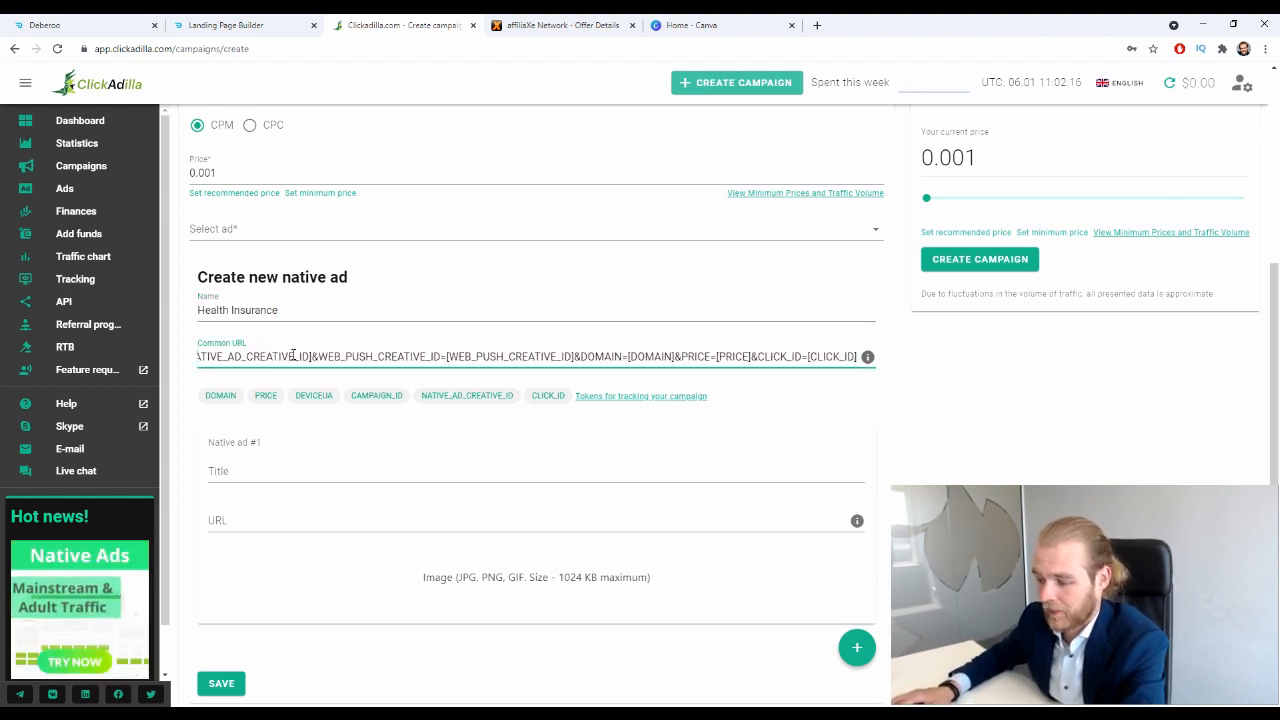
drag(465, 356, 170, 352)
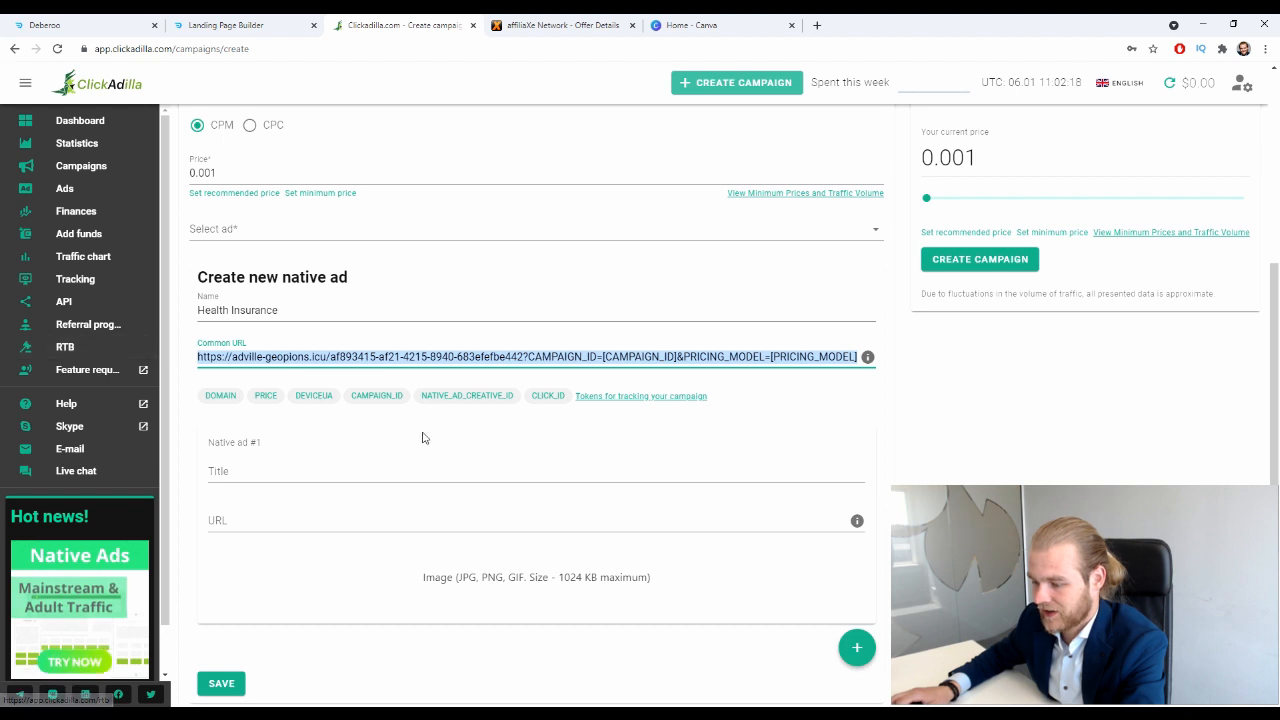
click(530, 356)
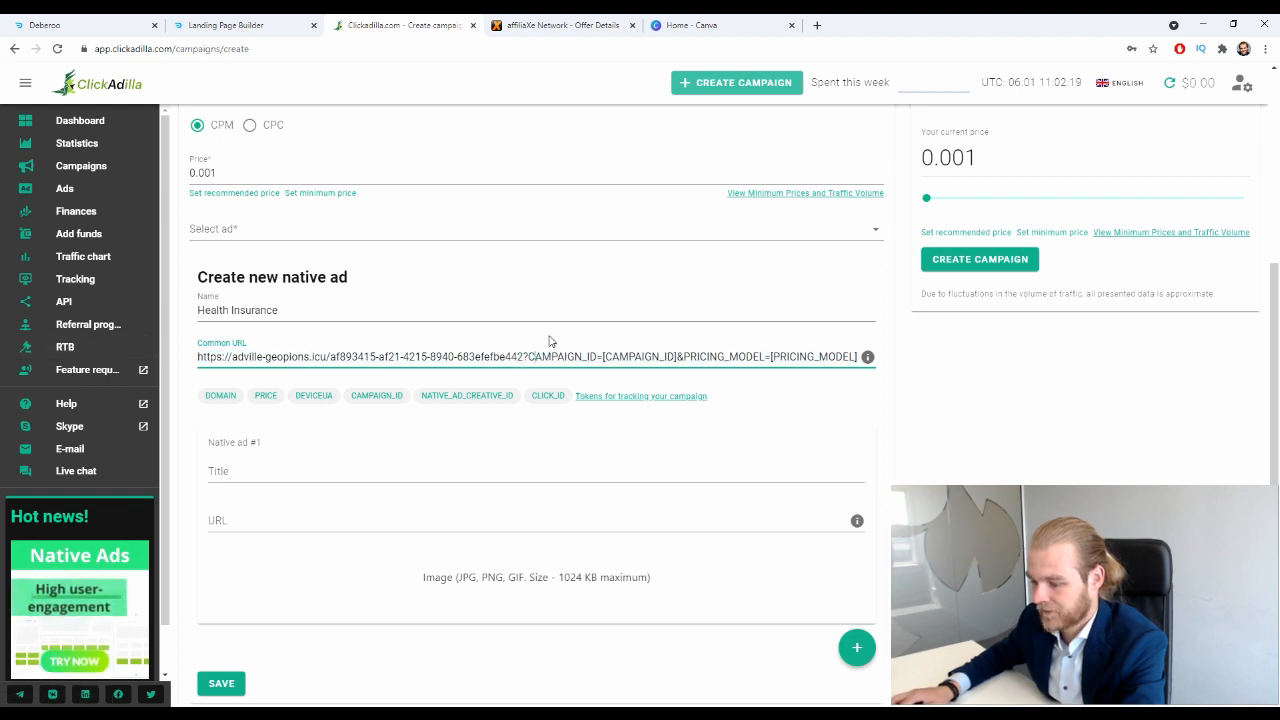
click(374, 472)
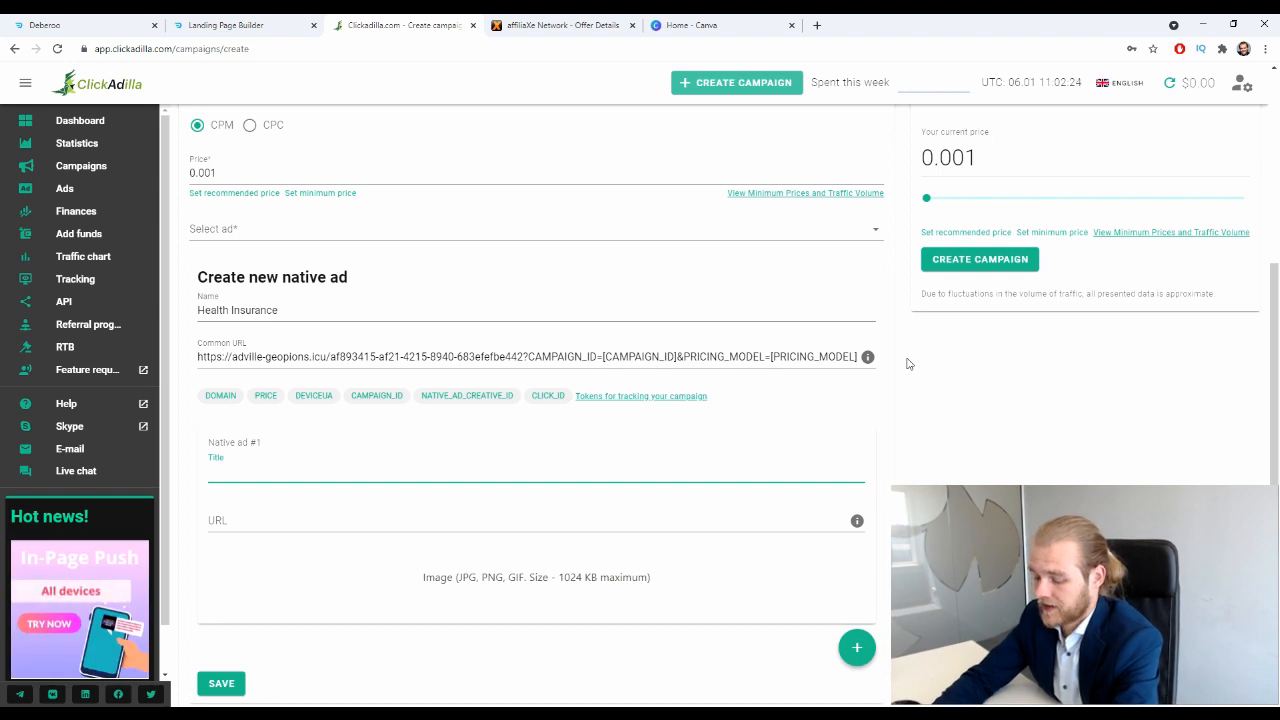
- Title the first native ad "Health Insurance Companies Don't Want You to Know This"
text(Health )
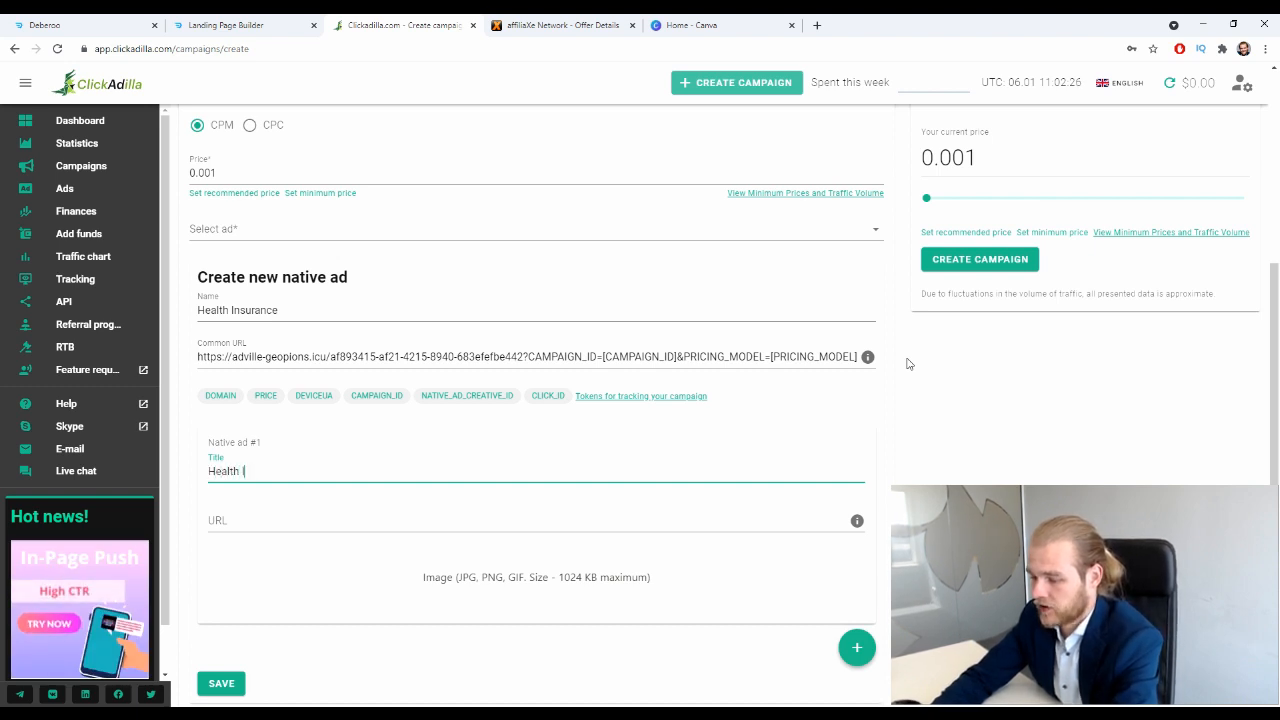
text(insurca)
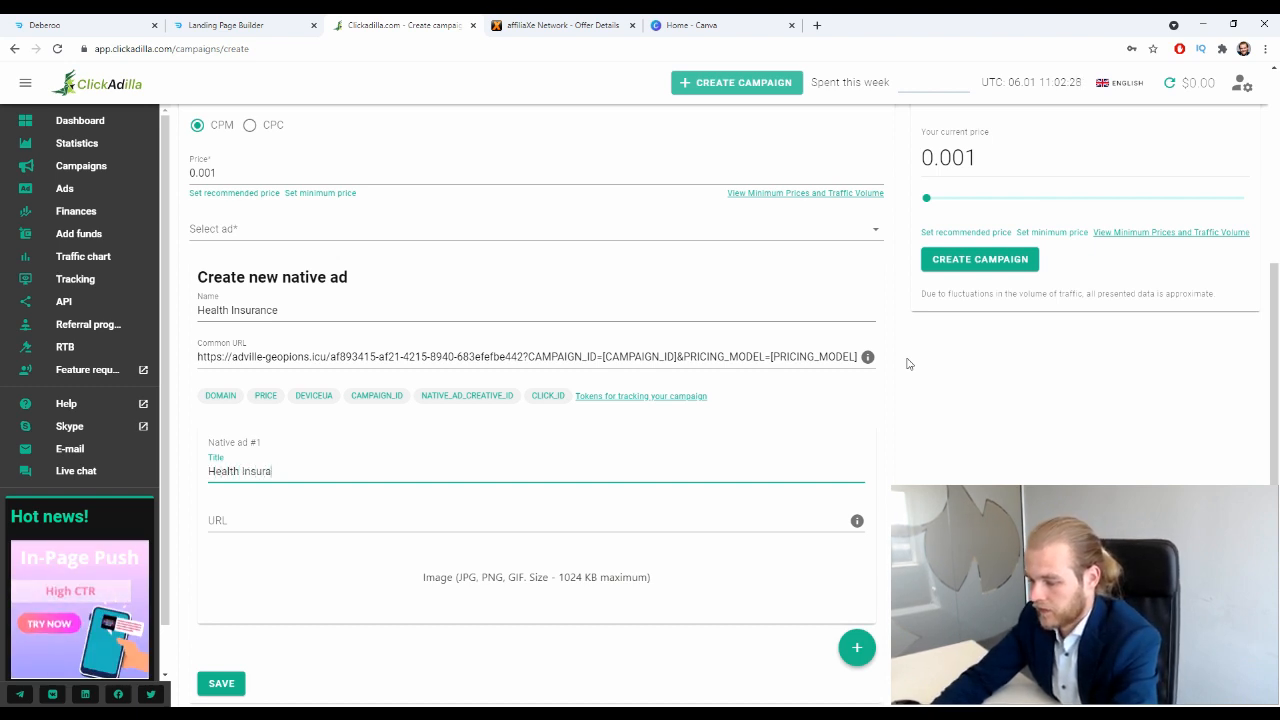
text(nce Compan)
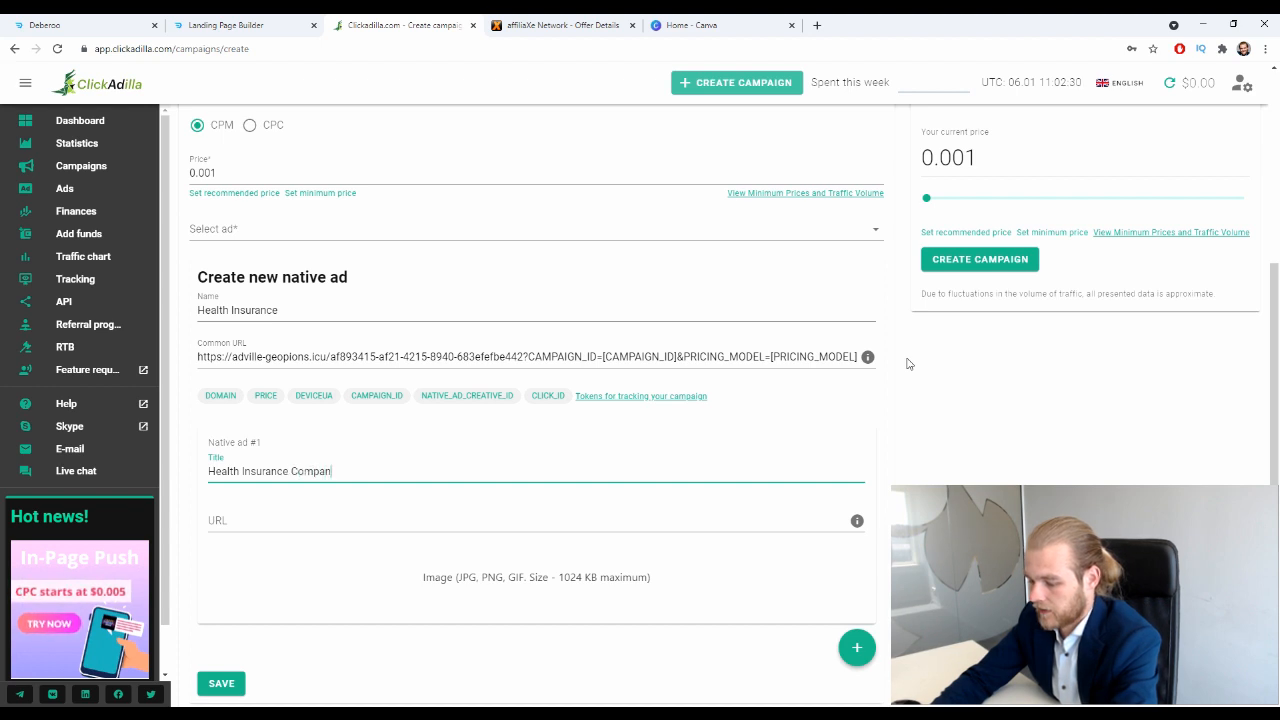
text(ies Don't)
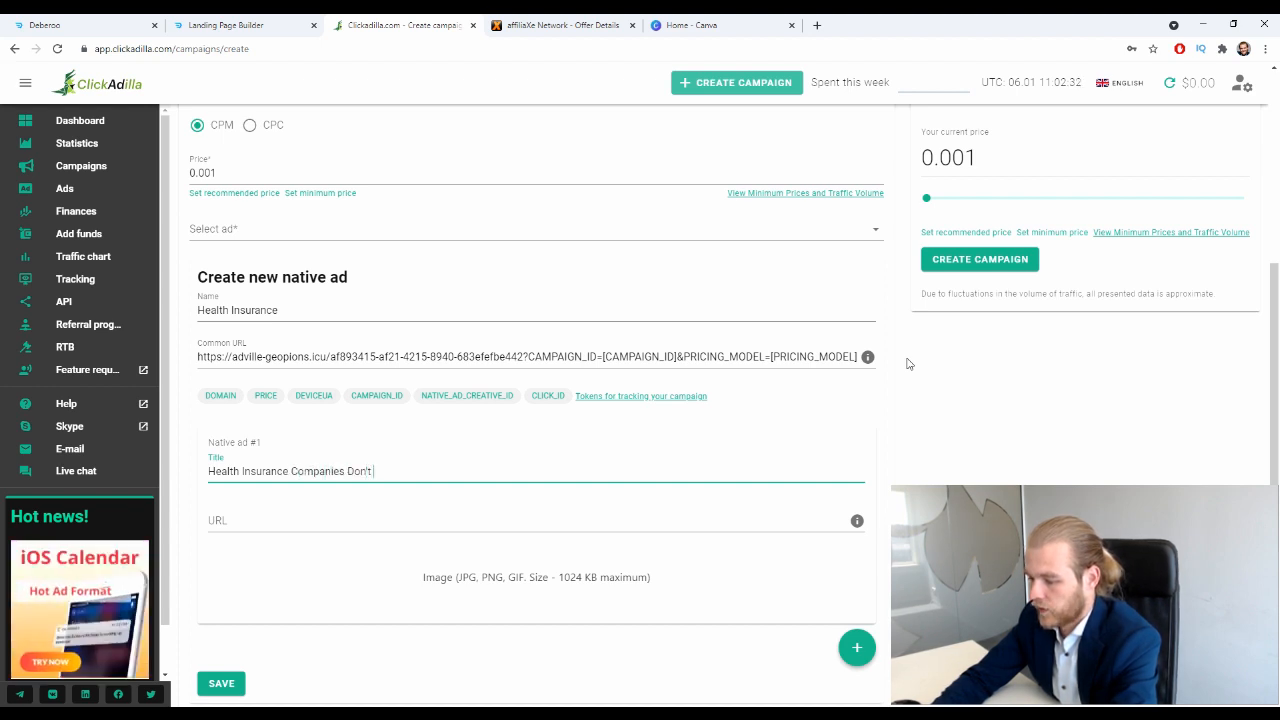
text( Want Yo)
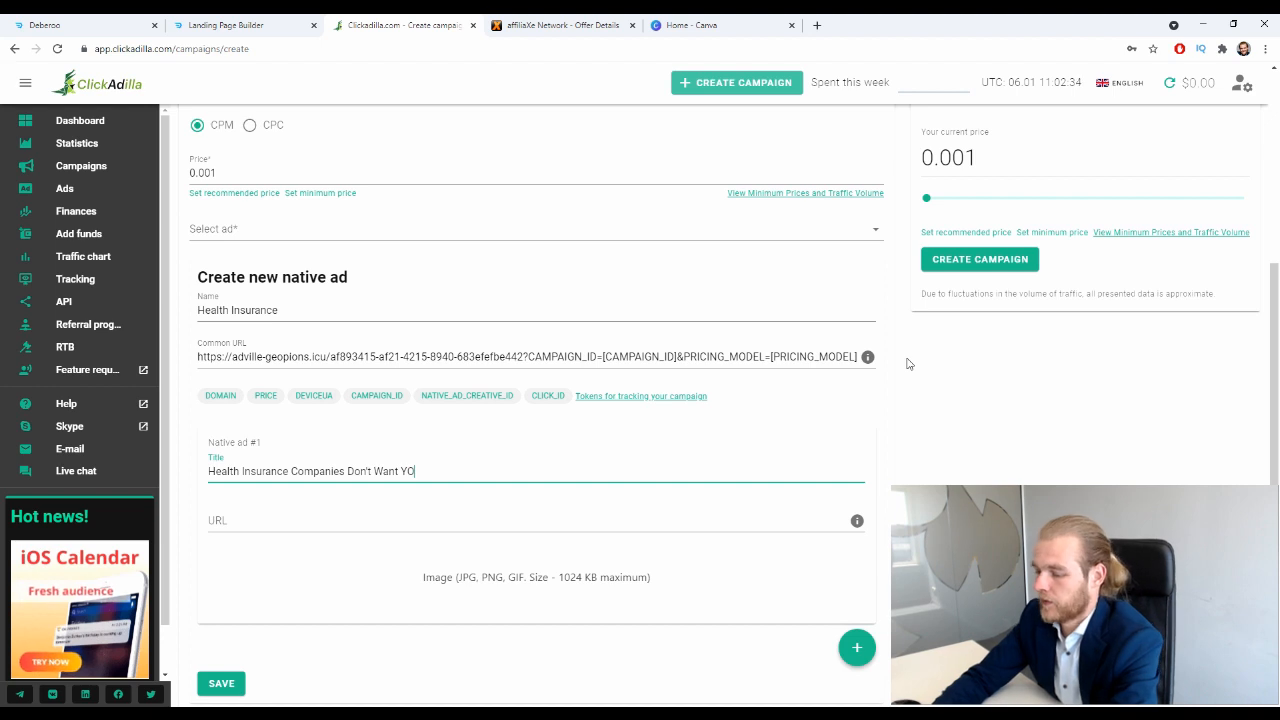
text(u to Know This)
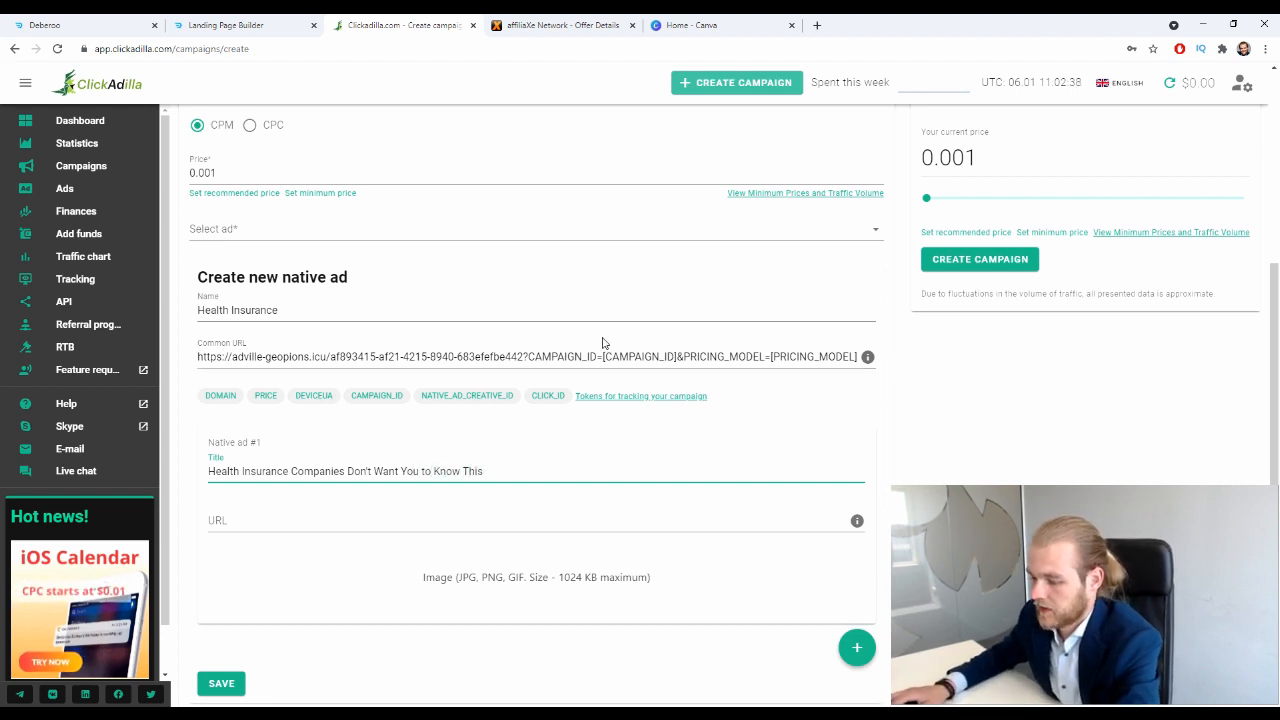
- Read the URL requirements and paste the copied tracker campaign URL as the first native ad's URL
click(285, 522)
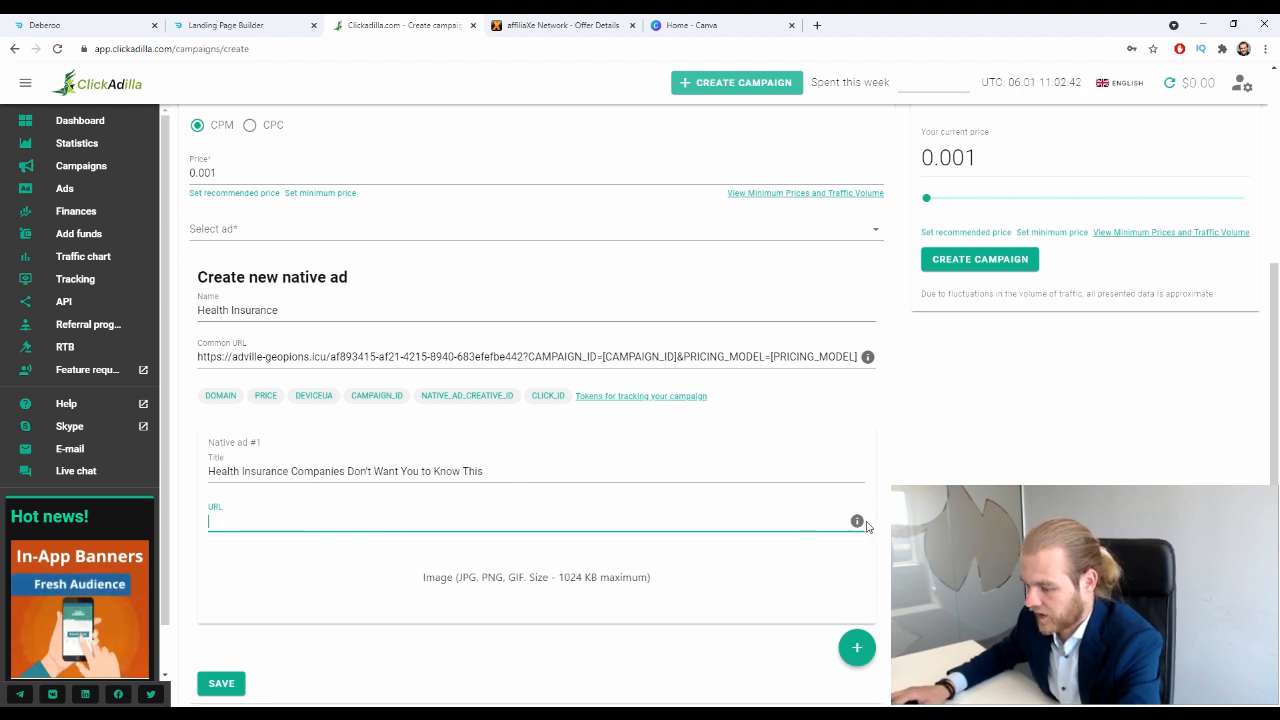
mouse_move(858, 526)
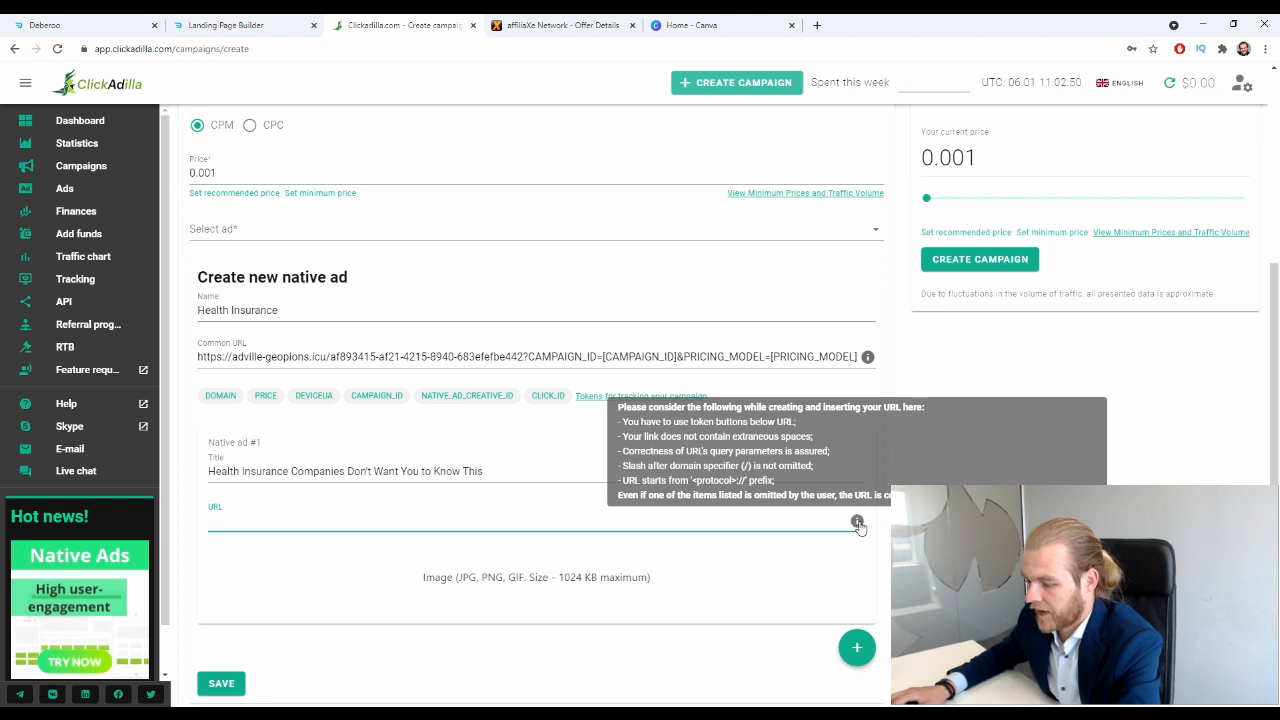
mouse_move(869, 360)
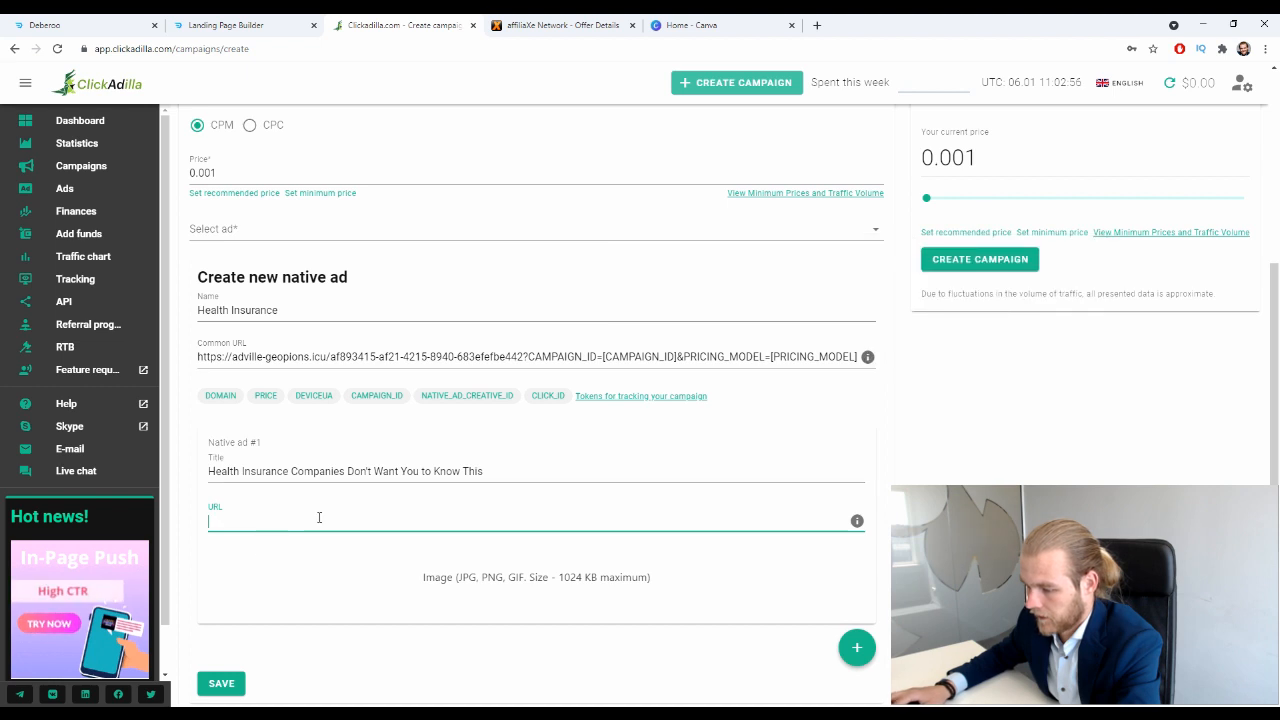
key(ctrl+v)
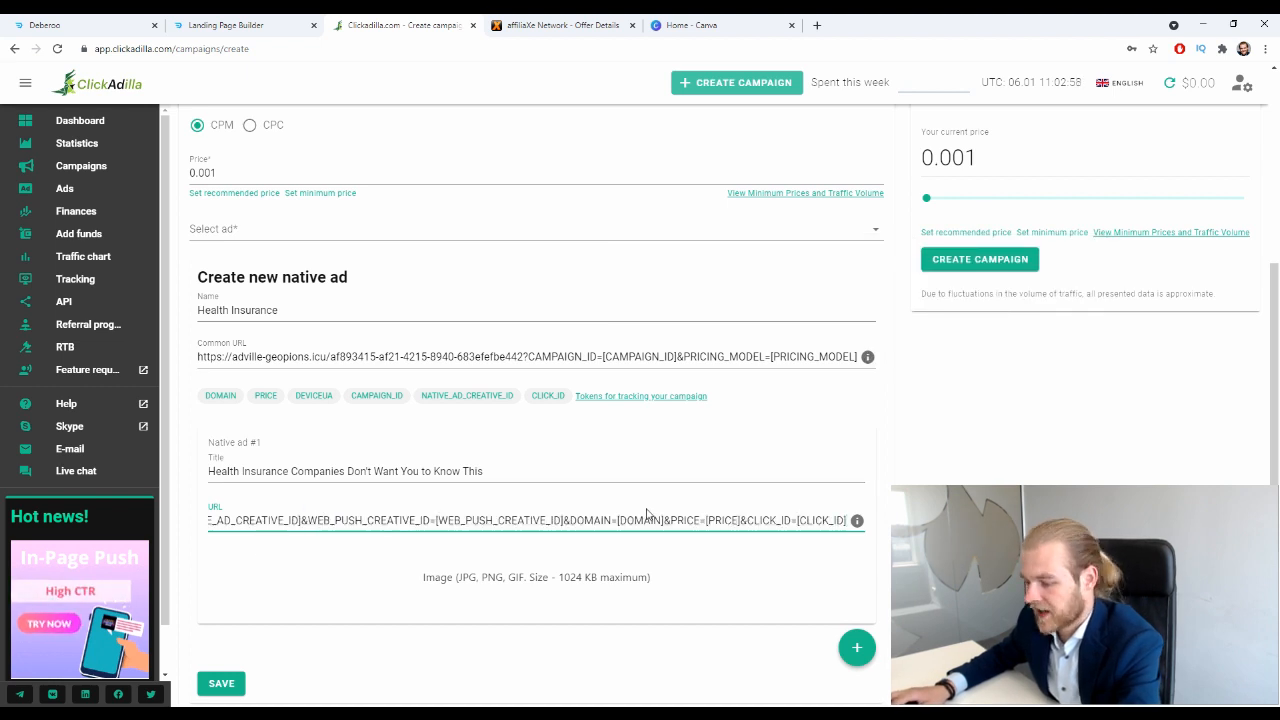
drag(638, 519, 323, 520)
click(786, 489)
scroll(786, 489, down, 2)
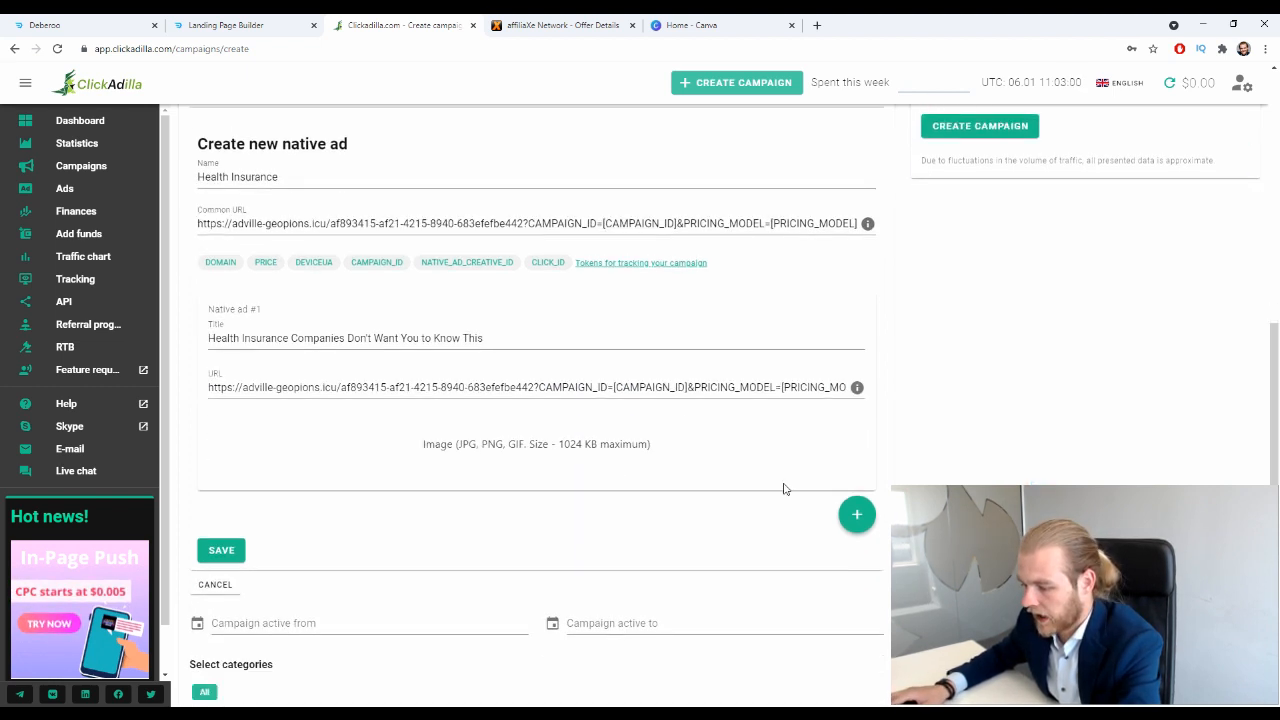
scroll(557, 457, up, 1)
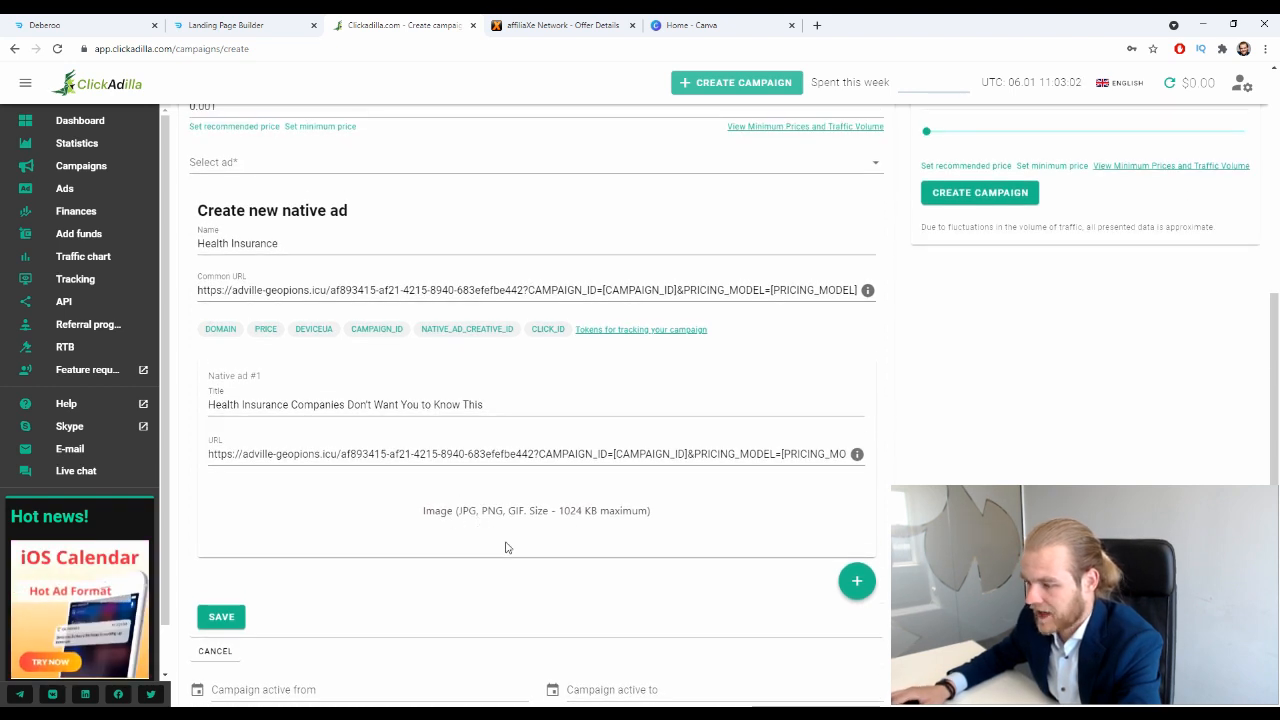
- Switch to Canva and create a new blank custom-size design of 600 × 500 px
click(680, 24)
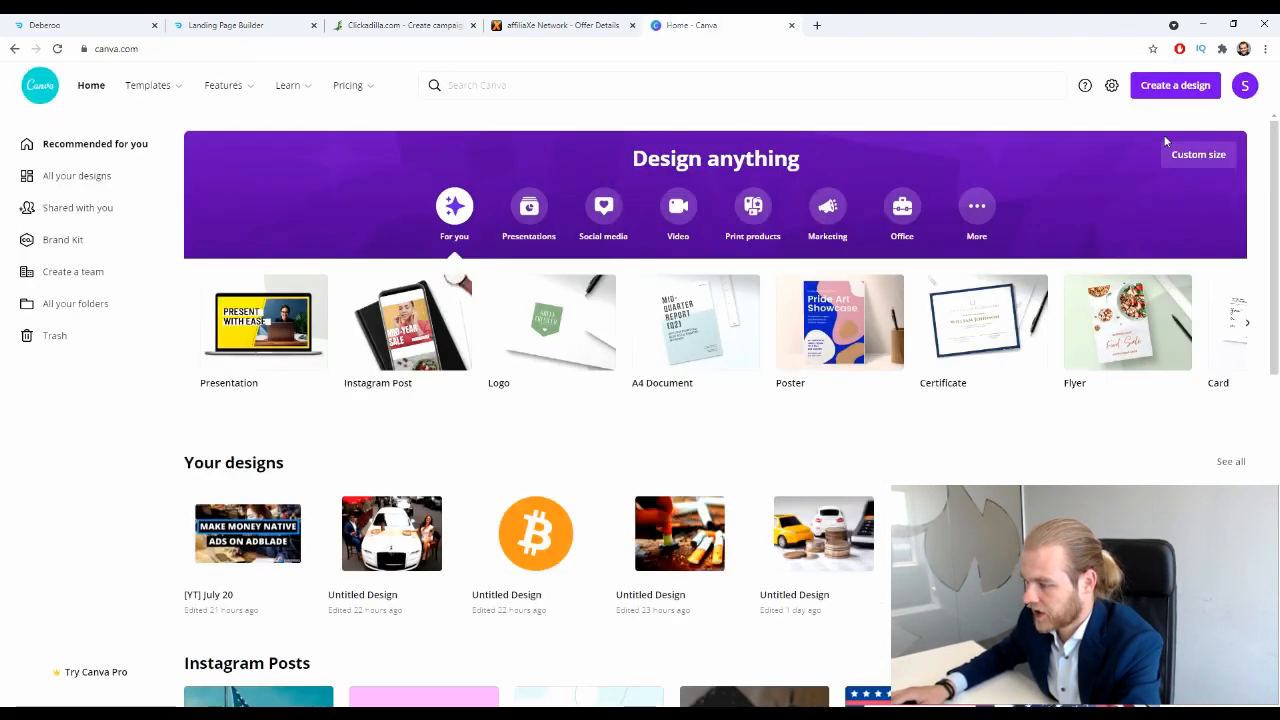
click(1172, 85)
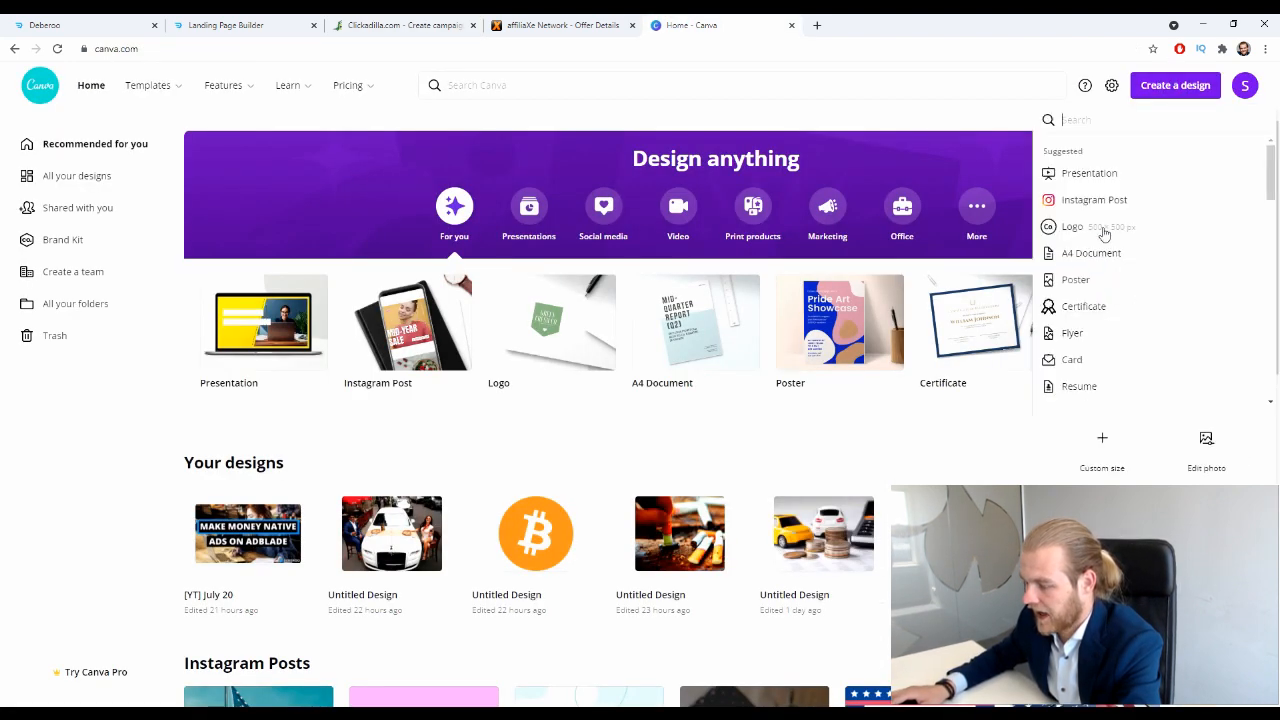
click(1119, 442)
click(1154, 195)
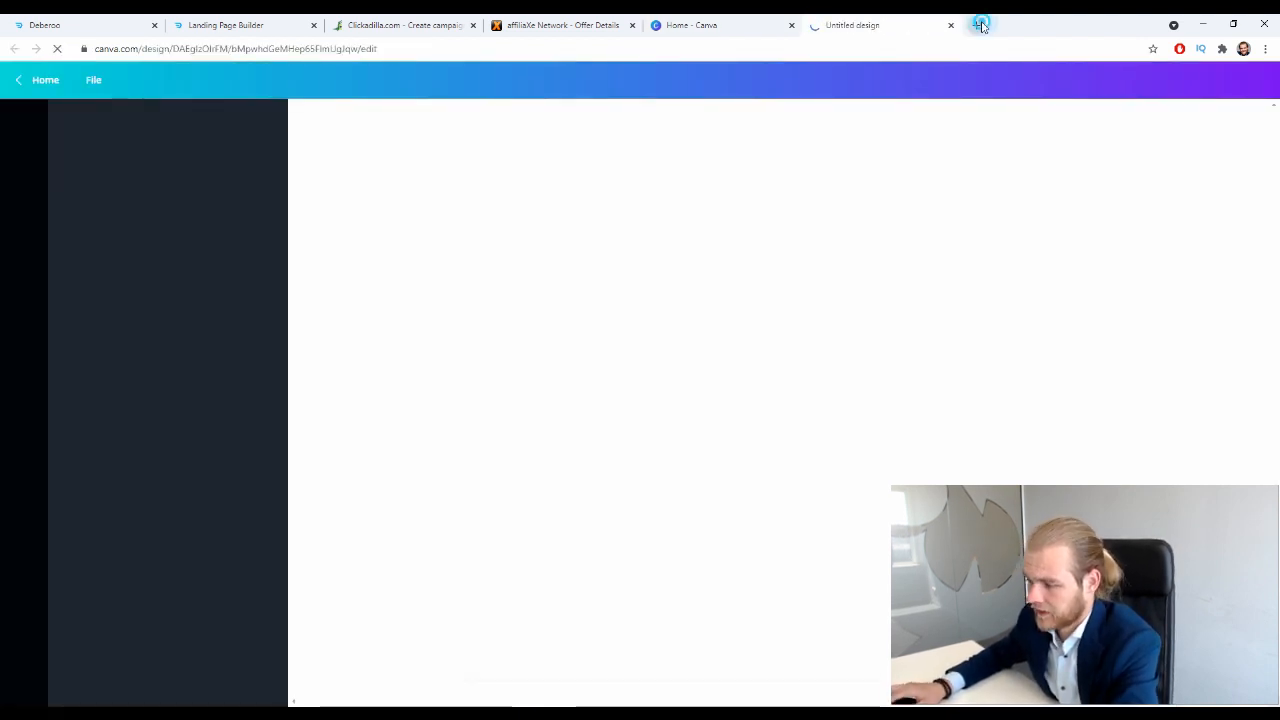
- Search Google Images in a new browser tab for "health insurance" and browse the pictures
click(976, 25)
text(health ins)
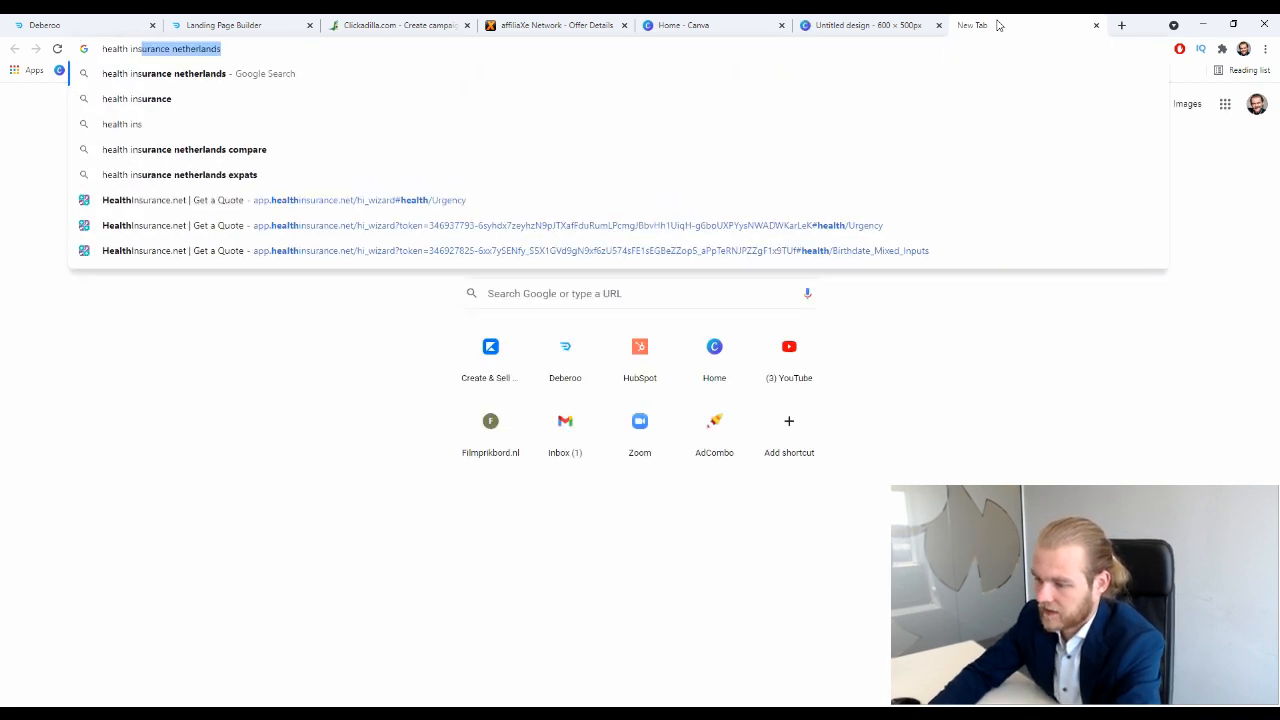
key(Right)
key(BackSpace)
key(BackSpace)
key(BackSpace)
key(BackSpace)
key(BackSpace)
key(BackSpace)
key(BackSpace)
key(BackSpace)
key(BackSpace)
key(BackSpace)
key(BackSpace)
key(BackSpace)
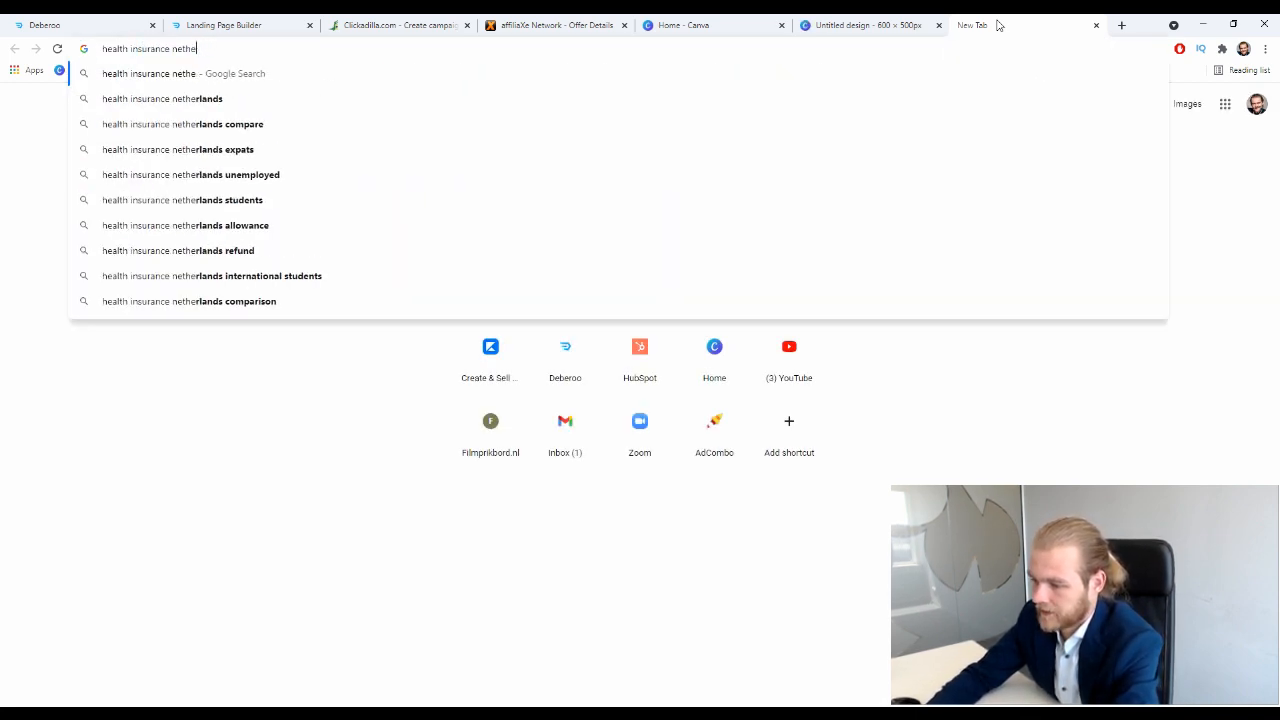
key(Return)
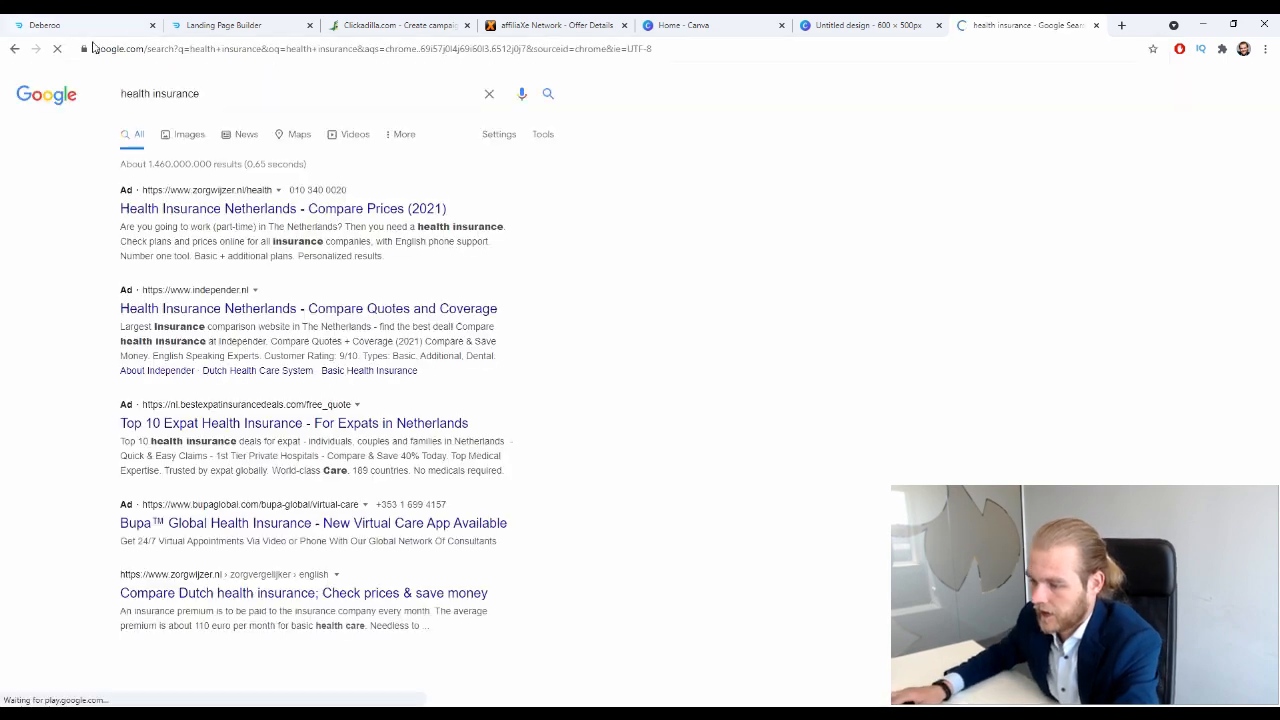
click(190, 134)
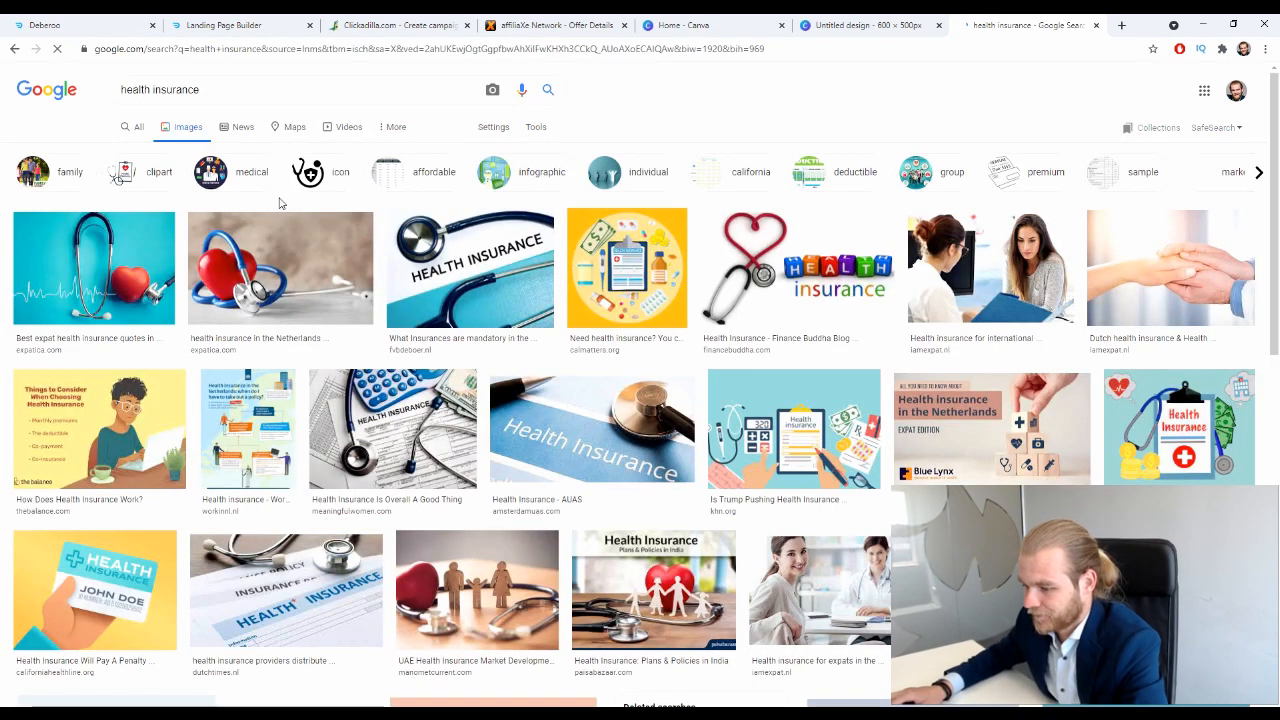
scroll(296, 175, down, 2)
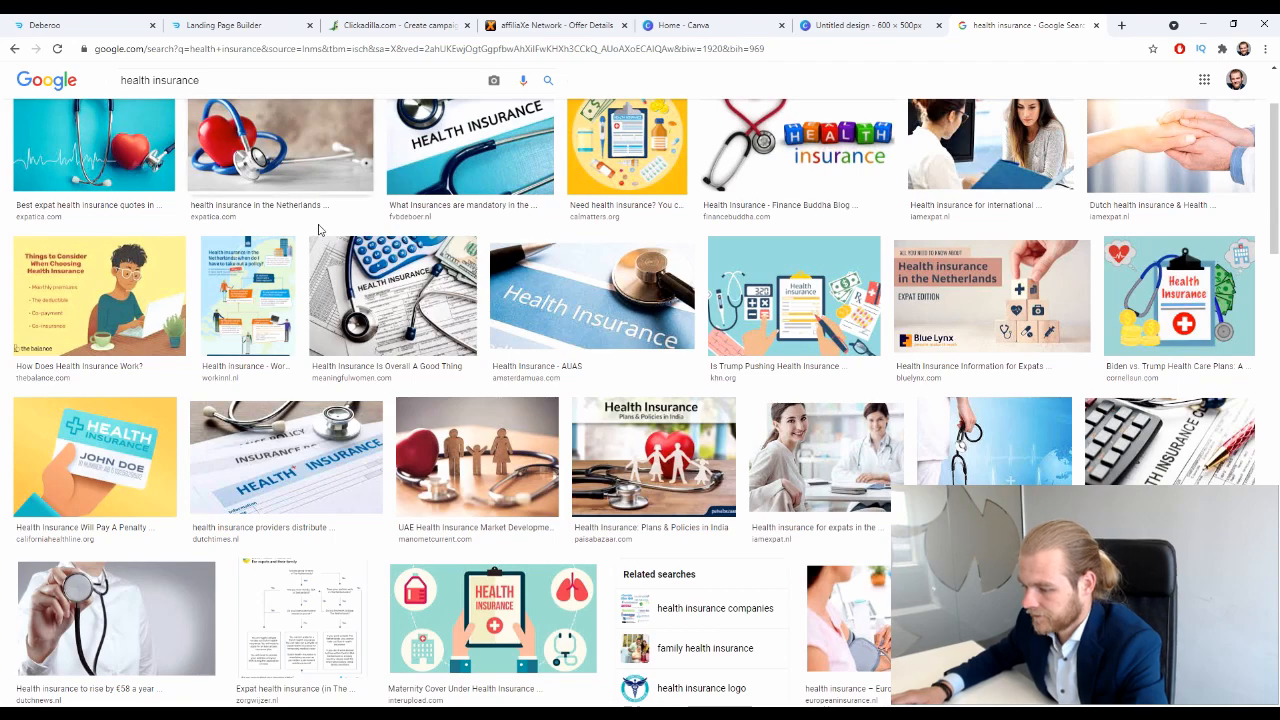
scroll(318, 230, down, 2)
scroll(318, 230, up, 4)
- Refine the image search to "health insurance expensive" and preview the picture of the masked hundred-dollar bill with a stethoscope
click(273, 82)
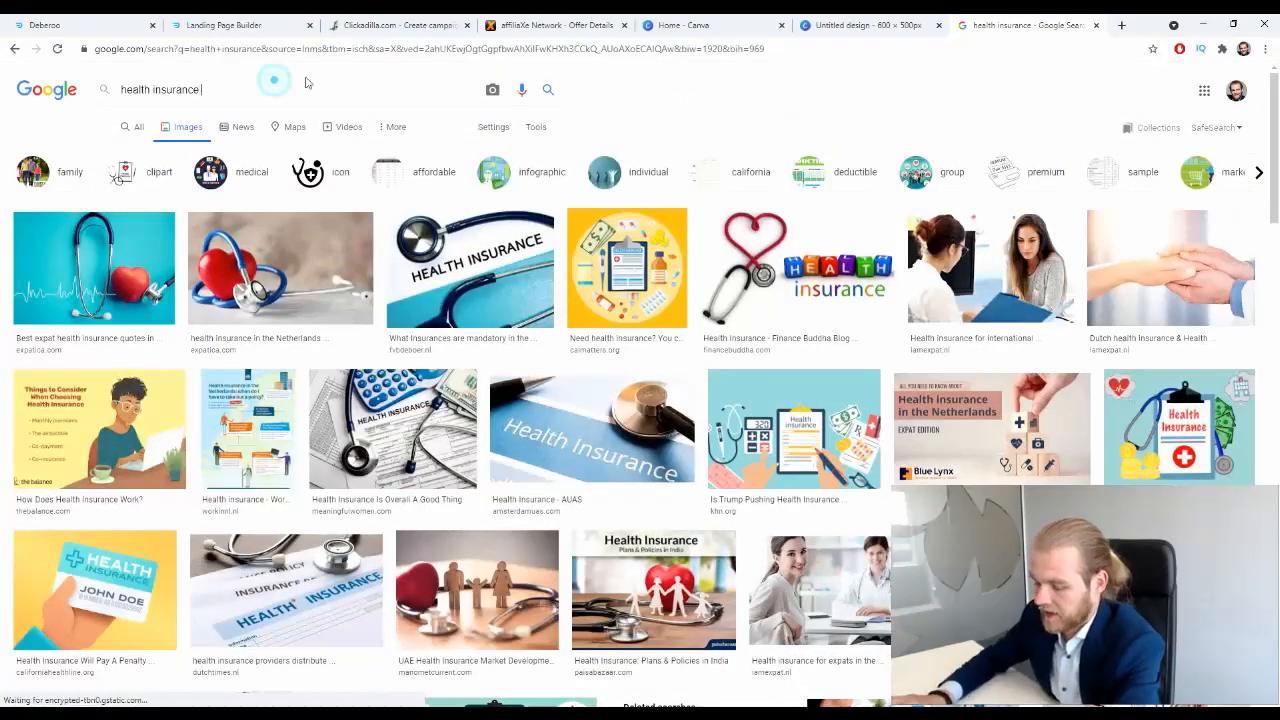
text(expensive)
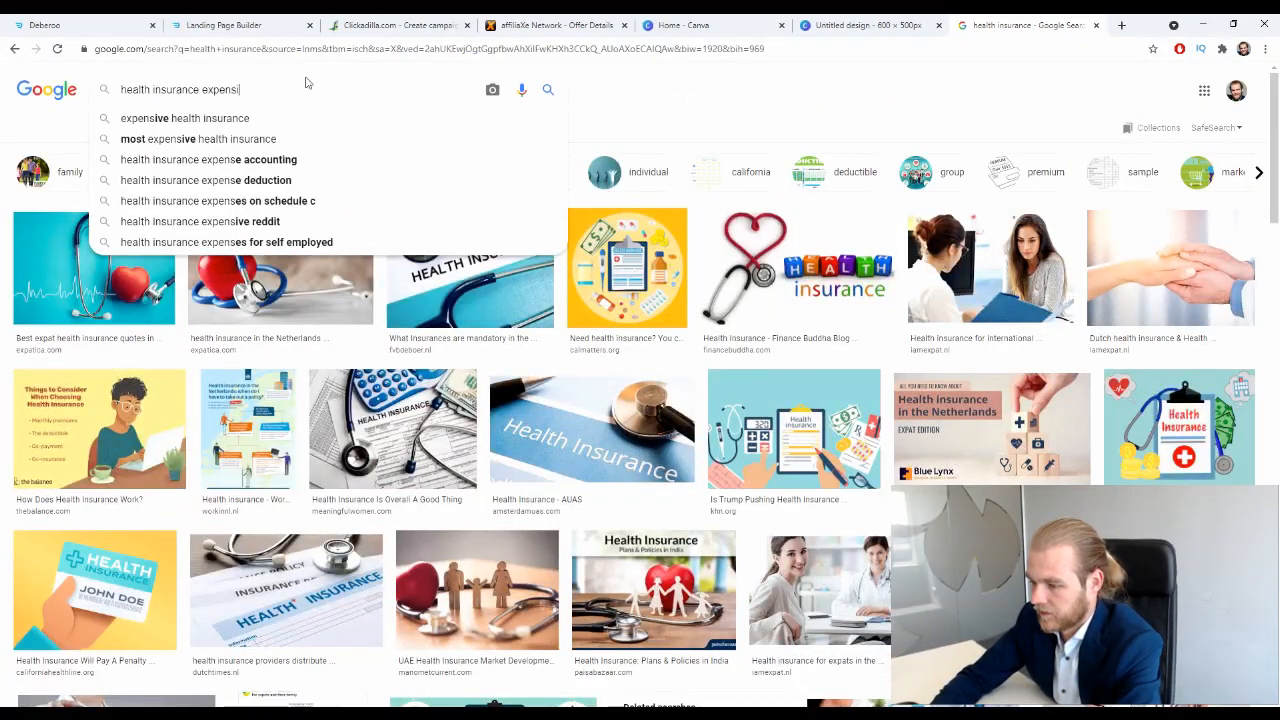
key(Return)
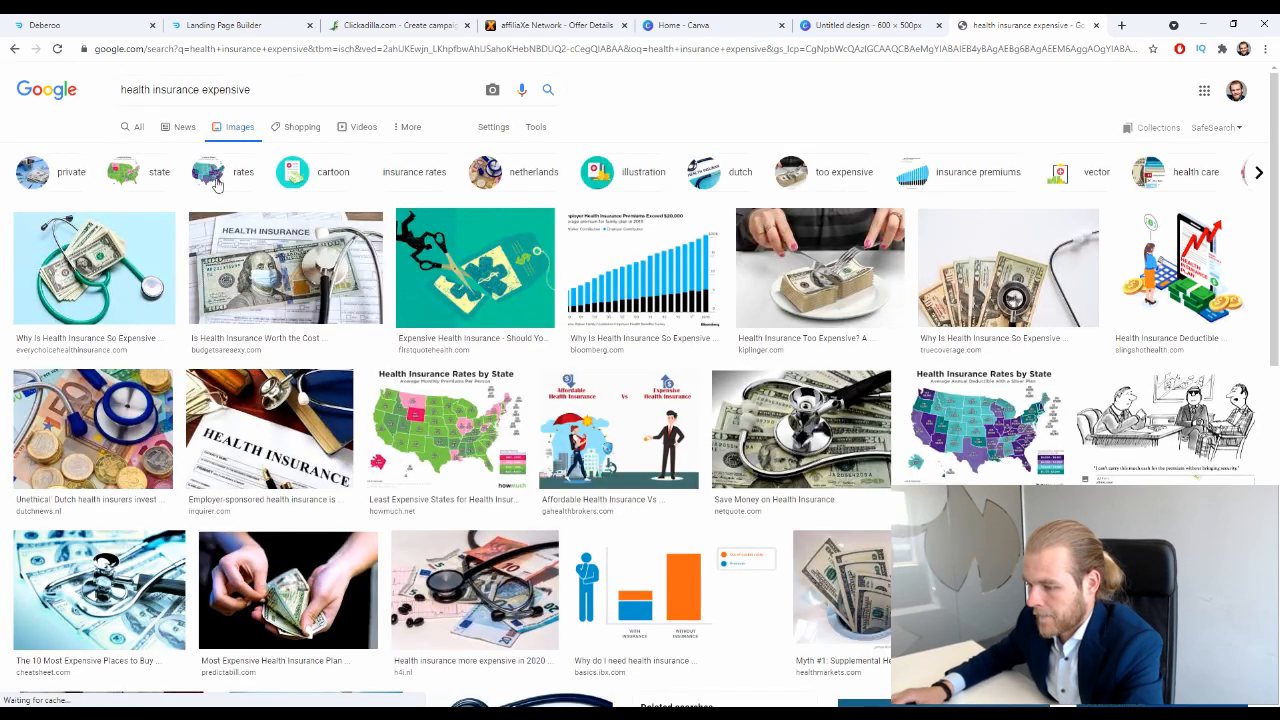
click(231, 288)
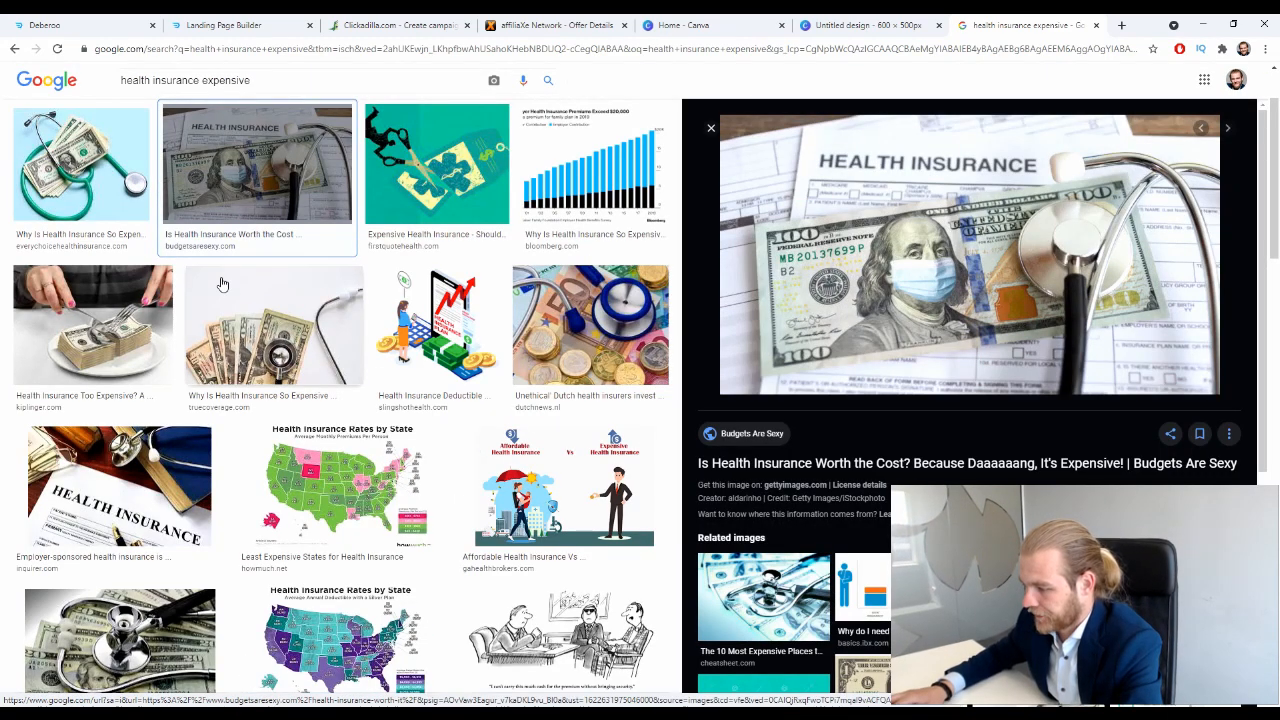
- Browse the remaining "health insurance expensive" image results for alternative ad pictures
scroll(222, 285, down, 1)
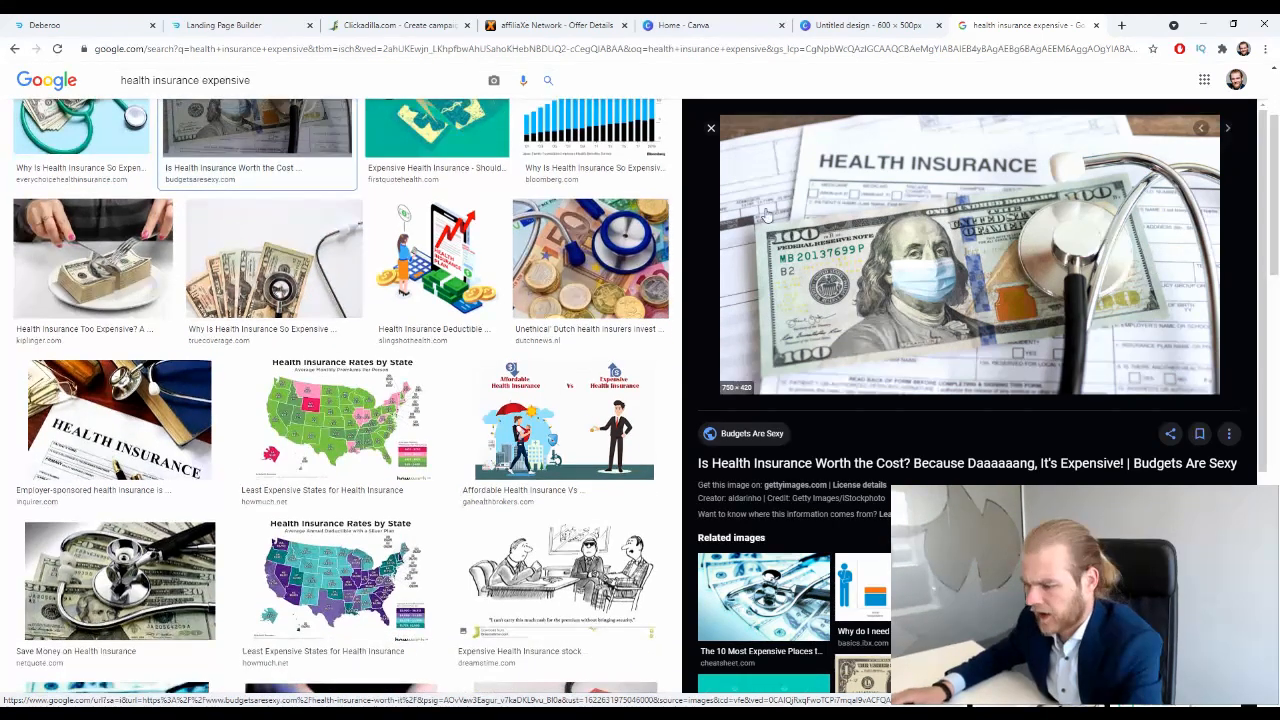
scroll(957, 233, down, 2)
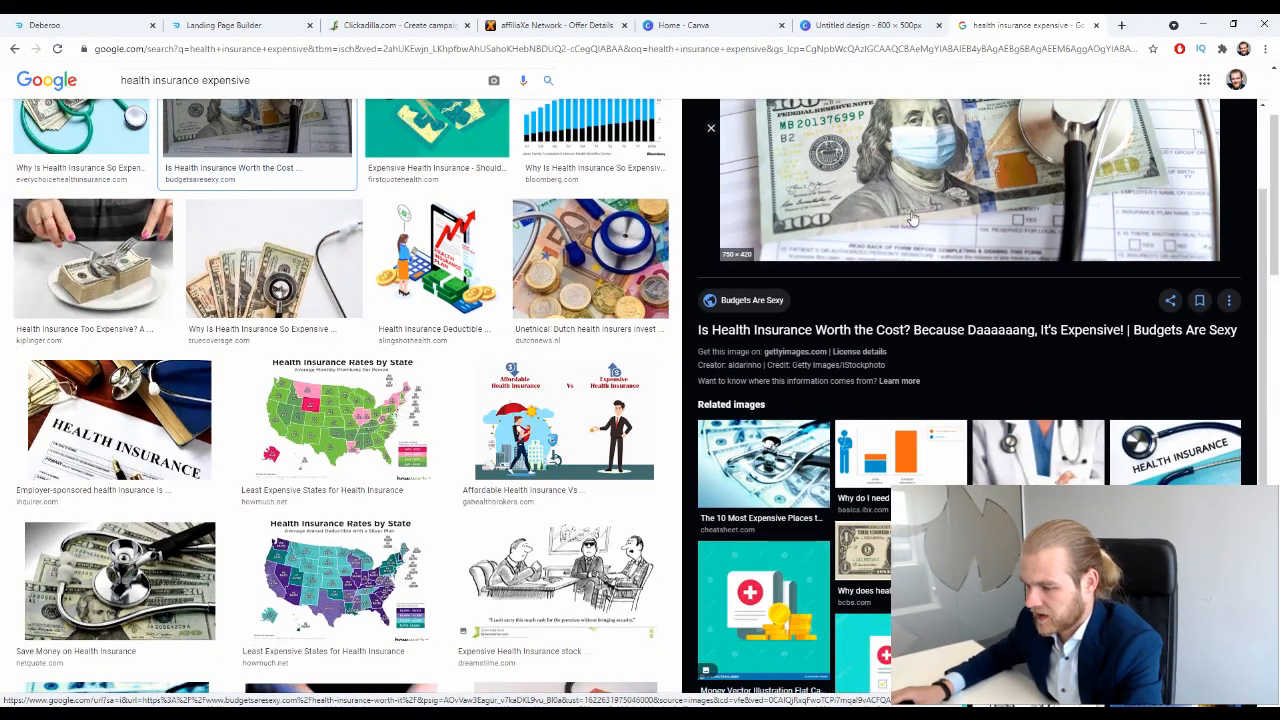
scroll(957, 233, up, 2)
scroll(428, 300, down, 2)
scroll(428, 300, down, 8)
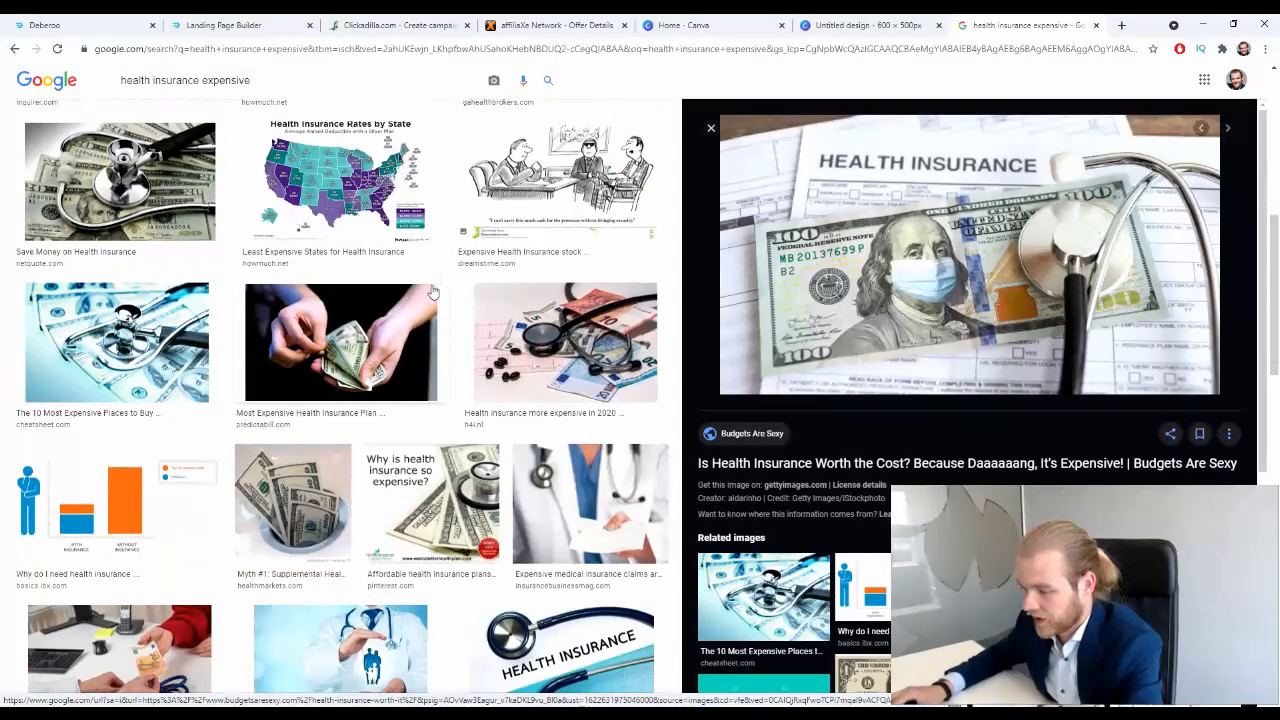
scroll(425, 305, down, 5)
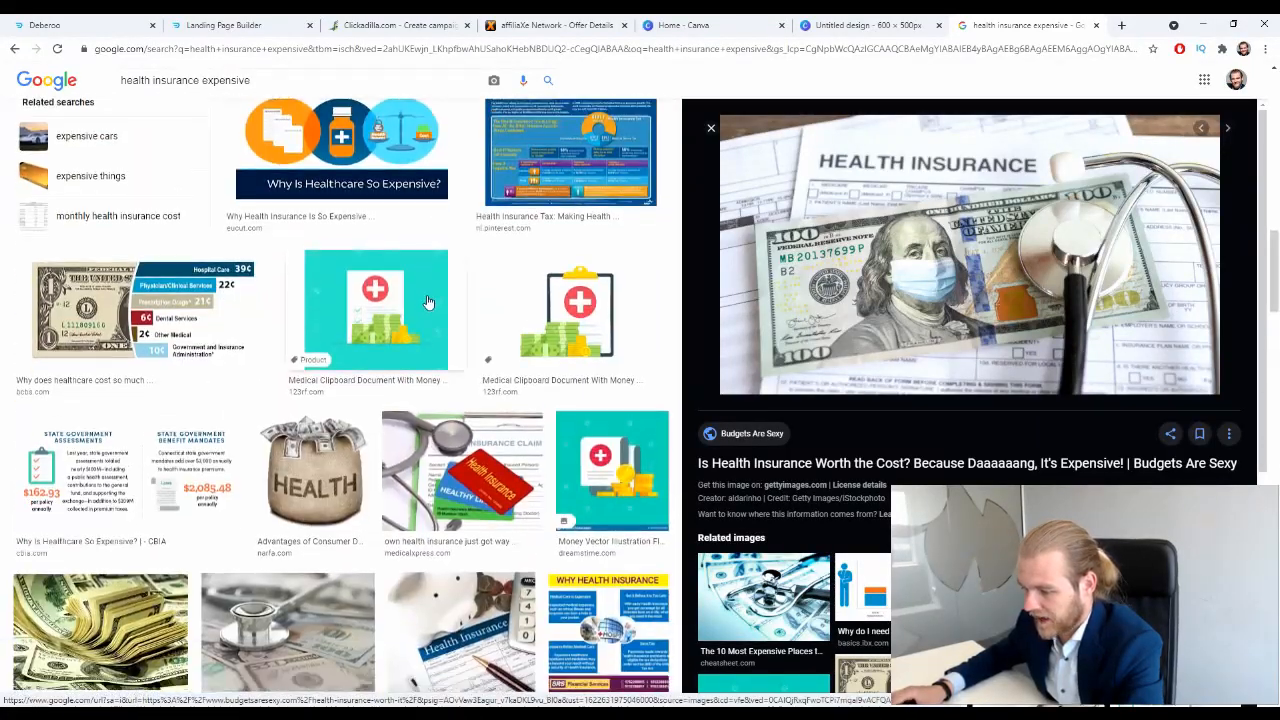
scroll(430, 302, down, 10)
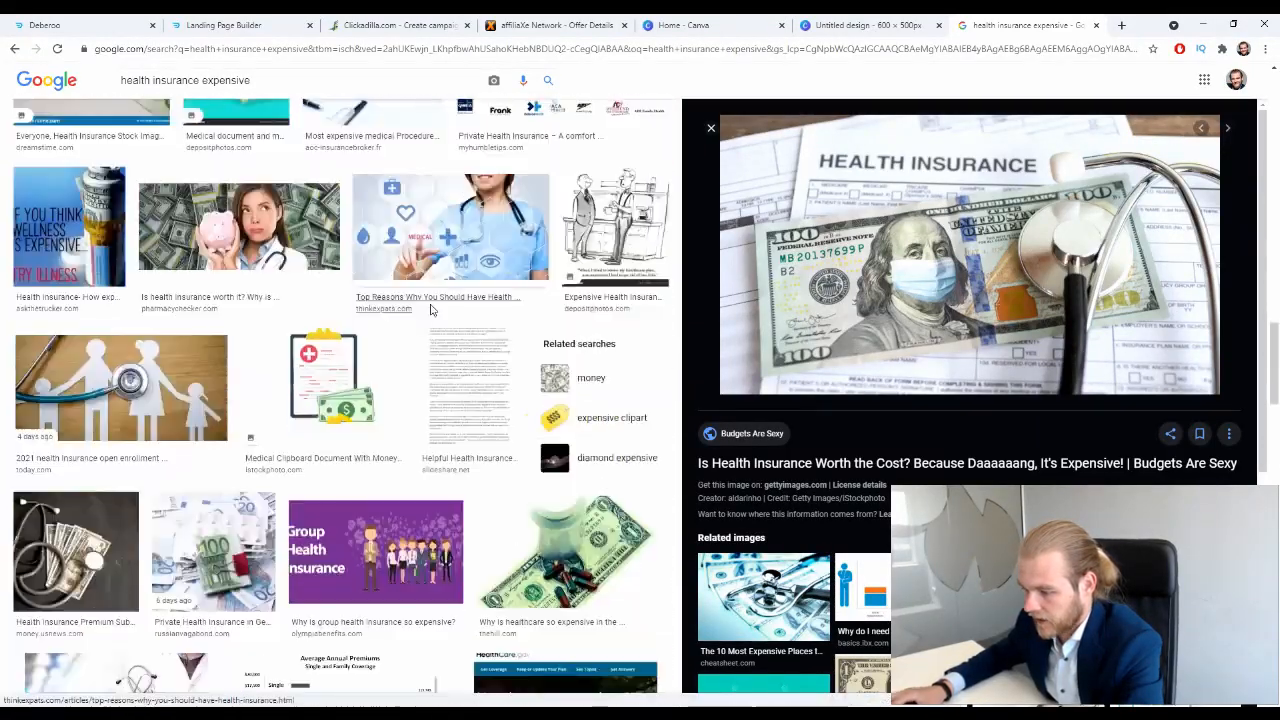
scroll(437, 305, down, 4)
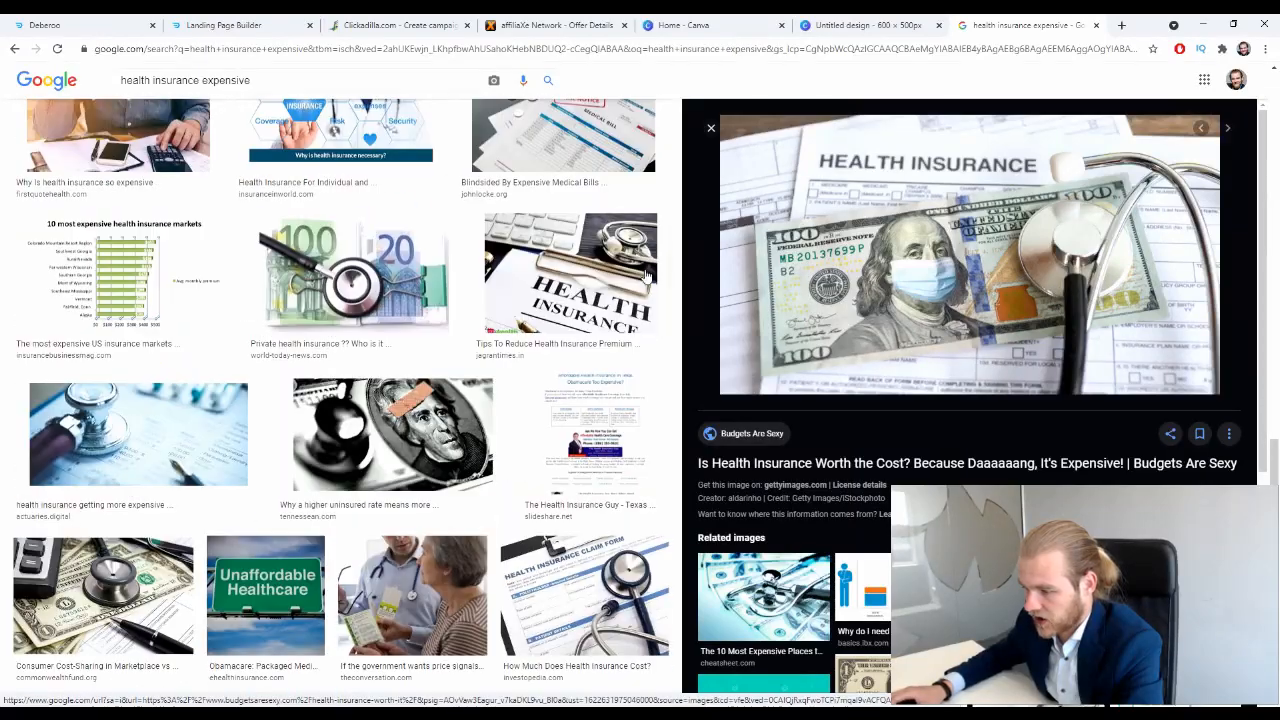
scroll(600, 280, down, 6)
scroll(476, 285, up, 4)
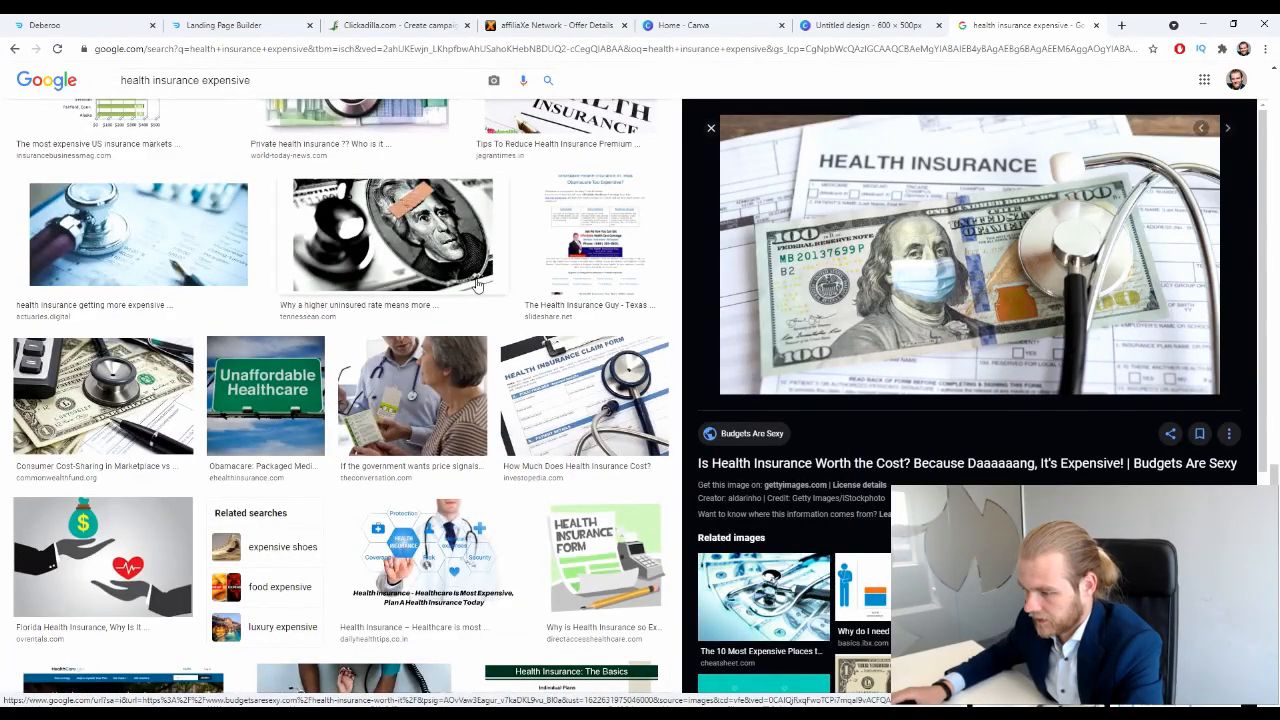
scroll(478, 285, down, 10)
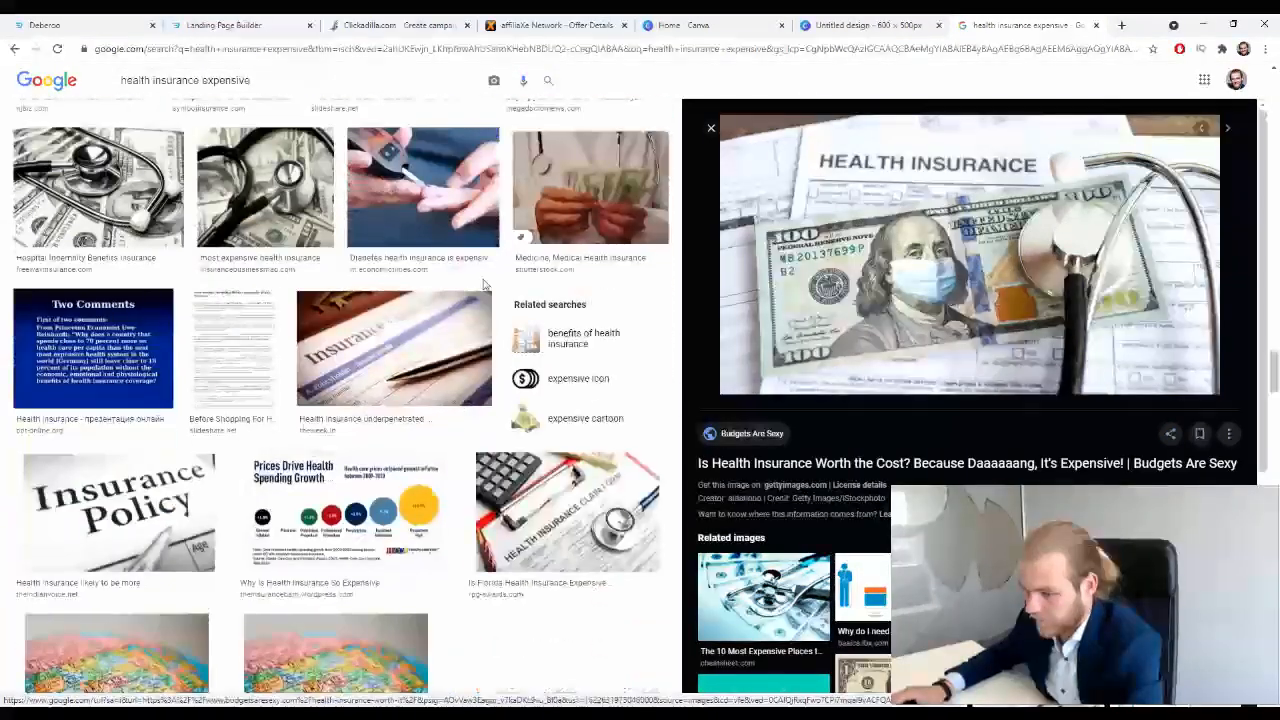
scroll(483, 285, down, 12)
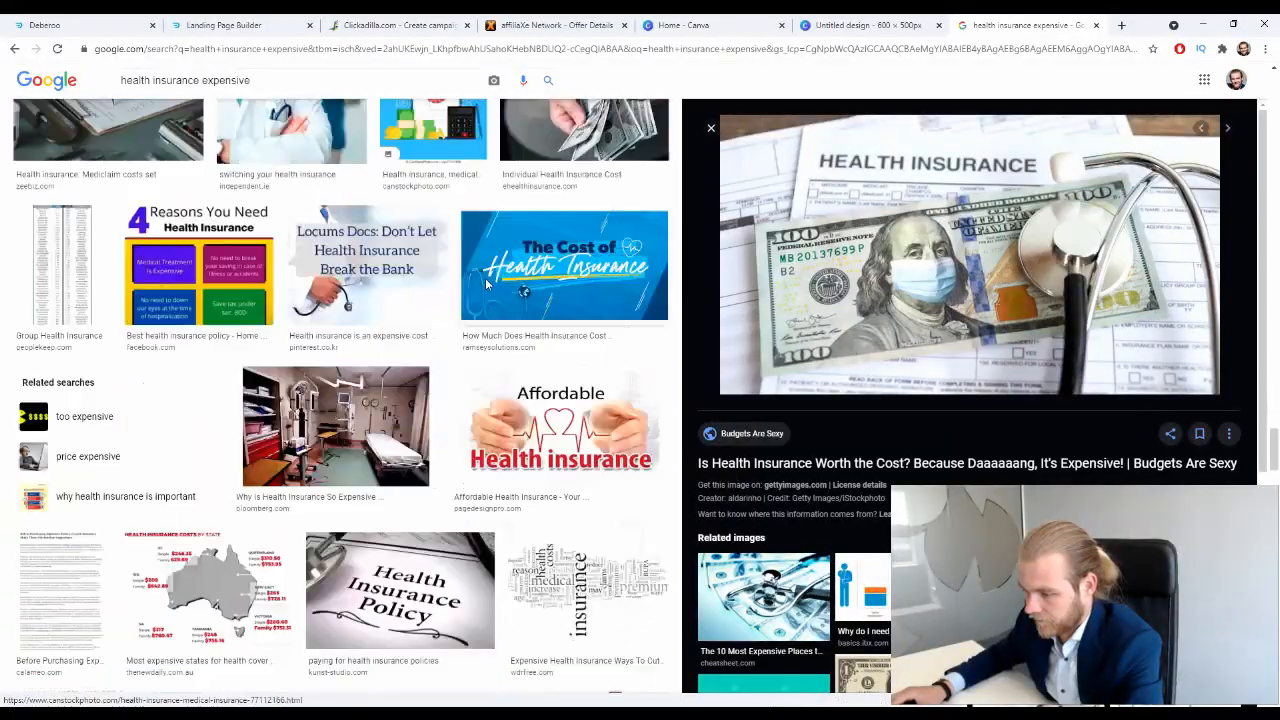
scroll(487, 285, down, 4)
scroll(880, 280, down, 2)
scroll(880, 280, up, 2)
- Save the previewed picture of the masked hundred-dollar bill with a stethoscope to the computer
right_click(884, 258)
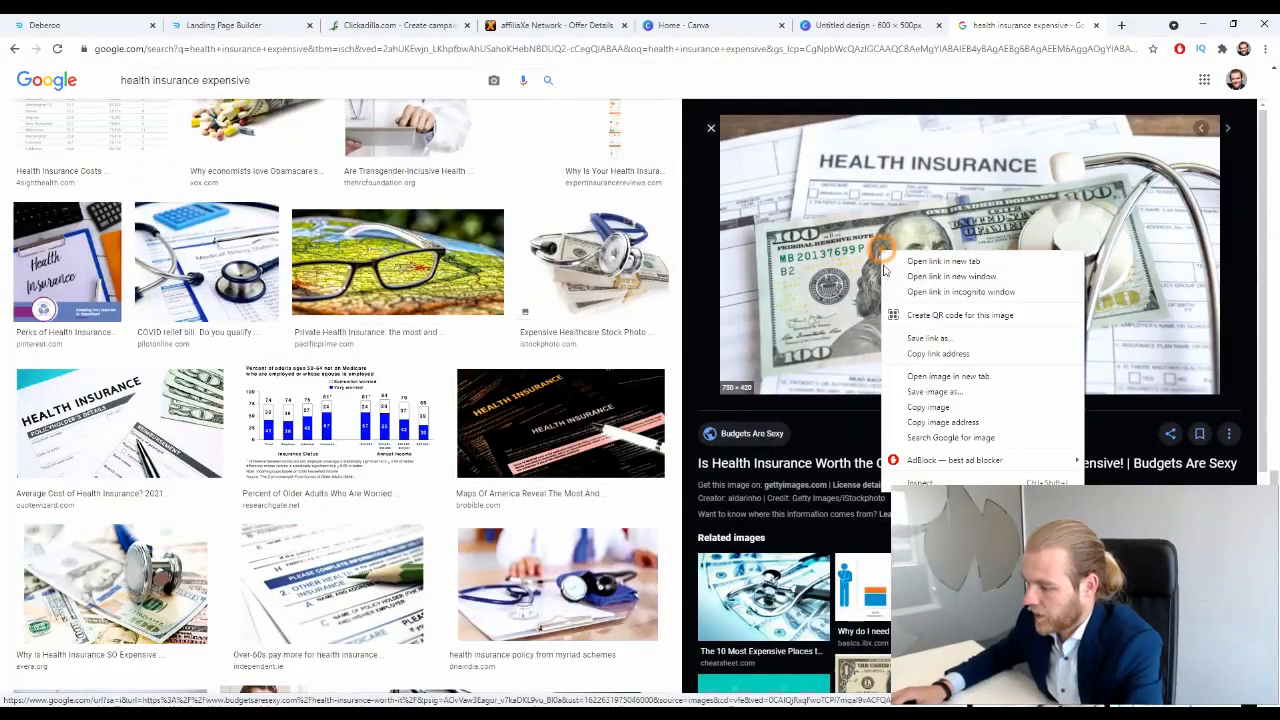
click(957, 396)
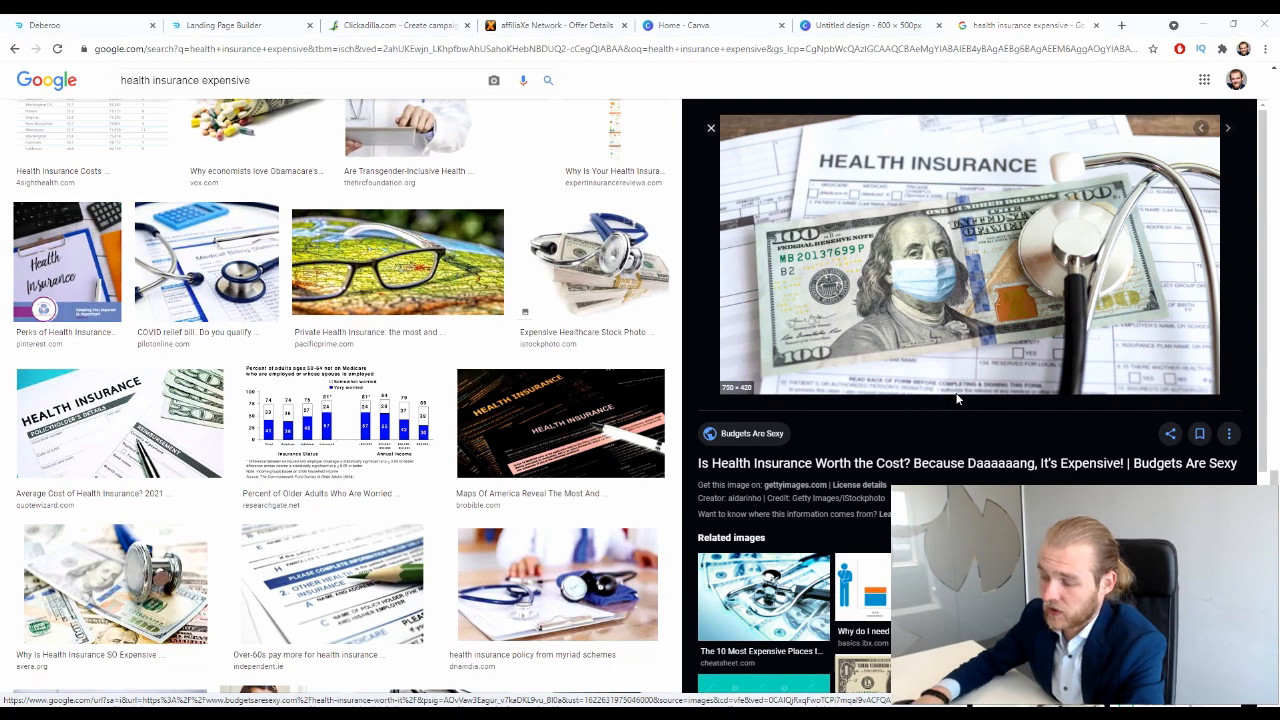
key(Return)
- Switch to Canva, fill the 600 × 500 px design with the saved health insurance picture and download the design as a PNG
click(868, 25)
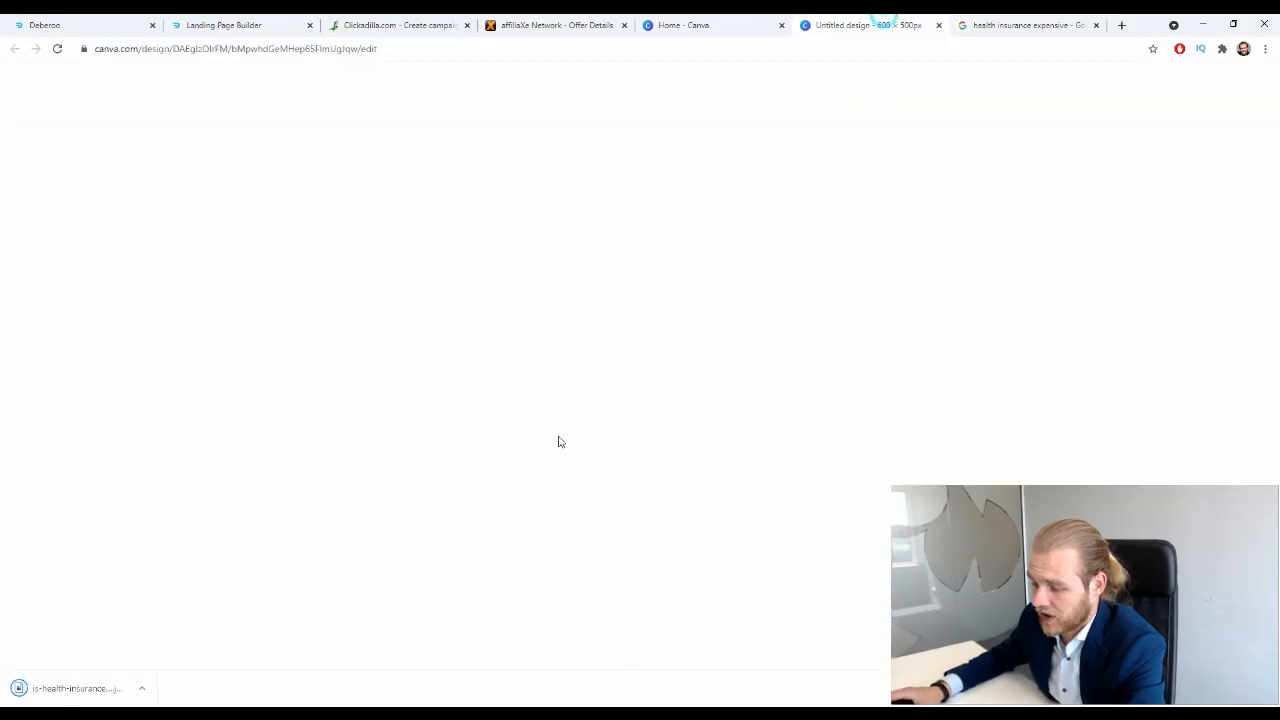
drag(40, 697, 131, 375)
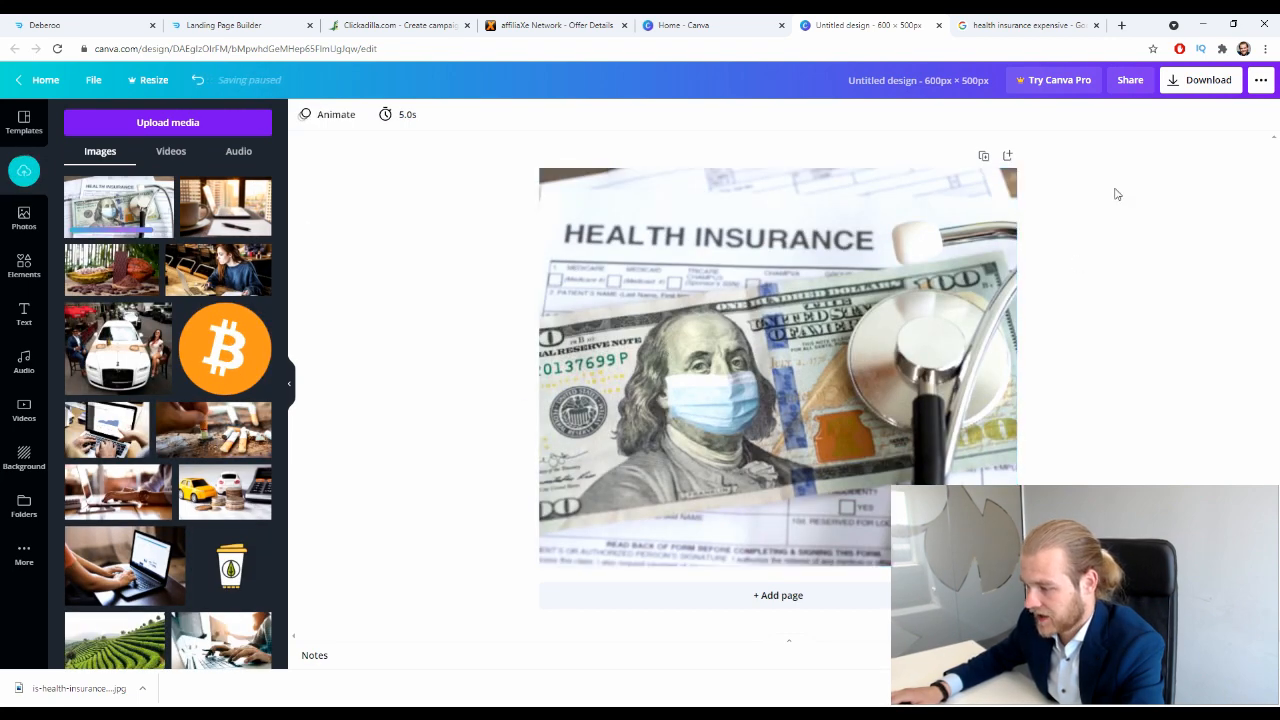
click(1197, 80)
click(1160, 306)
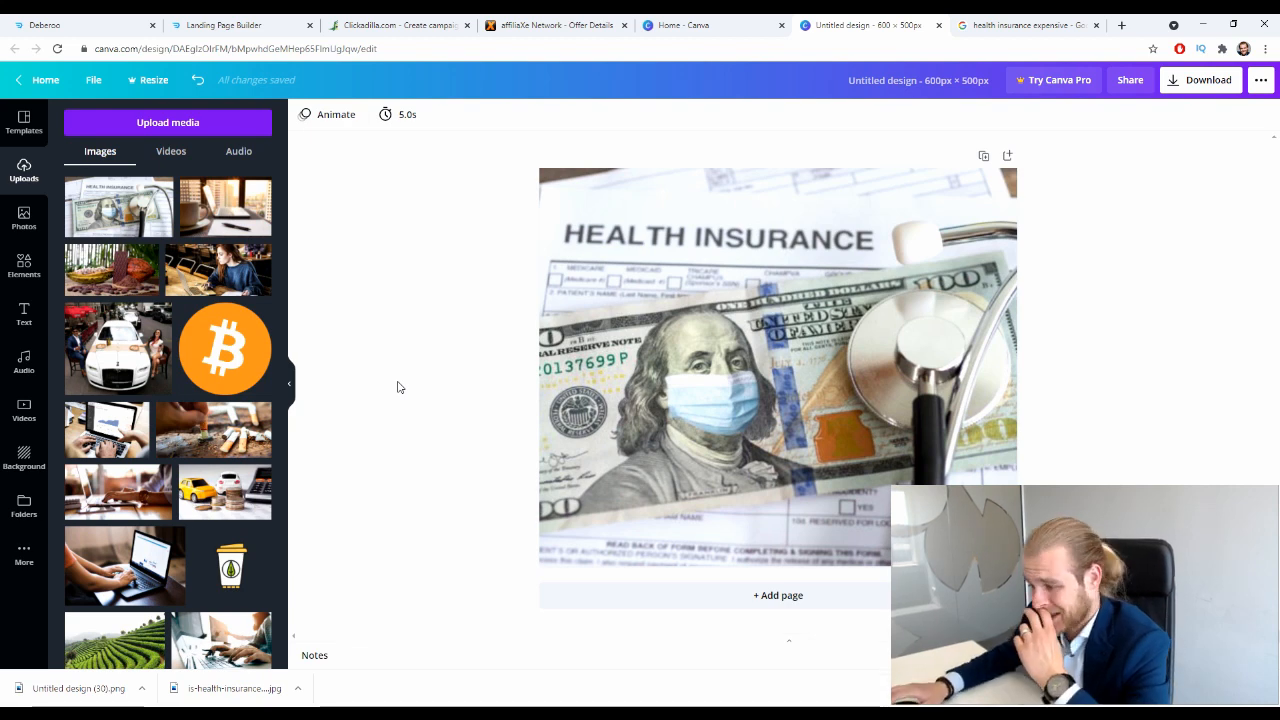
- Switch to ClickAdilla, upload "Untitled design (30).png" uncropped as the image of native ad #1 and save the Health Insurance ad
click(380, 25)
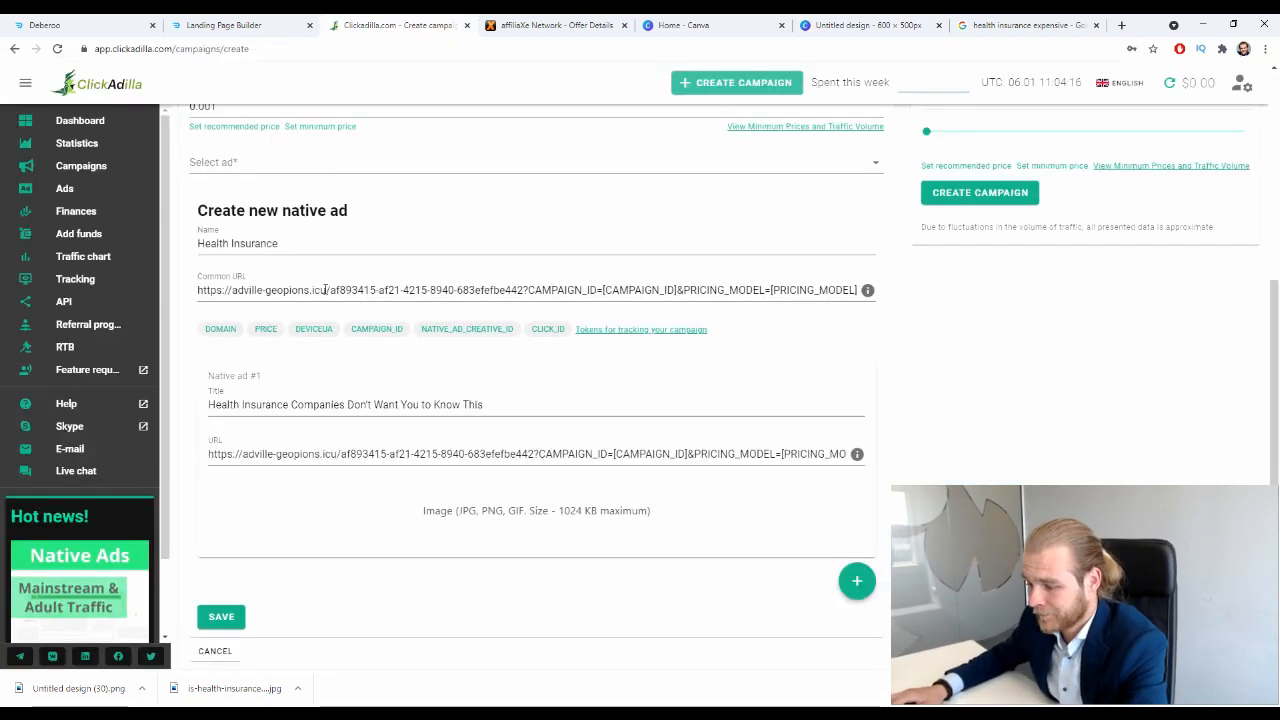
drag(104, 688, 518, 499)
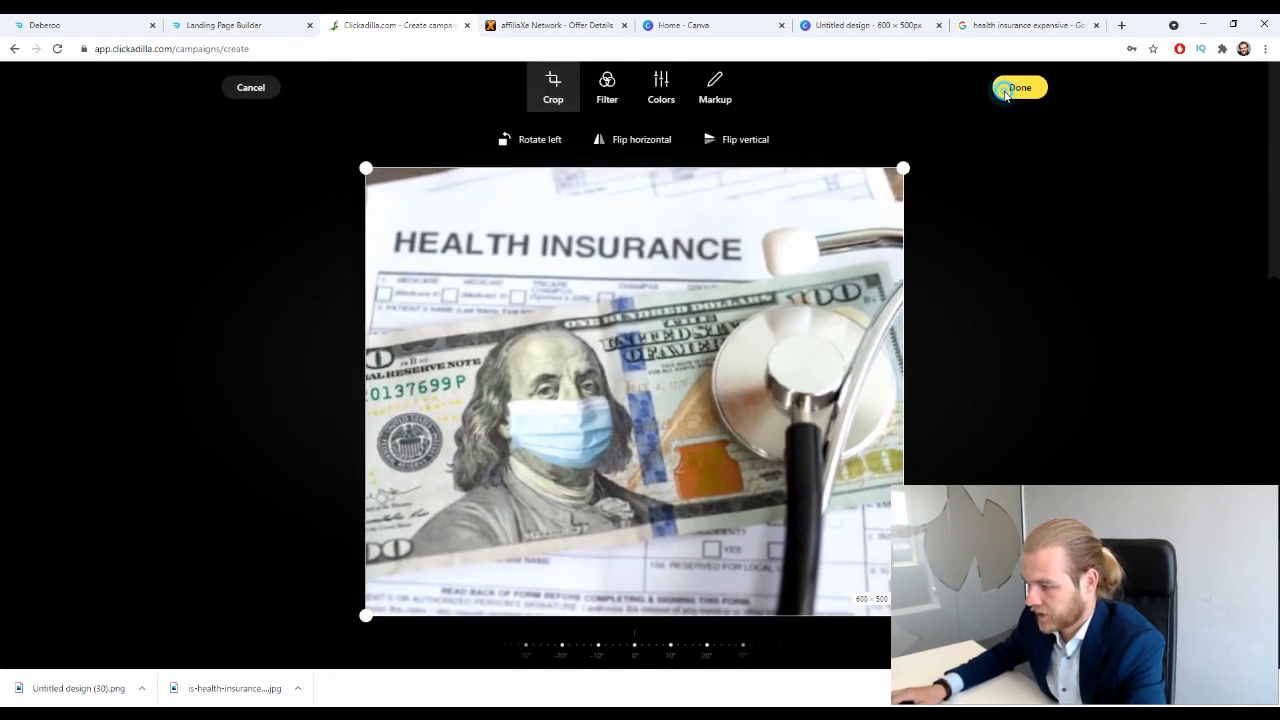
click(1015, 88)
scroll(925, 399, down, 3)
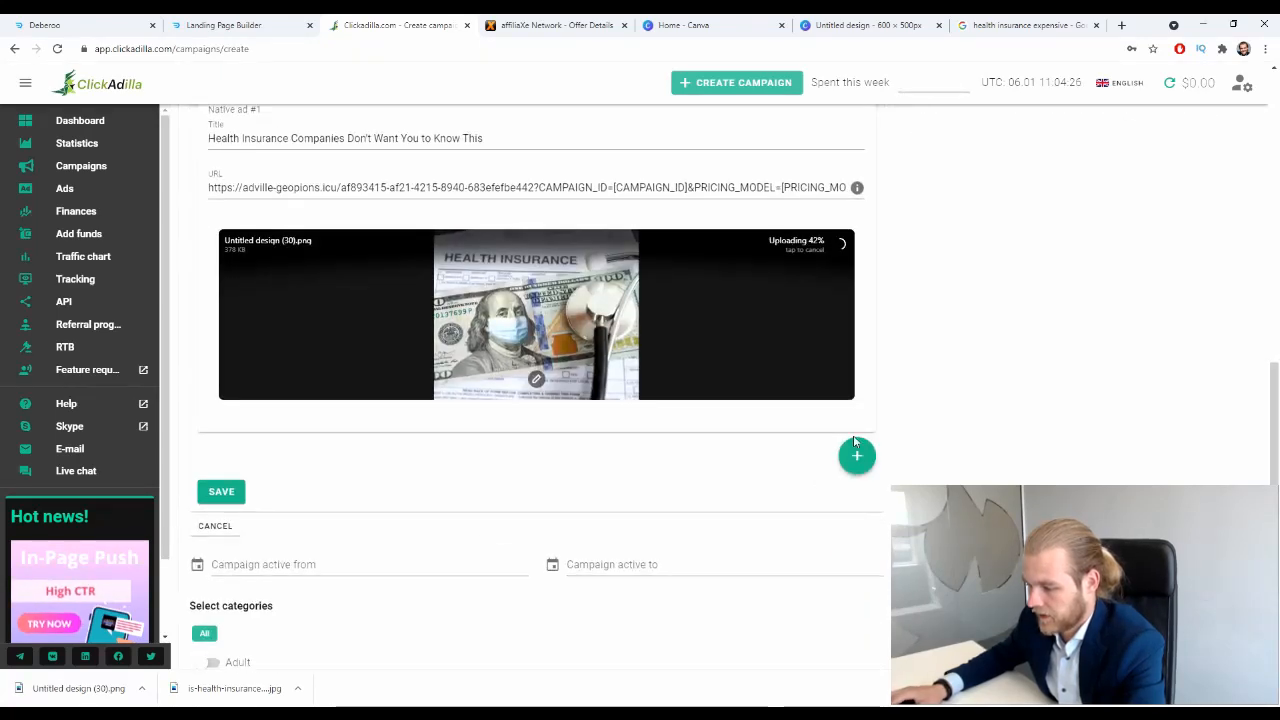
click(222, 491)
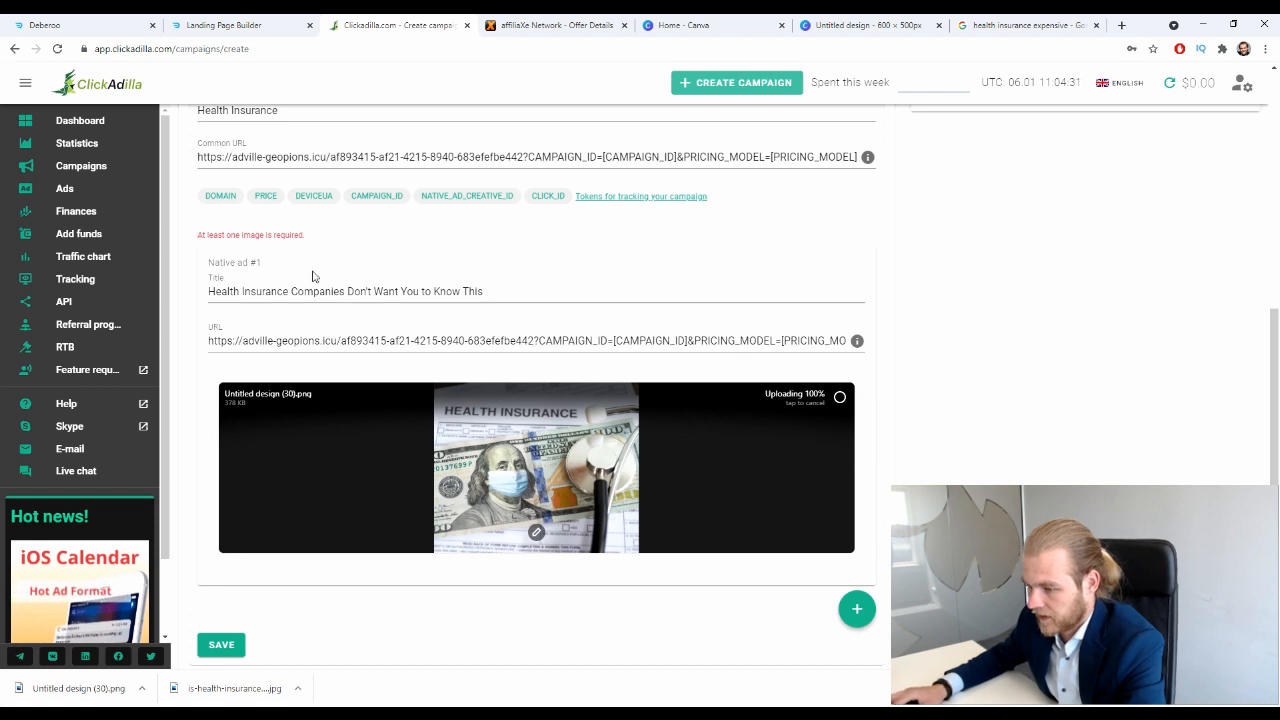
scroll(550, 270, down, 2)
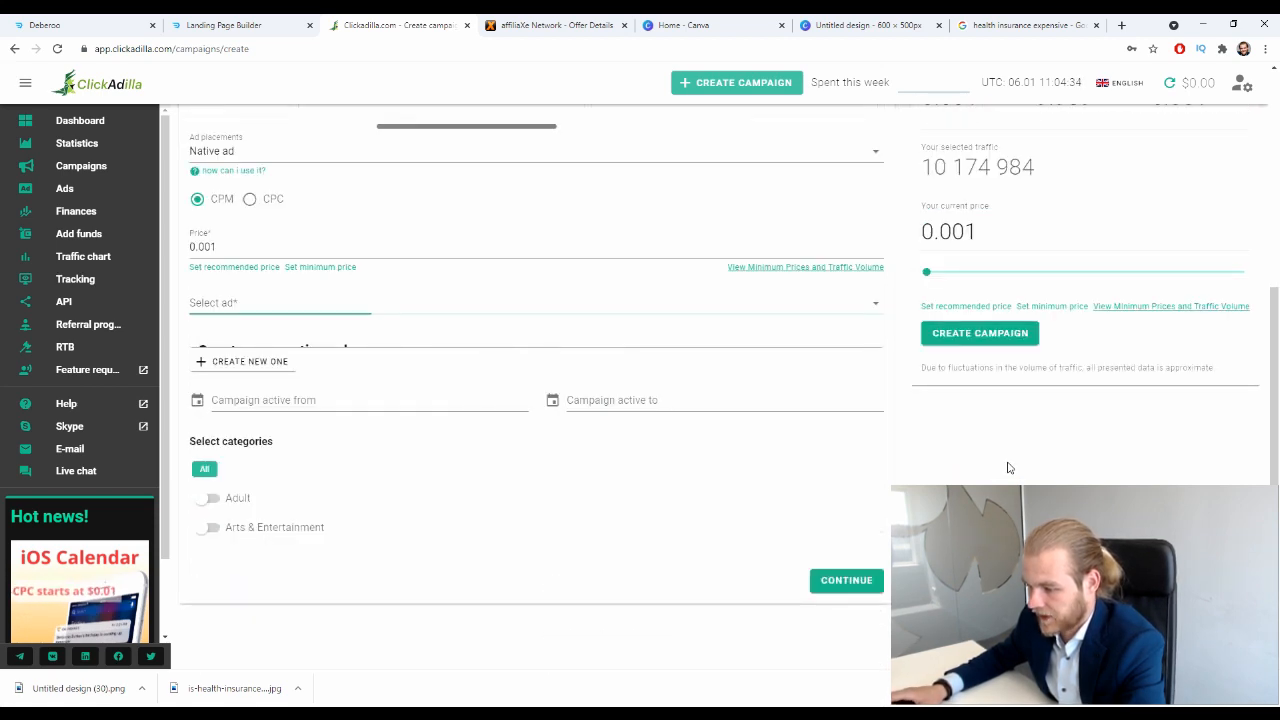
- Check the list of selectable ads for the saved Health Insurance ad
scroll(480, 358, down, 2)
click(480, 331)
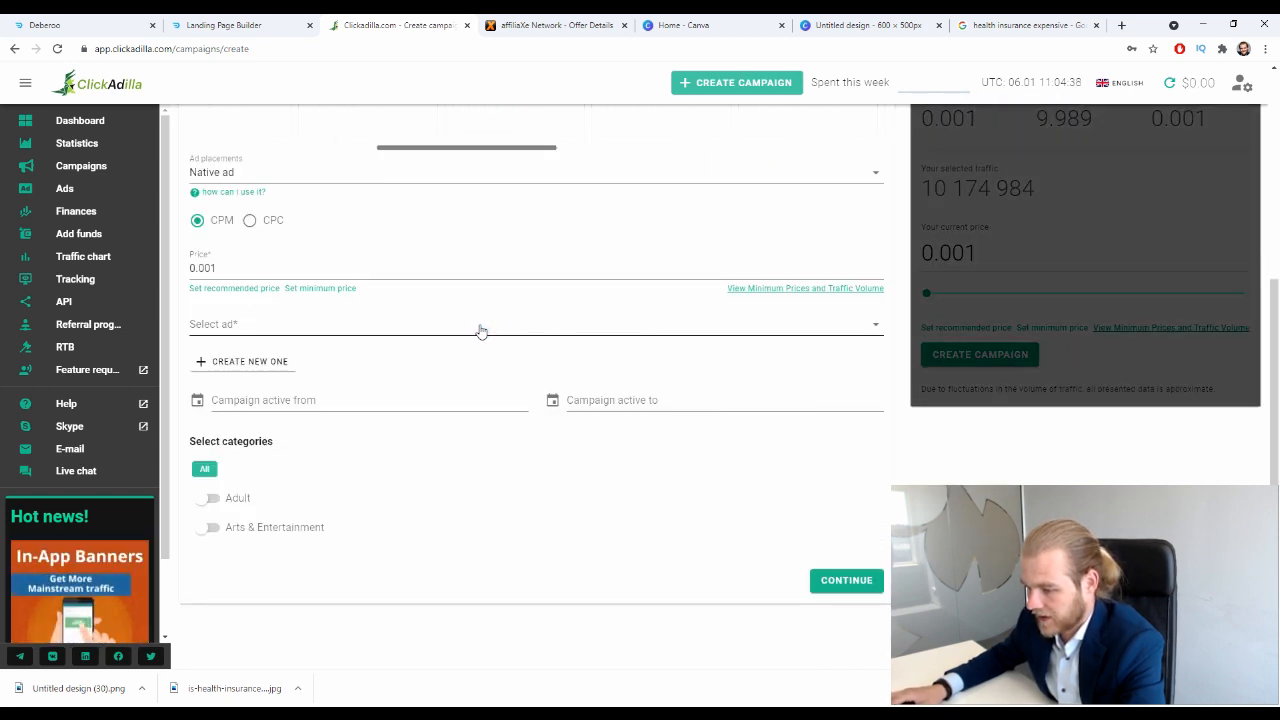
click(528, 295)
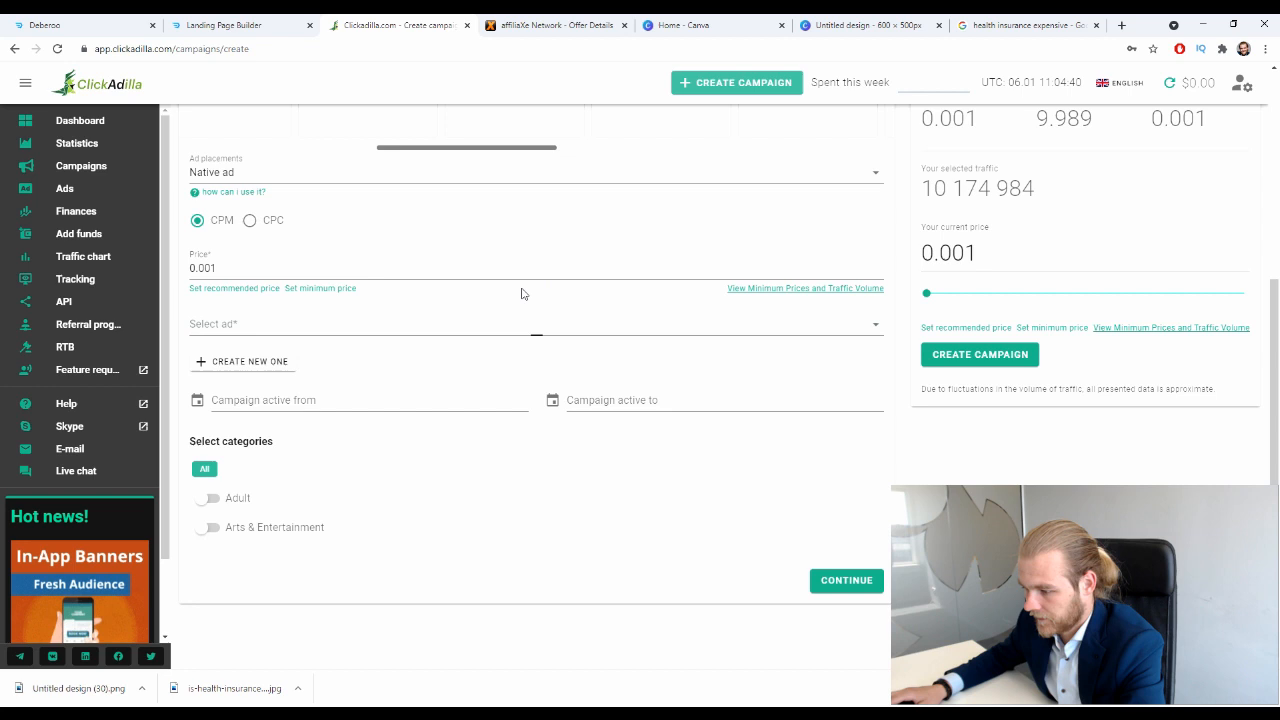
click(814, 326)
click(402, 297)
scroll(350, 320, up, 1)
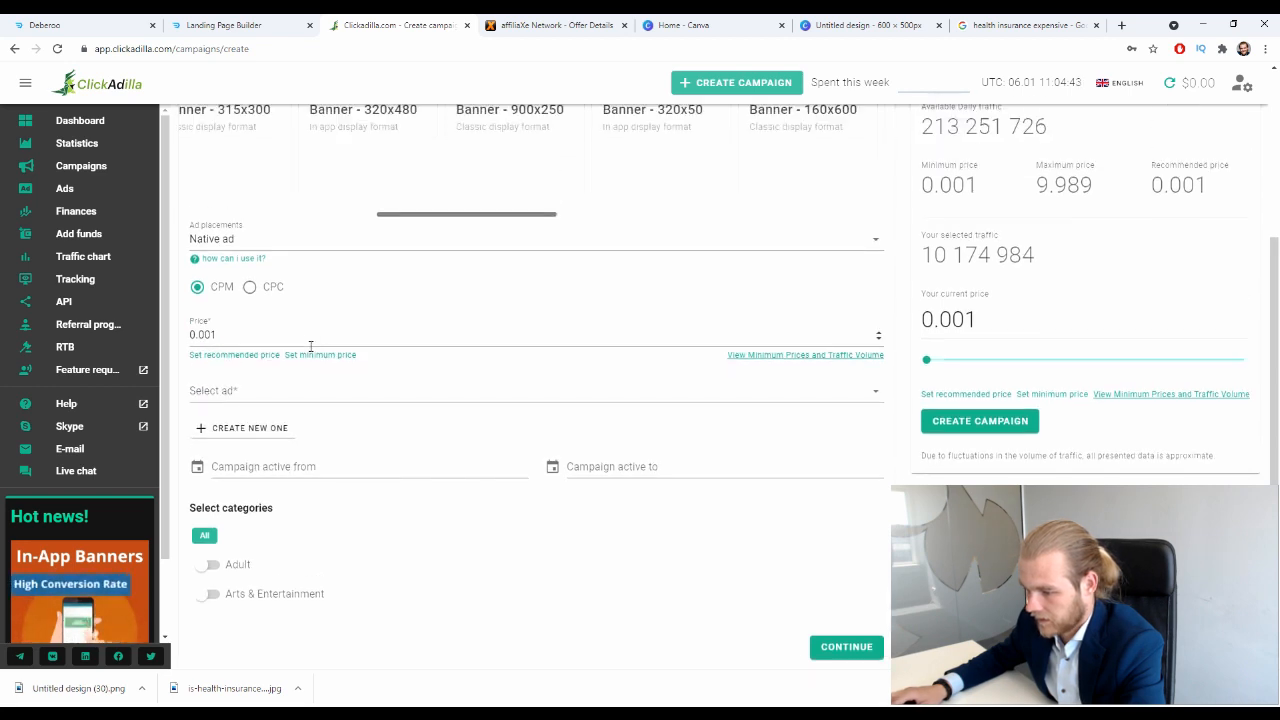
- Start another new native ad and enter the placeholder 2 as its name, common URL, title and ad URL
click(258, 428)
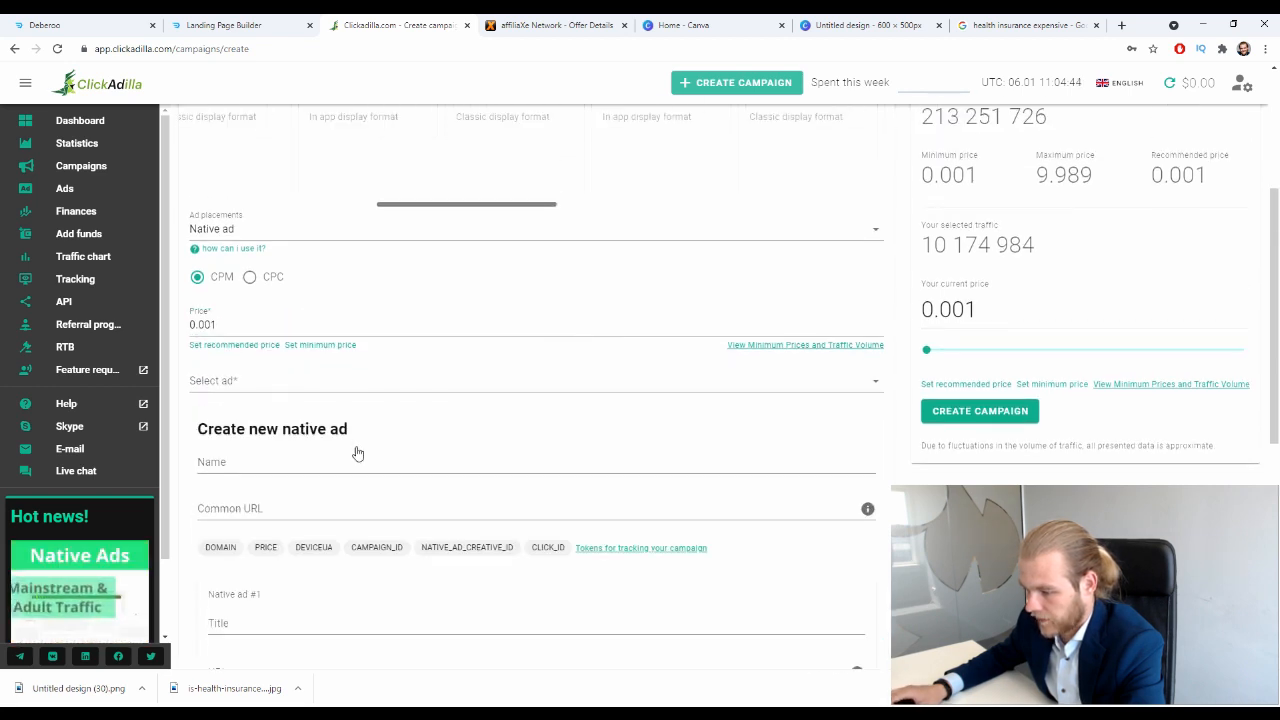
scroll(780, 474, down, 2)
click(334, 200)
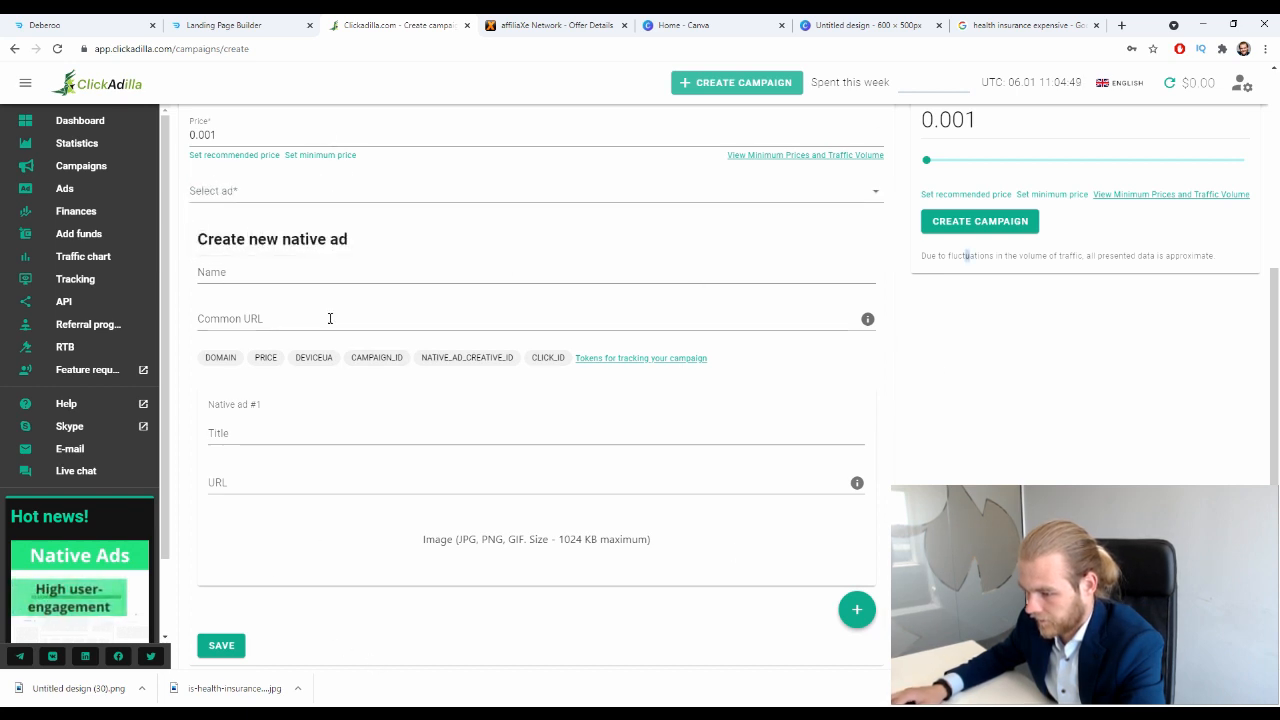
click(326, 266)
text(2)
click(308, 315)
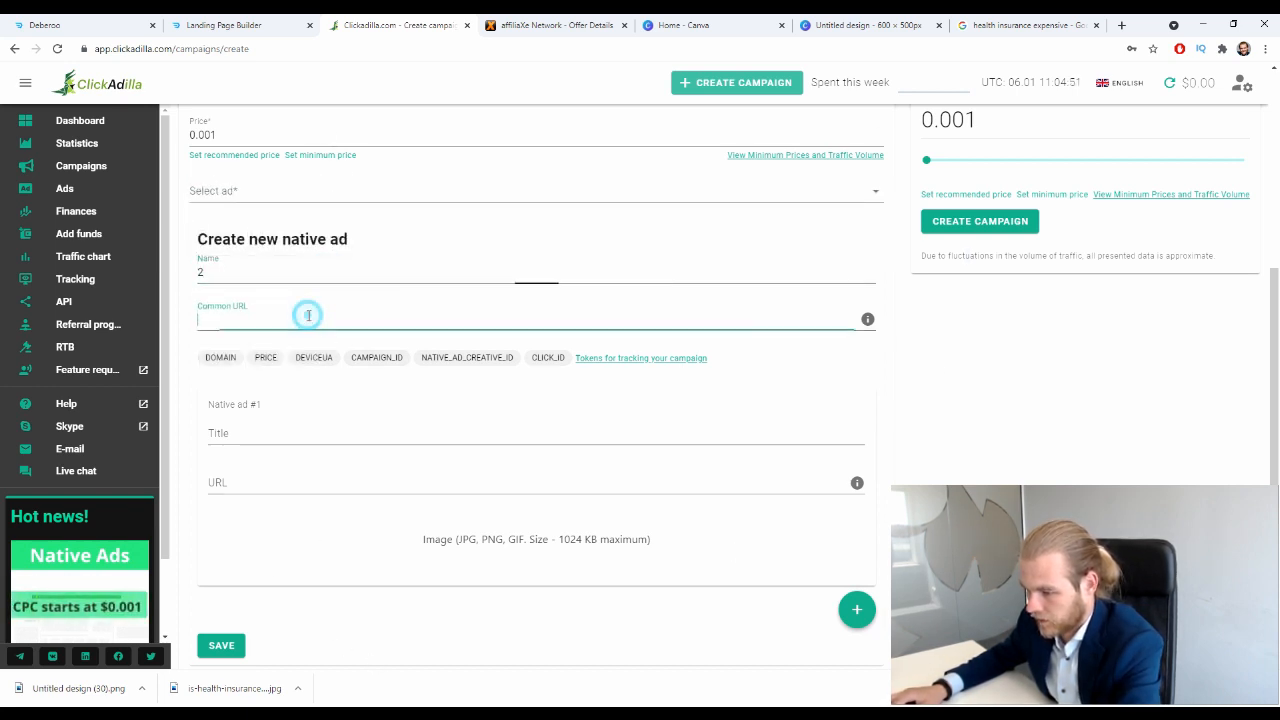
text(2)
click(306, 430)
text(2)
click(297, 474)
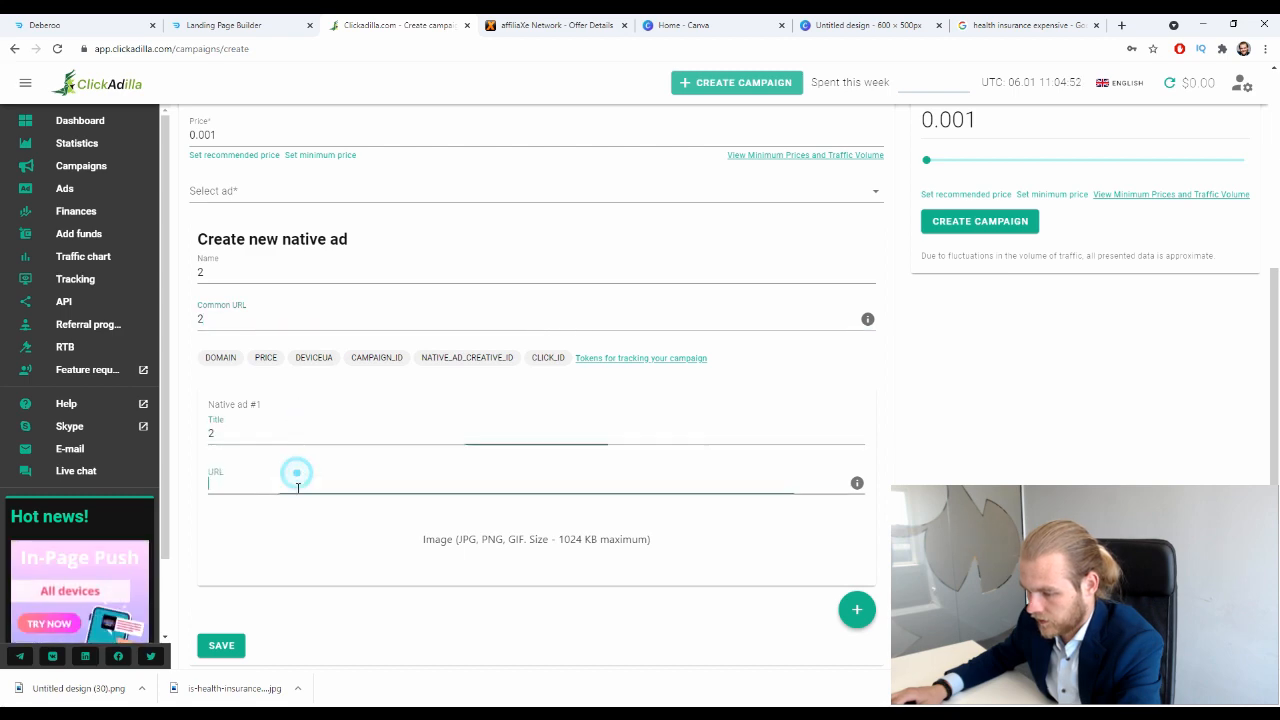
text(2)
- Upload "Untitled design (30).png" uncropped as the image of the ad named 2
scroll(409, 523, down, 2)
drag(123, 650, 534, 358)
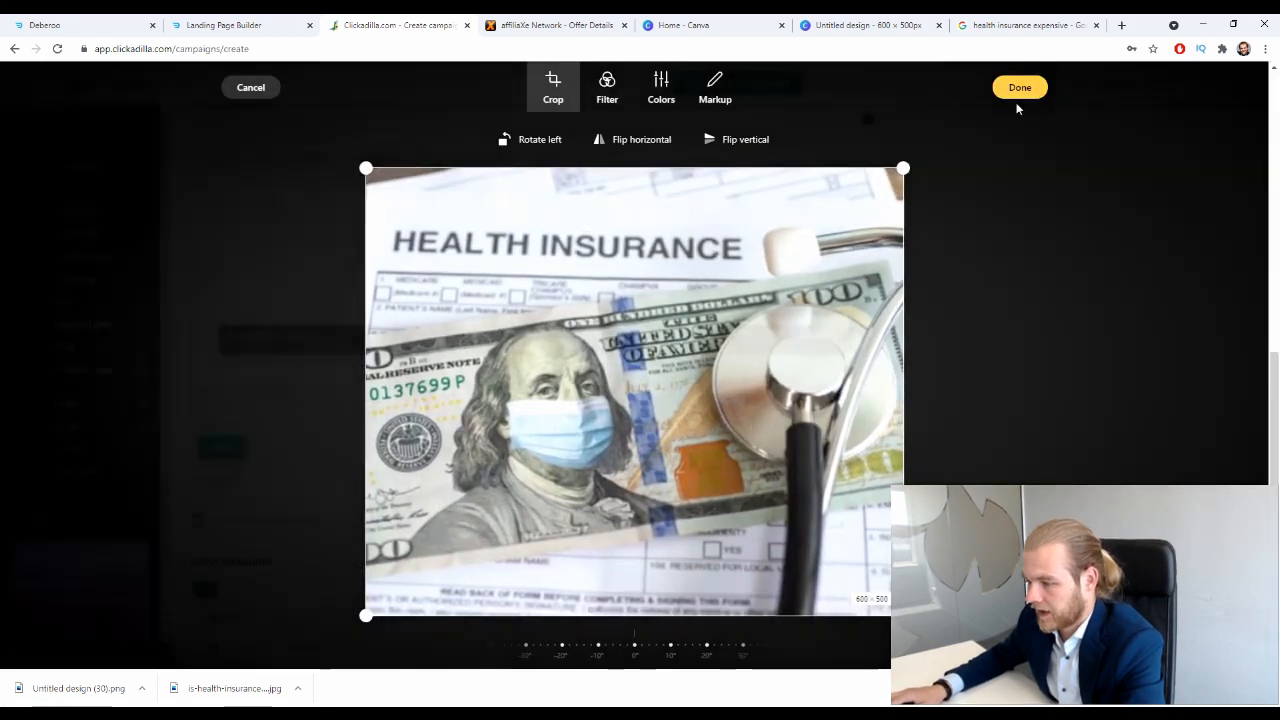
click(1019, 90)
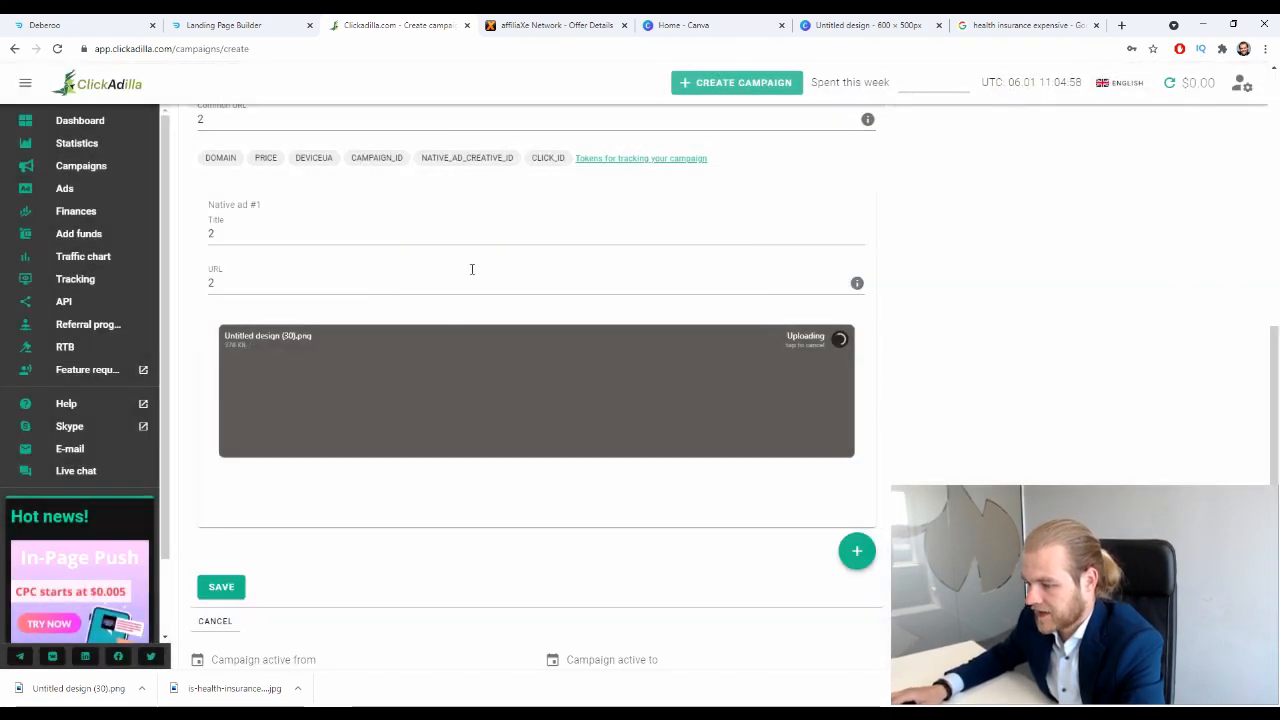
- Check the list of selectable ads during the image upload, then close it without a selection
scroll(430, 258, up, 2)
click(278, 191)
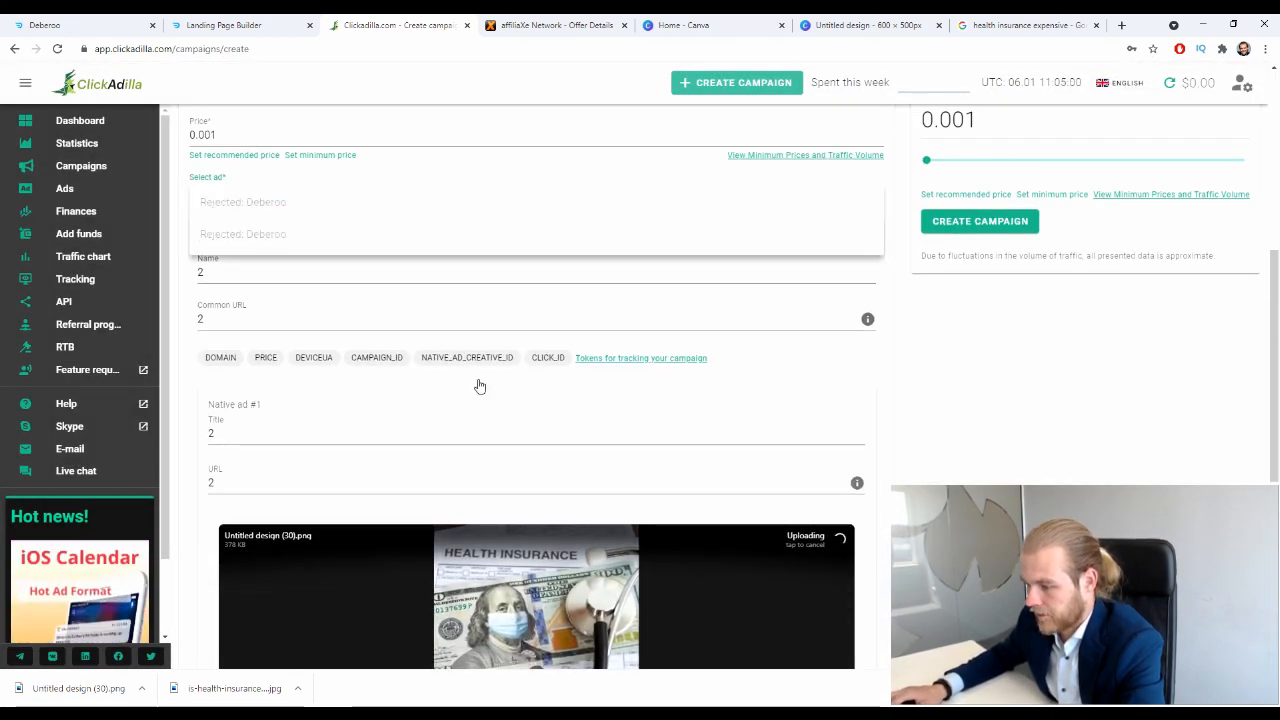
click(1010, 399)
- Try to save the ad named 2 with its placeholder URLs
scroll(1010, 399, down, 2)
scroll(353, 543, down, 1)
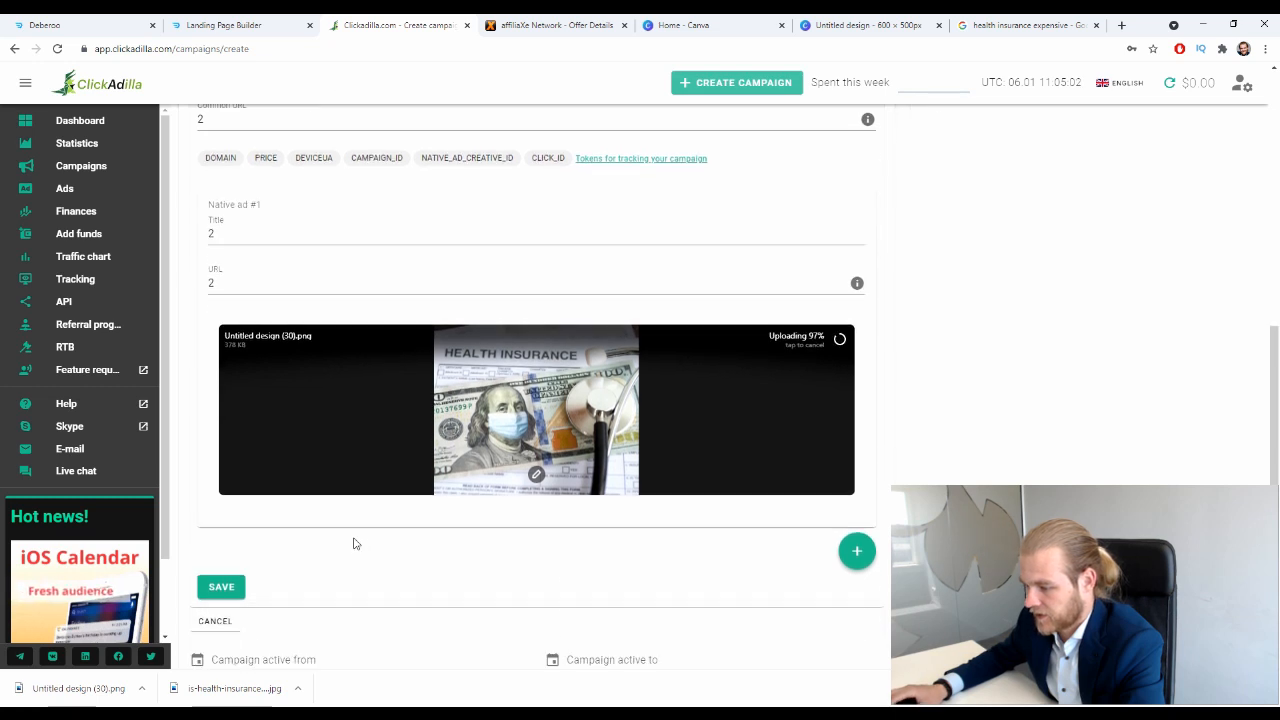
scroll(292, 451, up, 1)
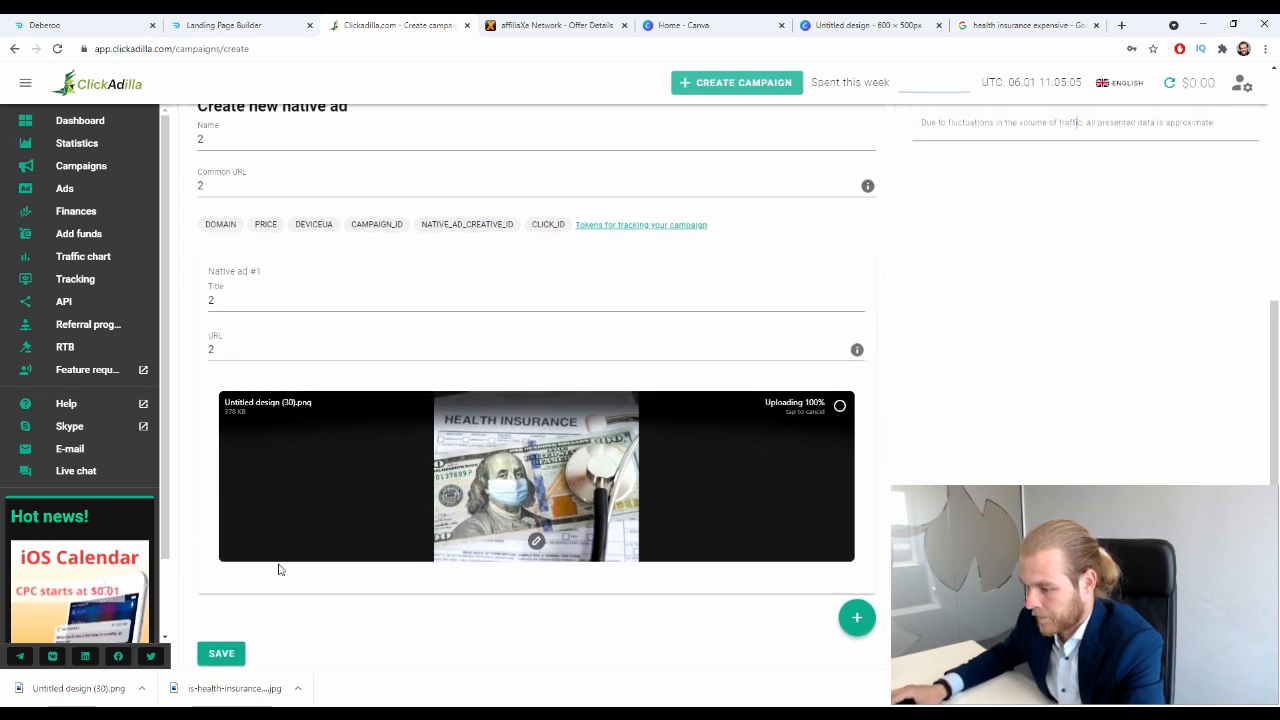
scroll(277, 565, down, 1)
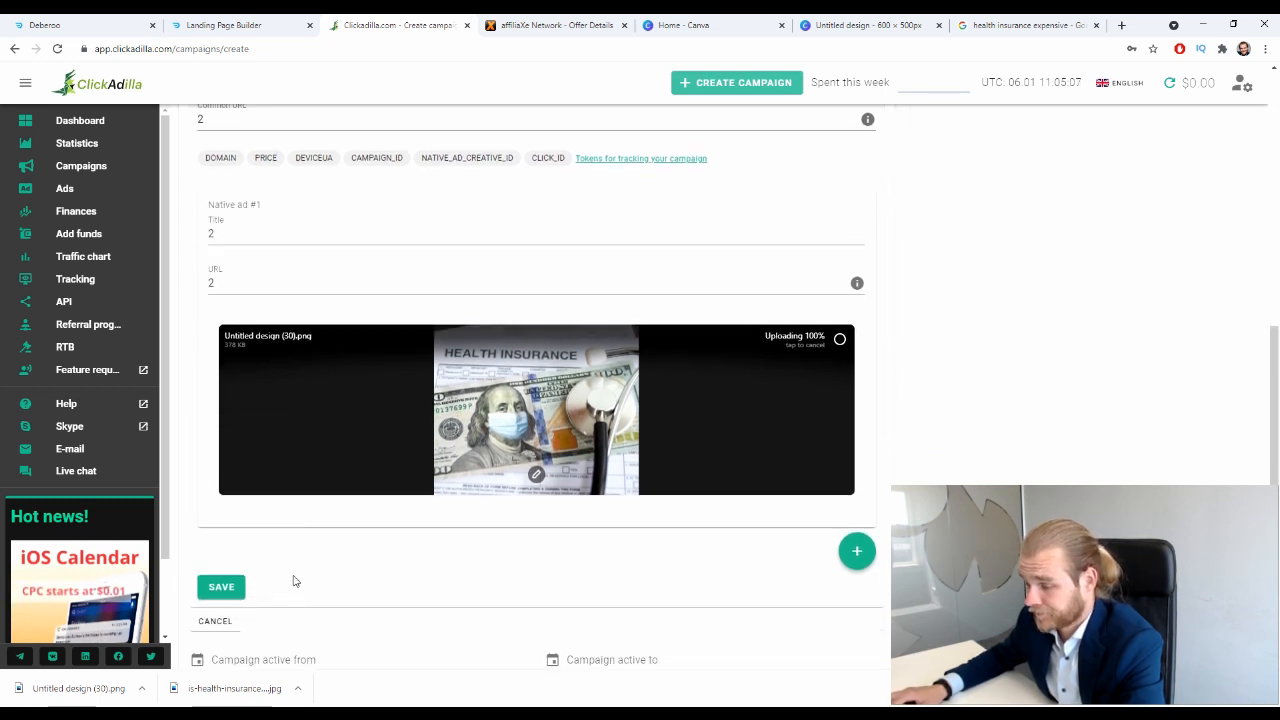
click(218, 591)
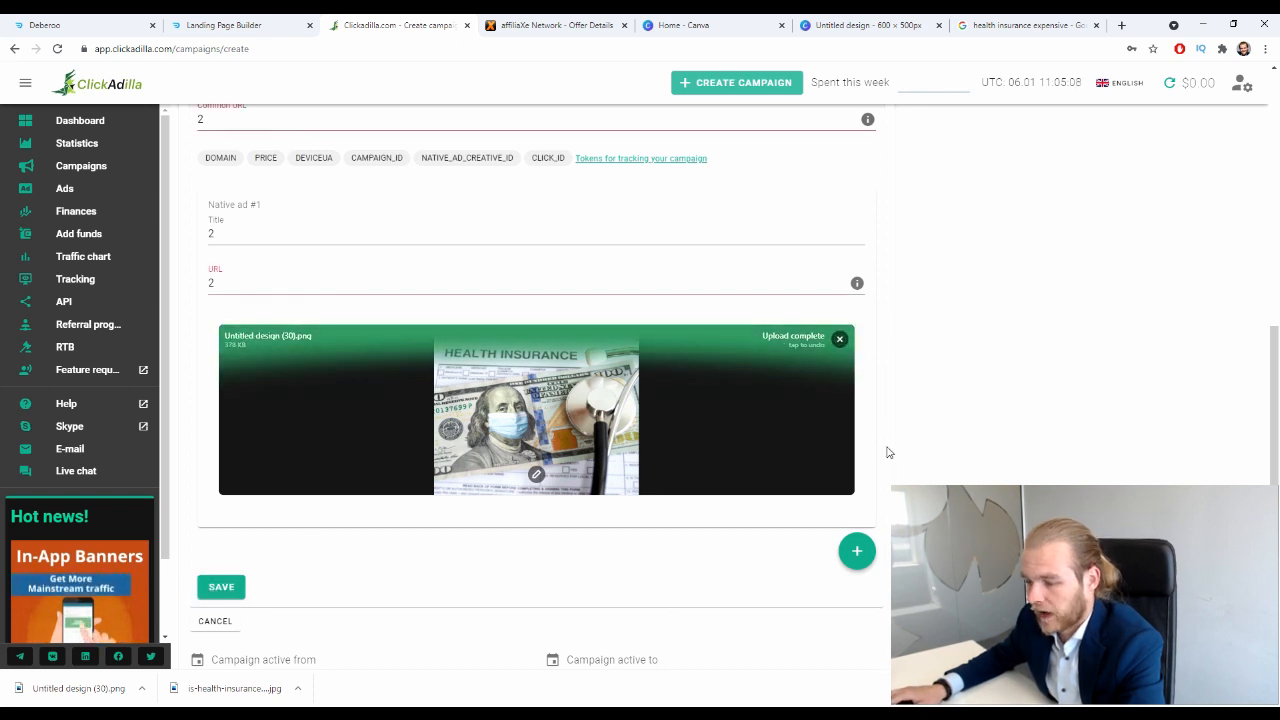
- Replace both placeholder URLs of the ad named 2 with the copied adville-geopions.icu tracking link and save the ad
scroll(287, 272, up, 1)
double_click(270, 252)
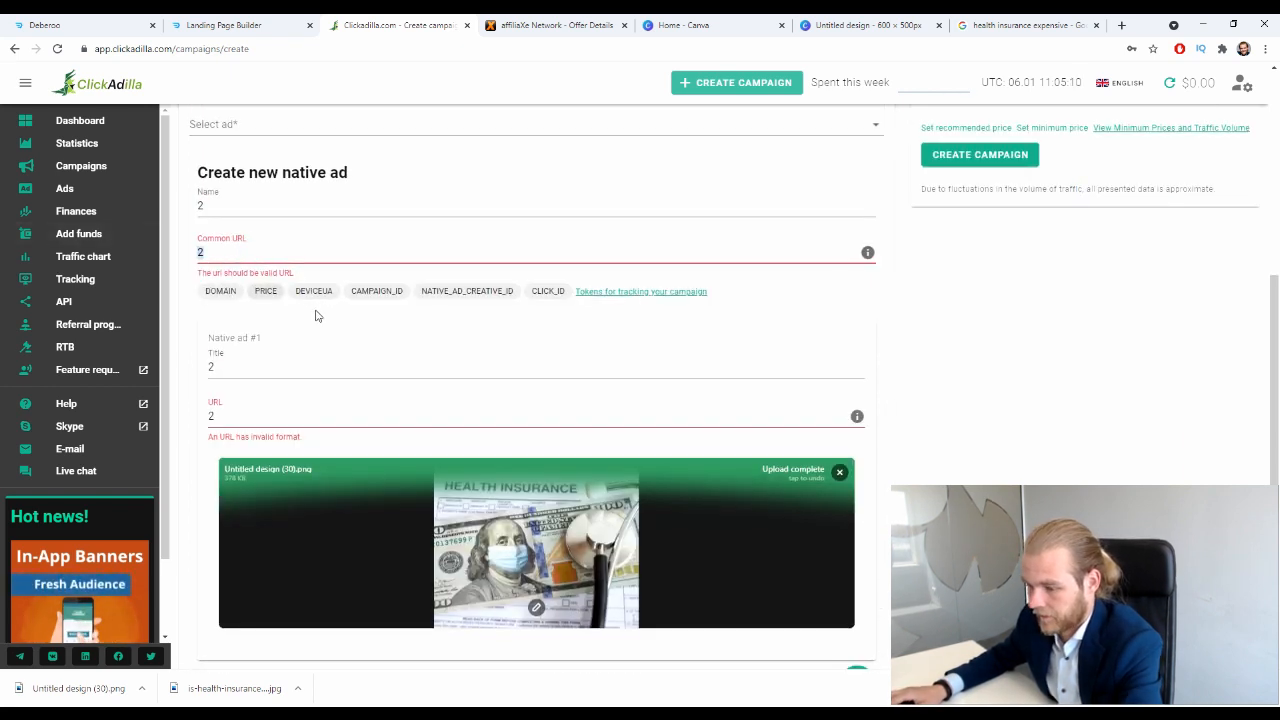
key(ctrl+v)
double_click(232, 408)
key(ctrl+v)
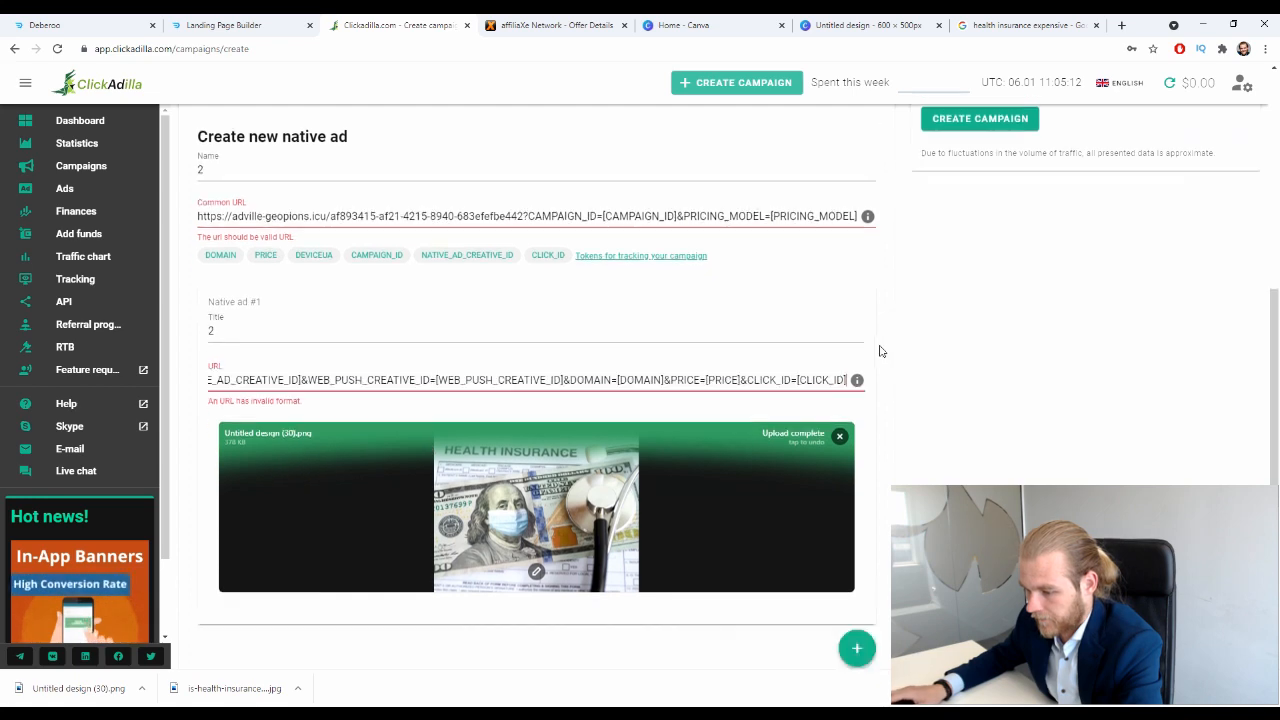
scroll(880, 349, down, 3)
click(222, 452)
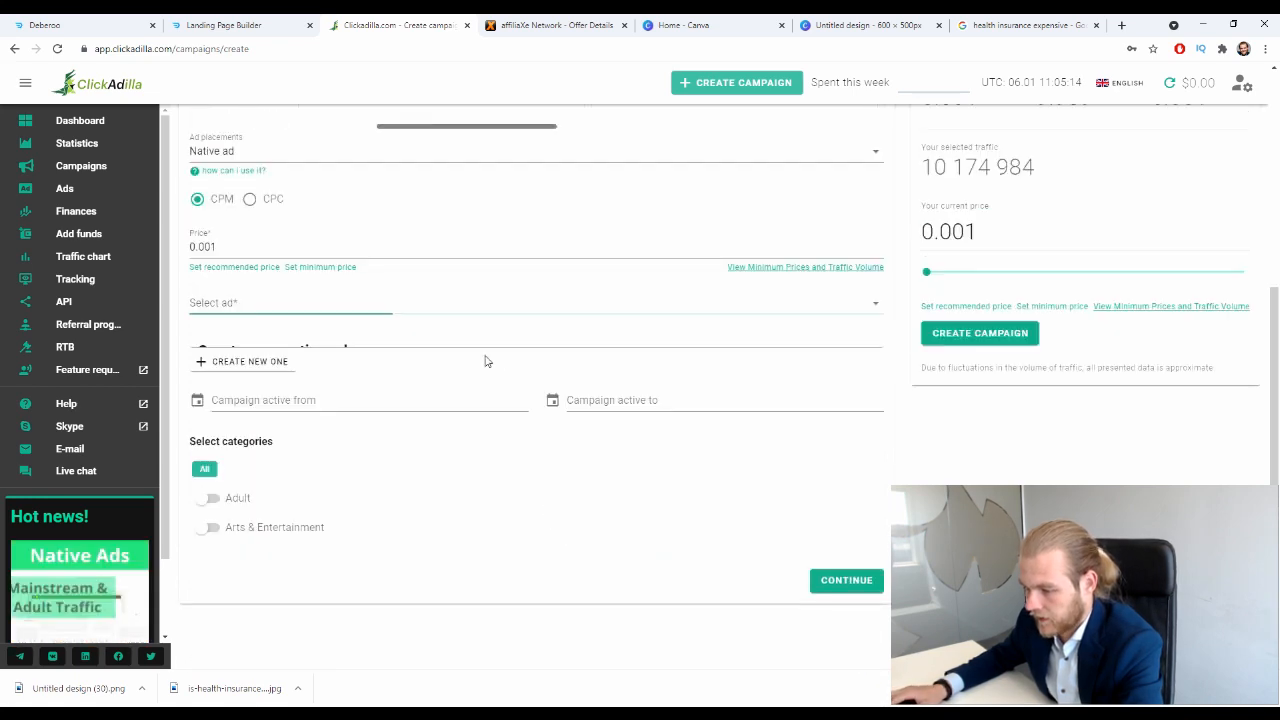
- Look through the list of selectable ads again for the newly saved ads
scroll(400, 410, up, 1)
click(320, 437)
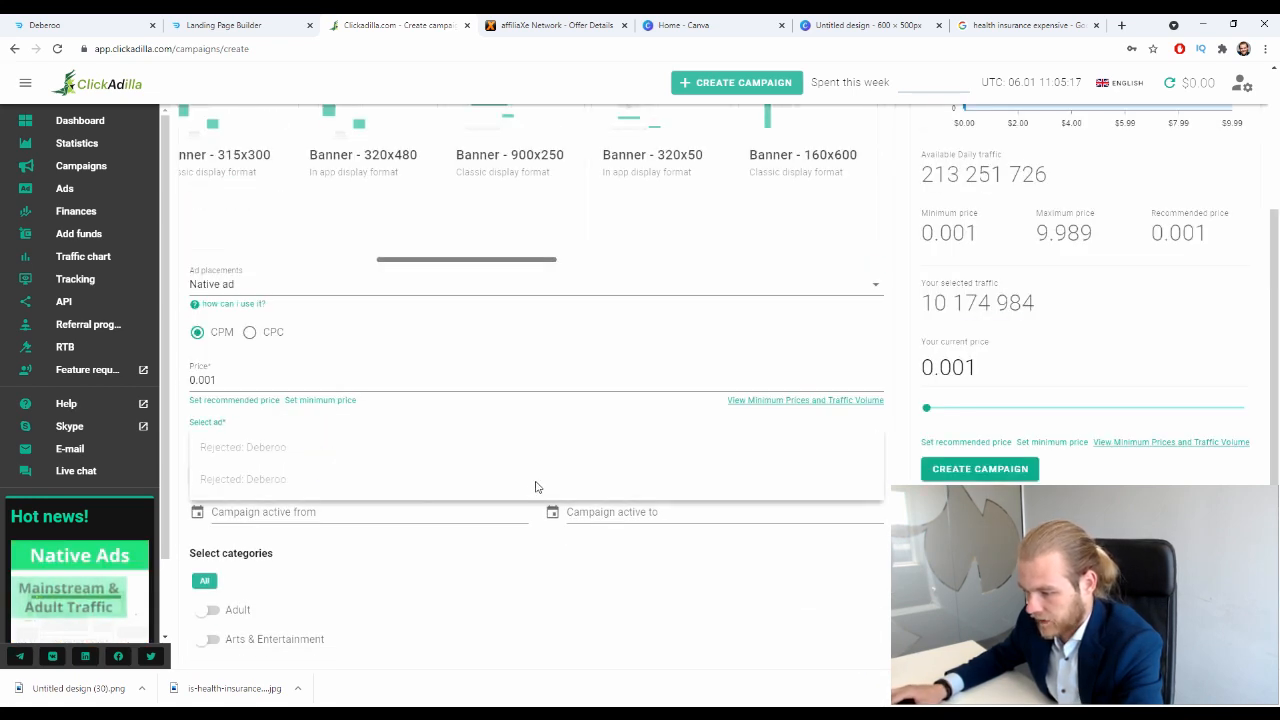
click(875, 441)
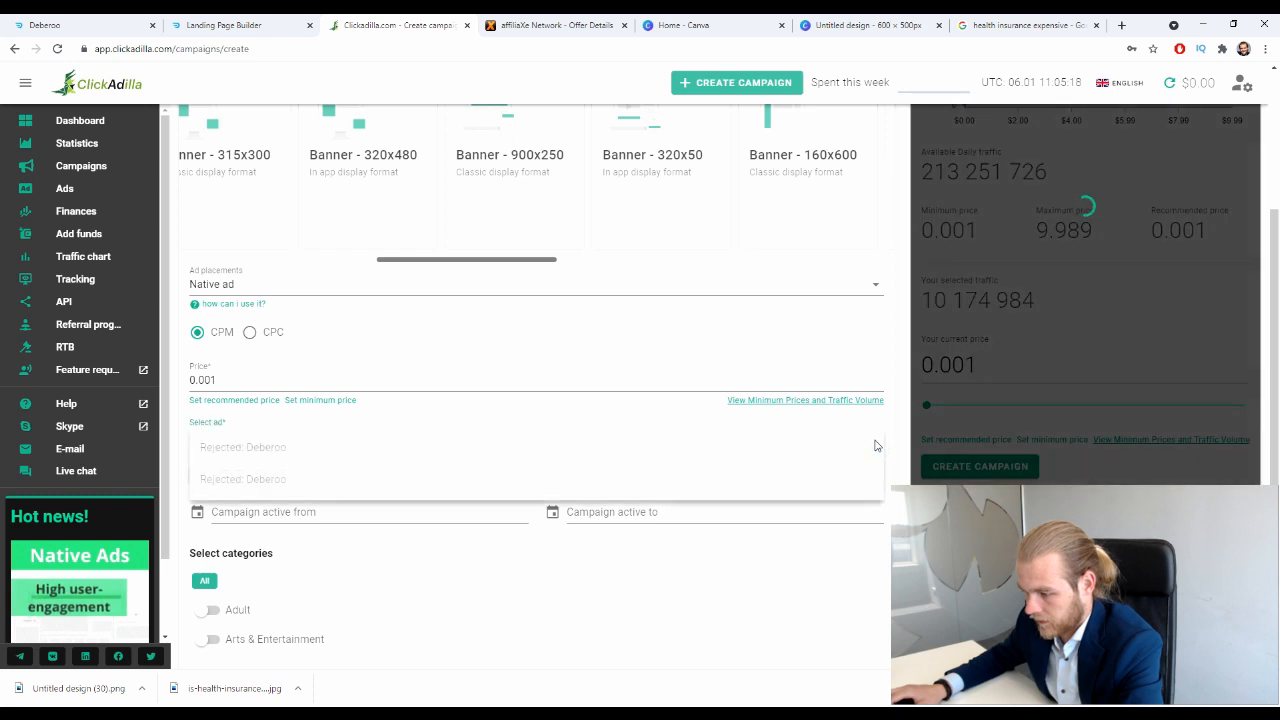
click(826, 420)
click(848, 437)
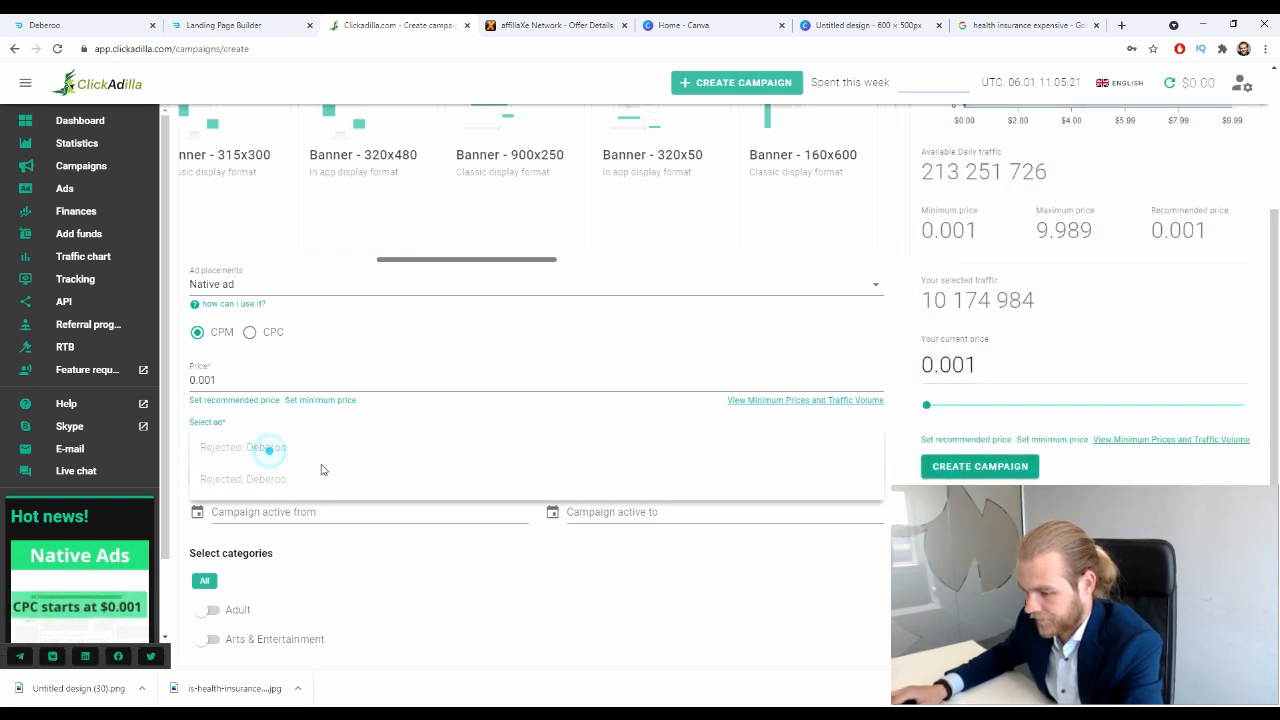
click(820, 598)
scroll(337, 440, down, 2)
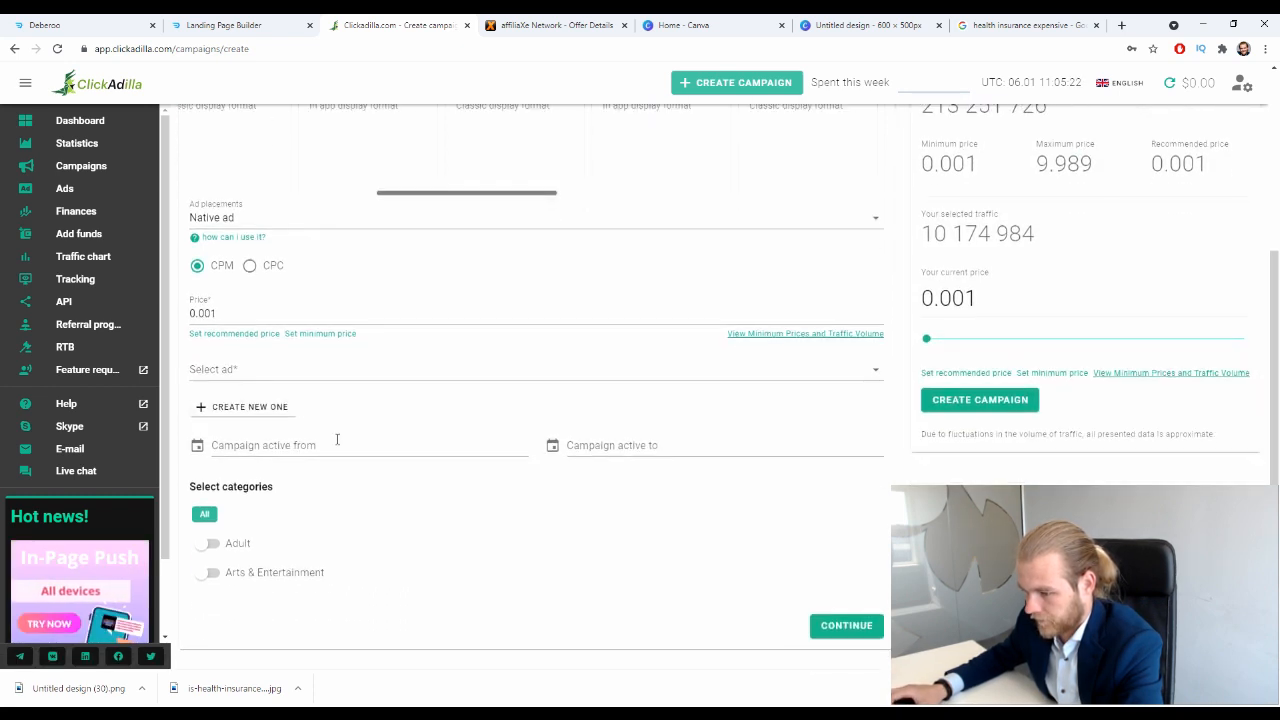
- View the calendar for the campaign's start date and cancel it without choosing a date
click(312, 402)
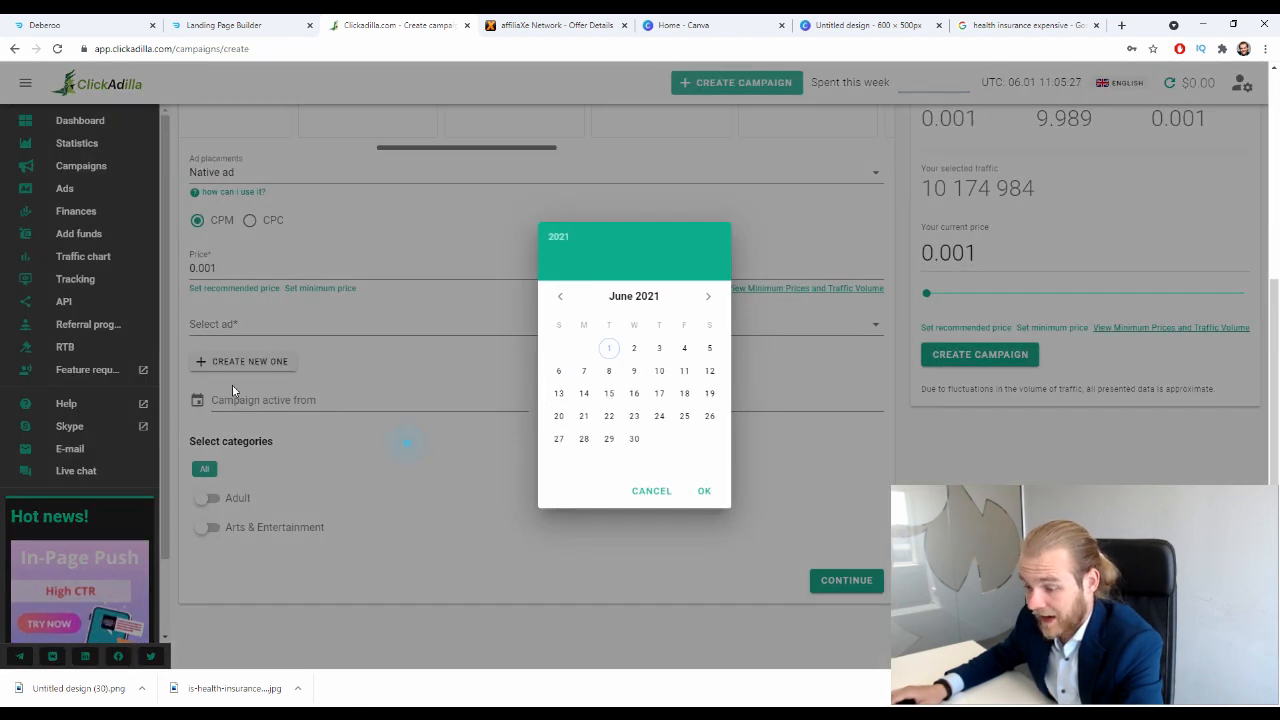
click(660, 492)
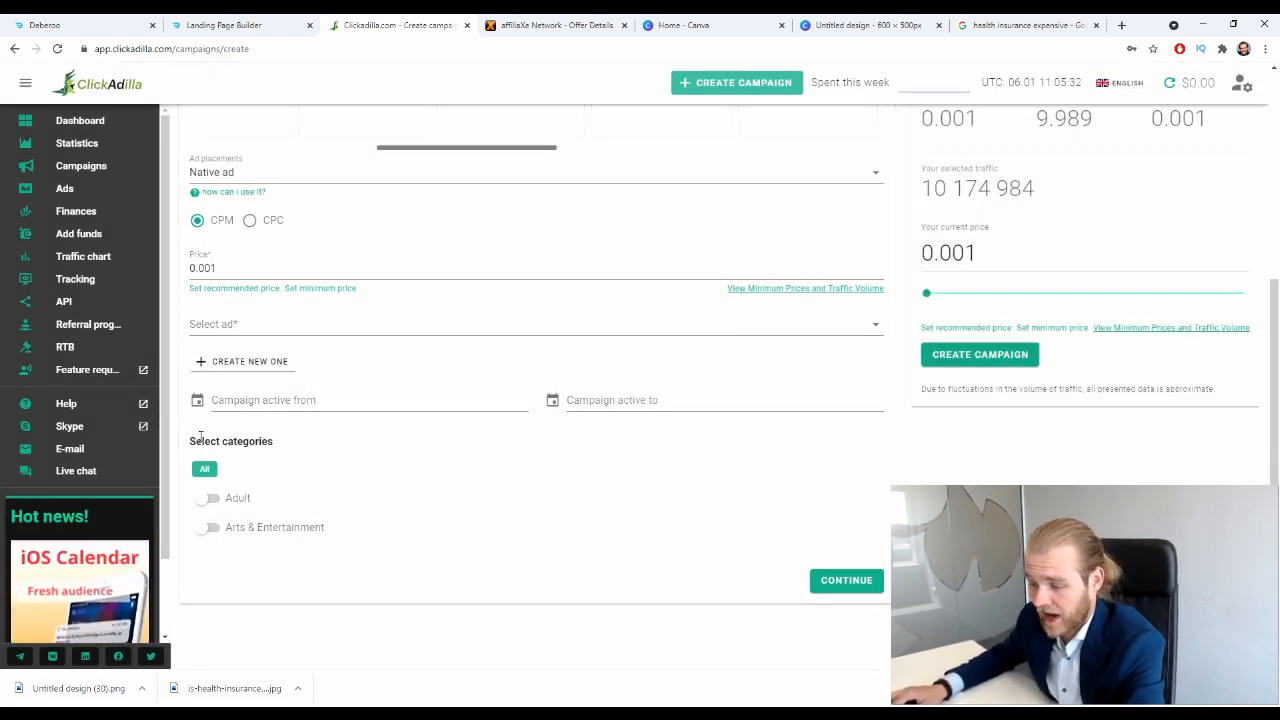
- Enable the Adult category for the campaign
drag(188, 441, 283, 441)
click(212, 456)
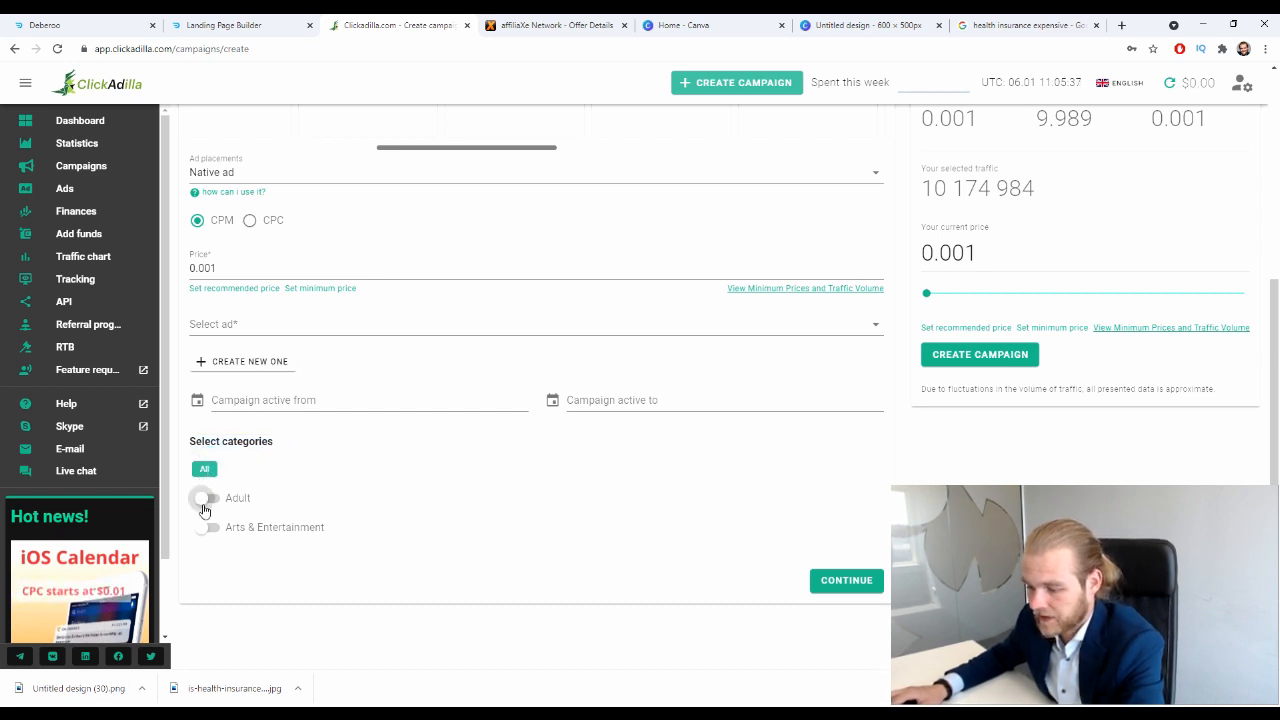
click(206, 498)
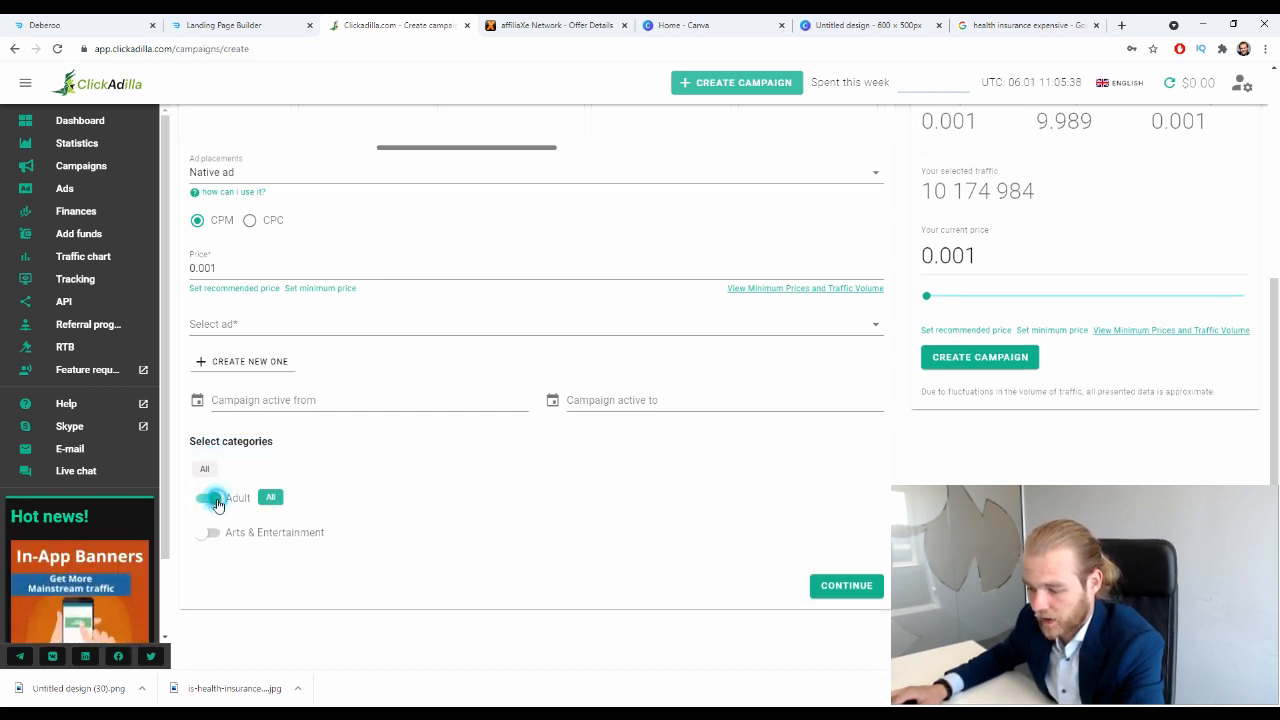
- Turn the Adult category off so that all categories apply, and continue to the targeting settings
click(211, 532)
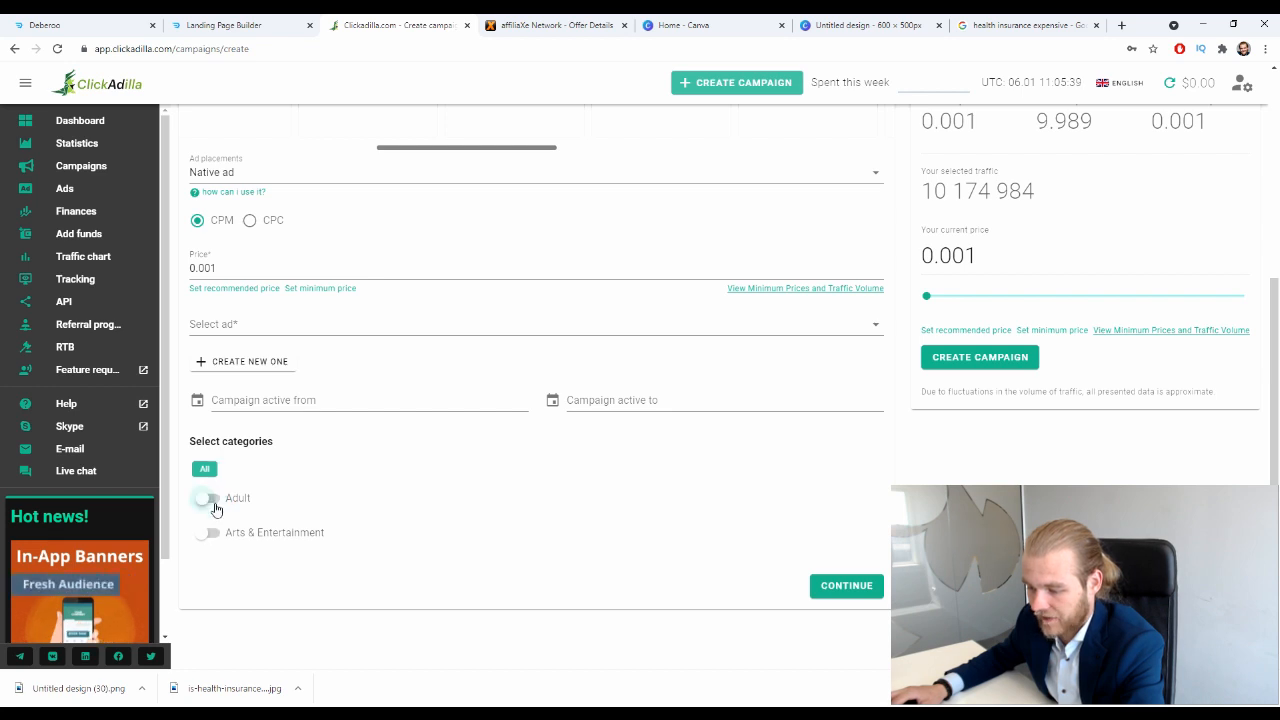
click(285, 527)
click(341, 530)
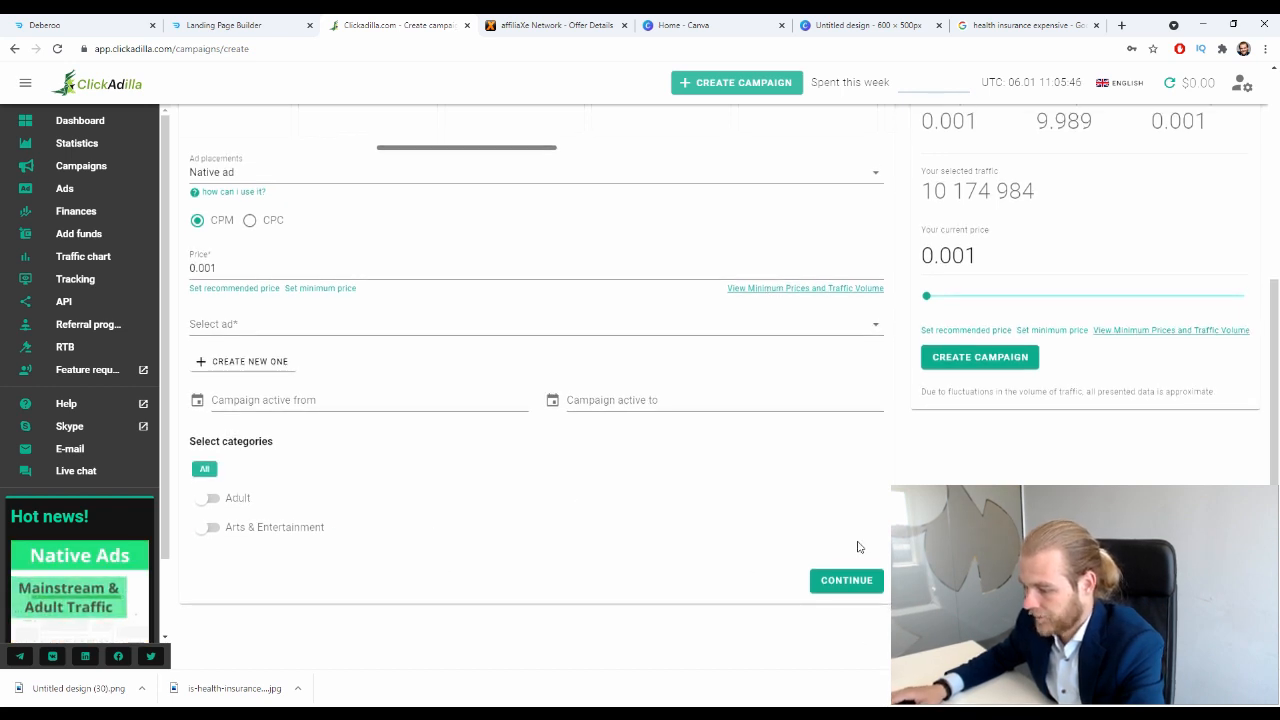
click(860, 582)
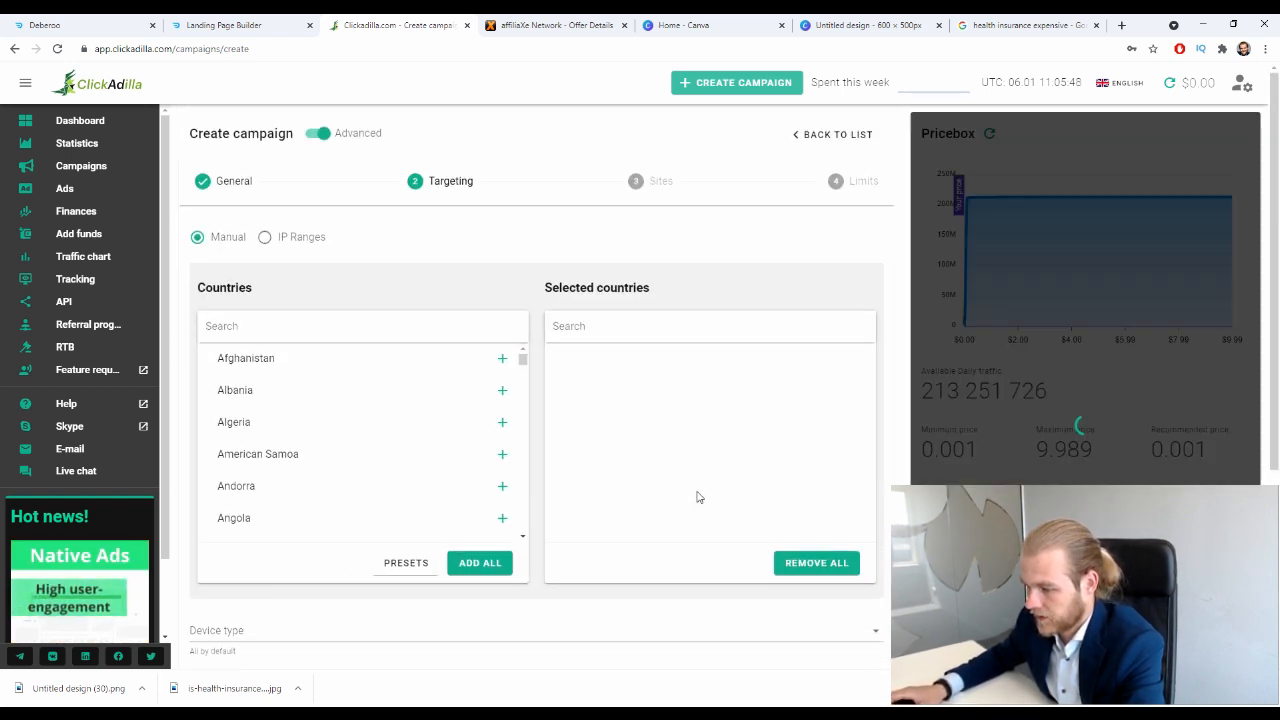
- Filter the country list by "unit" and add United States of America to the selected countries
scroll(632, 444, down, 3)
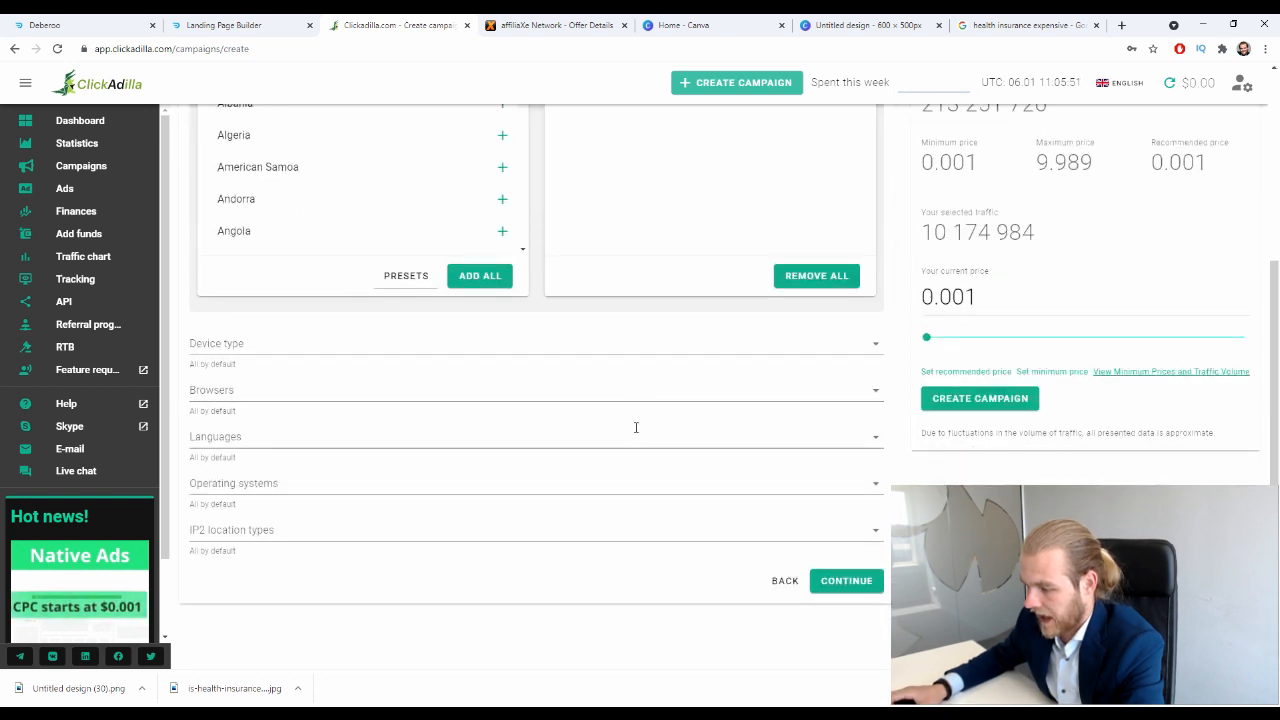
scroll(624, 443, up, 3)
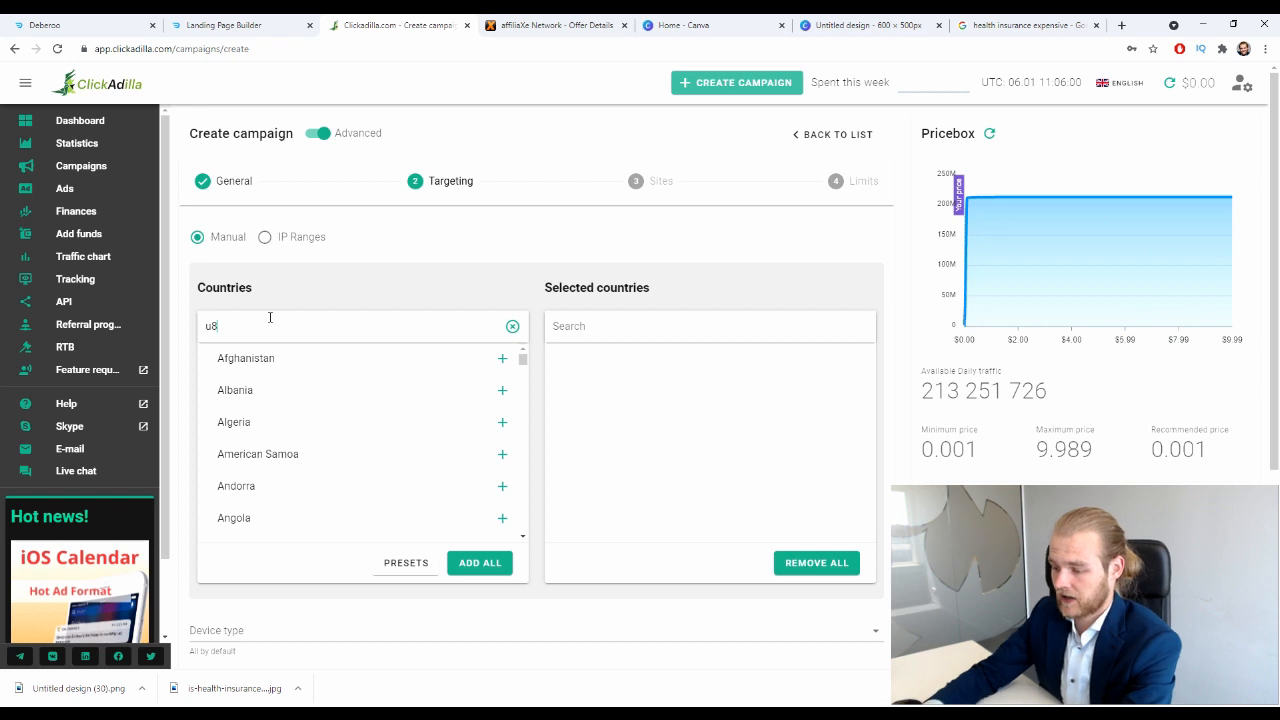
text(n)
text(nit)
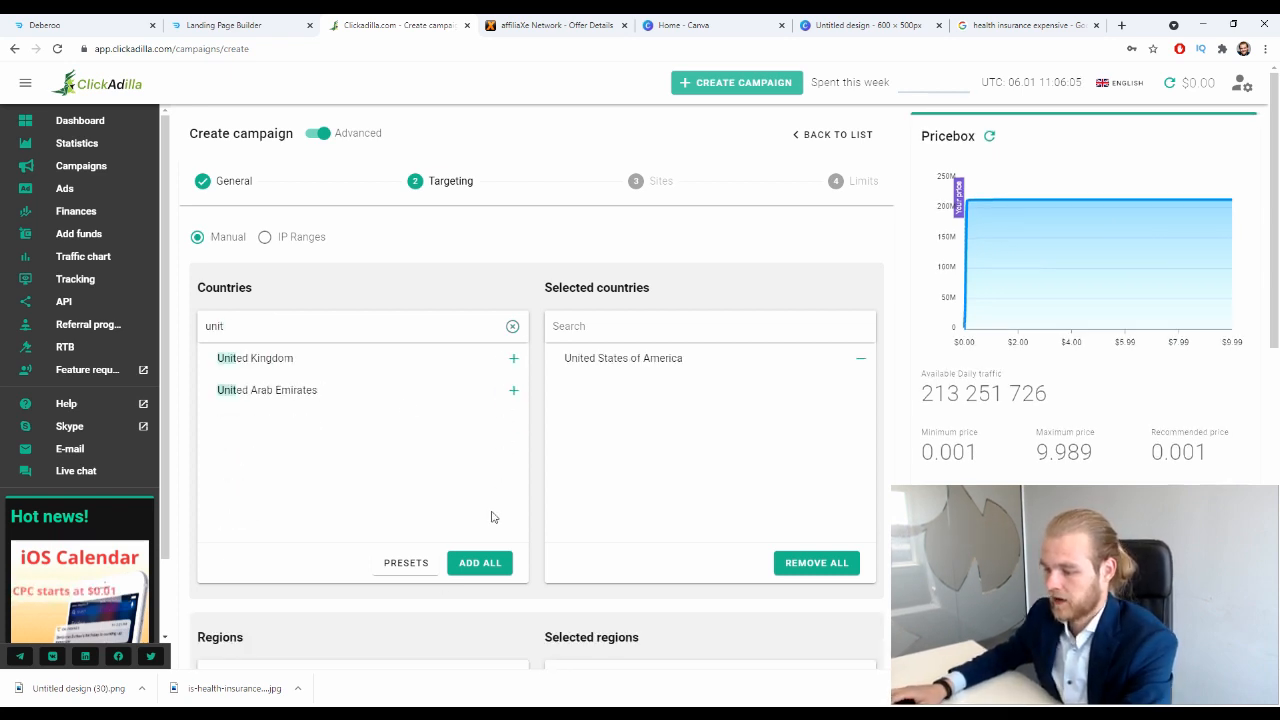
- Set the campaign's connection type to All types and its device type to Desktop
scroll(500, 375, down, 3)
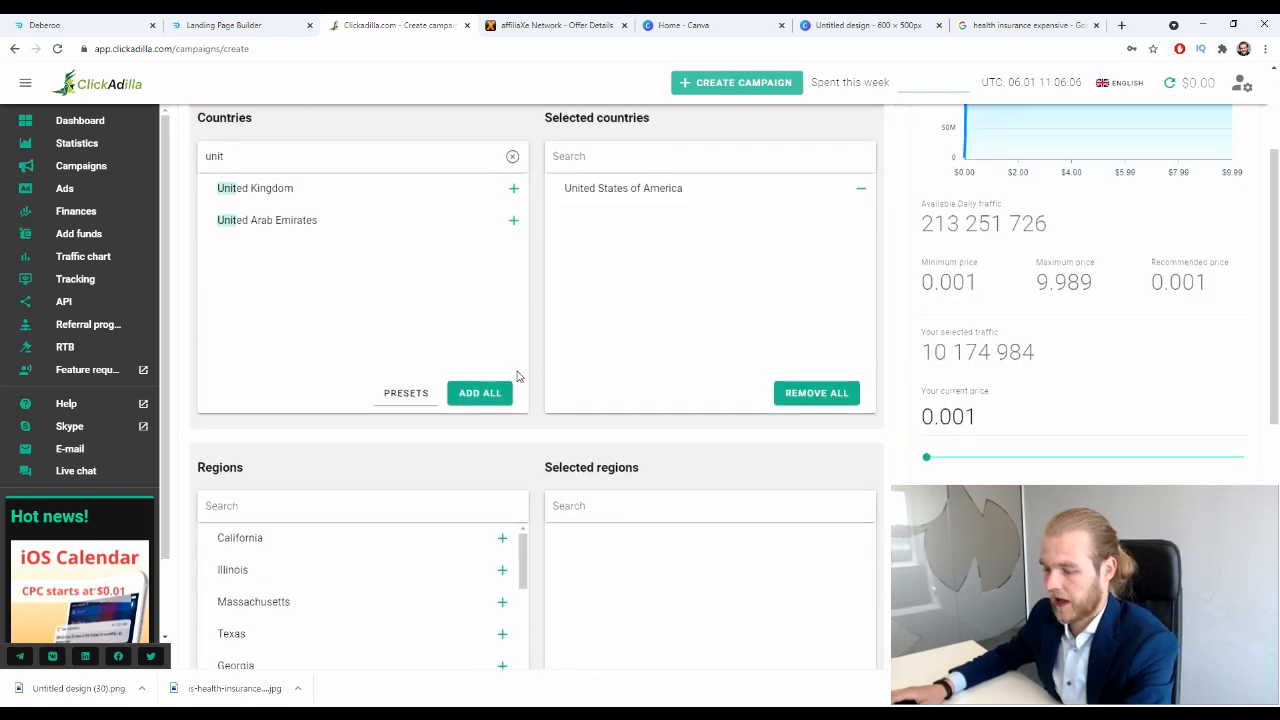
scroll(477, 386, down, 6)
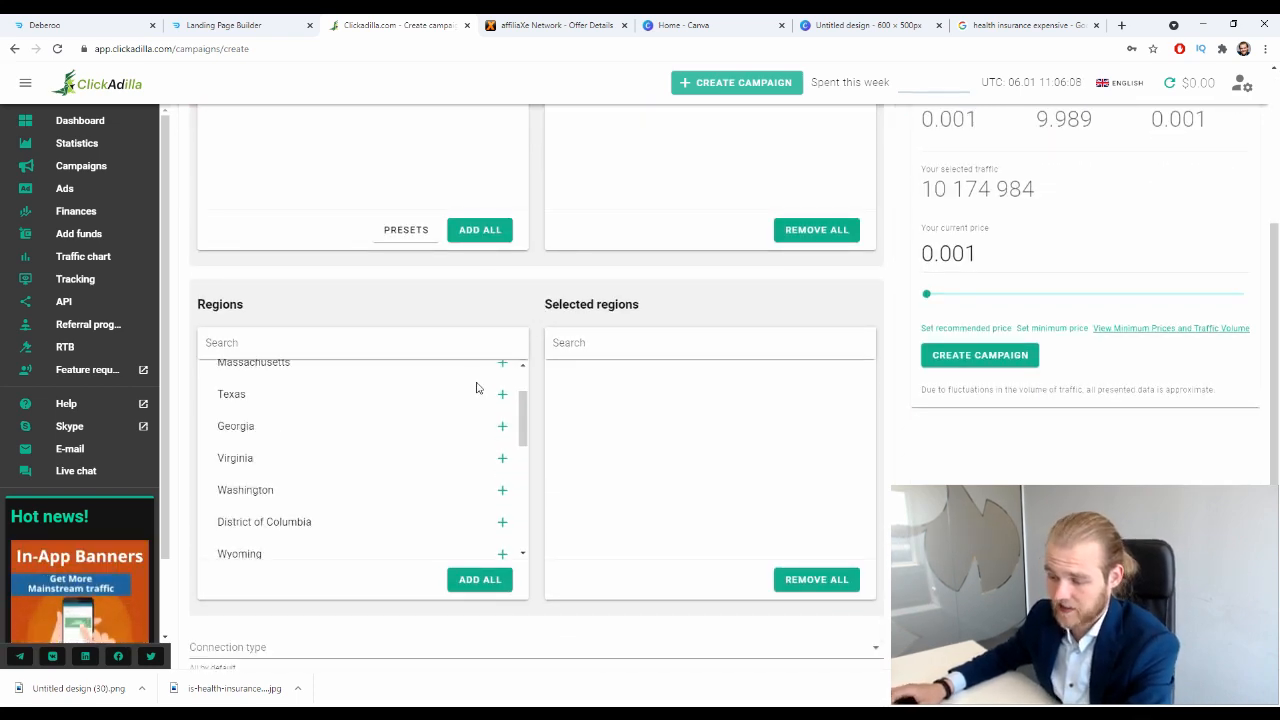
scroll(380, 467, up, 5)
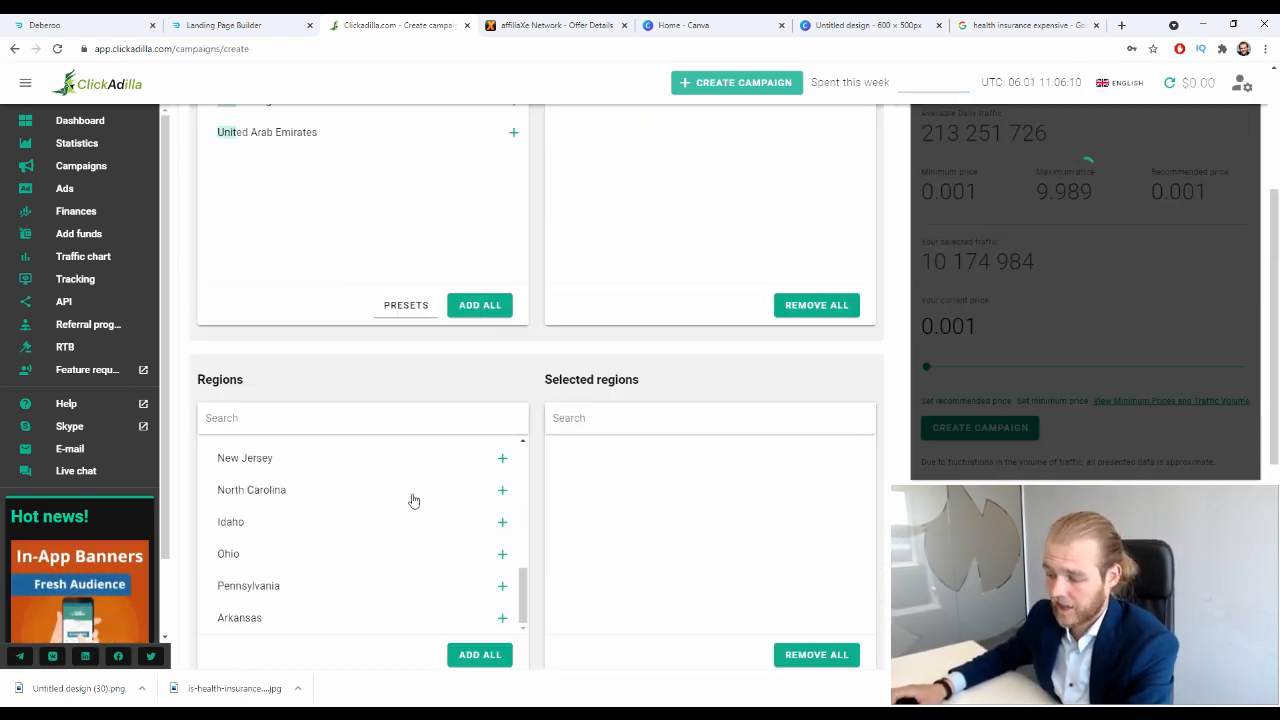
scroll(437, 554, up, 4)
scroll(637, 429, up, 1)
scroll(643, 417, down, 4)
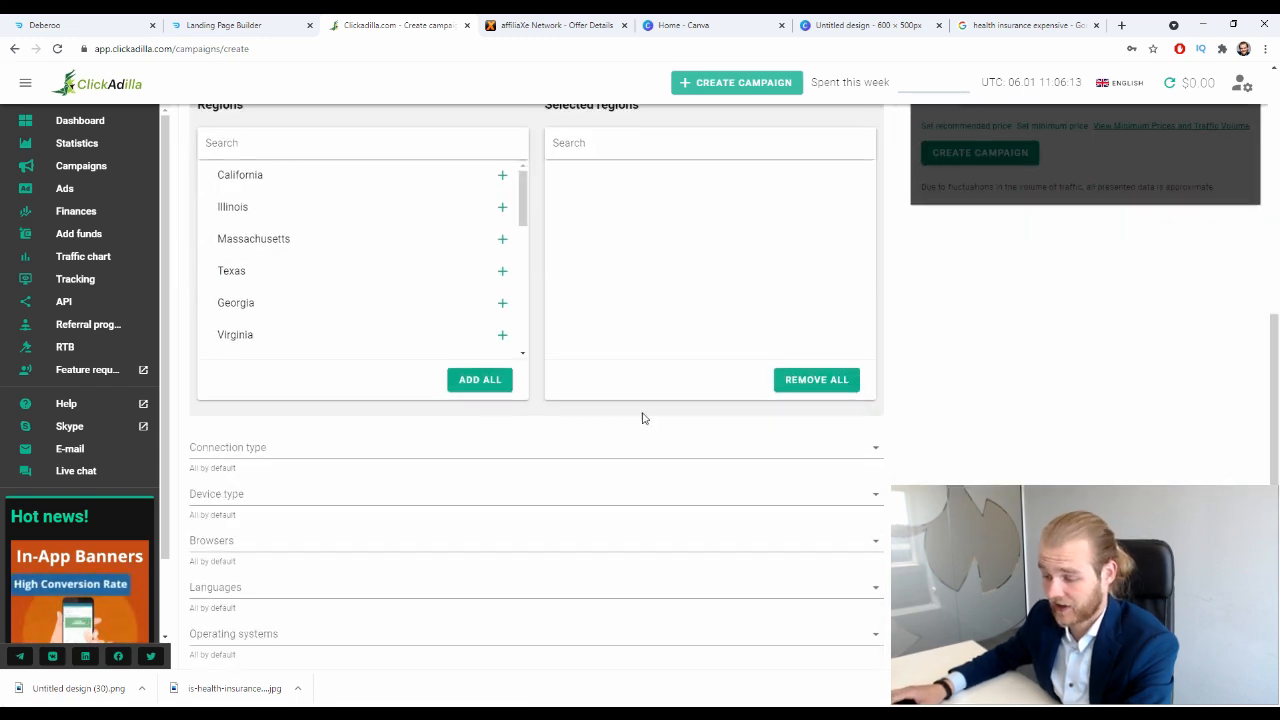
scroll(674, 354, down, 1)
click(320, 322)
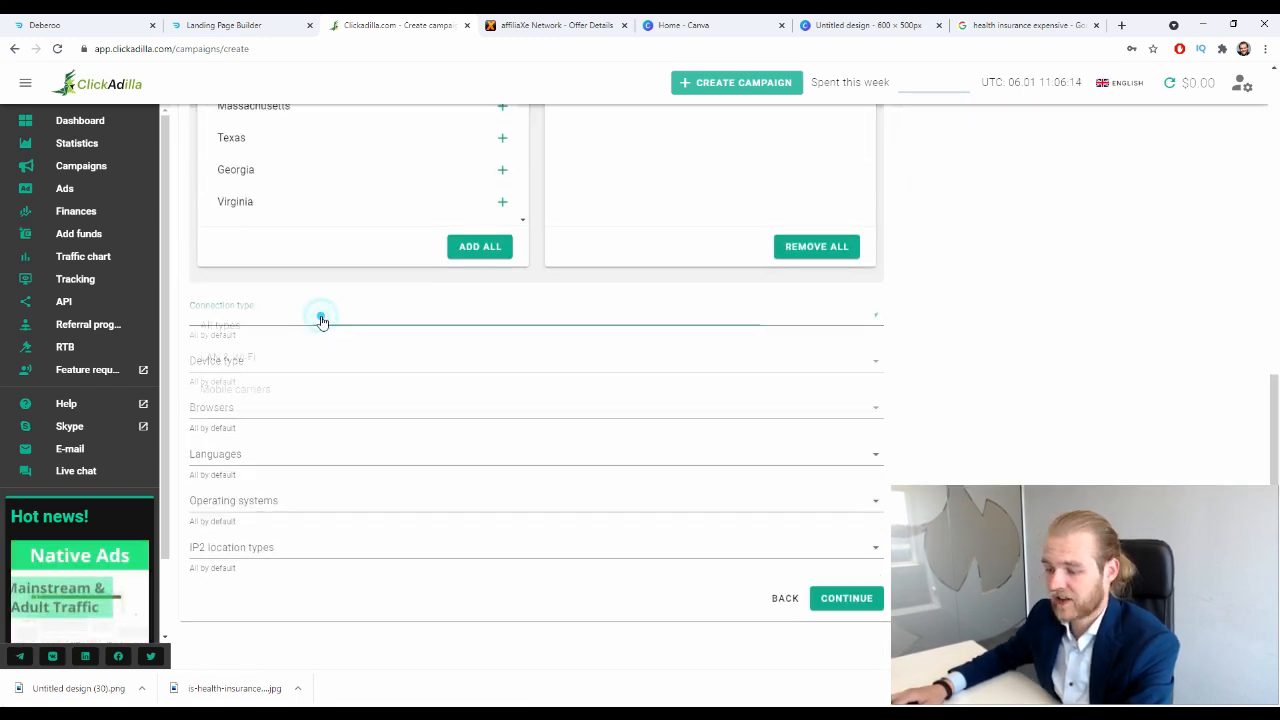
click(219, 328)
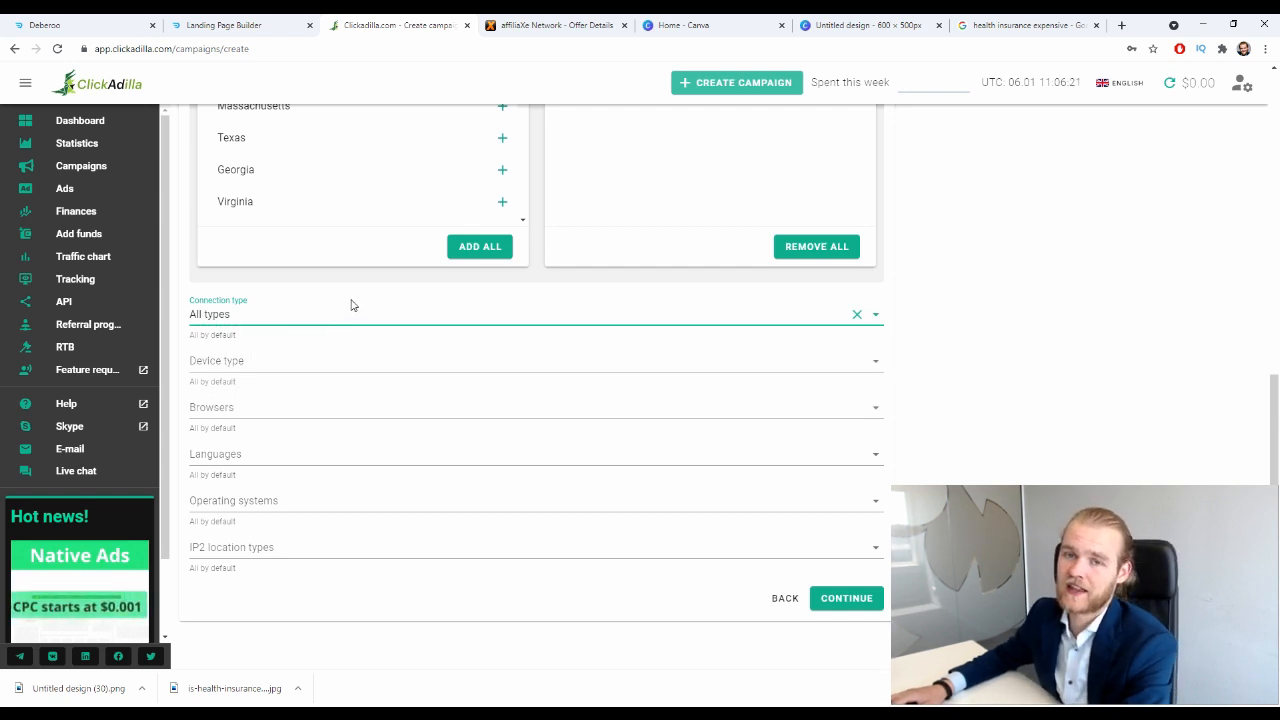
click(266, 360)
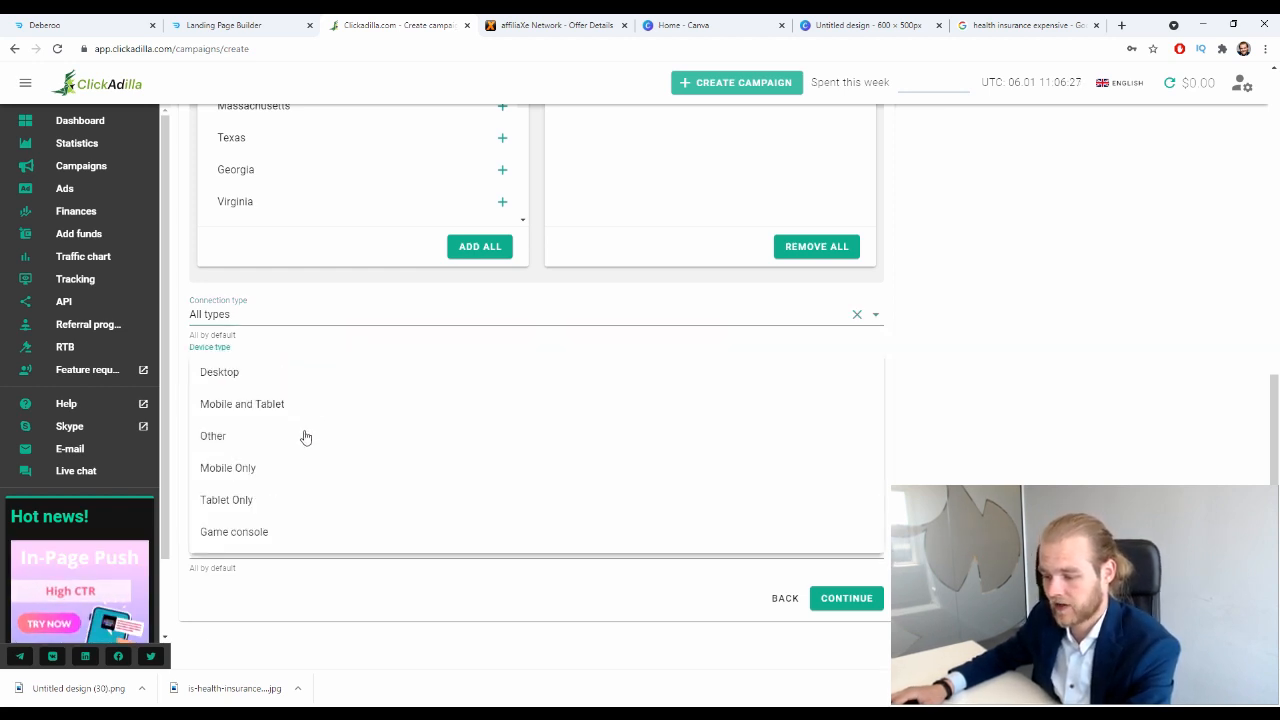
click(219, 372)
- Set the language targeting to English and look through the browser and IP2 location type options without selecting any
click(300, 410)
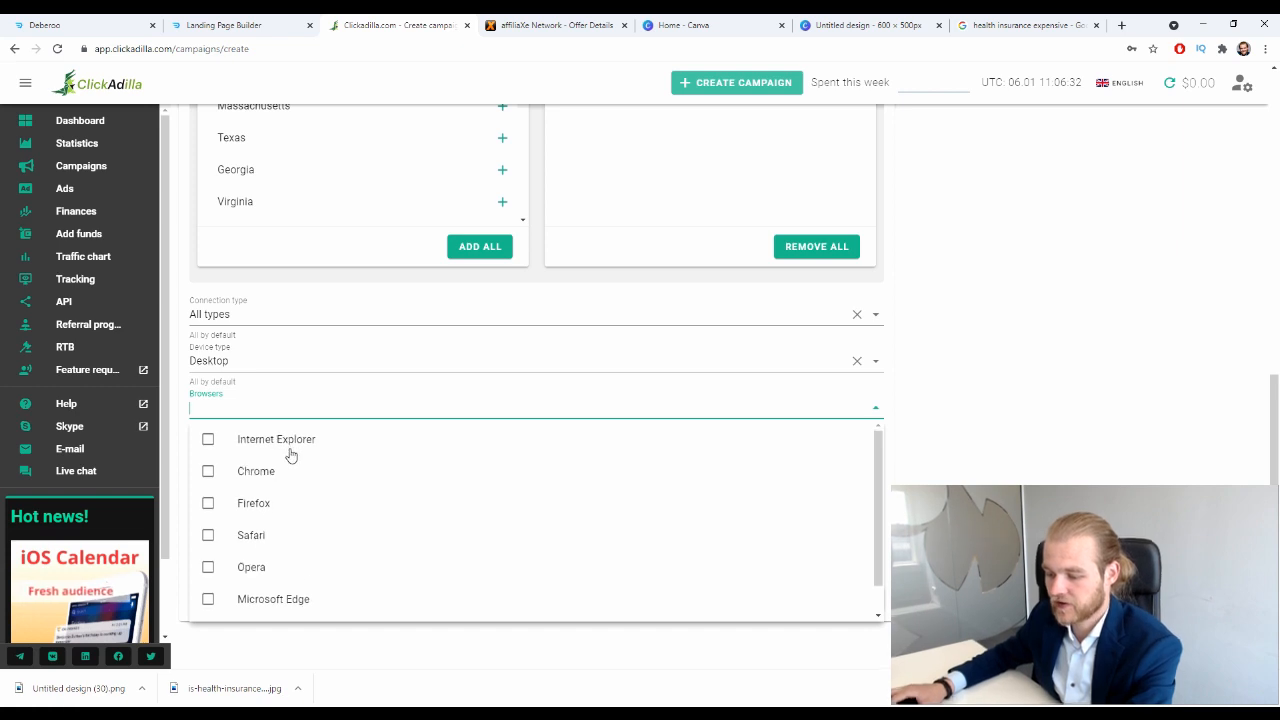
scroll(286, 465, down, 2)
scroll(325, 549, up, 1)
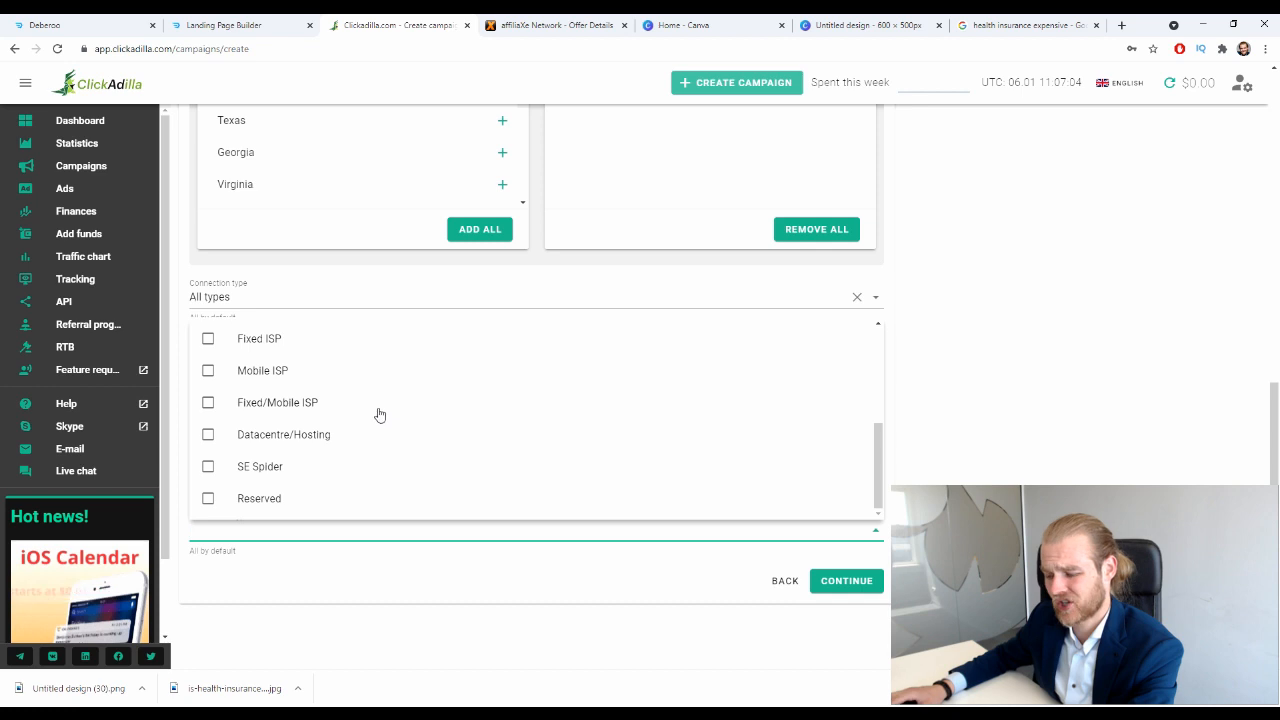
scroll(380, 414, up, 3)
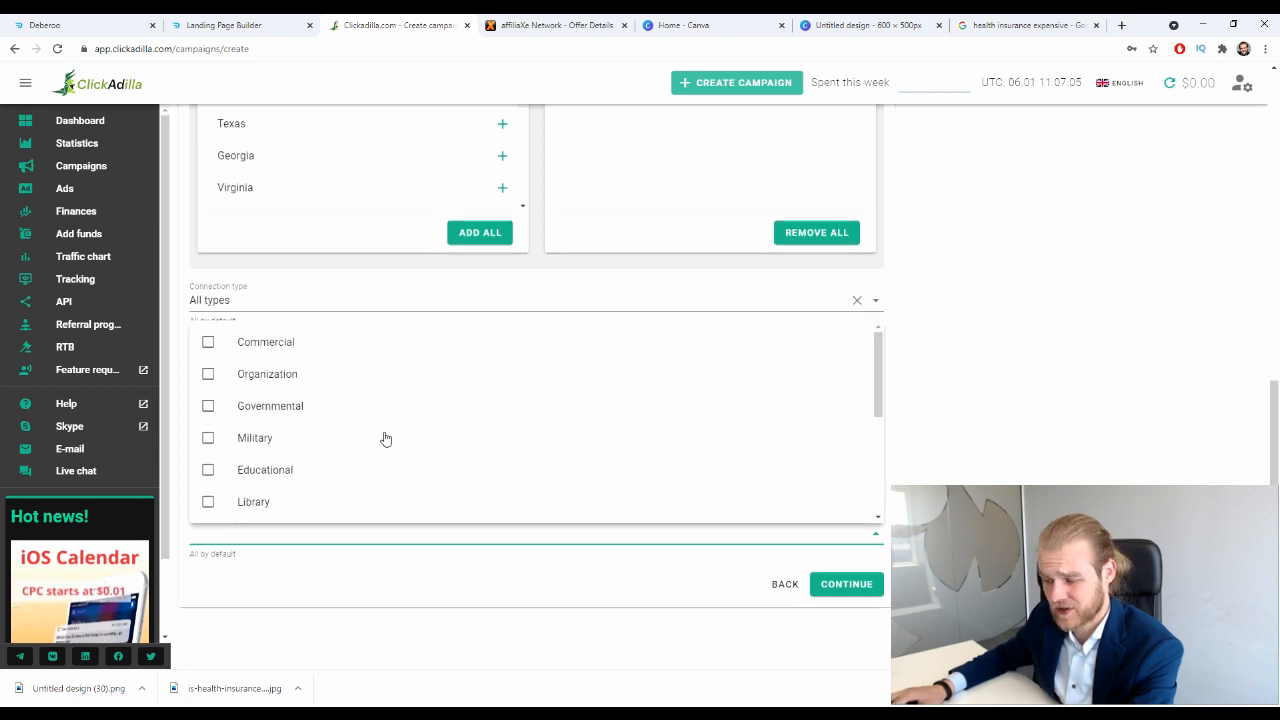
click(394, 623)
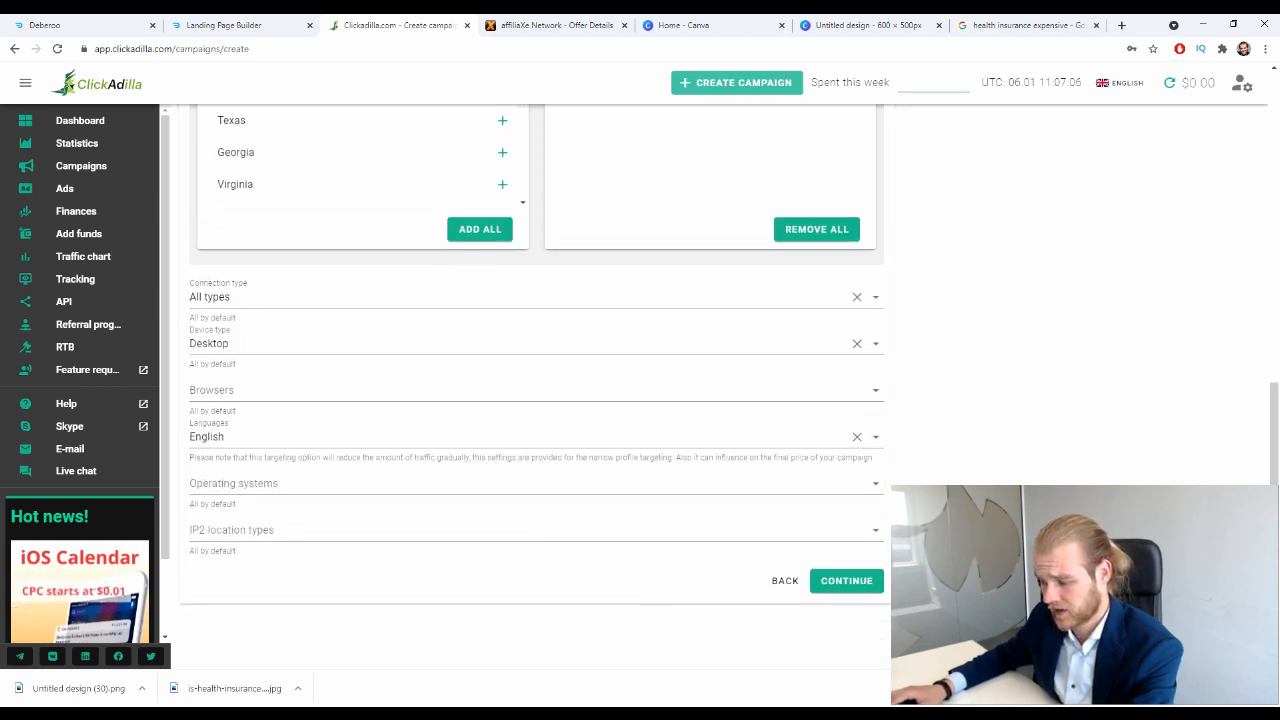
- Return to the general campaign settings and apply the recommended price of 0.1
click(784, 582)
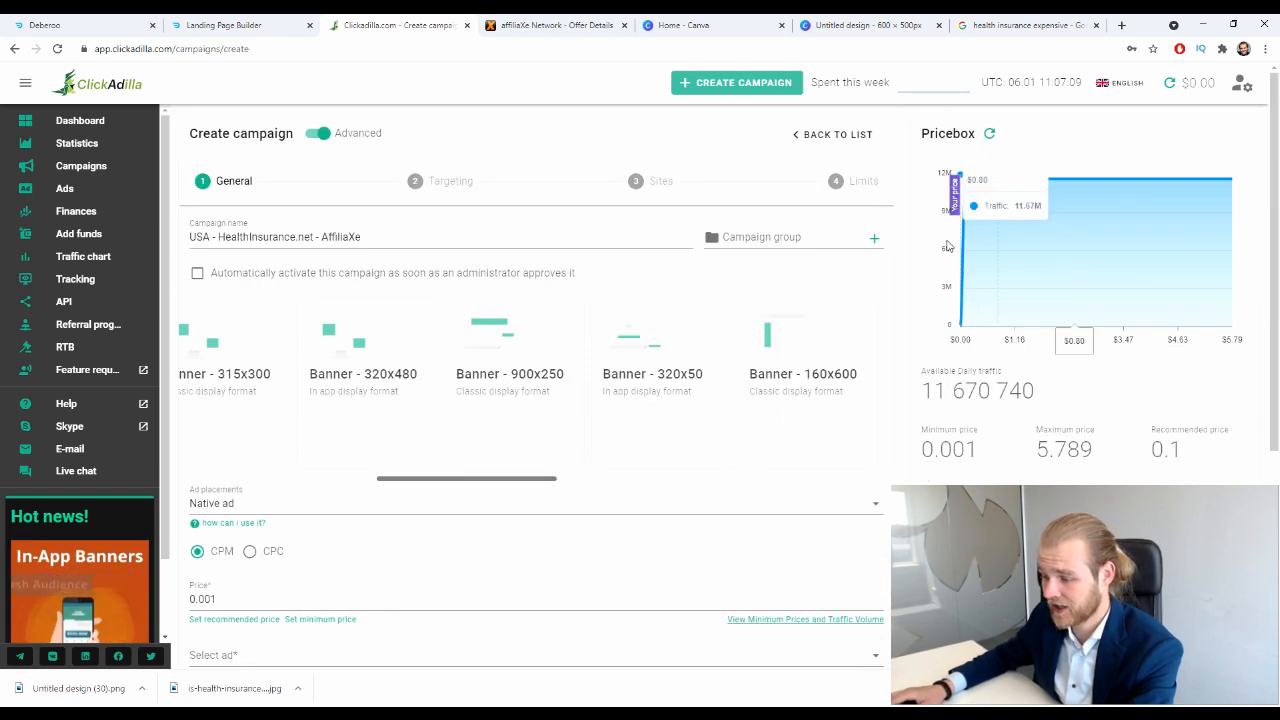
scroll(508, 460, down, 2)
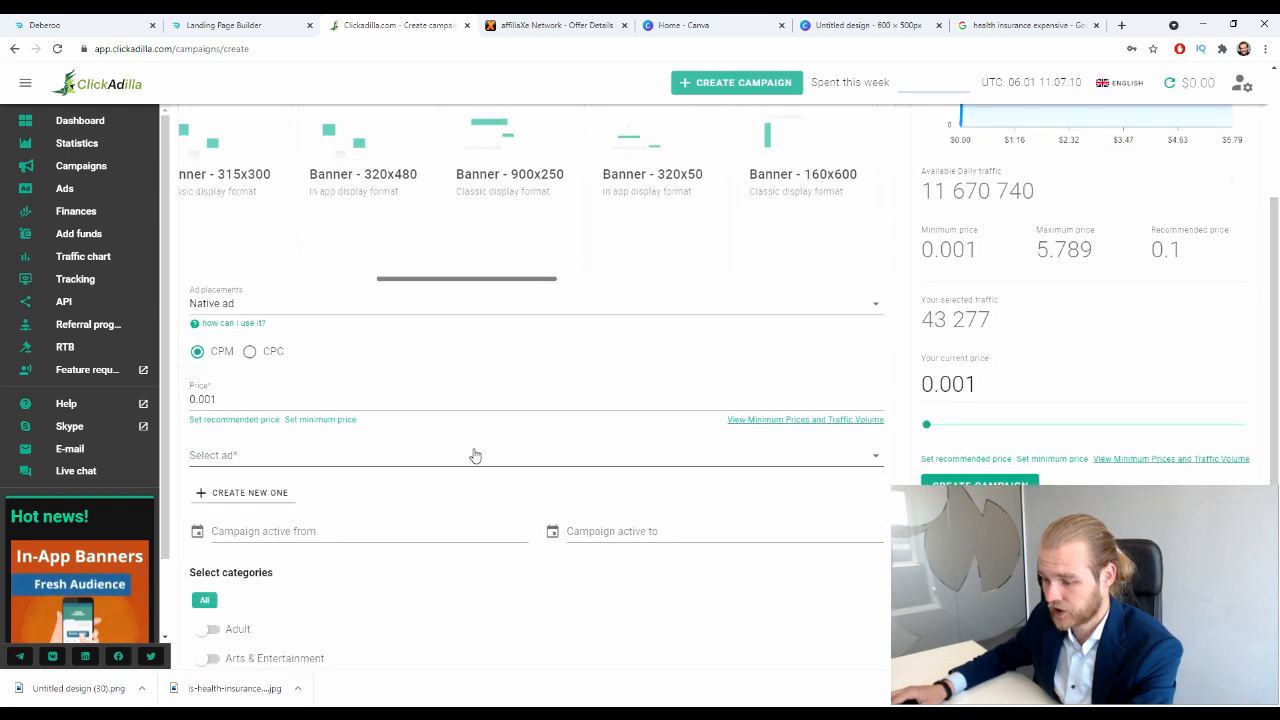
click(255, 420)
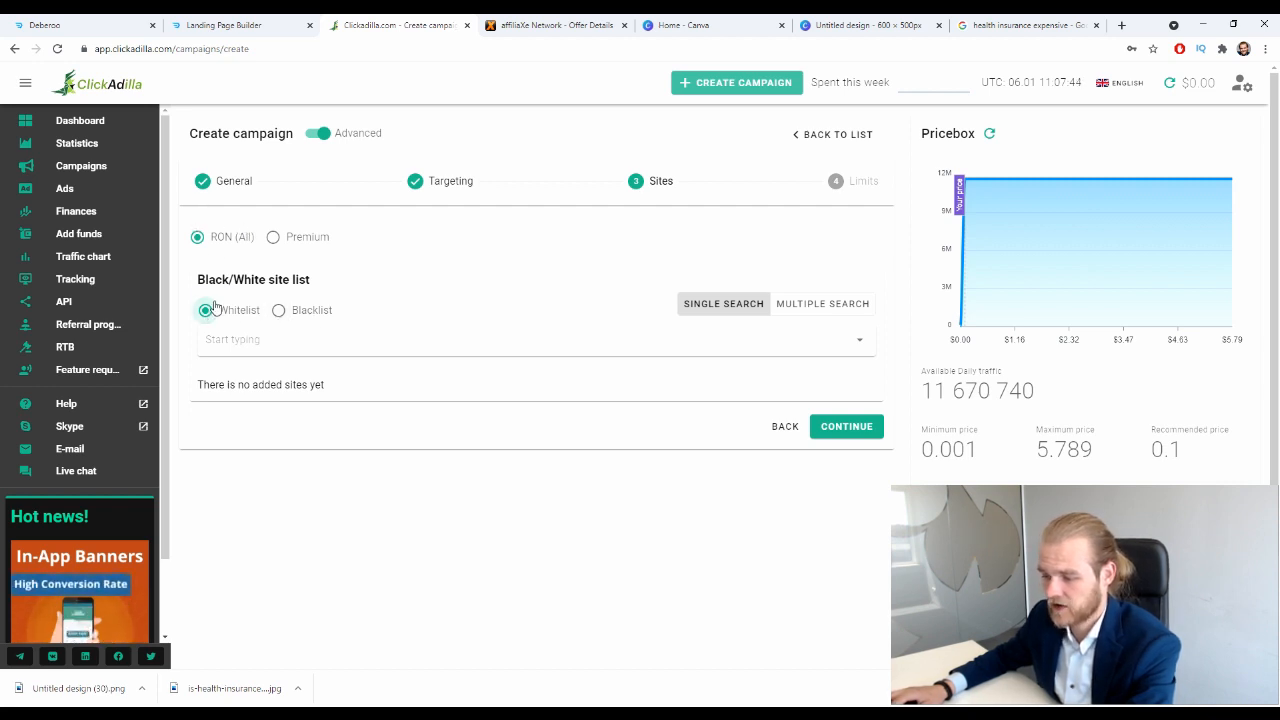
- Switch the site list to Blacklist and set the daily money limit to 250, leaving the hourly and total limits empty
click(280, 310)
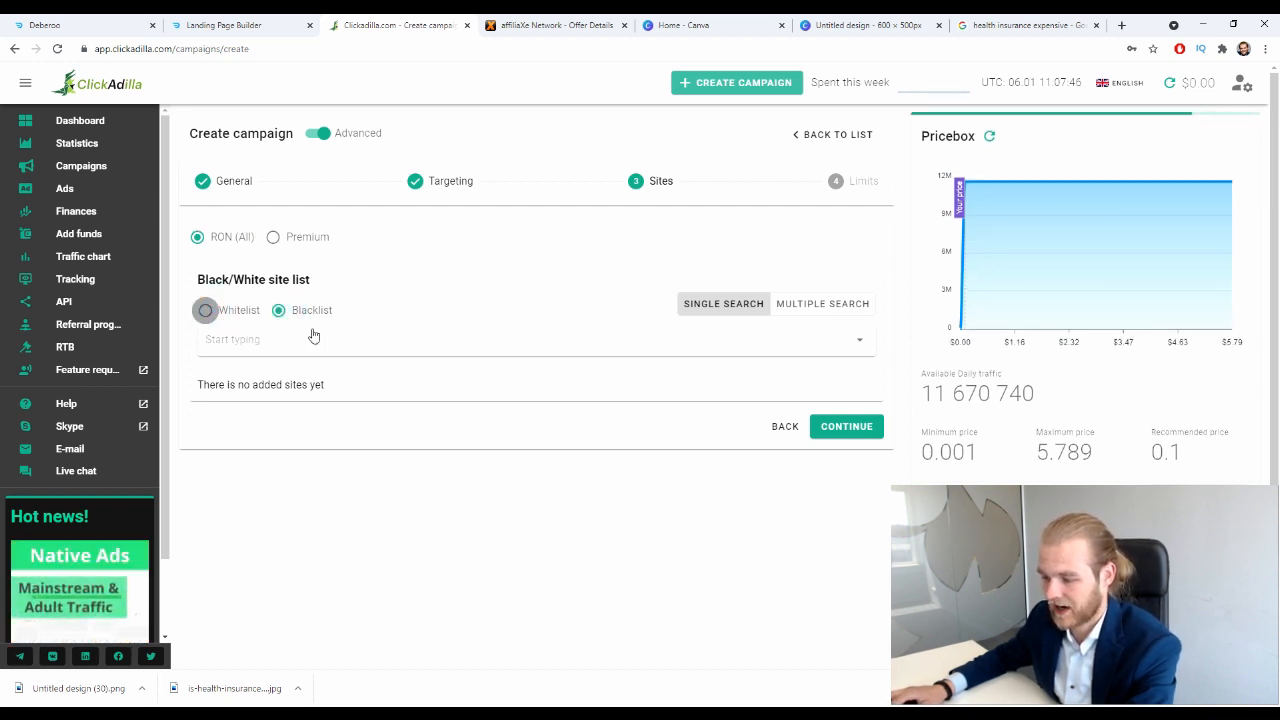
click(323, 287)
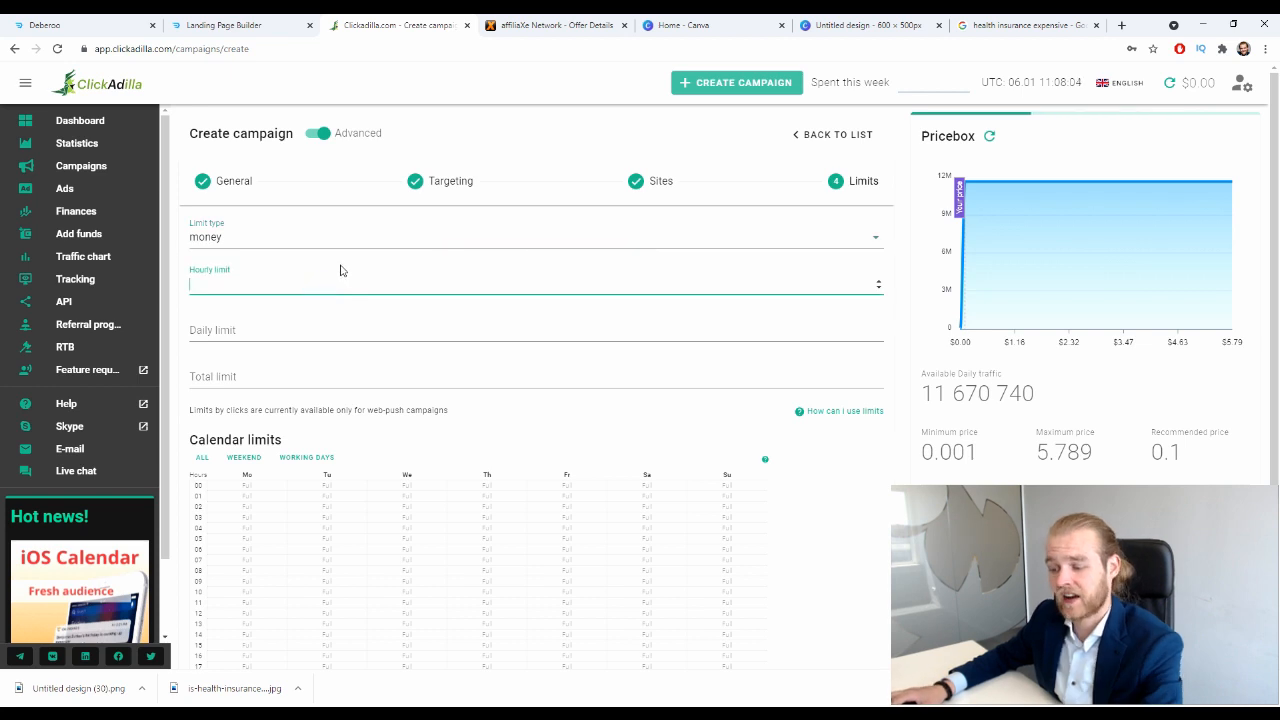
click(285, 330)
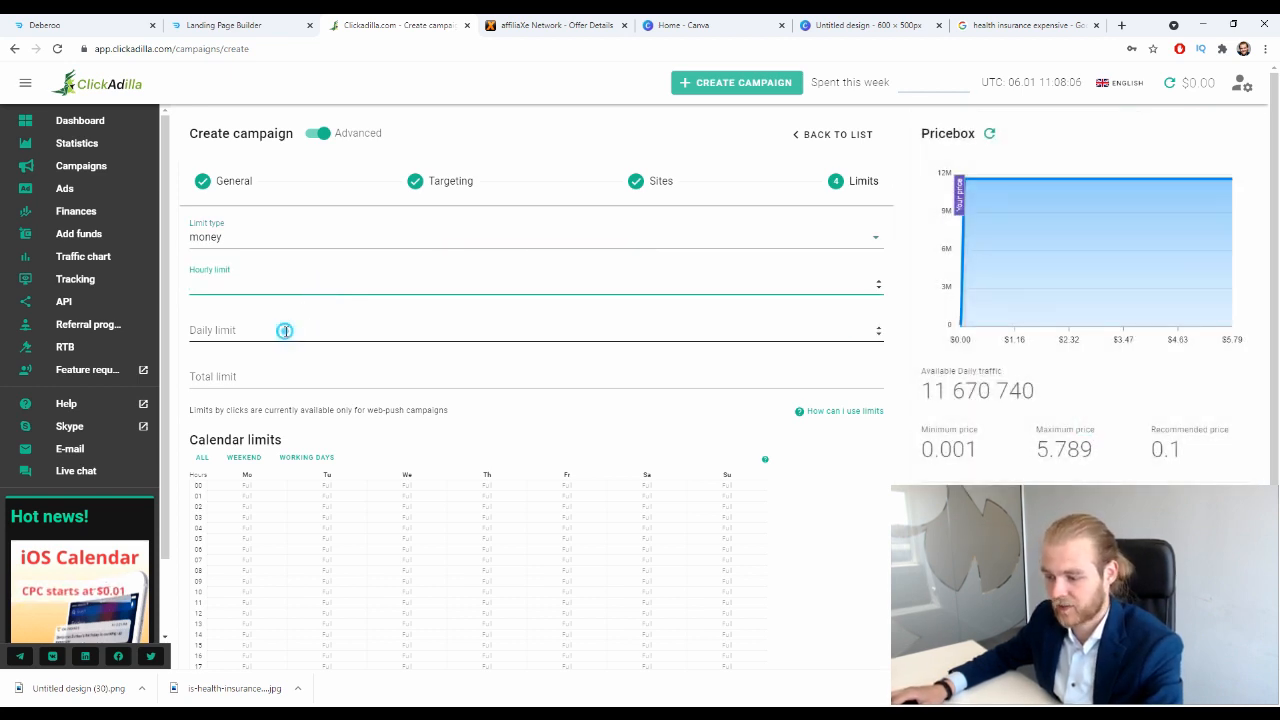
text(2)
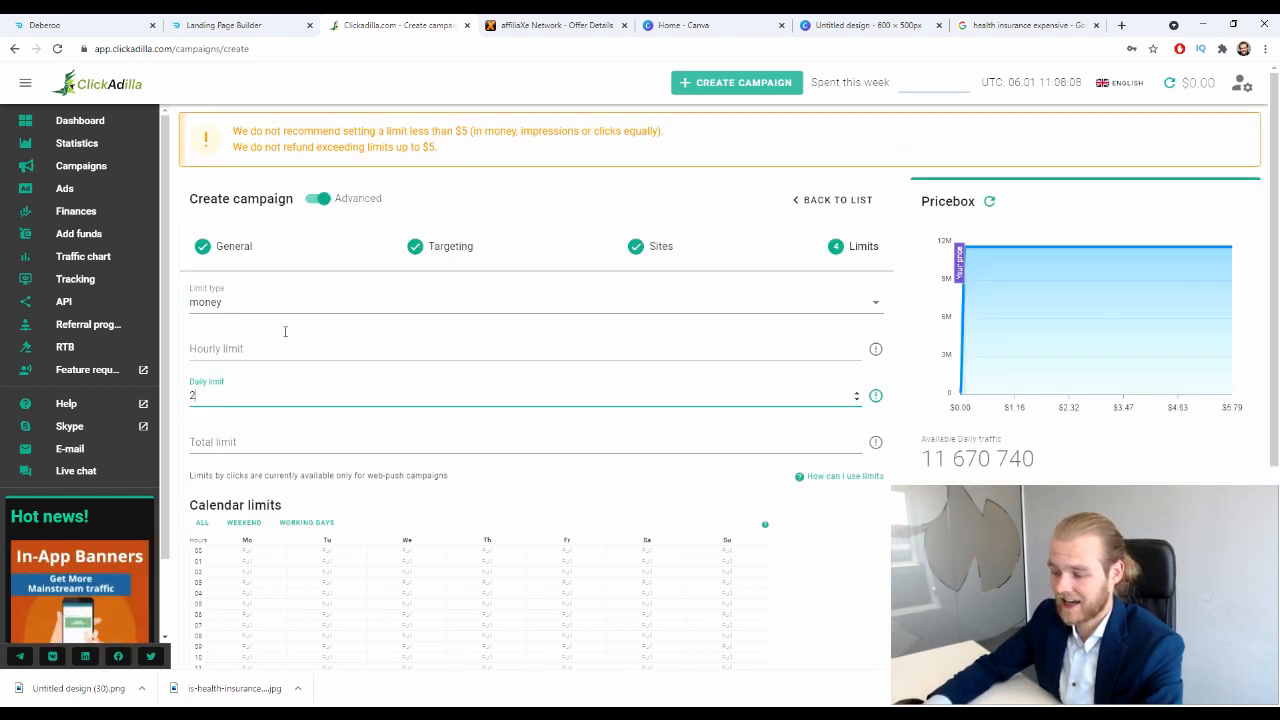
text(50)
key(Tab)
text(0)
scroll(329, 434, down, 1)
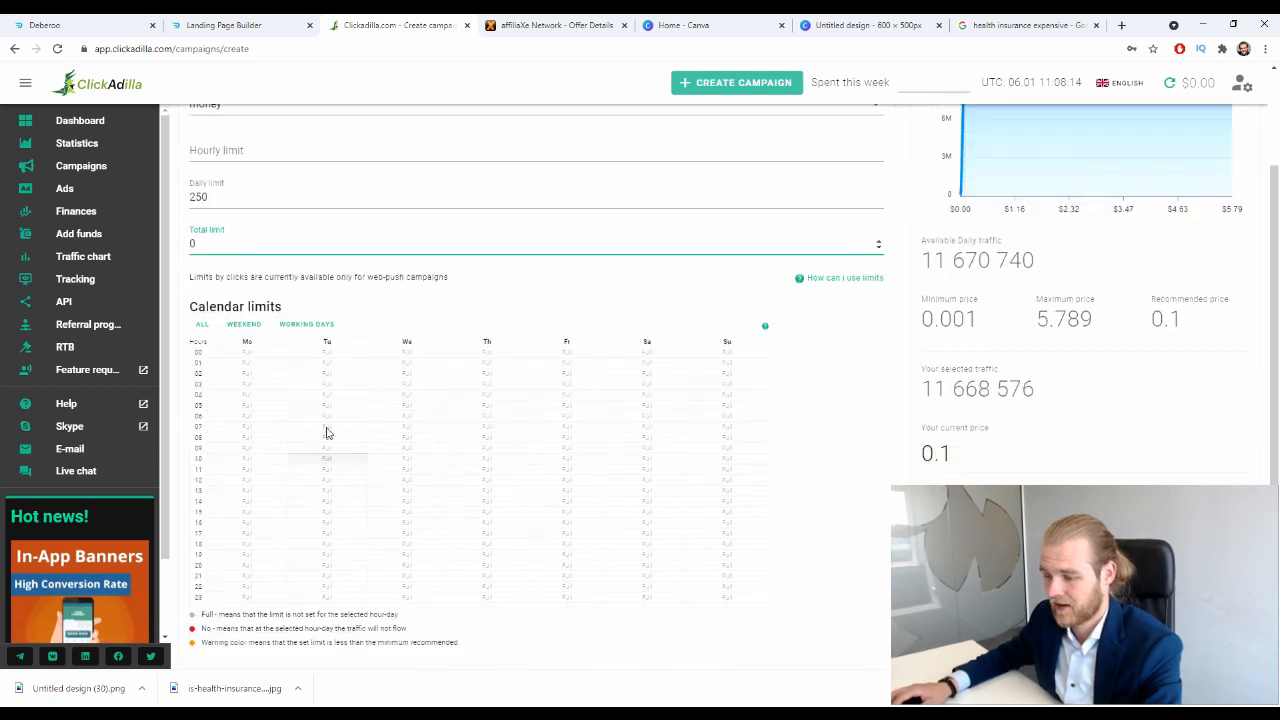
click(325, 278)
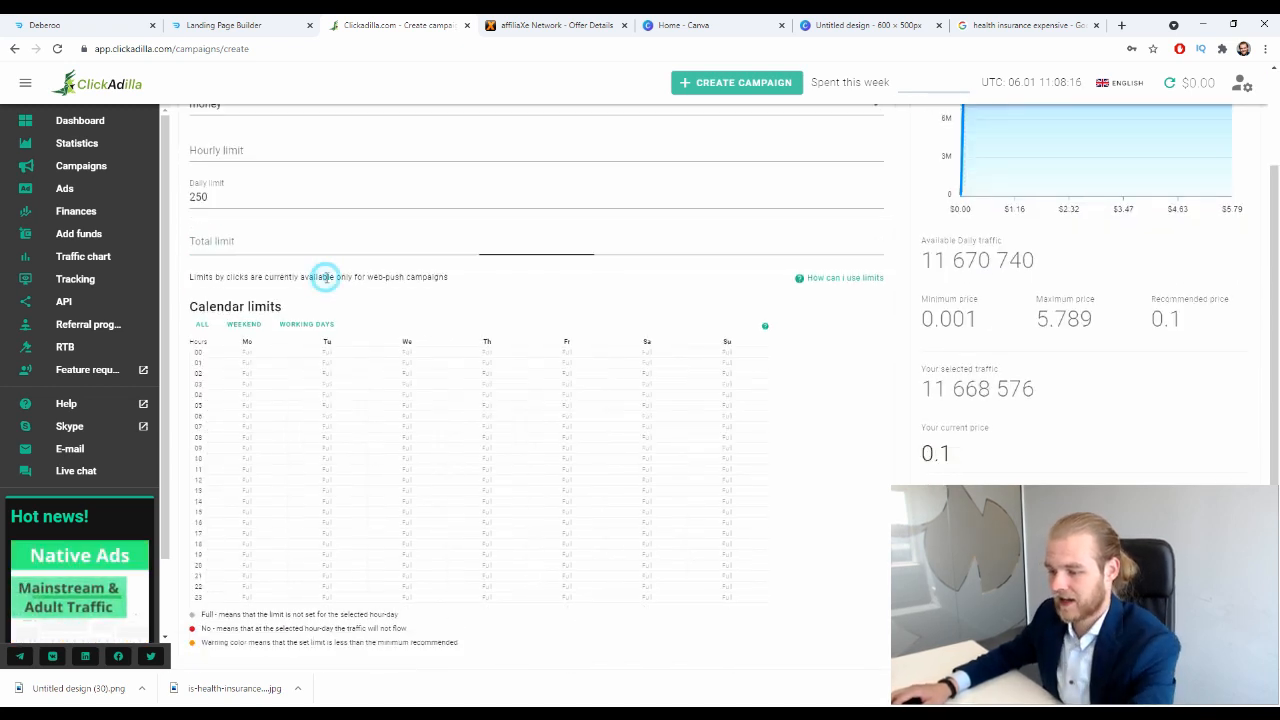
- Set a custom limit of 10 for Tuesday at hour 06 in the calendar limits
scroll(244, 325, down, 1)
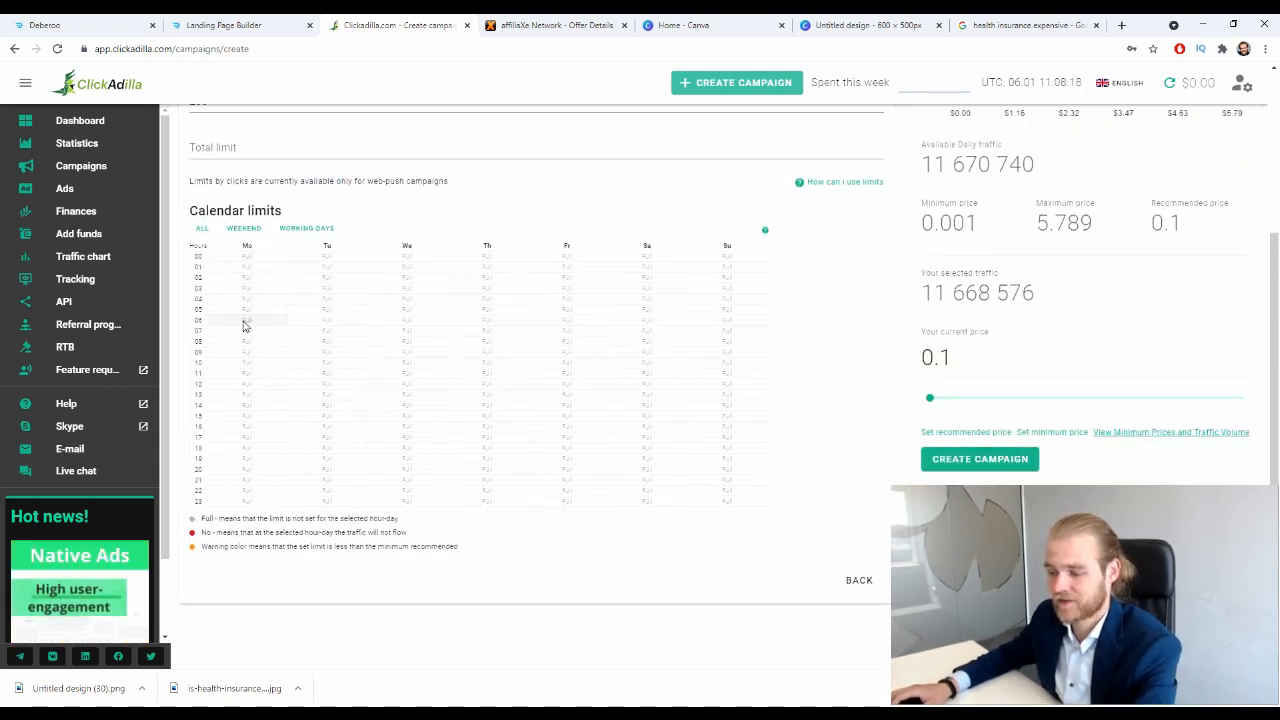
click(327, 320)
click(704, 336)
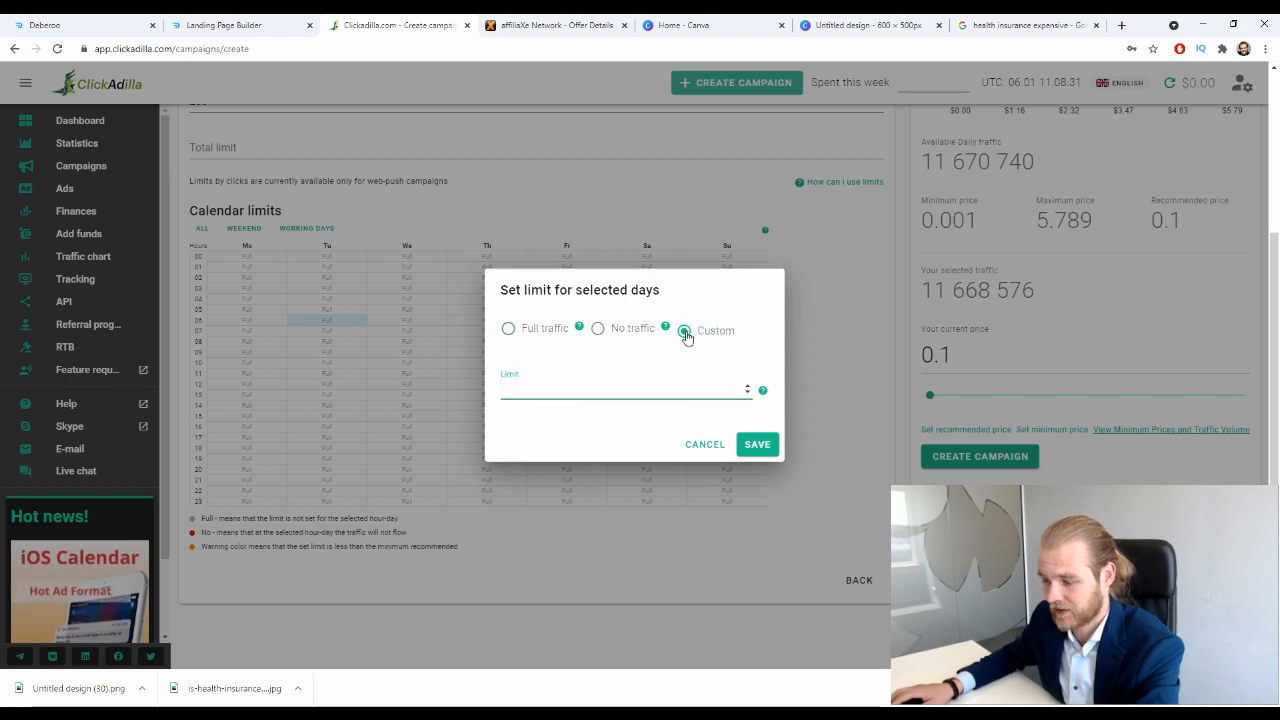
text(10)
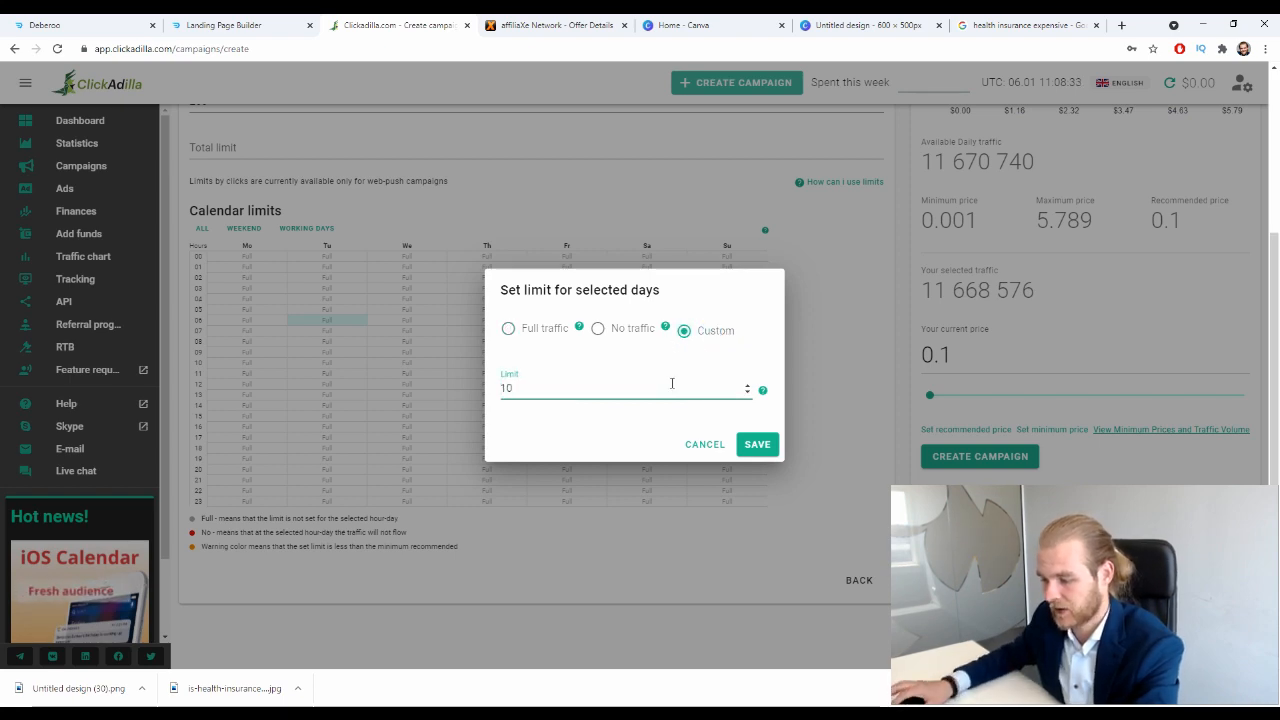
click(757, 444)
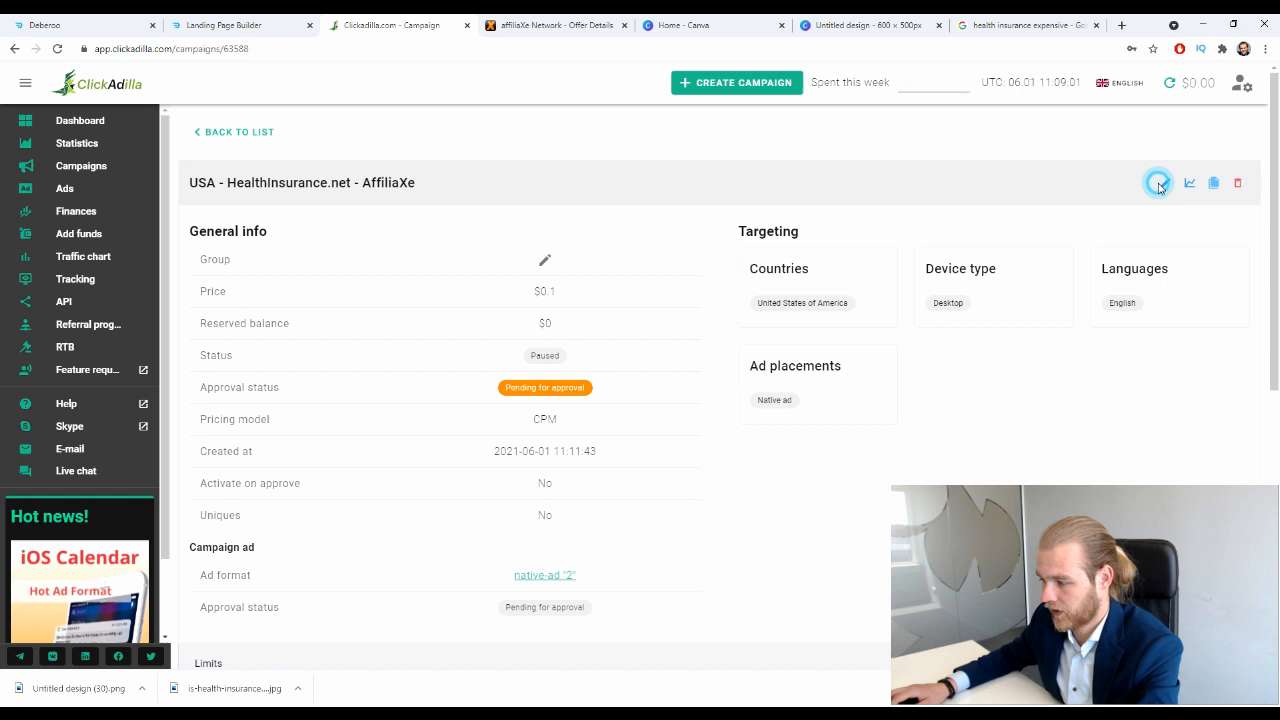
- Open the created USA - HealthInsurance.net - AffiliaXe campaign for editing and start creating a new native ad in it
click(1156, 181)
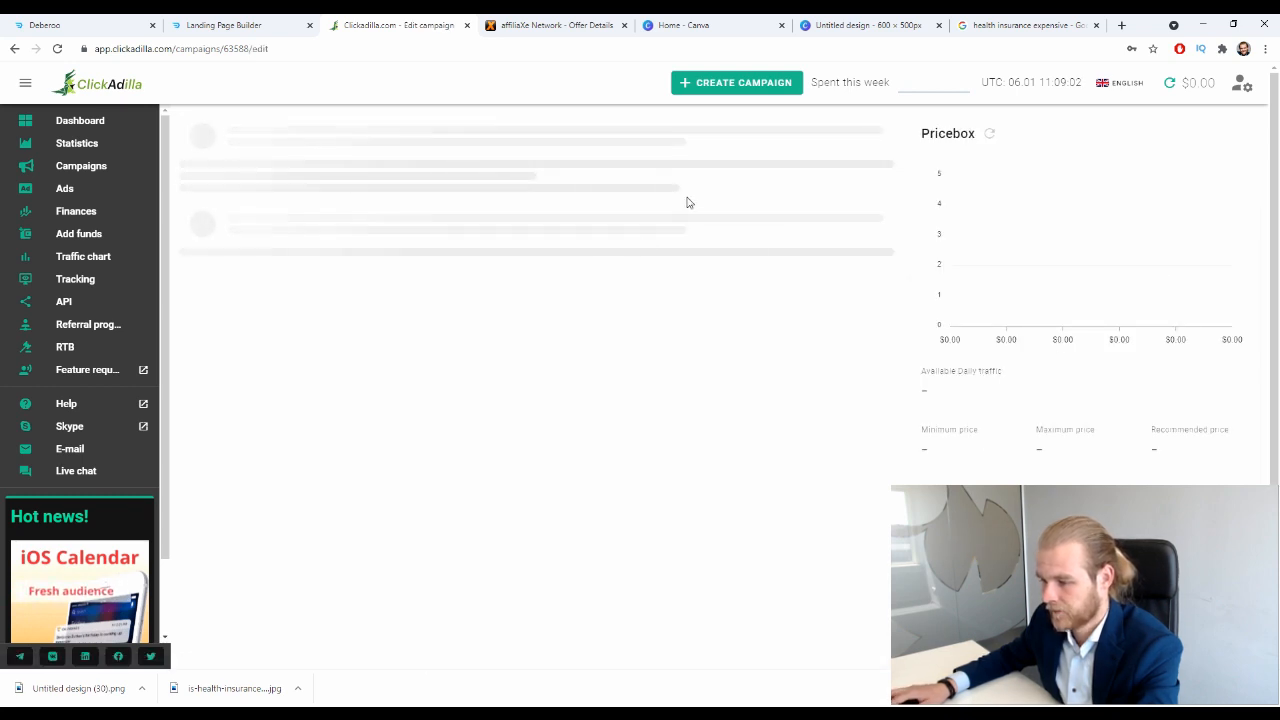
scroll(680, 195, down, 3)
scroll(589, 329, up, 2)
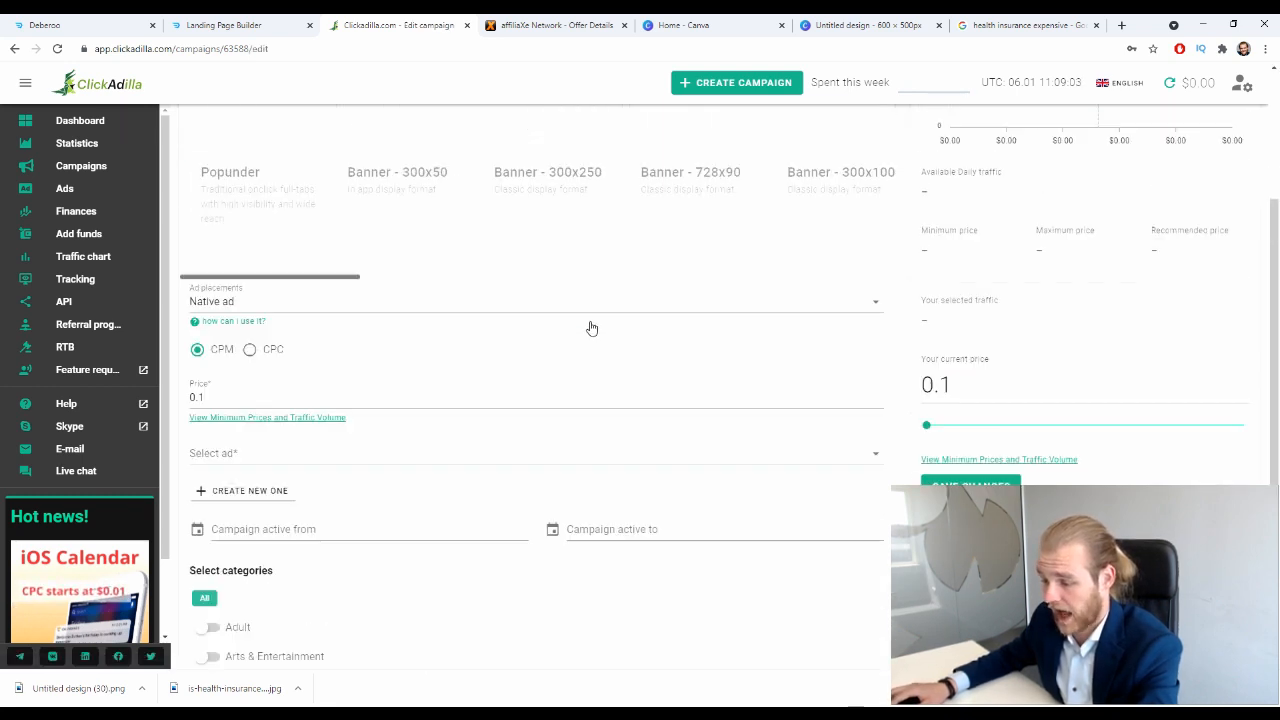
scroll(450, 345, down, 2)
click(246, 361)
- Name the new native ad Health Insurance and paste the copied tracking link as its common URL
scroll(250, 233, down, 1)
text(Health Insur)
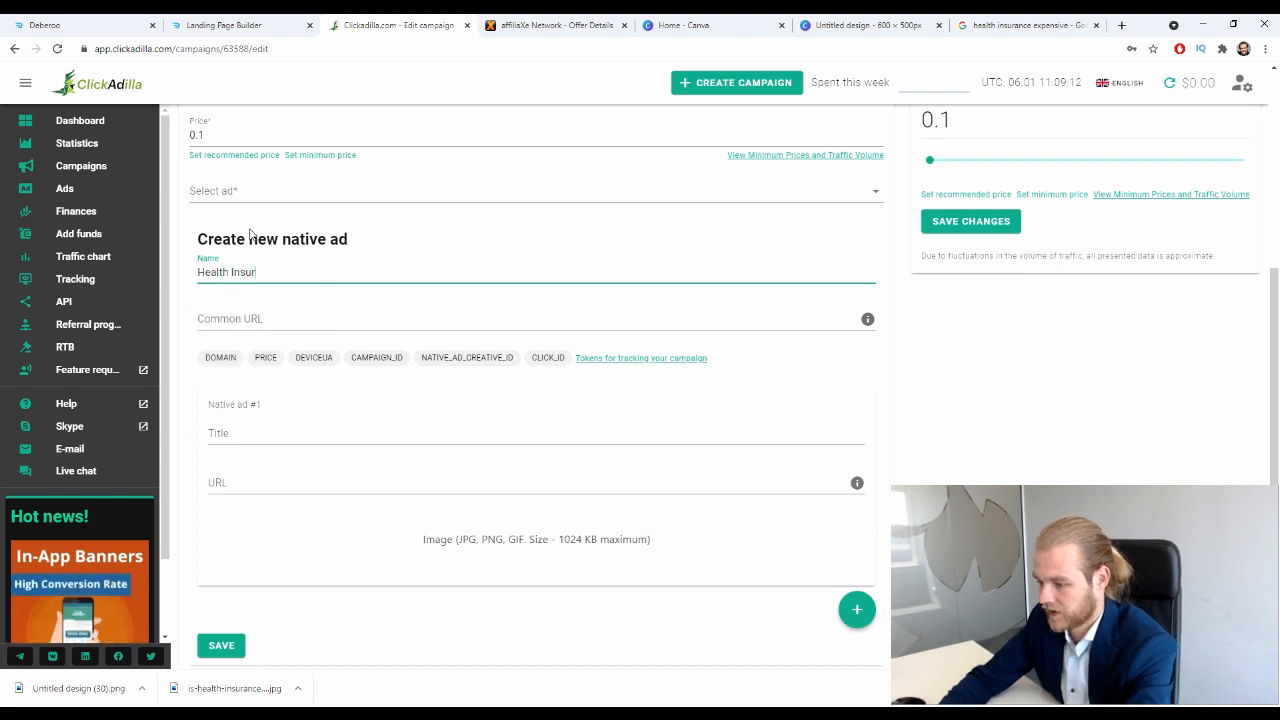
text(ance)
click(287, 323)
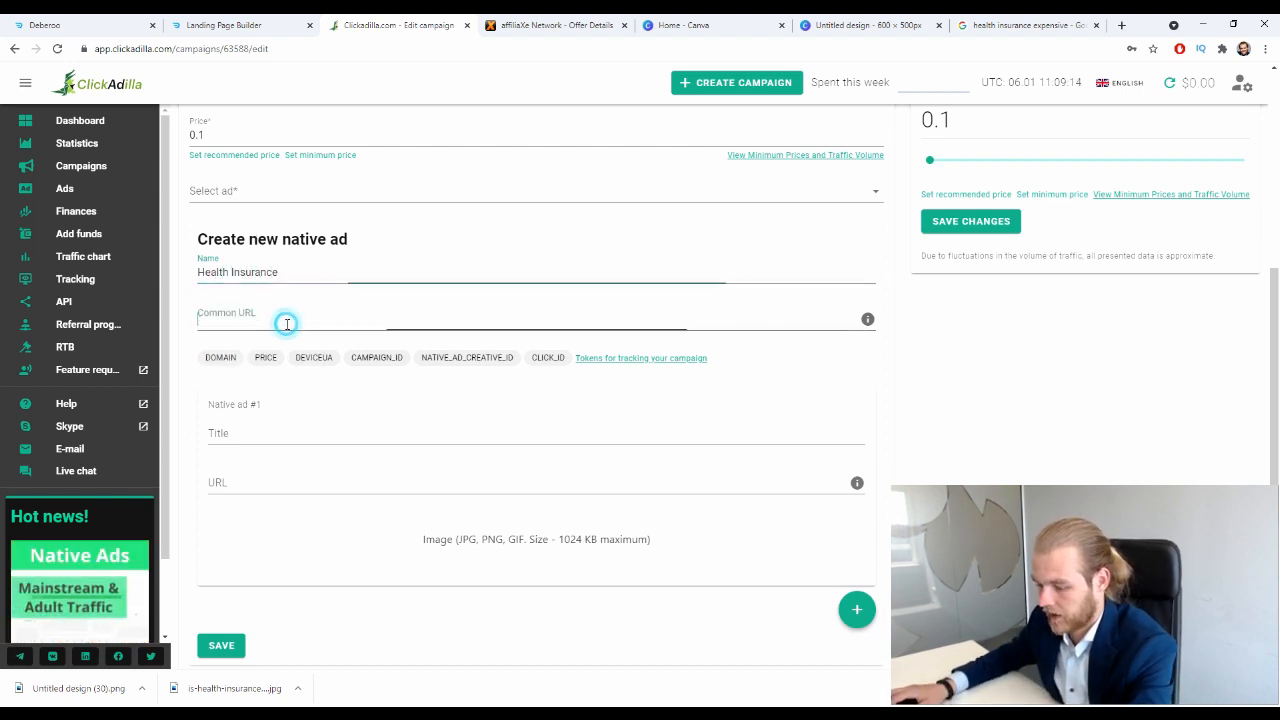
key(ctrl+v)
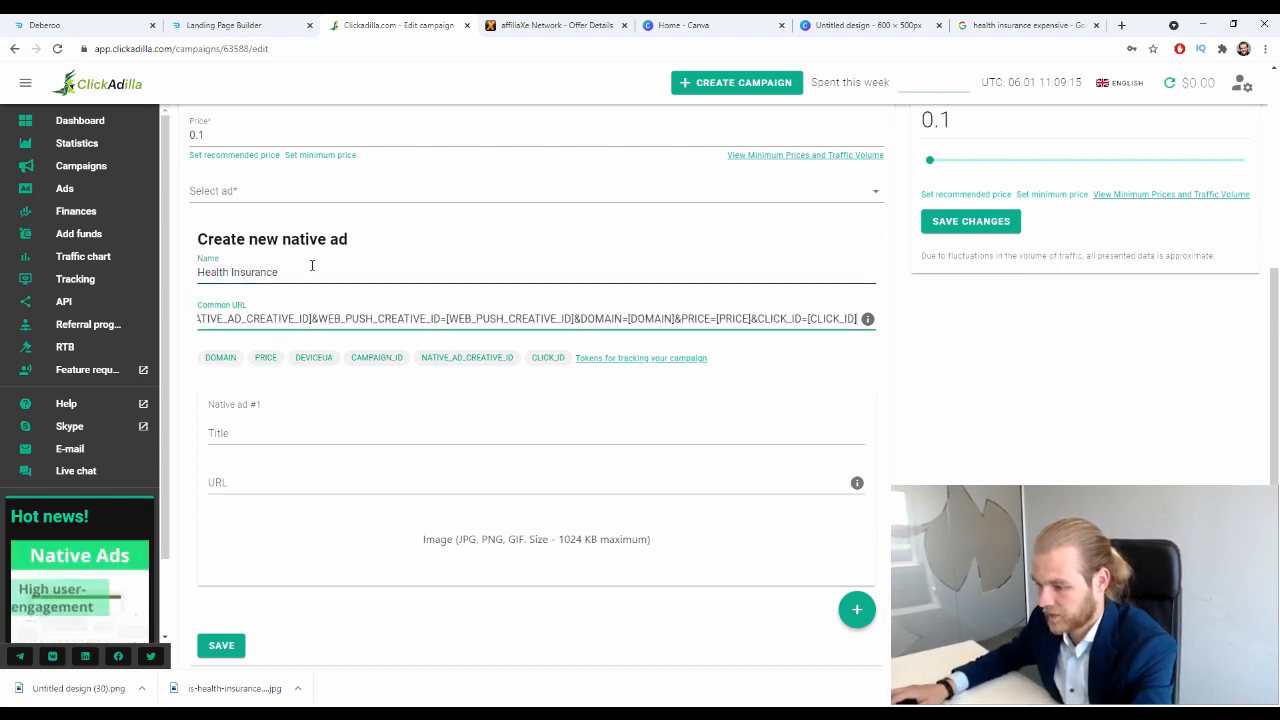
- Paste the copied tracking link as the URL of native ad #1 and upload Untitled design (30).png as its image
click(278, 482)
key(ctrl+v)
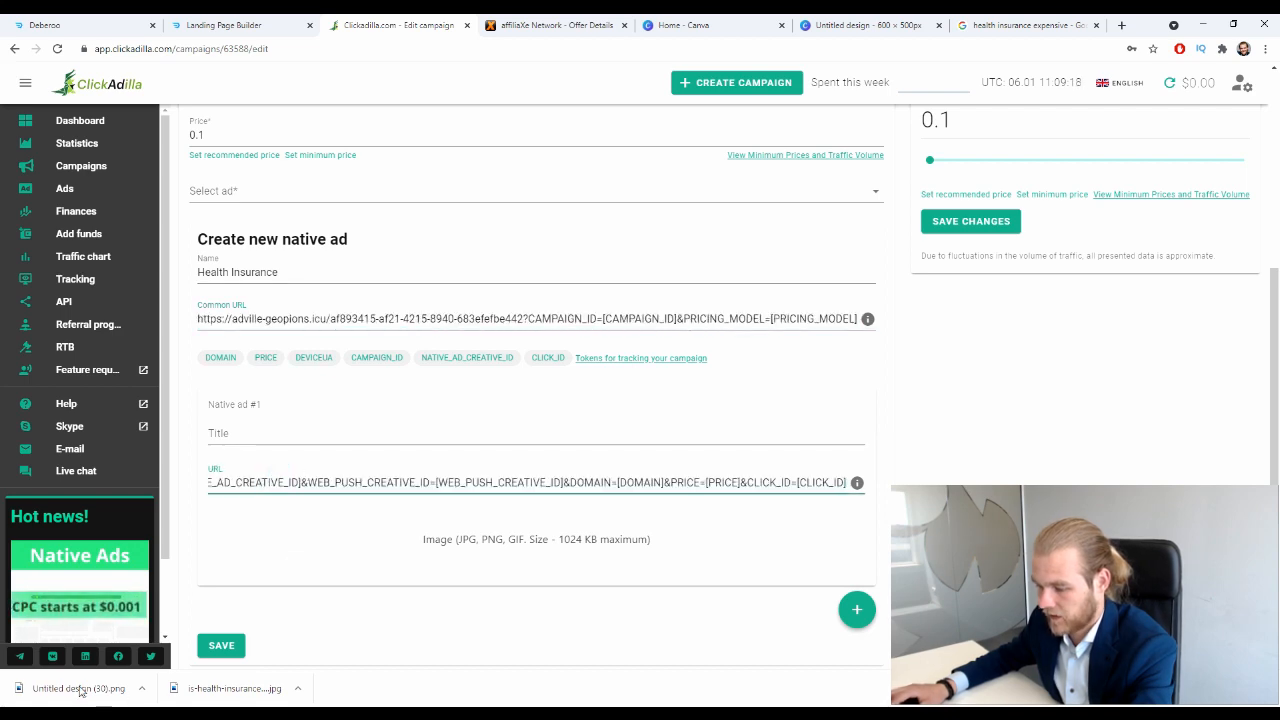
drag(80, 690, 491, 540)
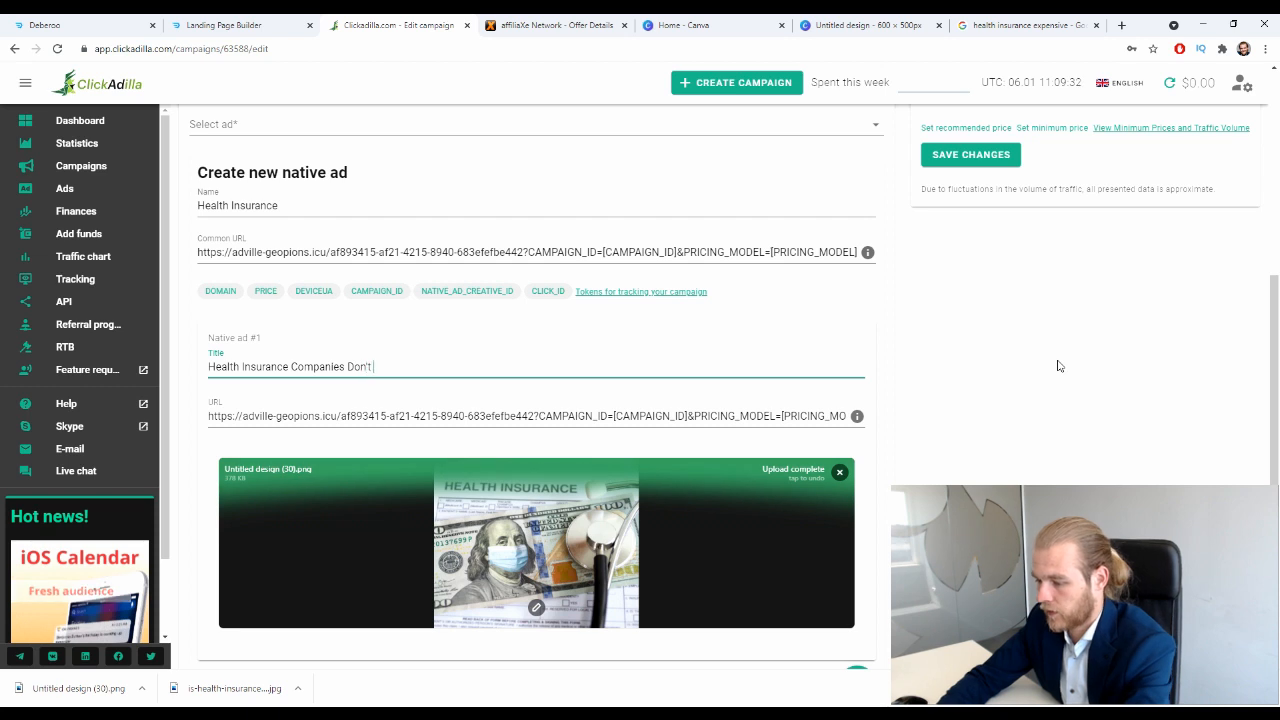
- Enter the title "Health Insurance Companies Don't Want You to" for native ad #1
text(w)
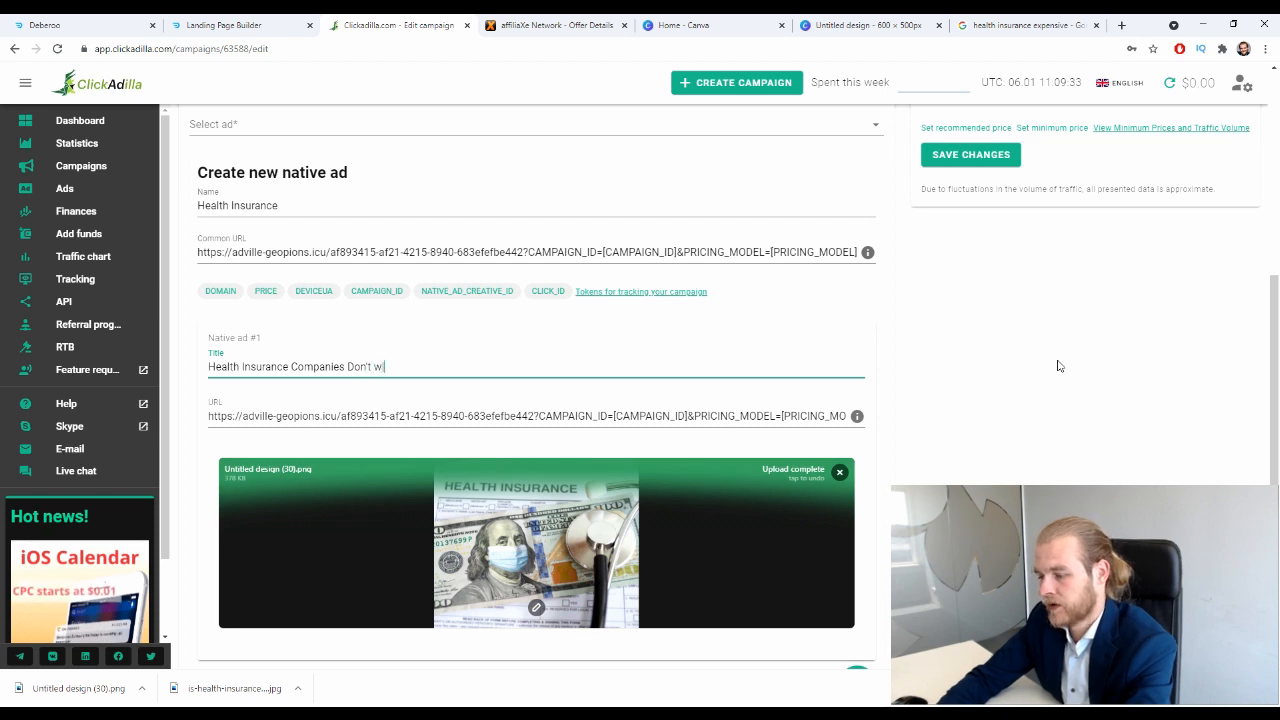
text(ant)
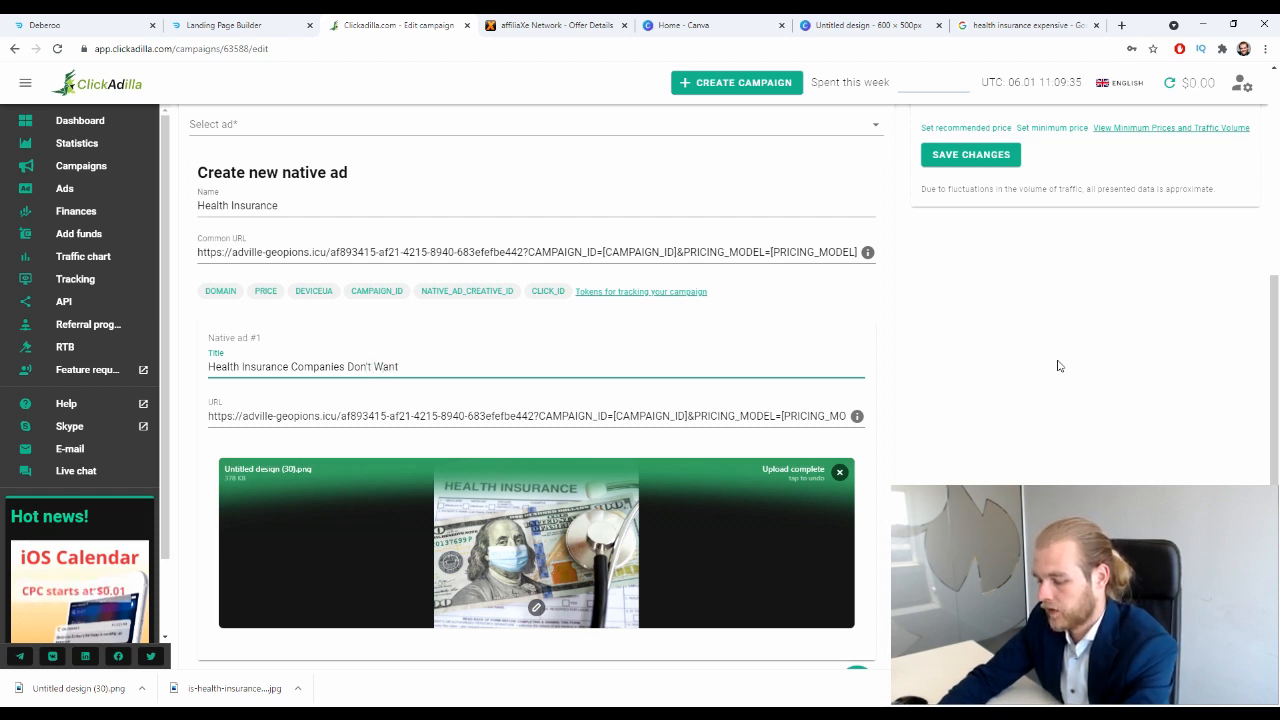
text( You to)
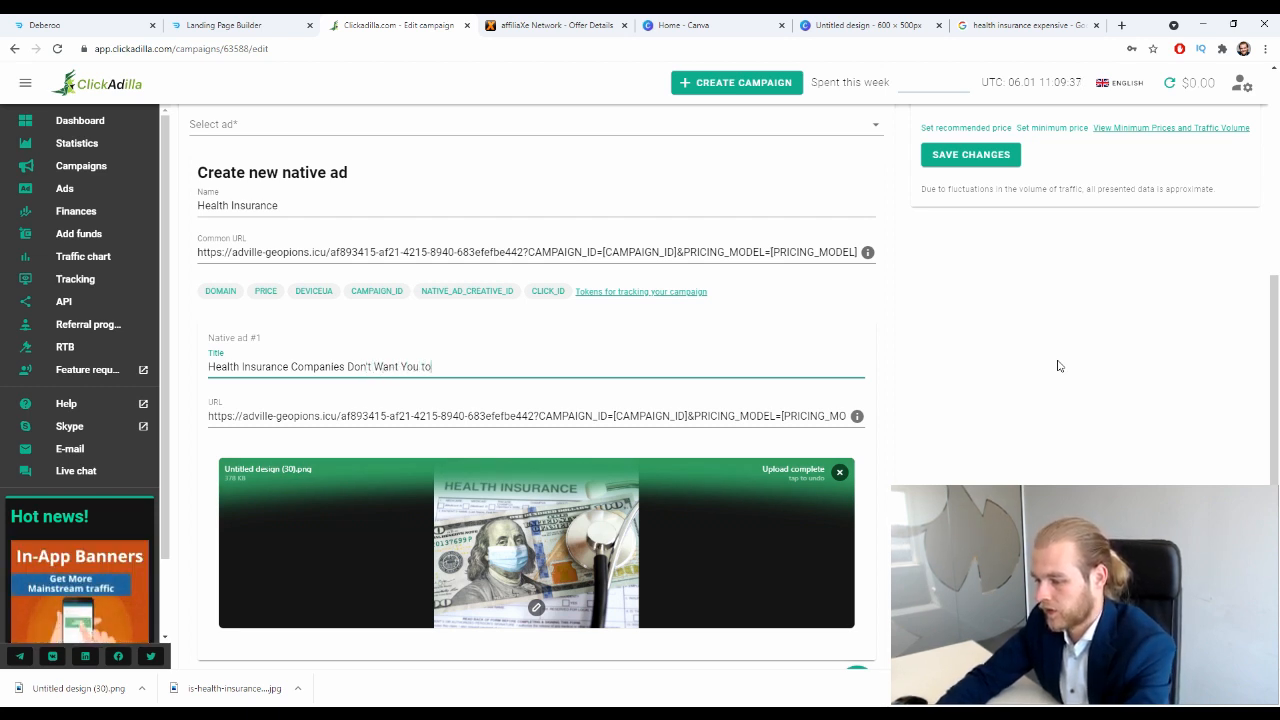
- Start the native ad over, name it Health and paste the copied tracking link as its common URL
click(304, 439)
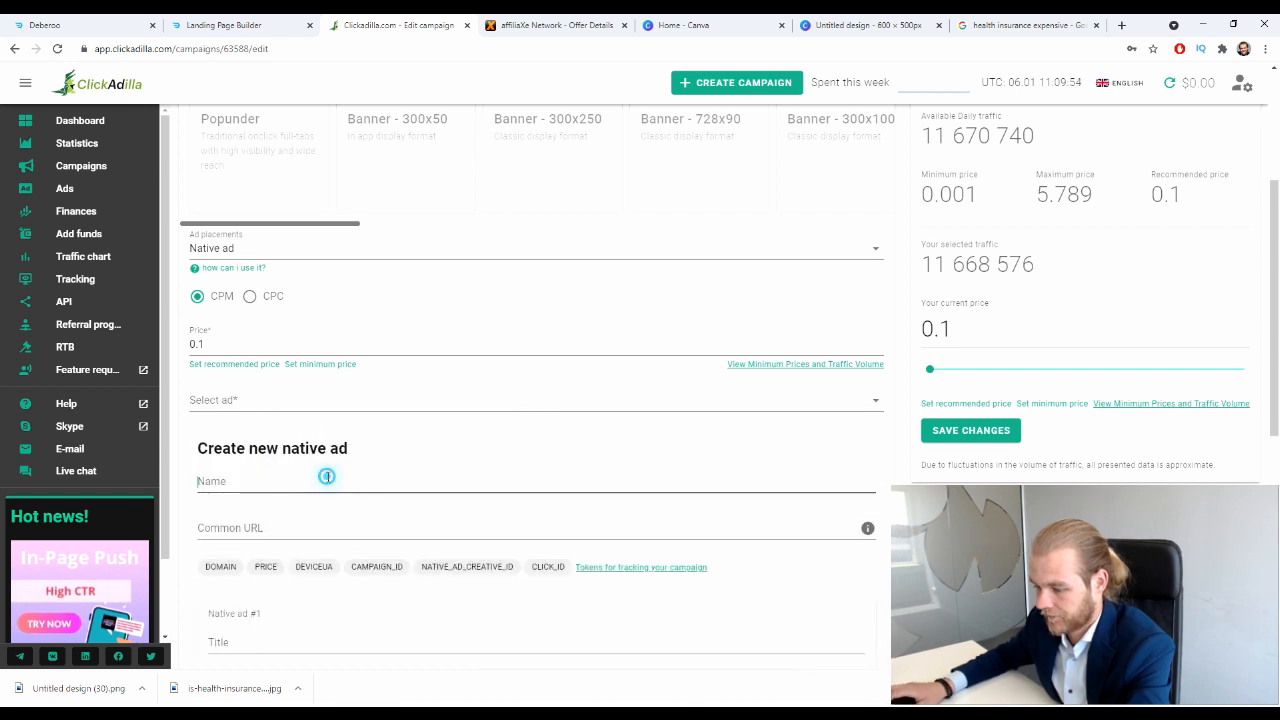
click(323, 478)
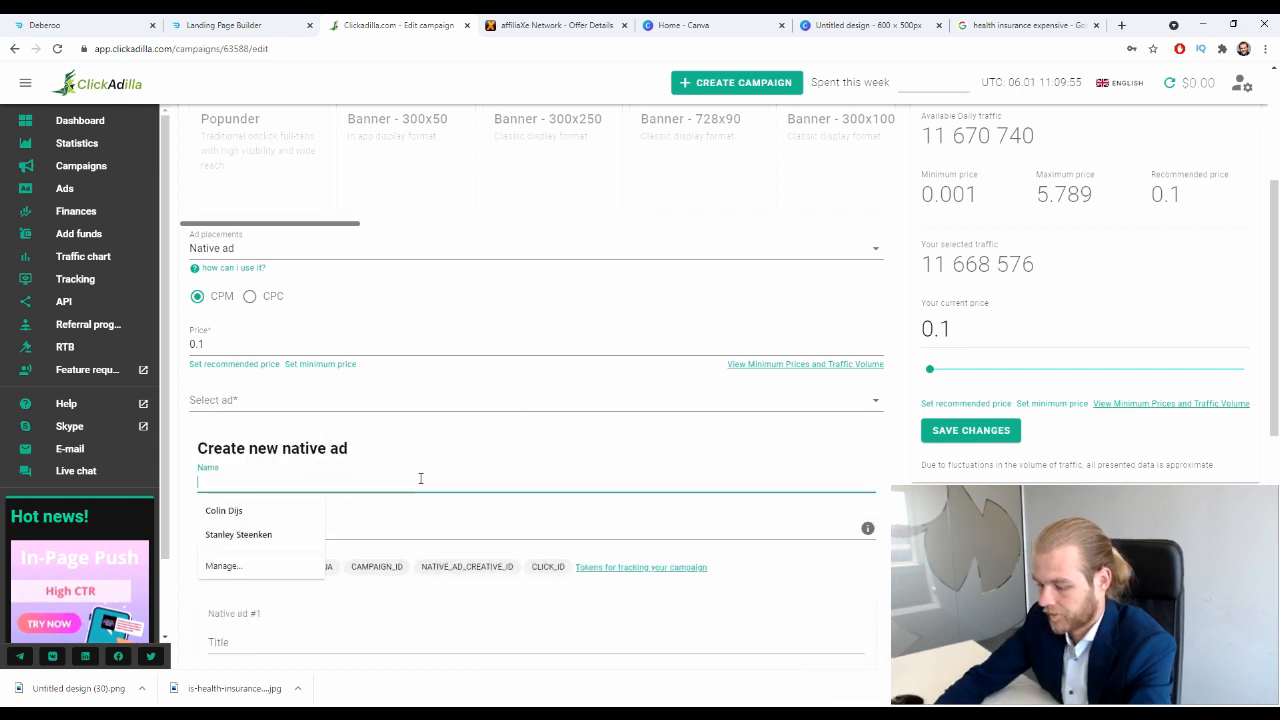
text(Health)
key(Tab)
key(ctrl+v)
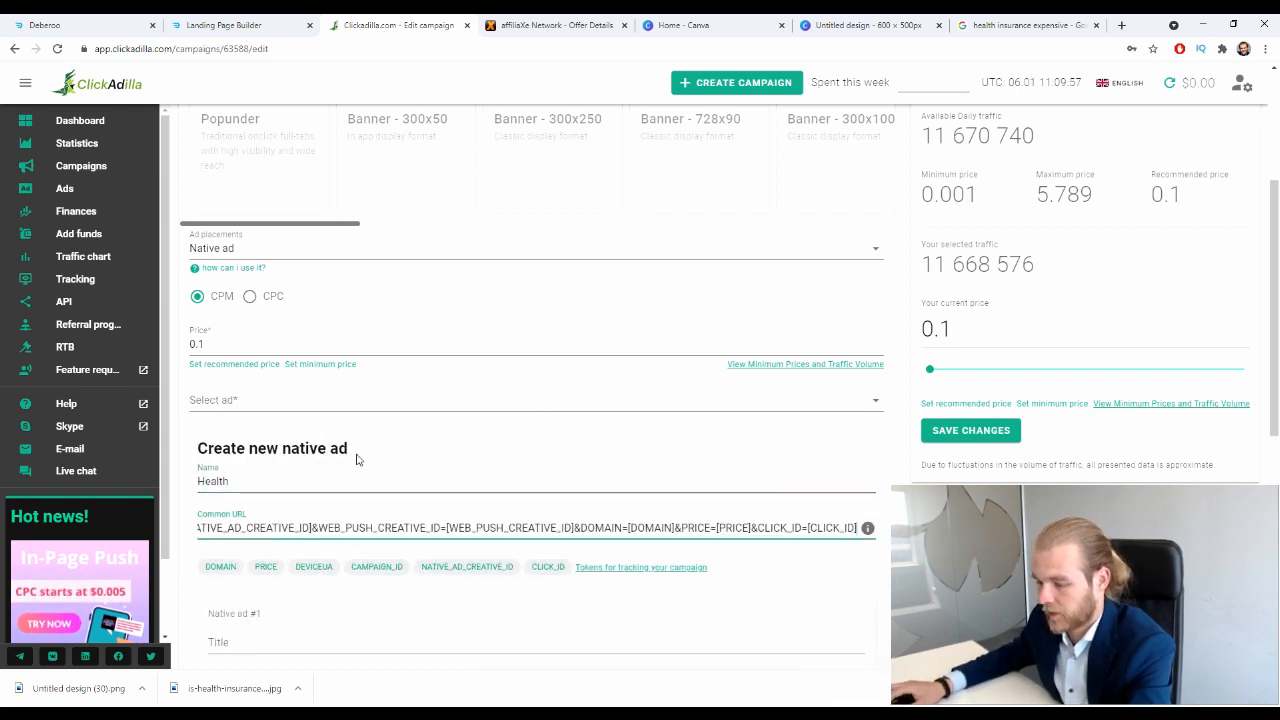
- Title native ad #1 "Health Companies Don't want You to Know This!", correcting the misspelled word Comanies to Companies
scroll(300, 460, down, 2)
click(280, 438)
text(Health Comanies Don't)
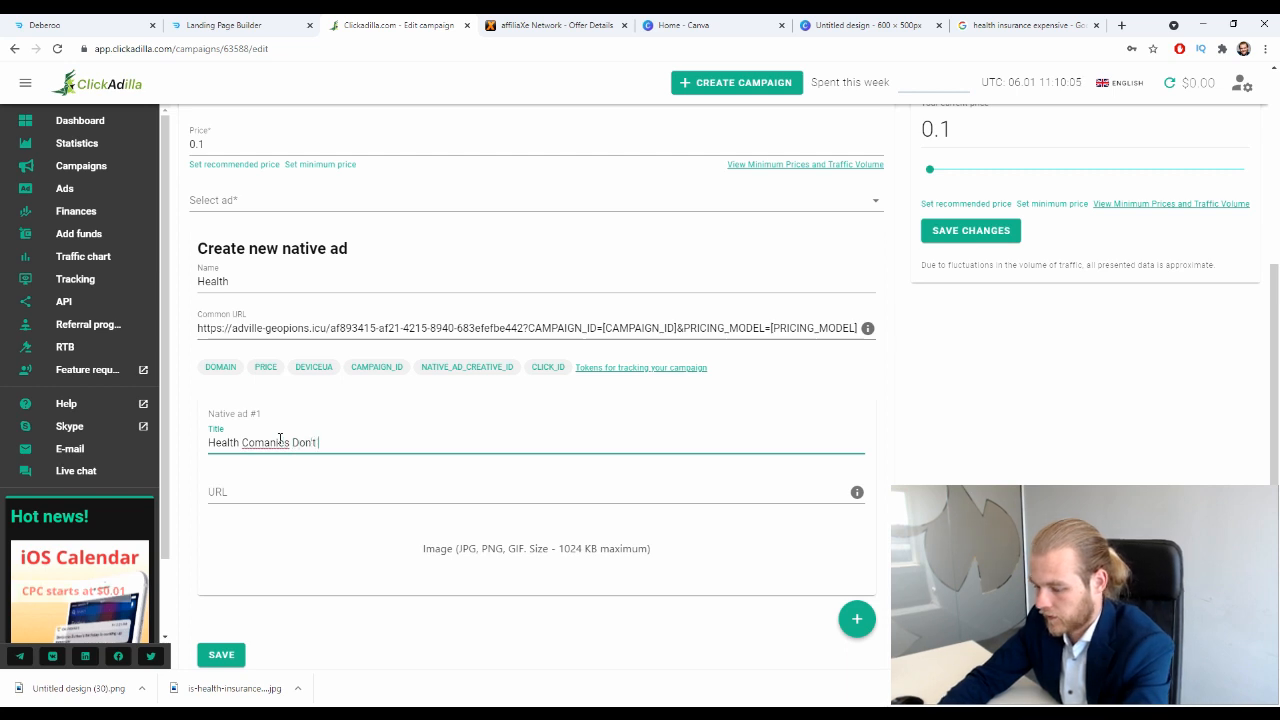
text(want You to Know S)
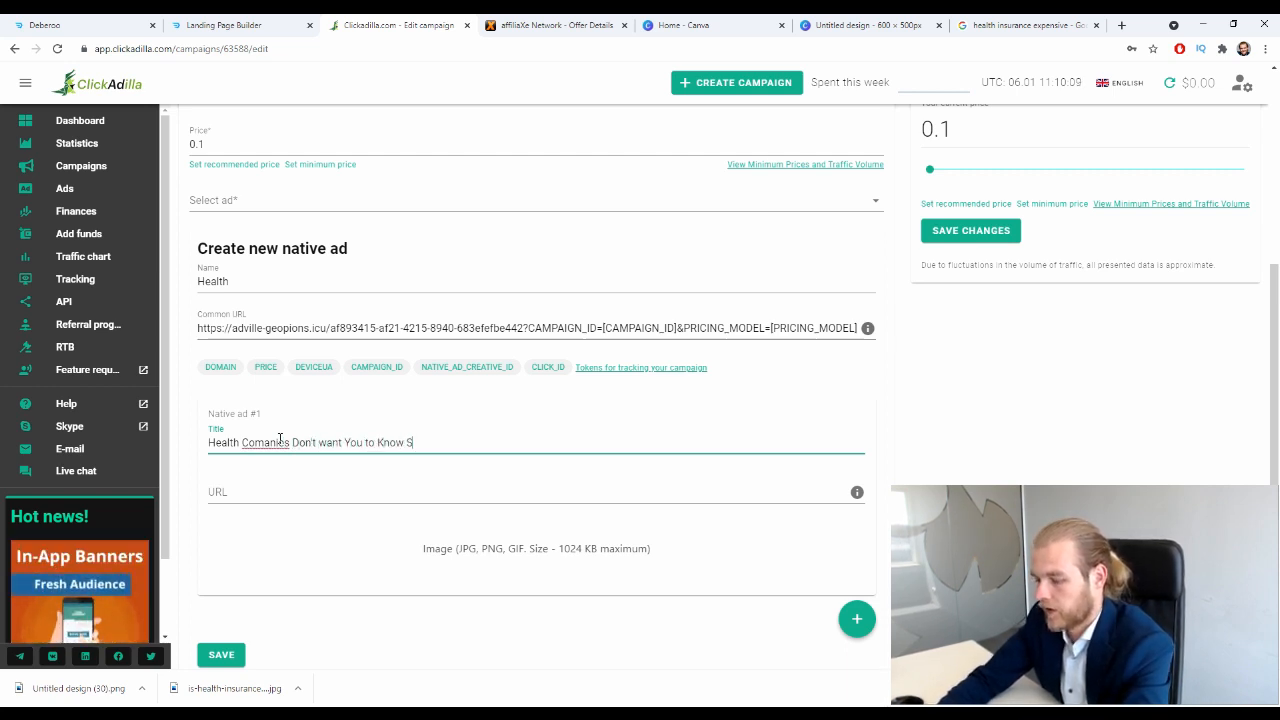
key(BackSpace)
key(BackSpace)
key(BackSpace)
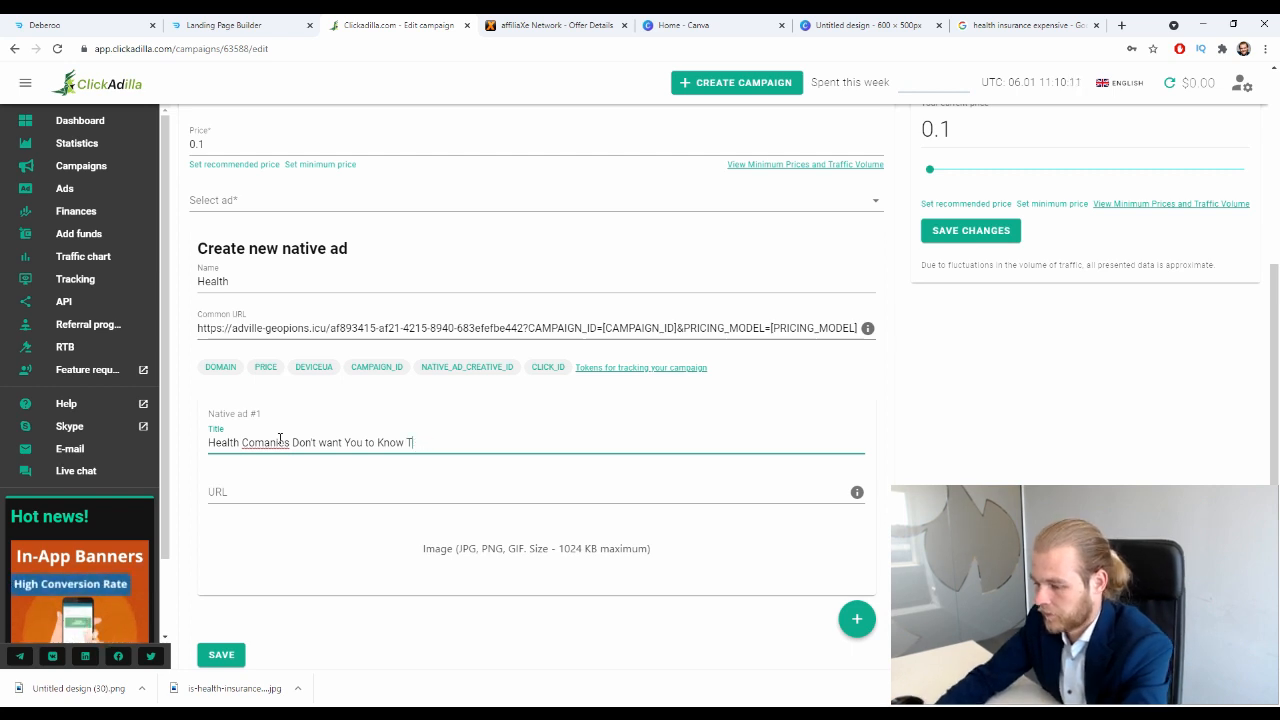
text(his!)
right_click(270, 442)
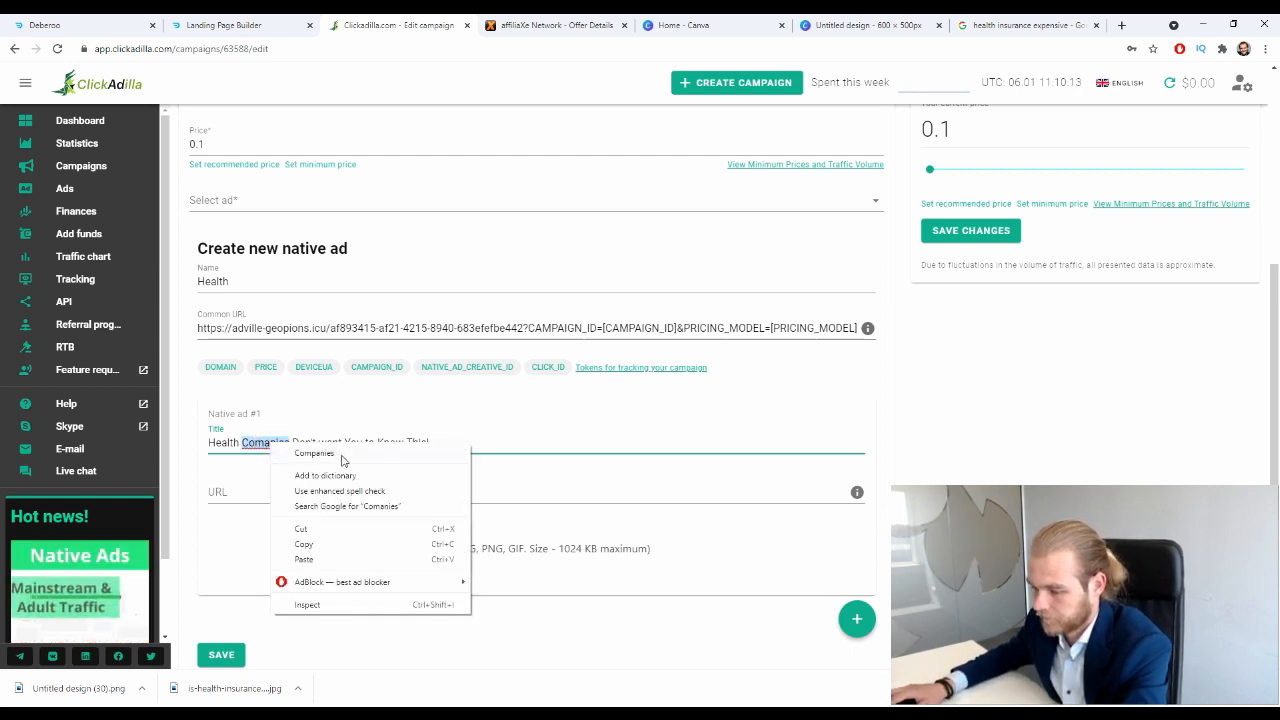
click(300, 452)
- Paste the tracking link as native ad #1's URL and upload Untitled design (30).png, accepting the 600 × 500 crop
click(434, 497)
key(ctrl+v)
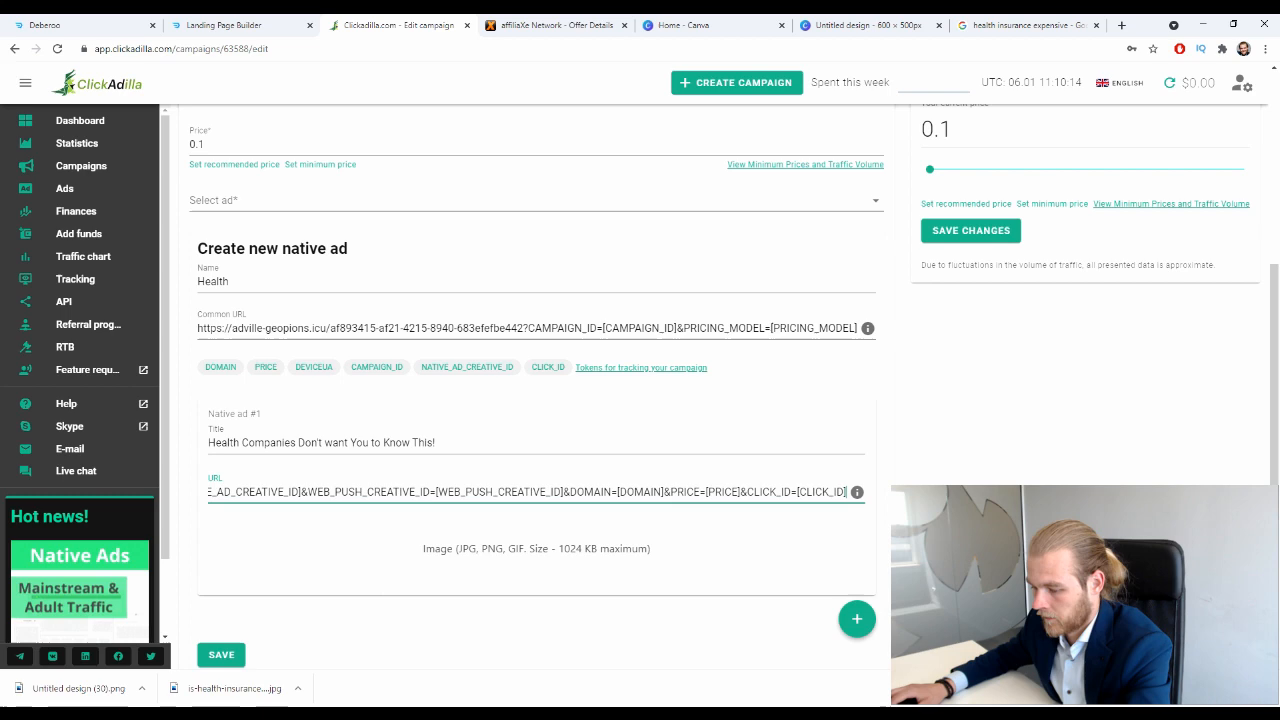
click(70, 688)
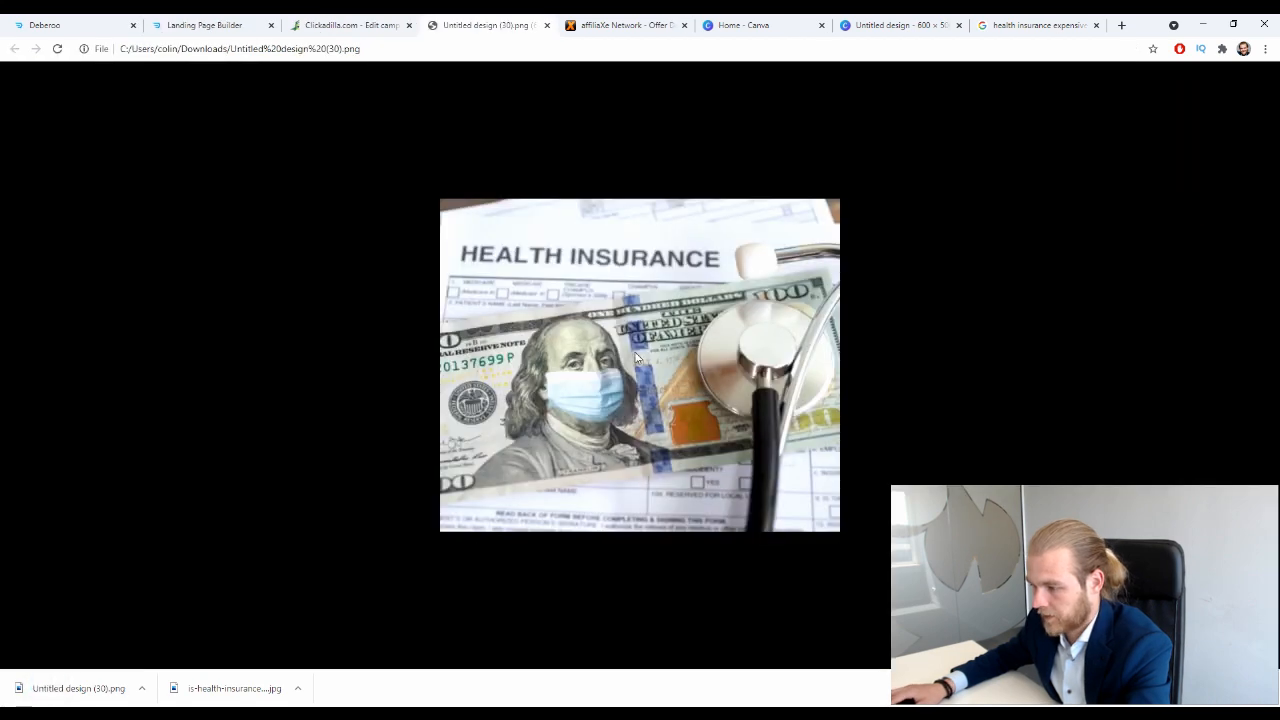
click(546, 25)
drag(70, 688, 475, 586)
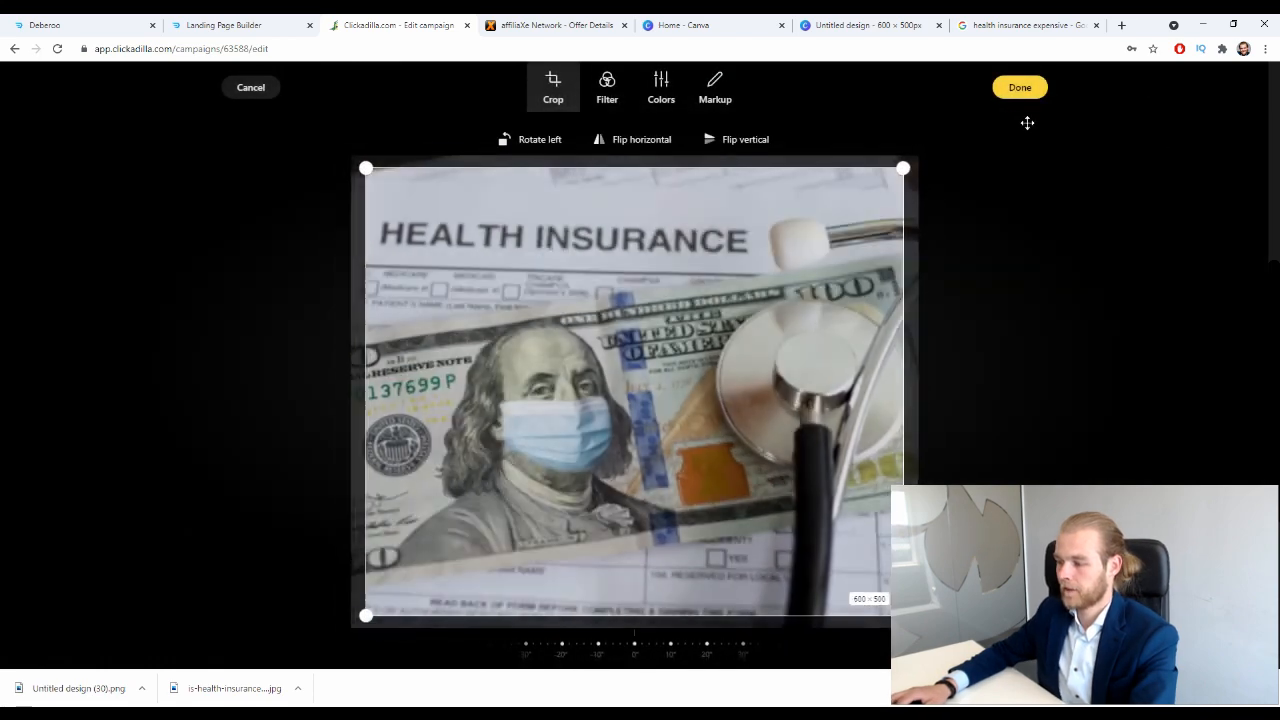
click(1041, 85)
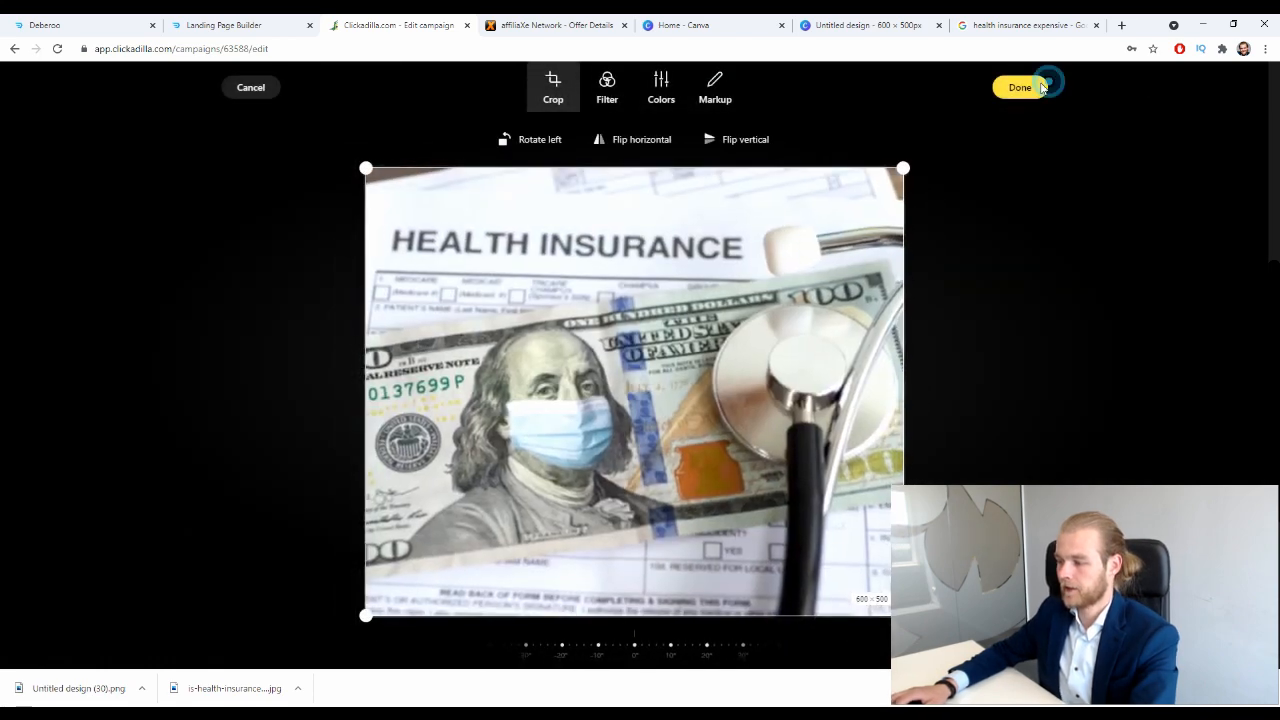
scroll(920, 390, down, 5)
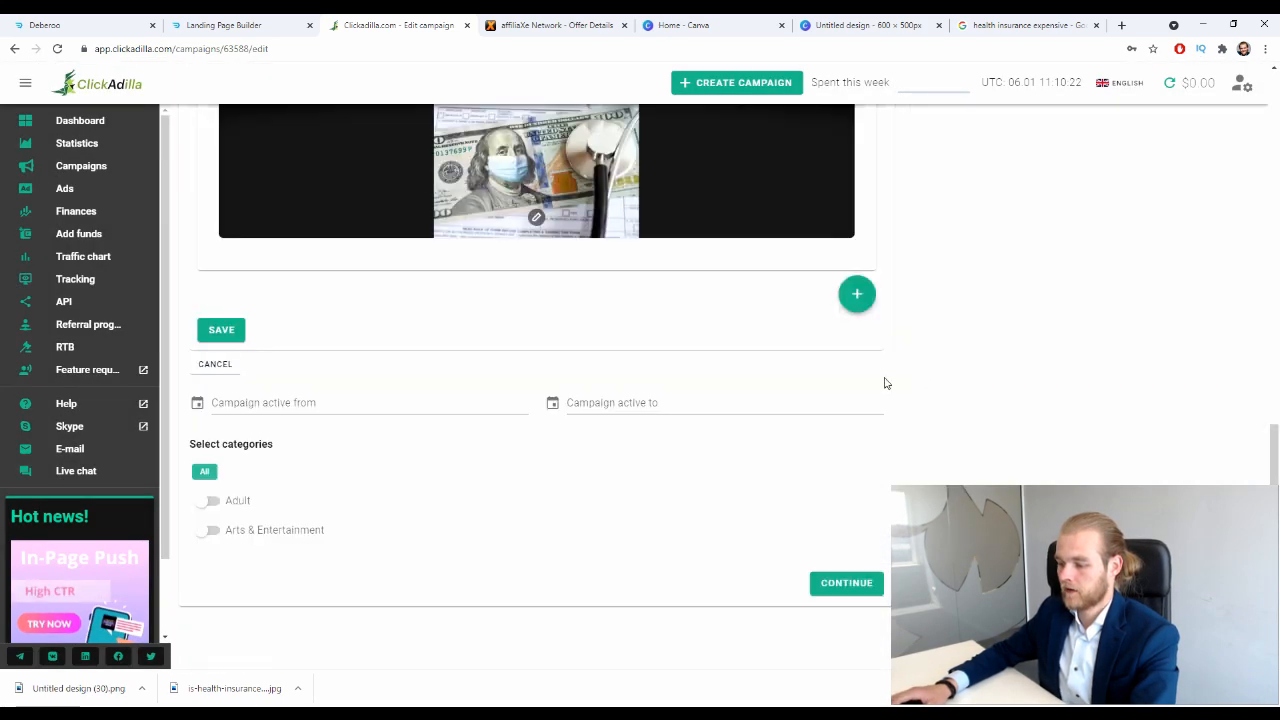
scroll(933, 274, up, 3)
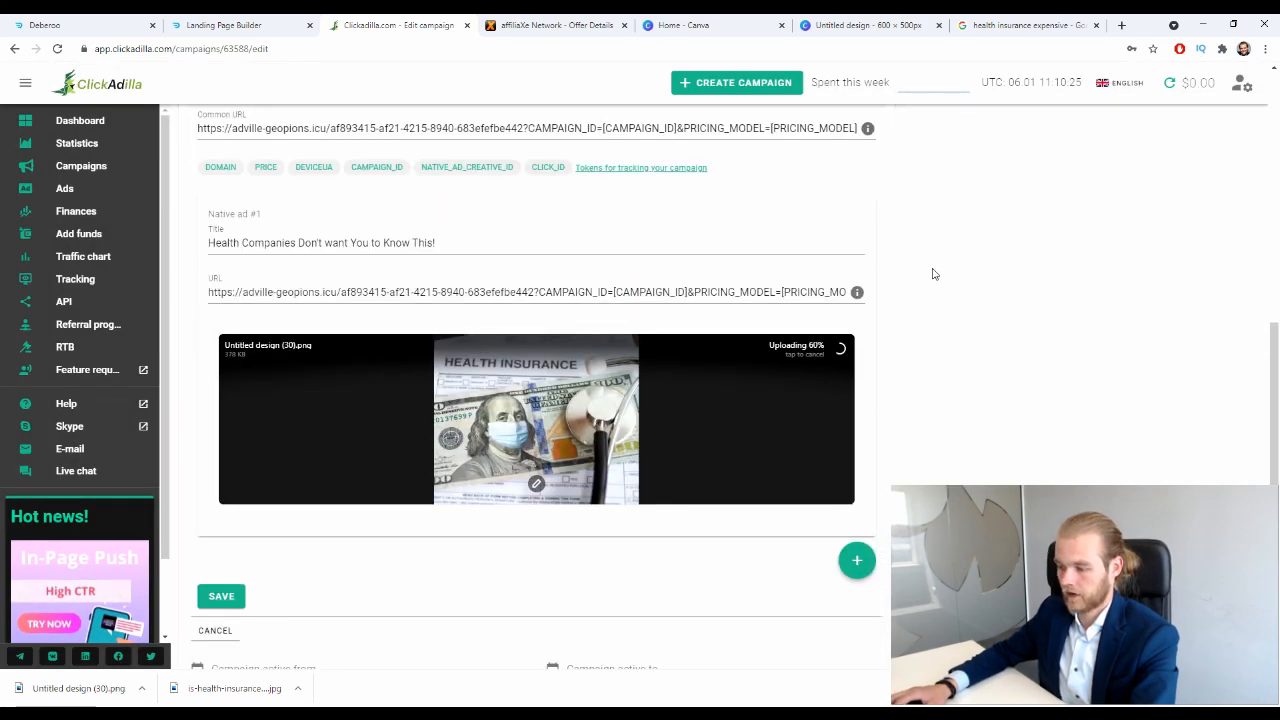
click(856, 560)
scroll(856, 560, down, 3)
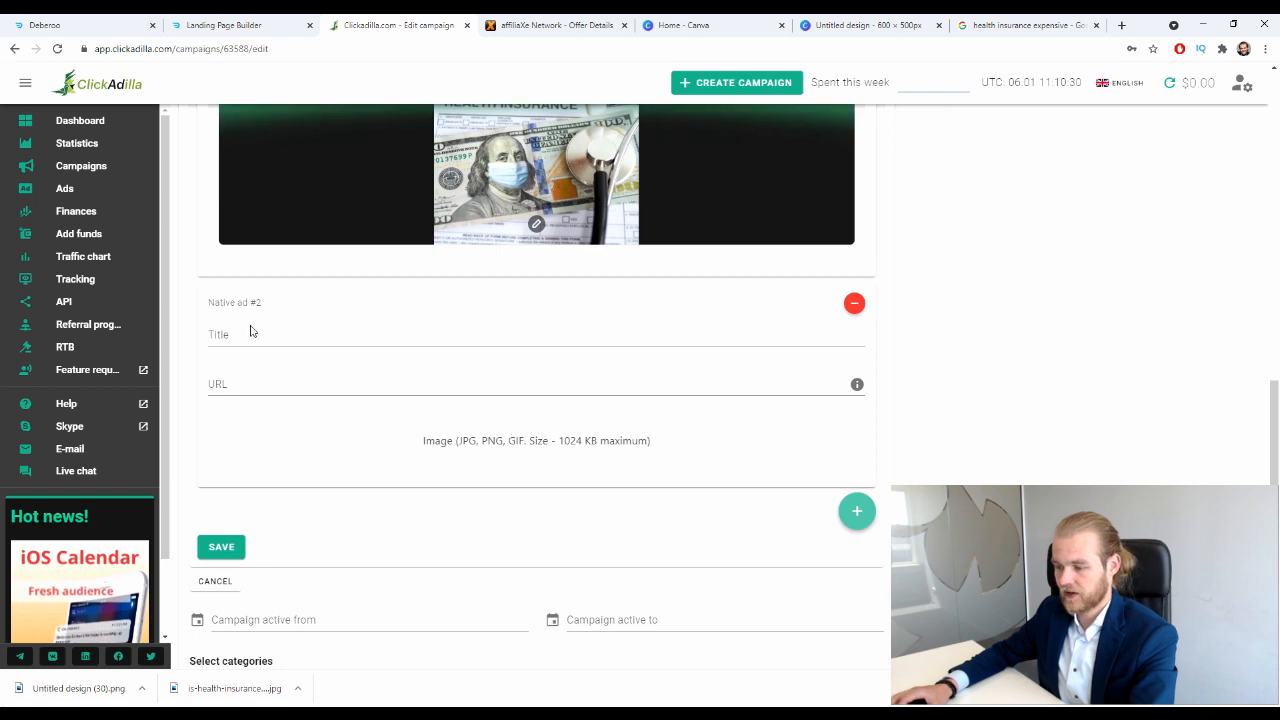
click(856, 314)
scroll(1020, 251, up, 3)
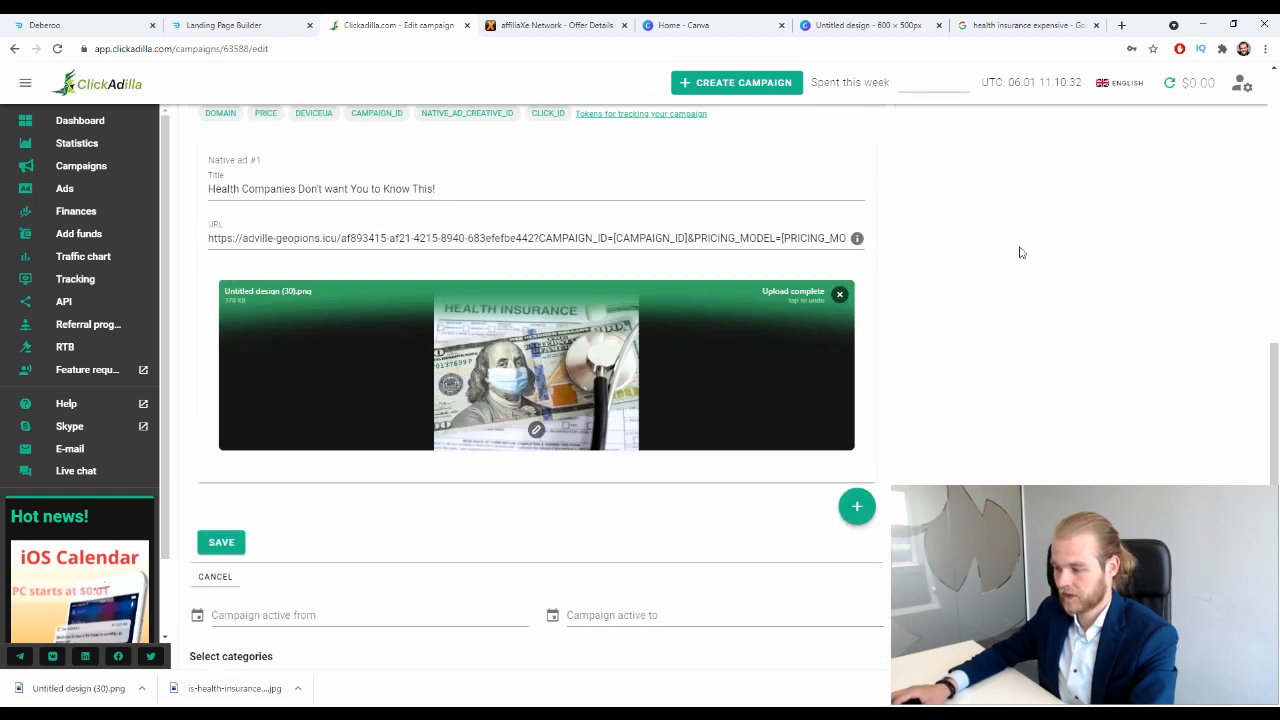
- Save the new native ad and open the list of selectable ads for the campaign
scroll(872, 240, down, 3)
click(218, 402)
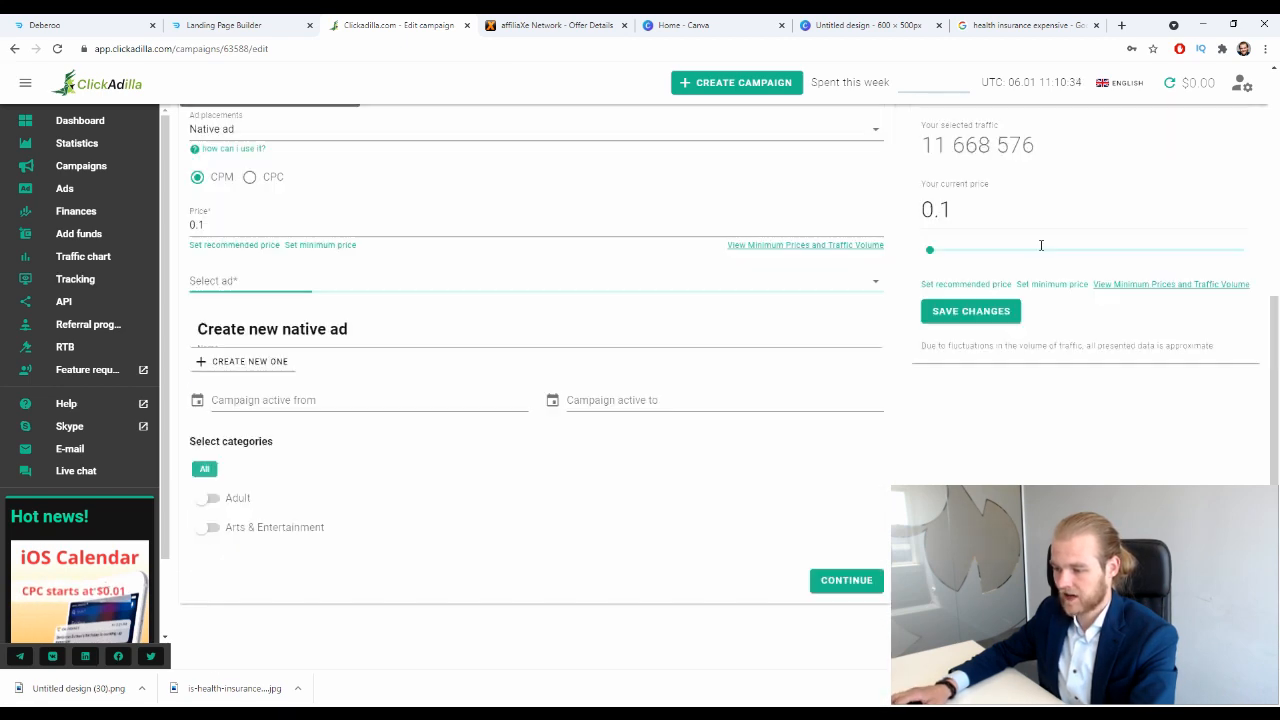
click(872, 385)
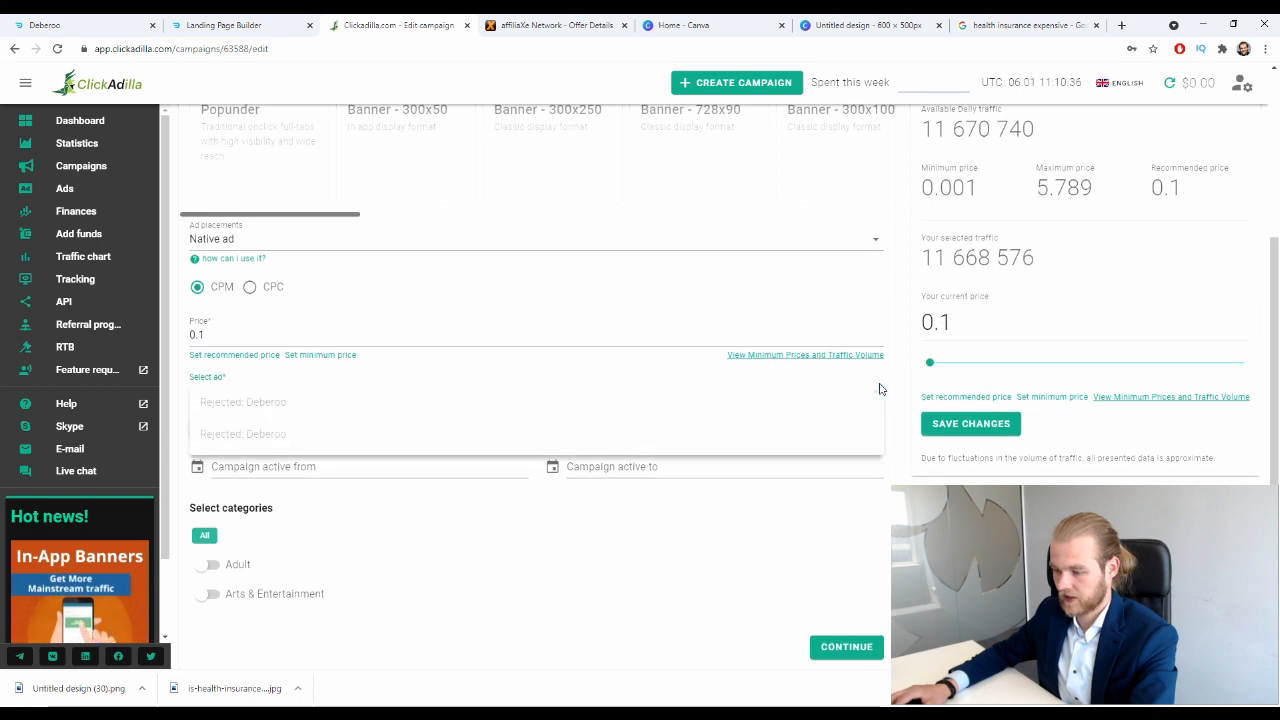
scroll(845, 416, up, 3)
scroll(628, 406, down, 4)
click(1050, 482)
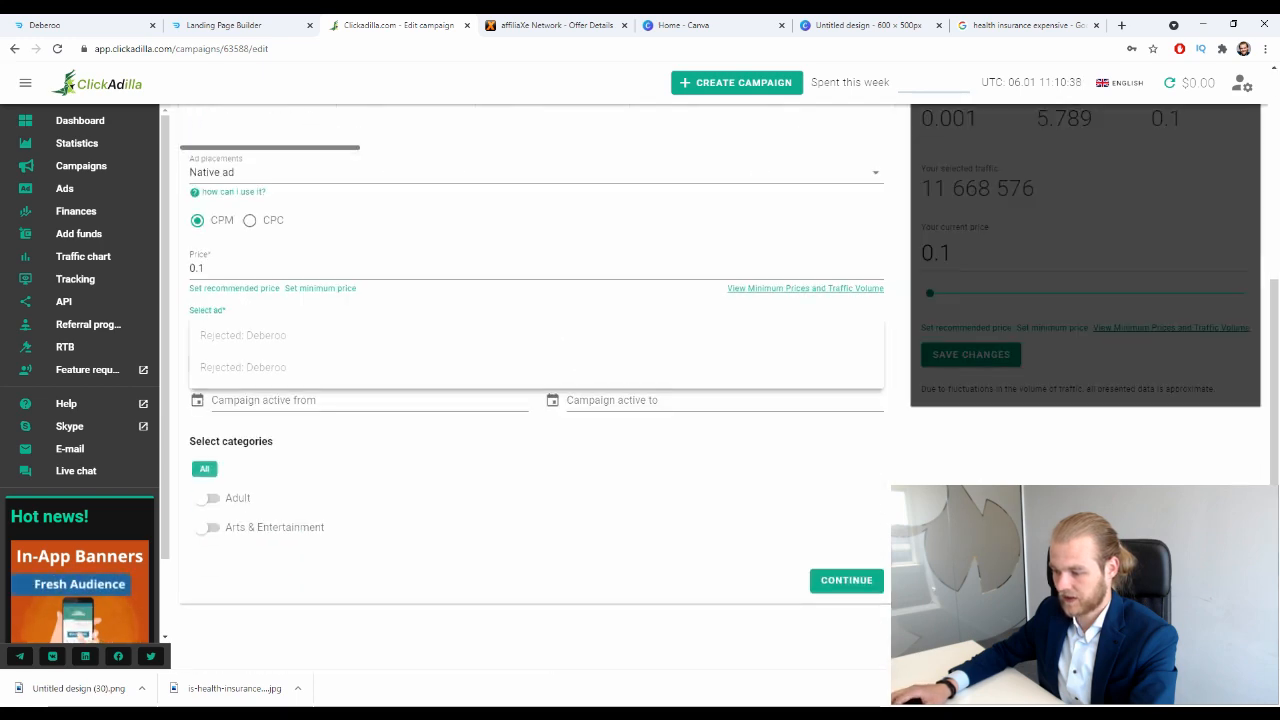